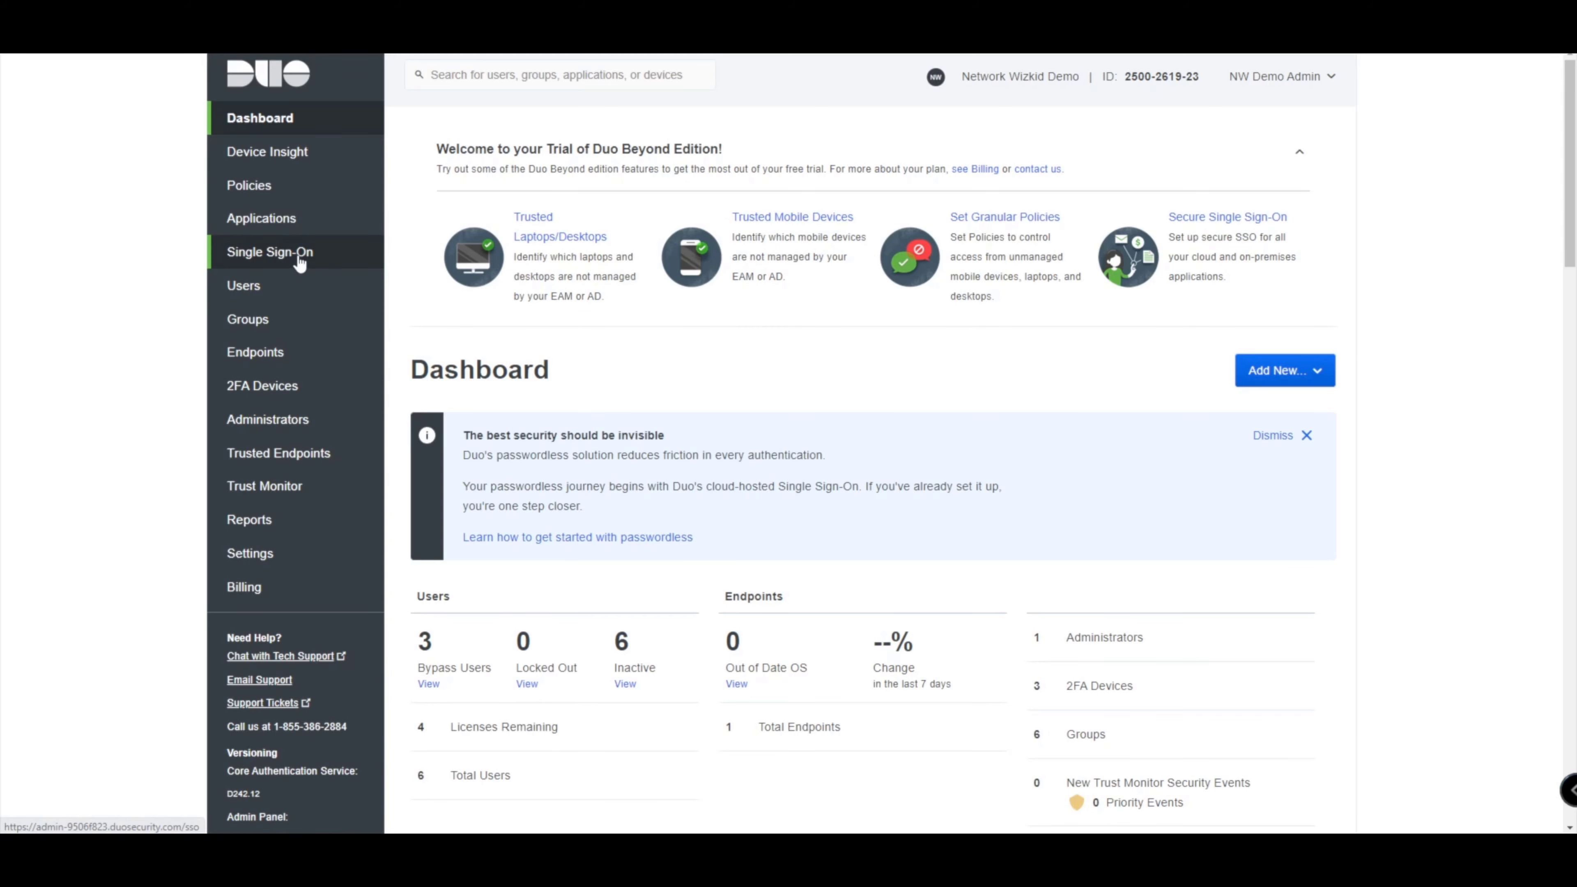
Go to Single Sign-On from the Dashboard to reach the Add Authentication Source page.
click(300, 263)
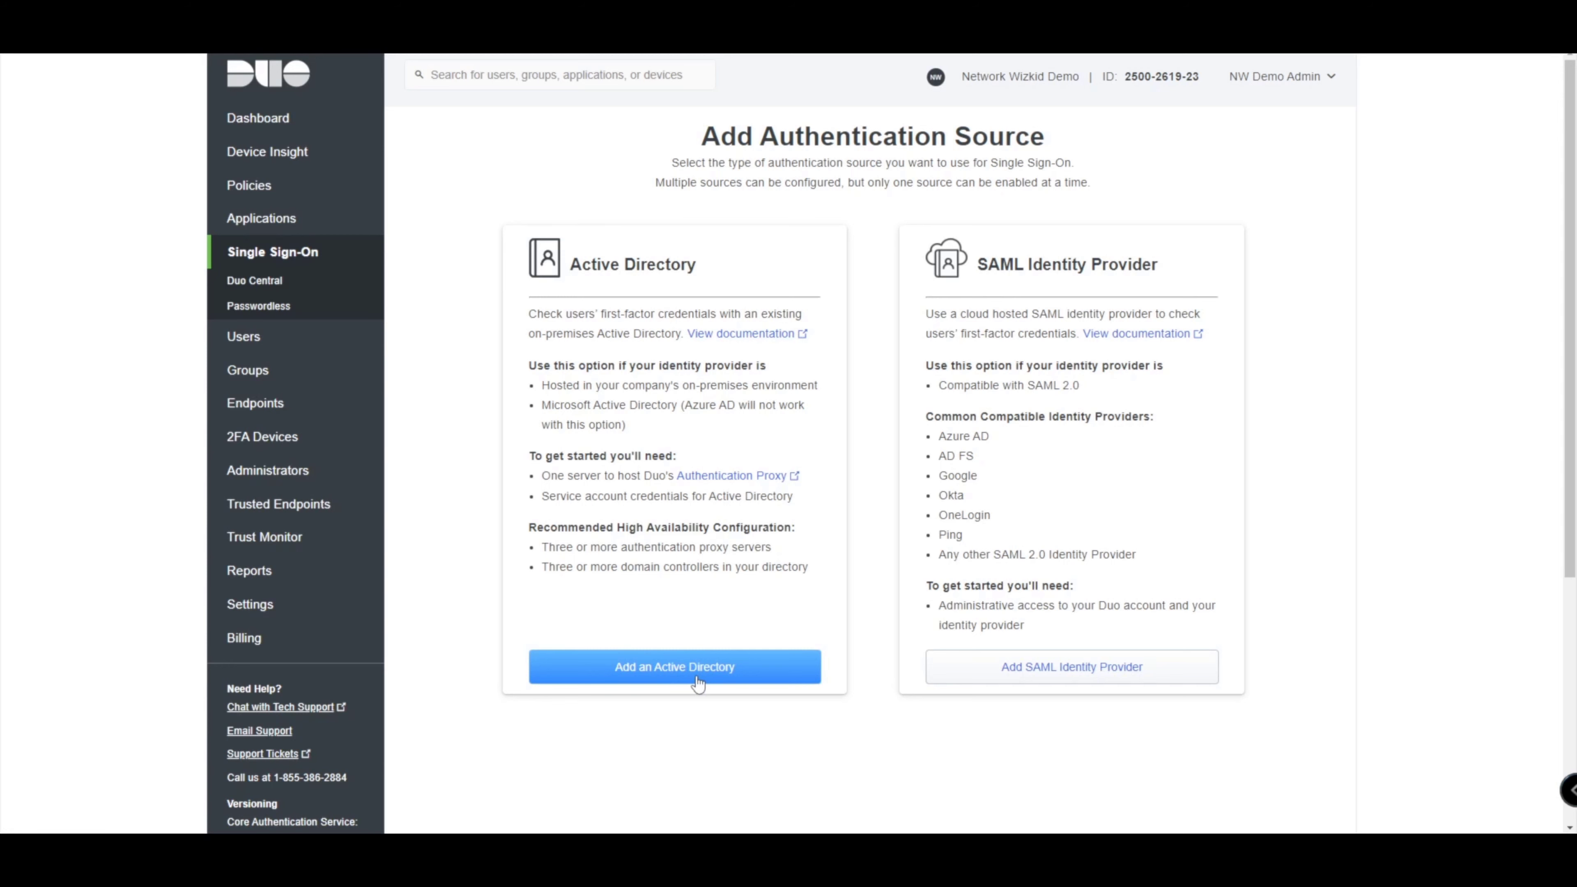
Open the View documentation link on the Active Directory card.
click(724, 336)
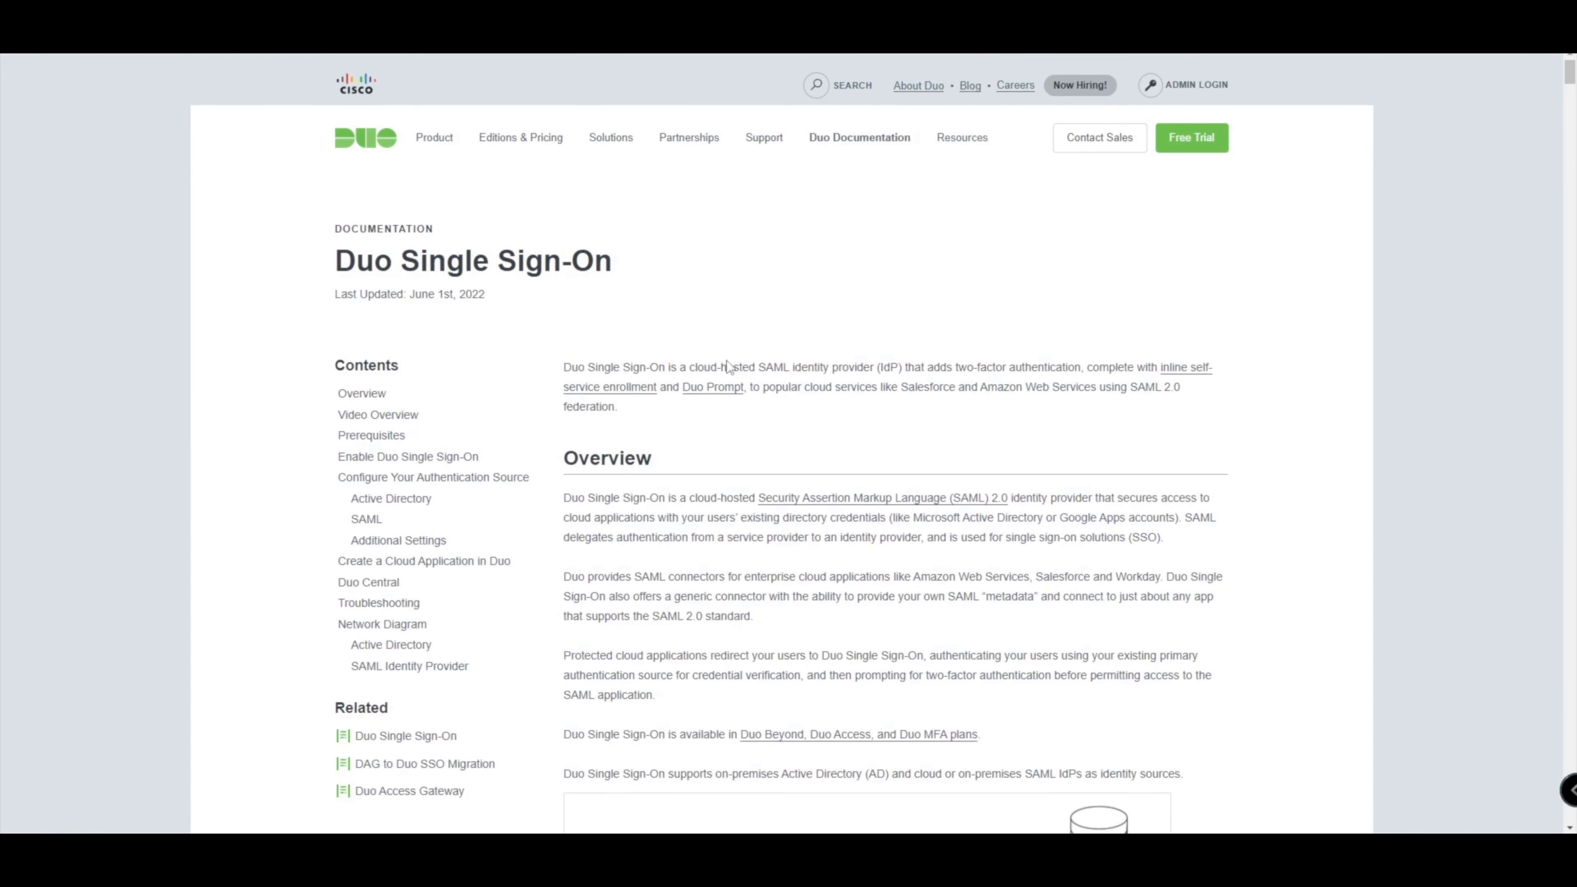
scroll(923, 371, down, 3)
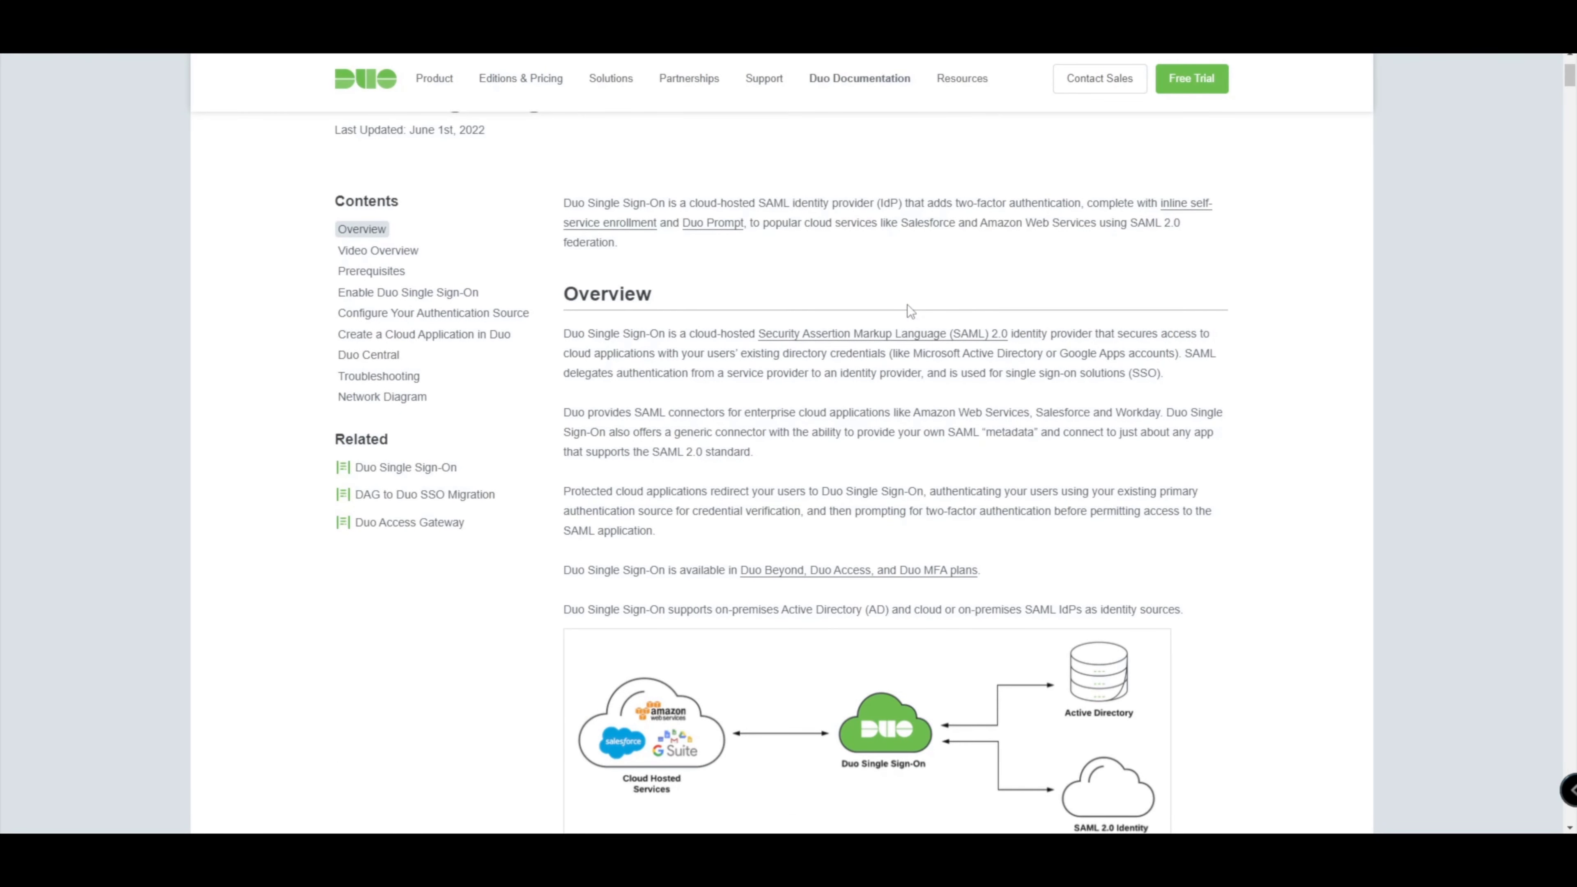
scroll(908, 294, down, 3)
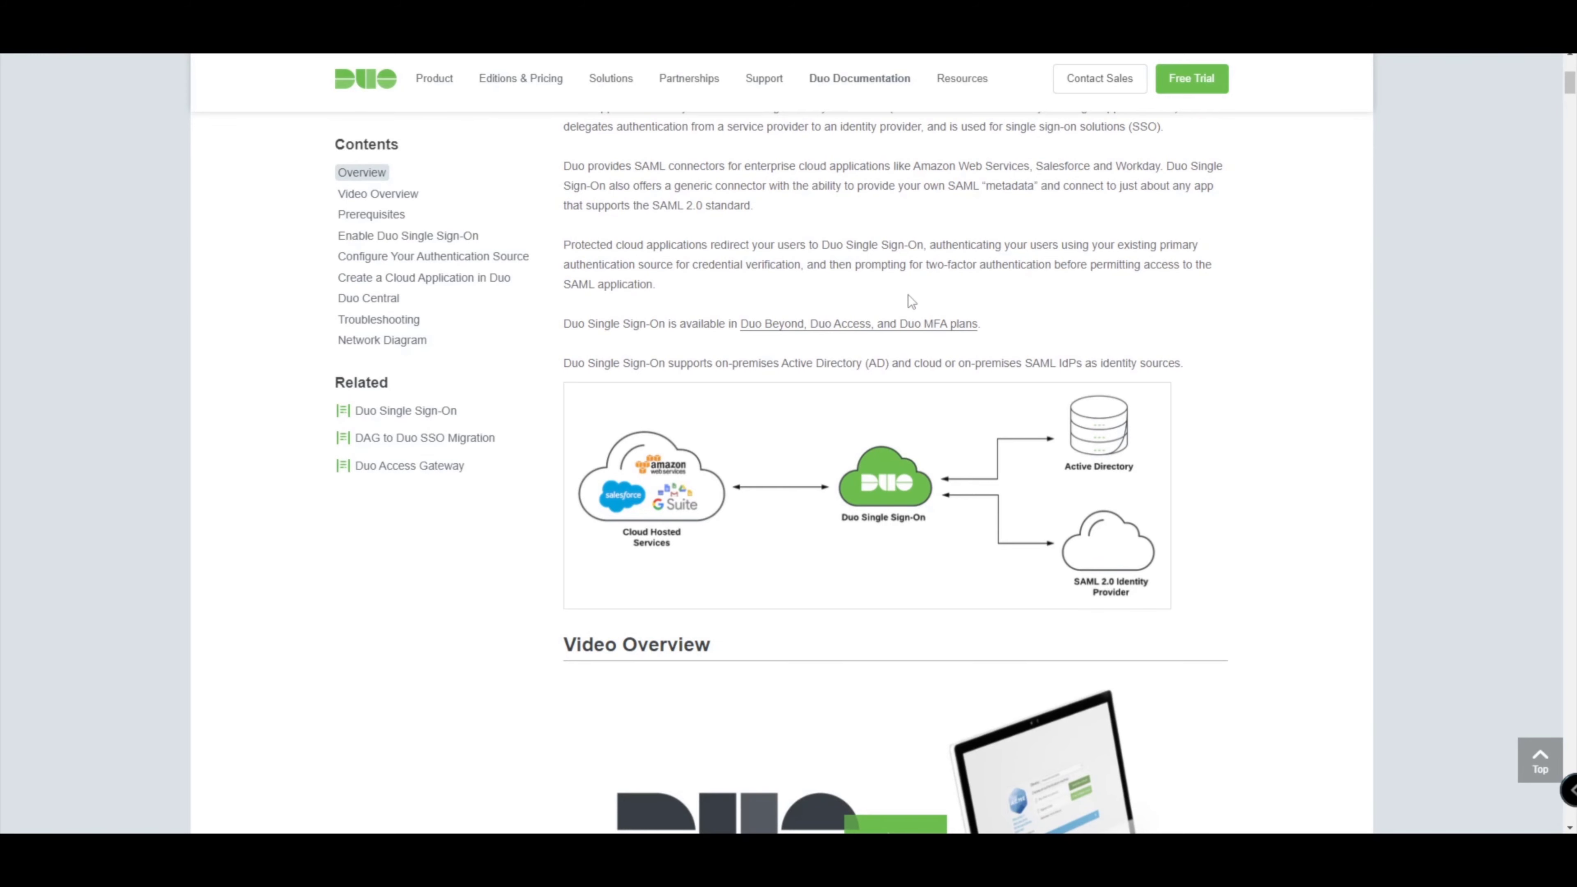
scroll(907, 294, up, 2)
scroll(908, 294, up, 2)
scroll(908, 294, down, 4)
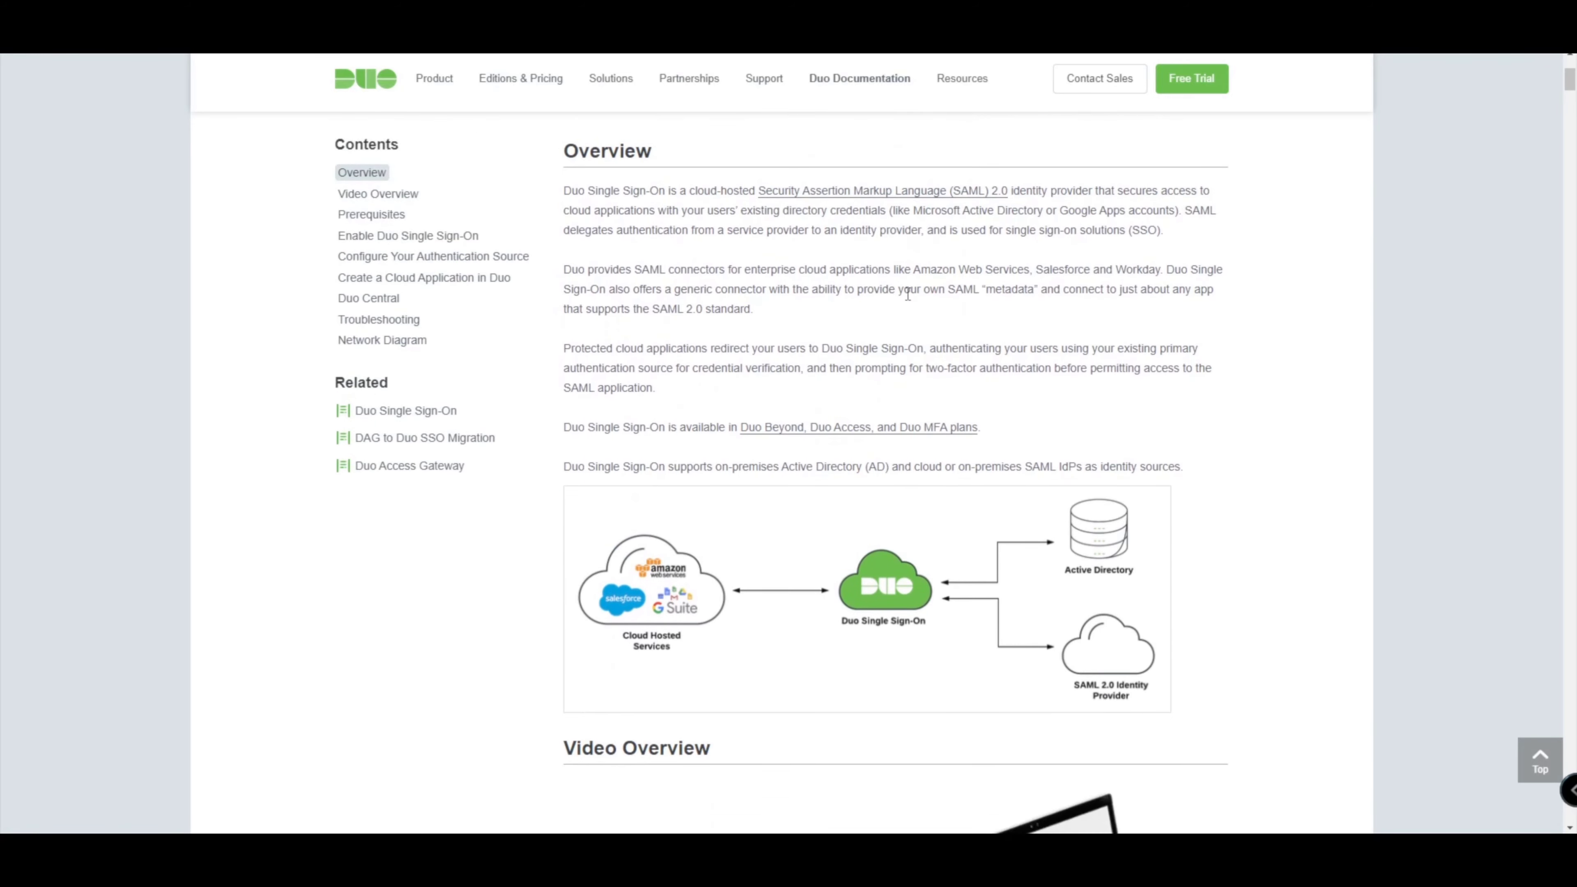
scroll(907, 294, down, 7)
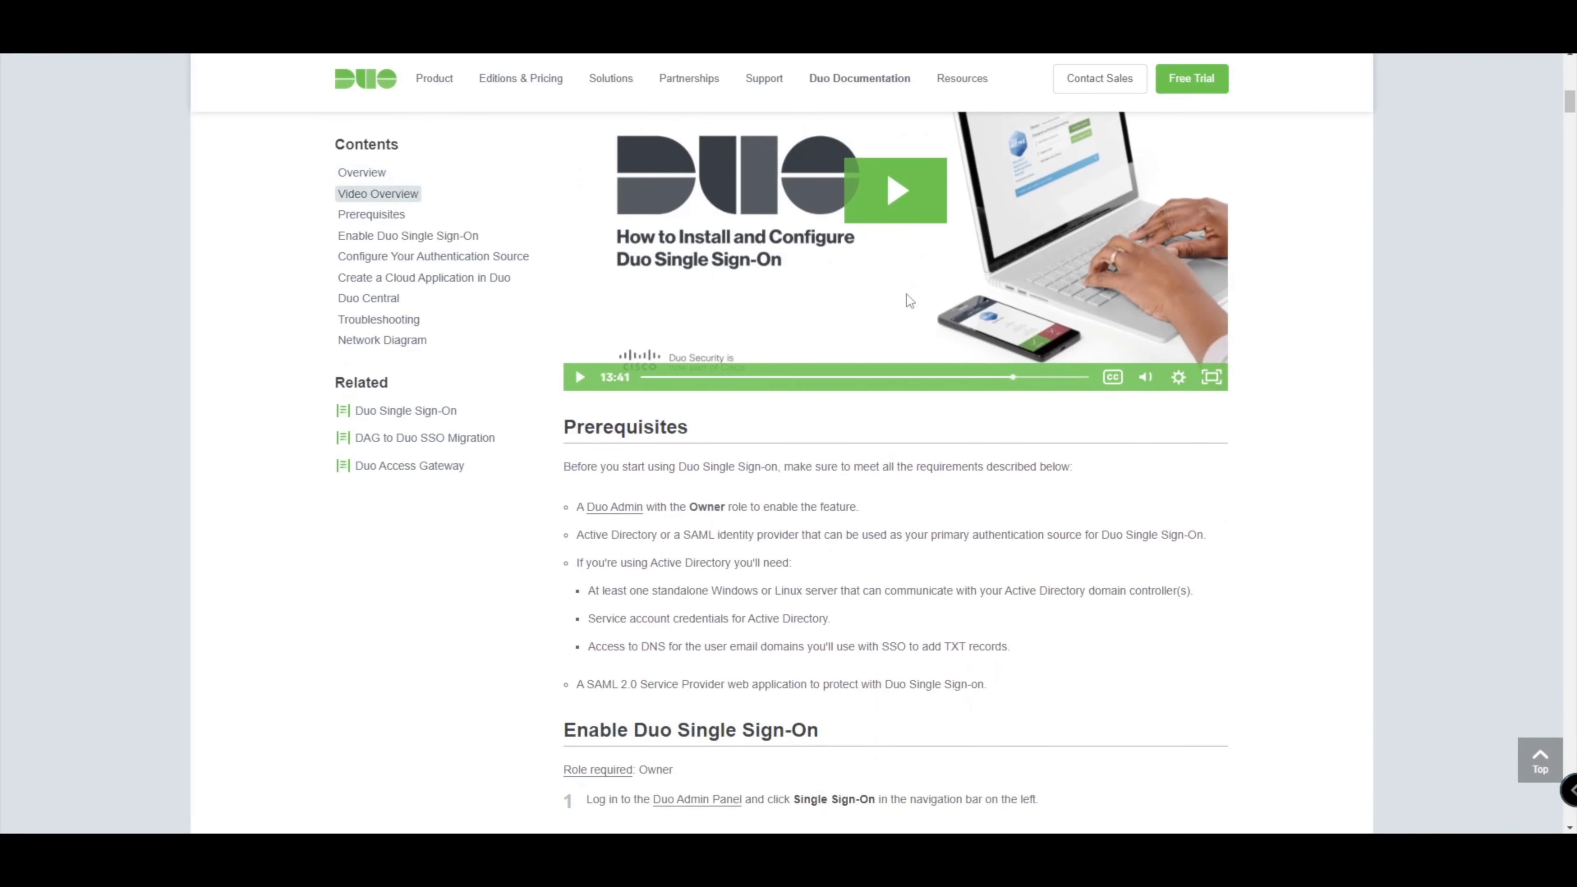
scroll(907, 295, up, 6)
scroll(907, 297, up, 4)
scroll(907, 297, down, 5)
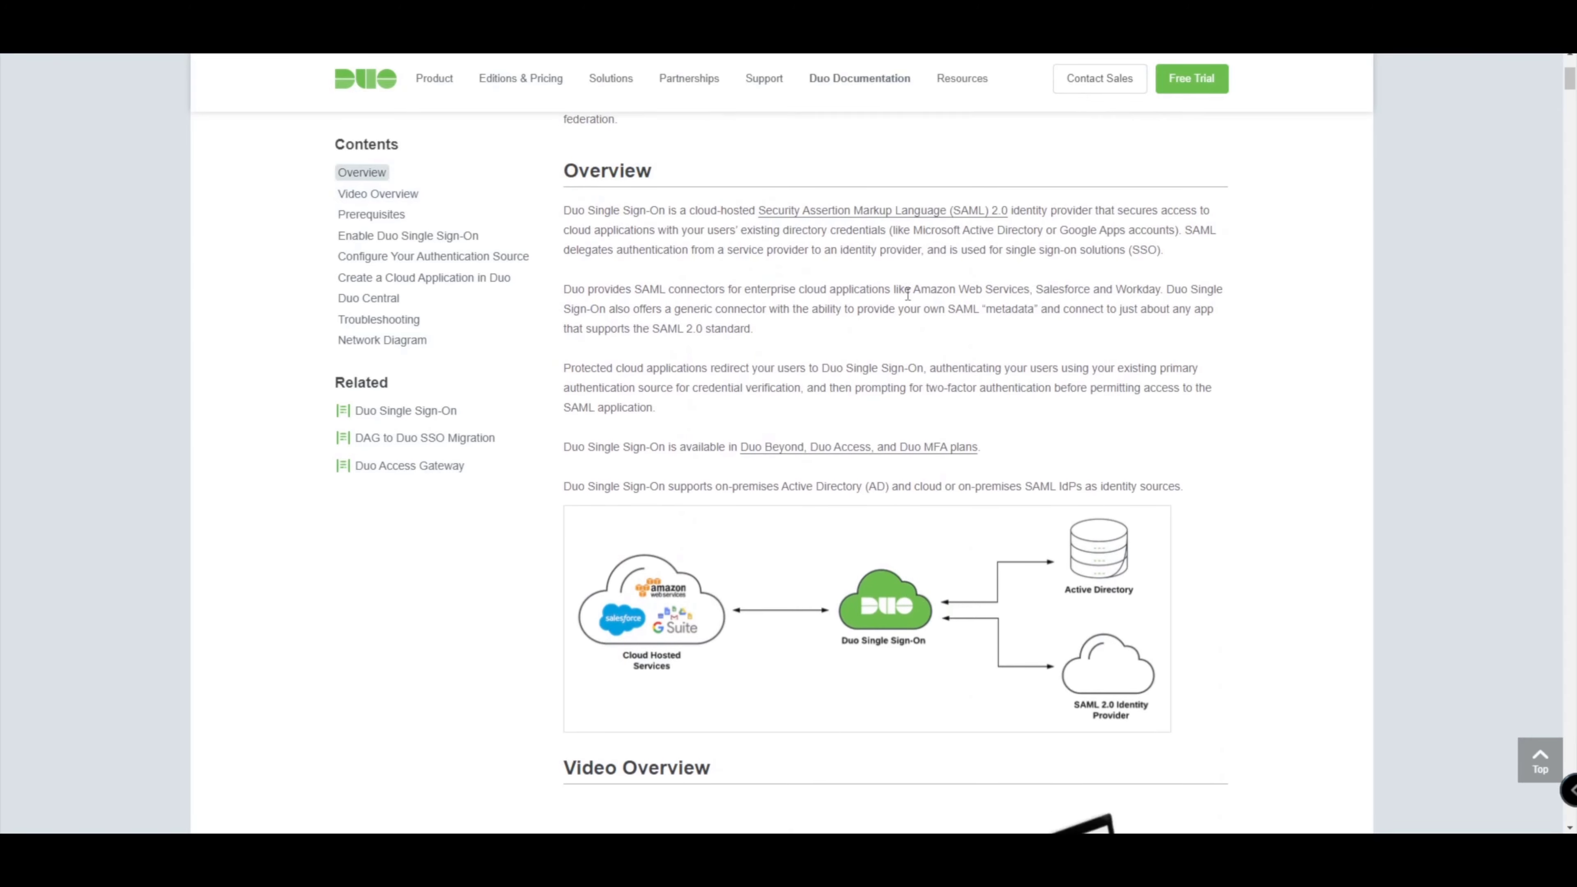
scroll(907, 295, down, 10)
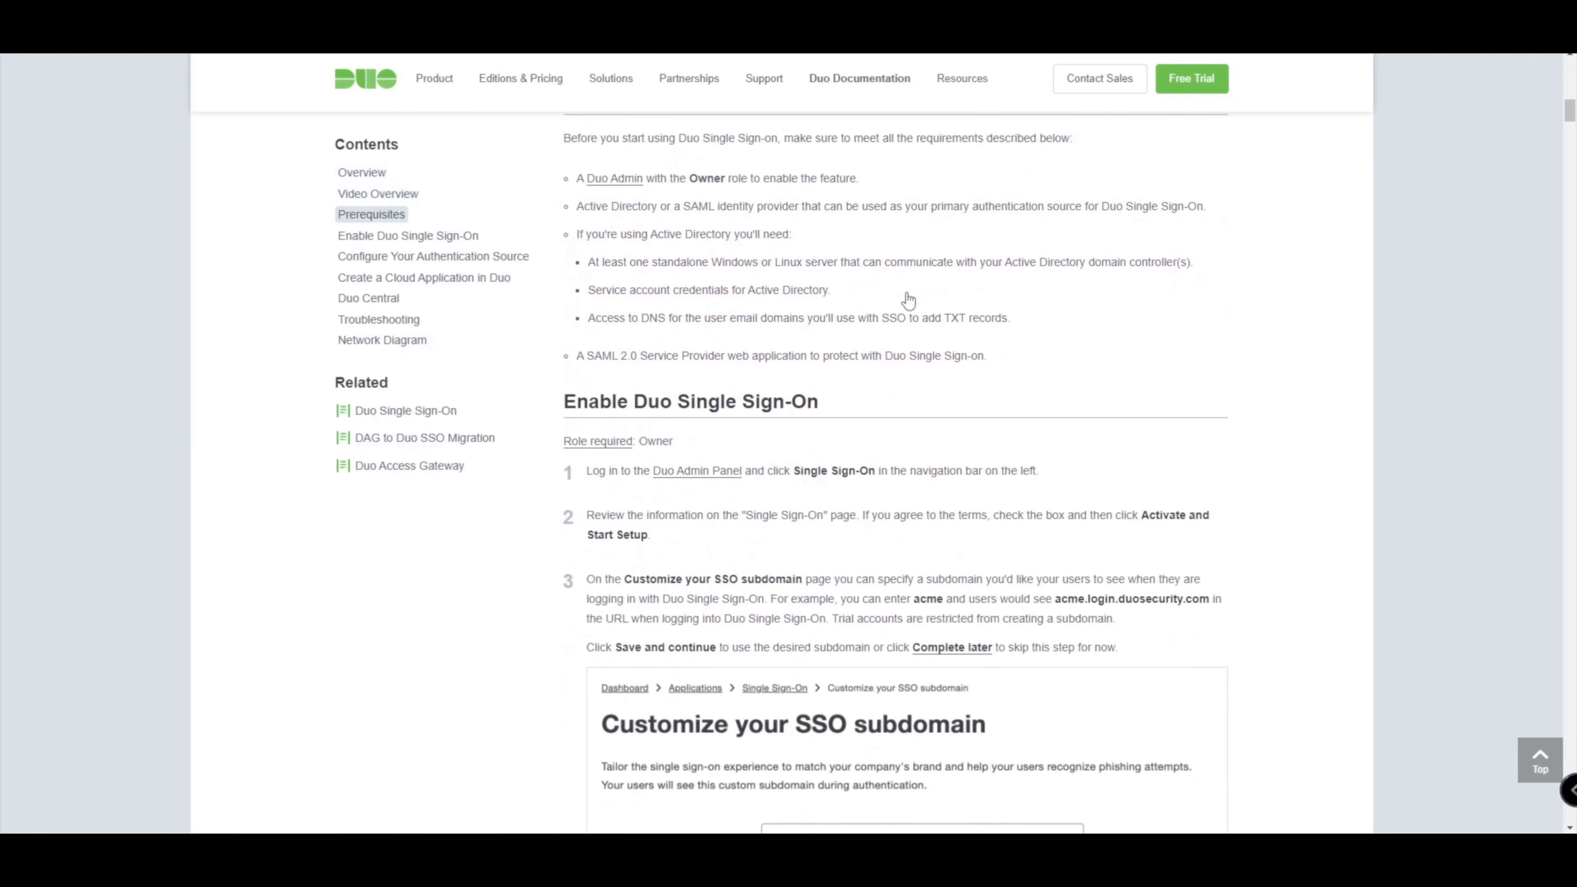
scroll(907, 297, down, 4)
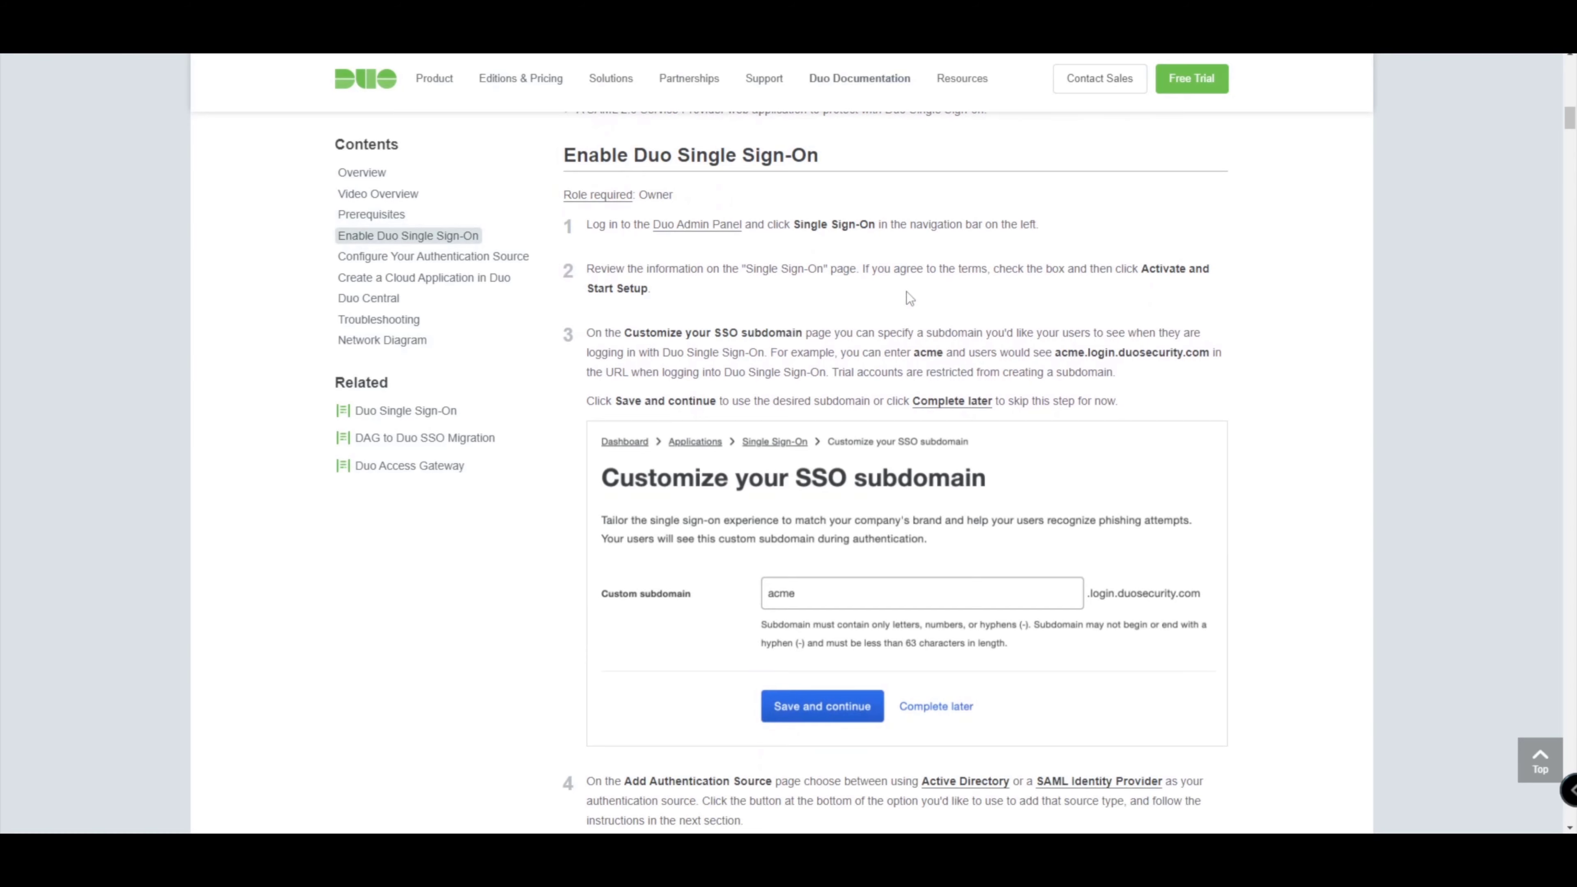
scroll(788, 291, up, 5)
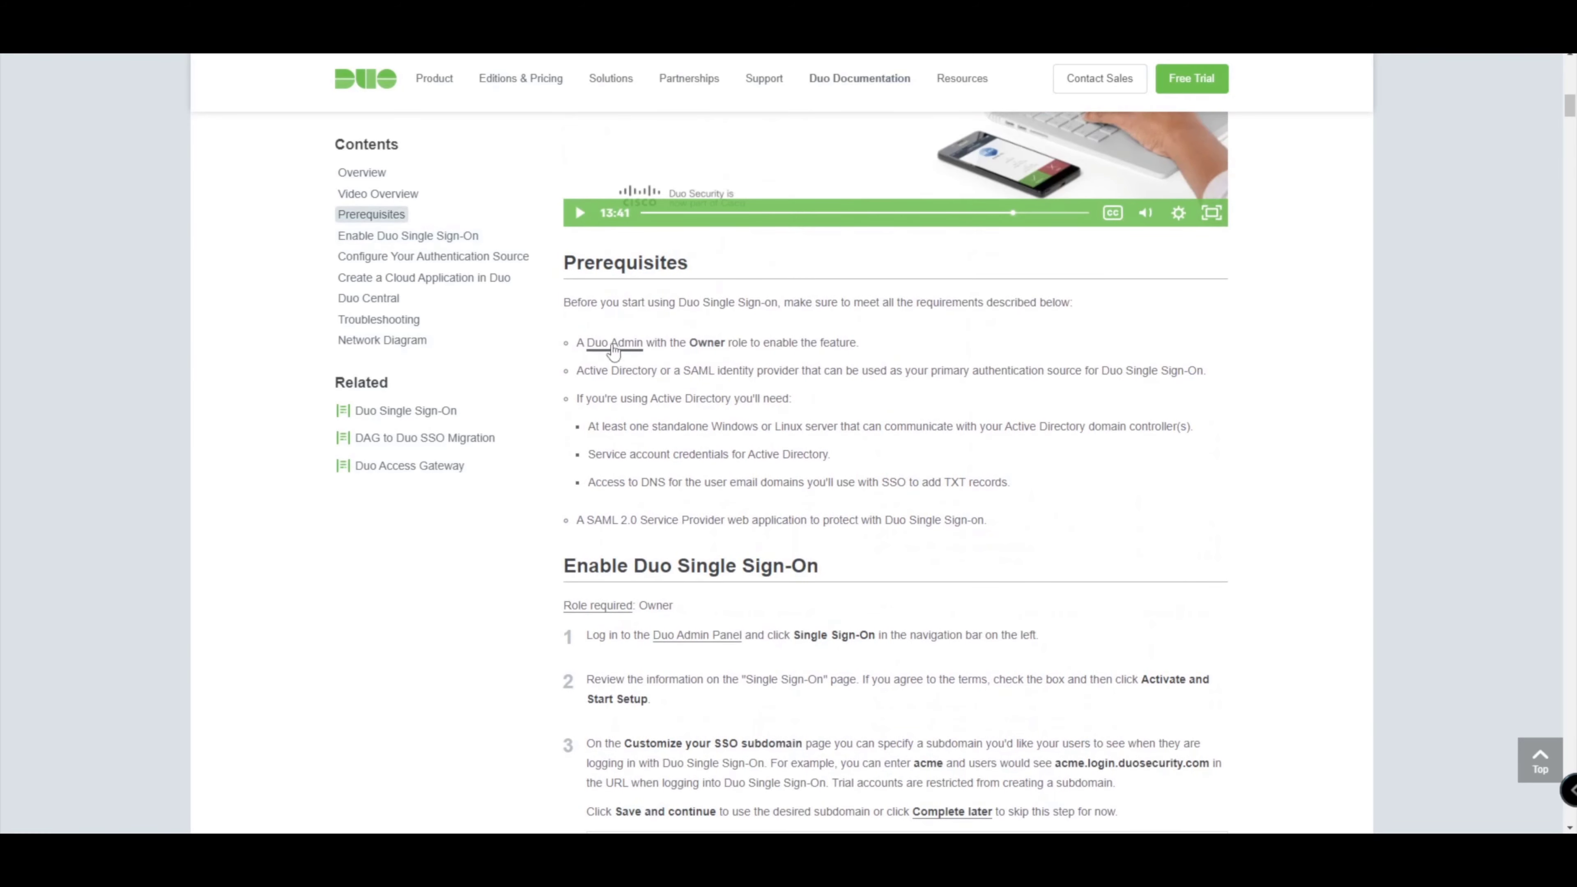
scroll(818, 374, down, 2)
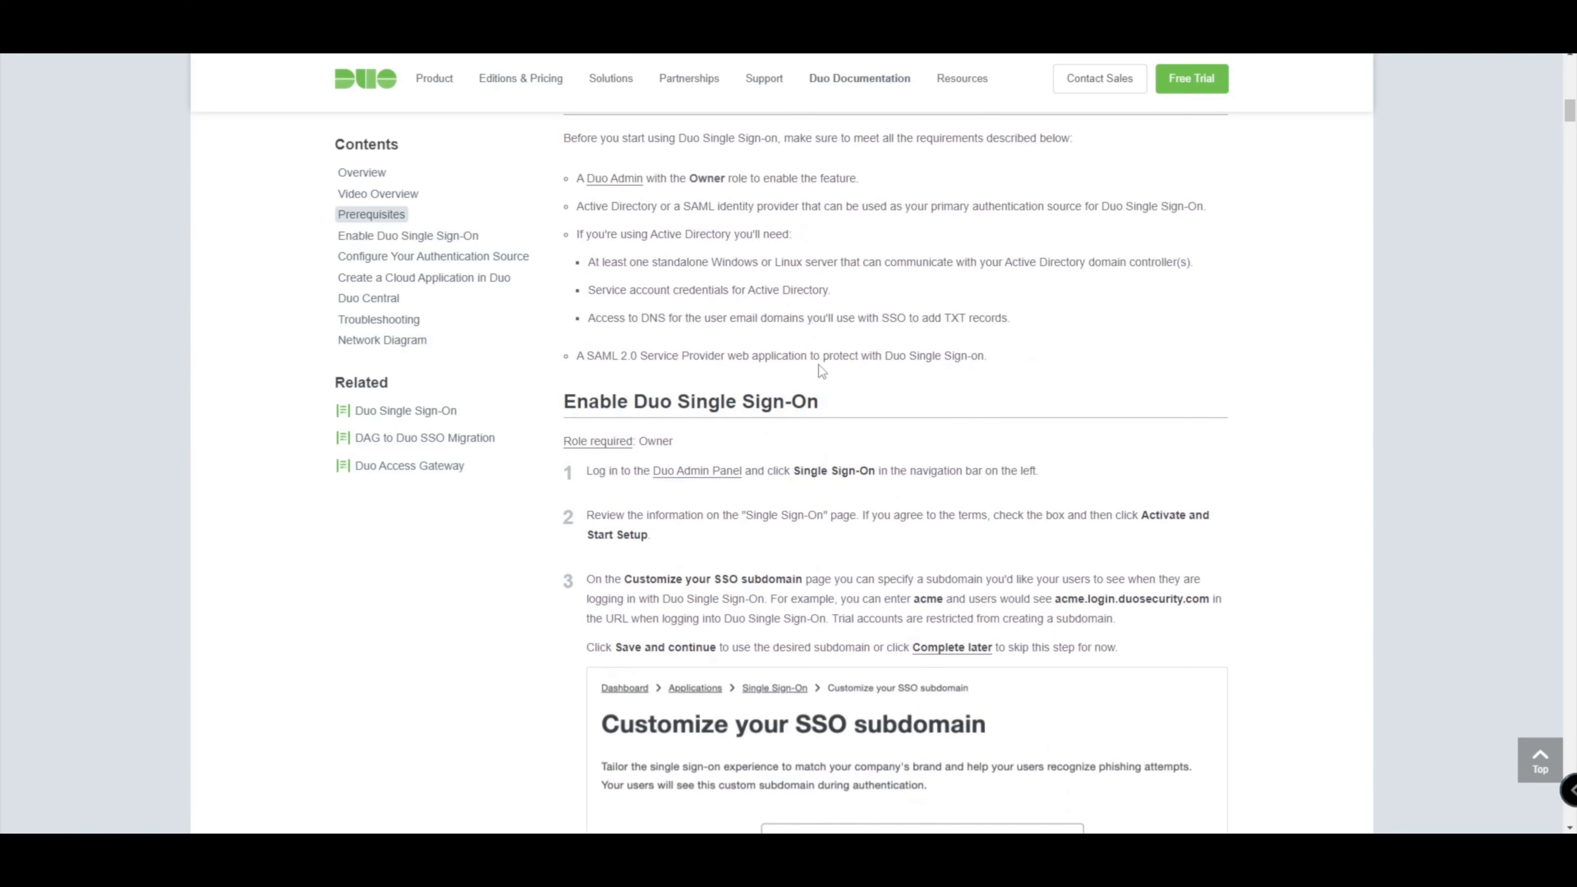
scroll(818, 365, down, 1)
scroll(818, 365, up, 1)
drag(575, 178, 1056, 328)
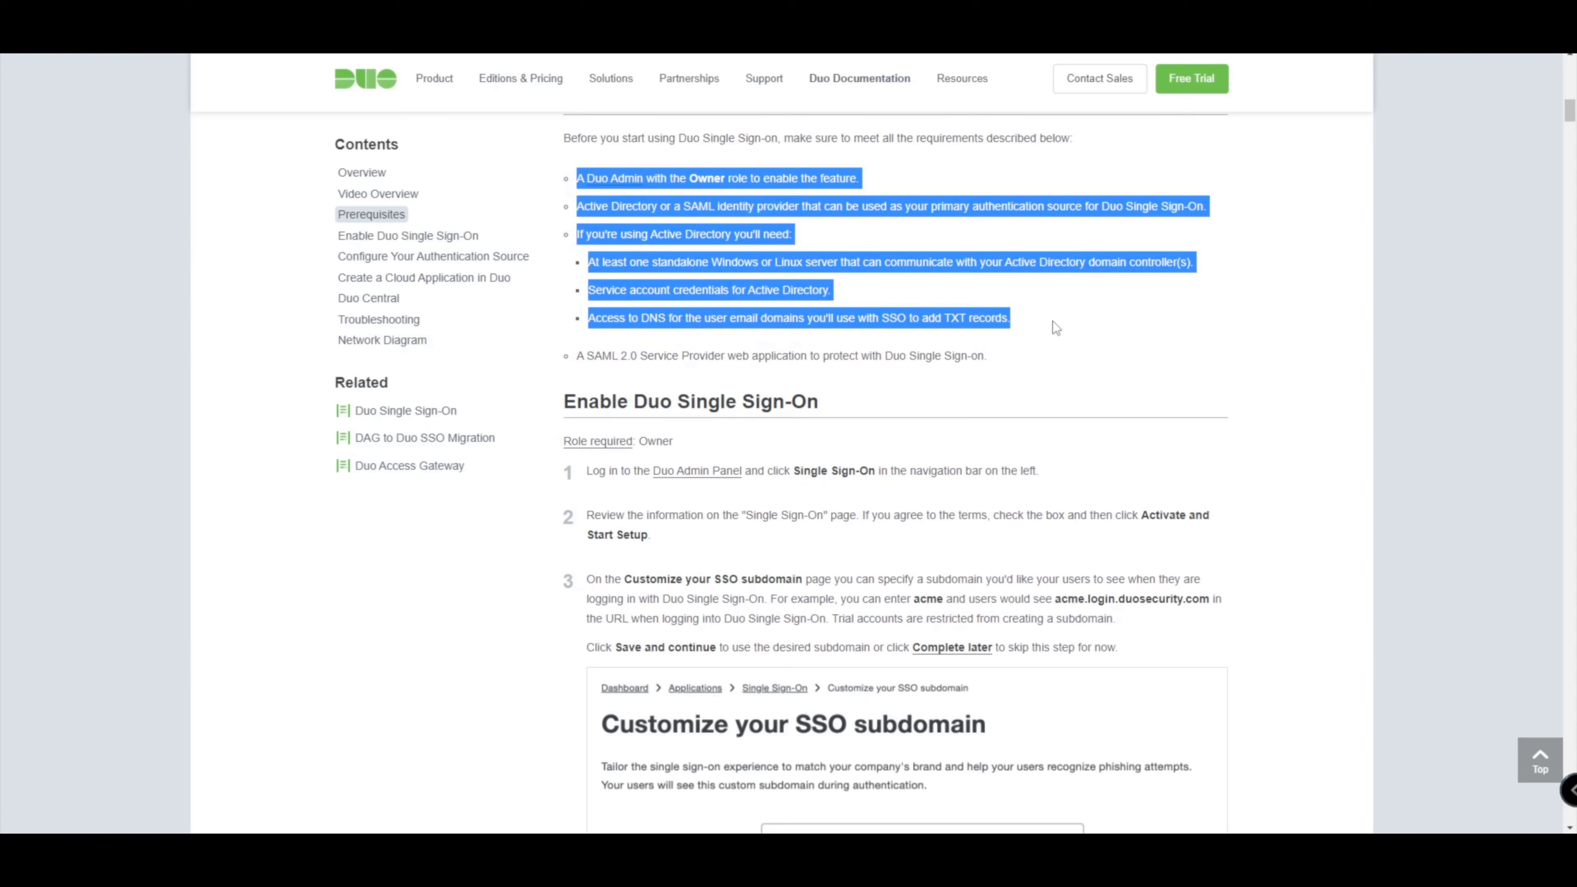
click(1057, 328)
scroll(748, 375, down, 2)
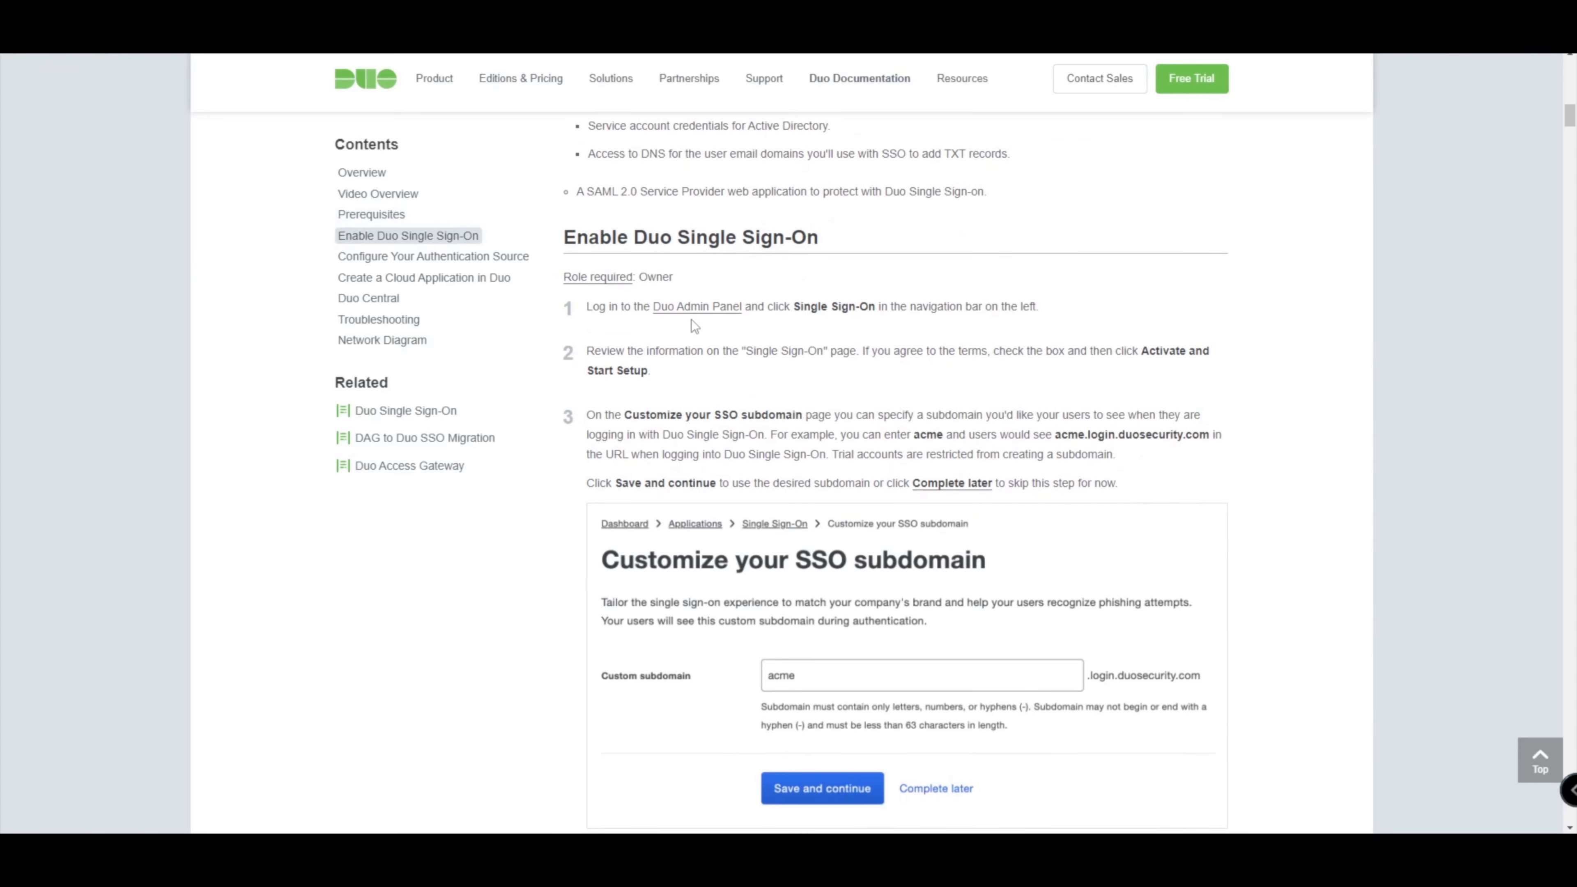
scroll(691, 319, down, 4)
scroll(691, 319, down, 1)
scroll(691, 319, up, 1)
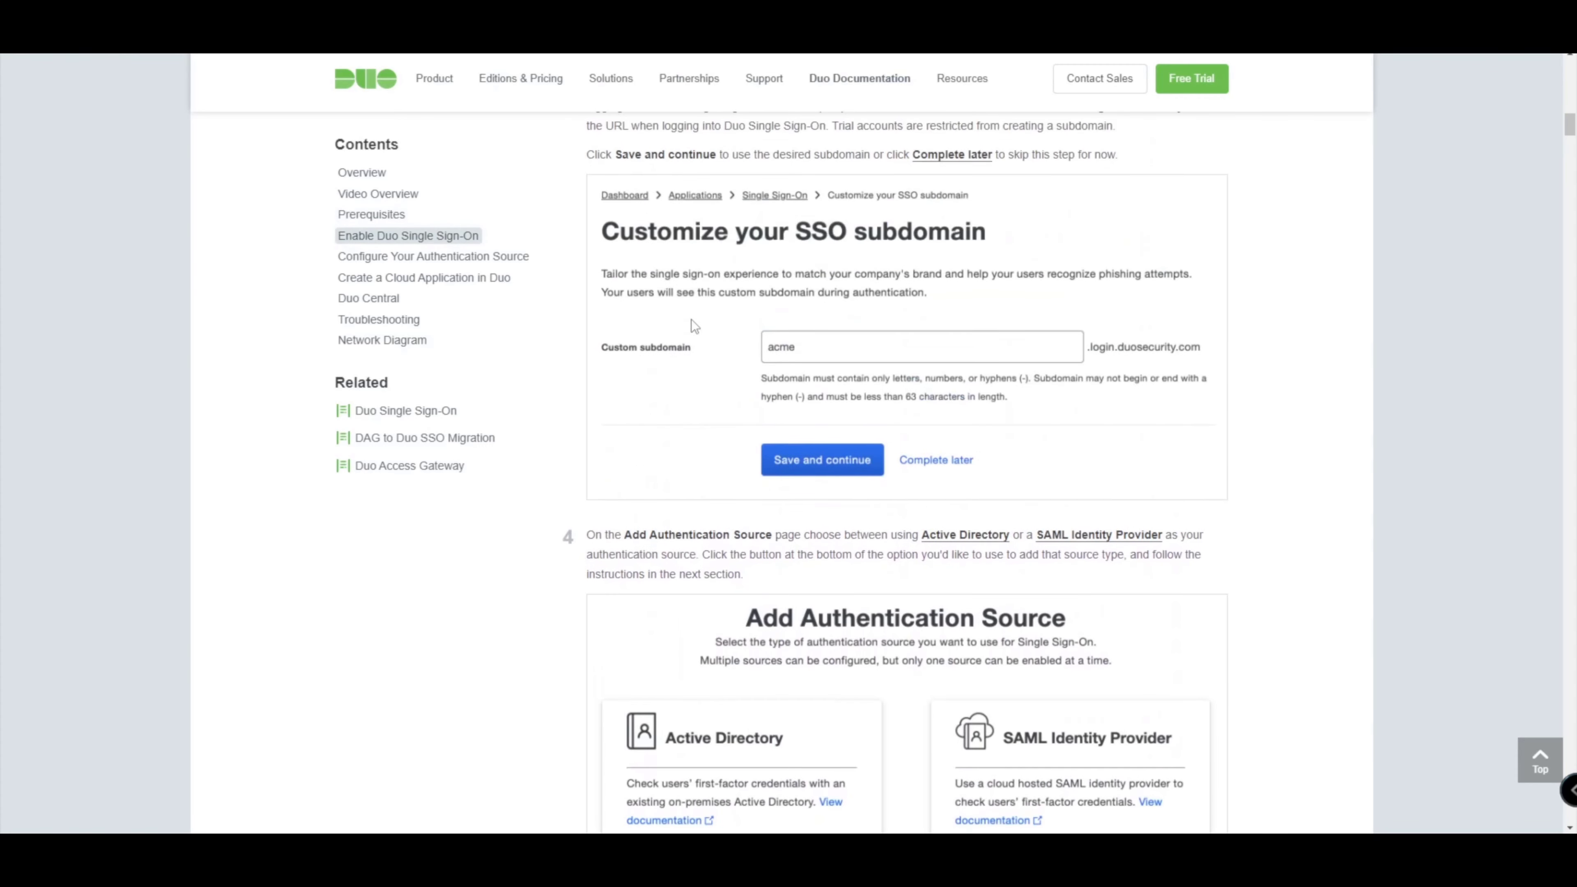
scroll(691, 319, up, 3)
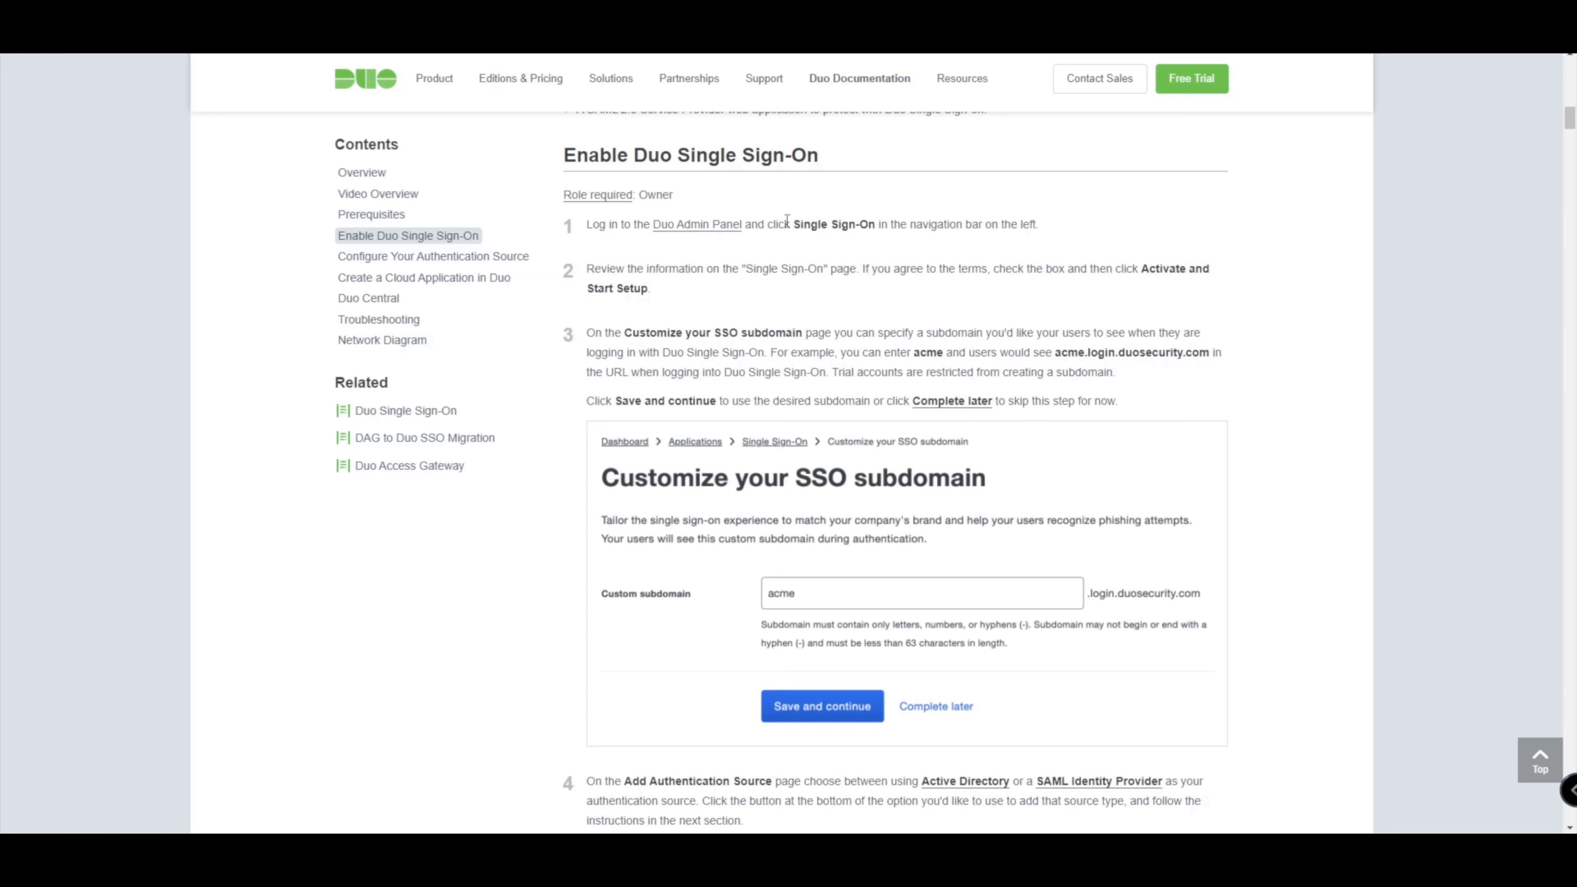
Highlight key passages in the guide, including 'Single Sign-On' and the trial subdomain restriction note.
drag(795, 224, 878, 220)
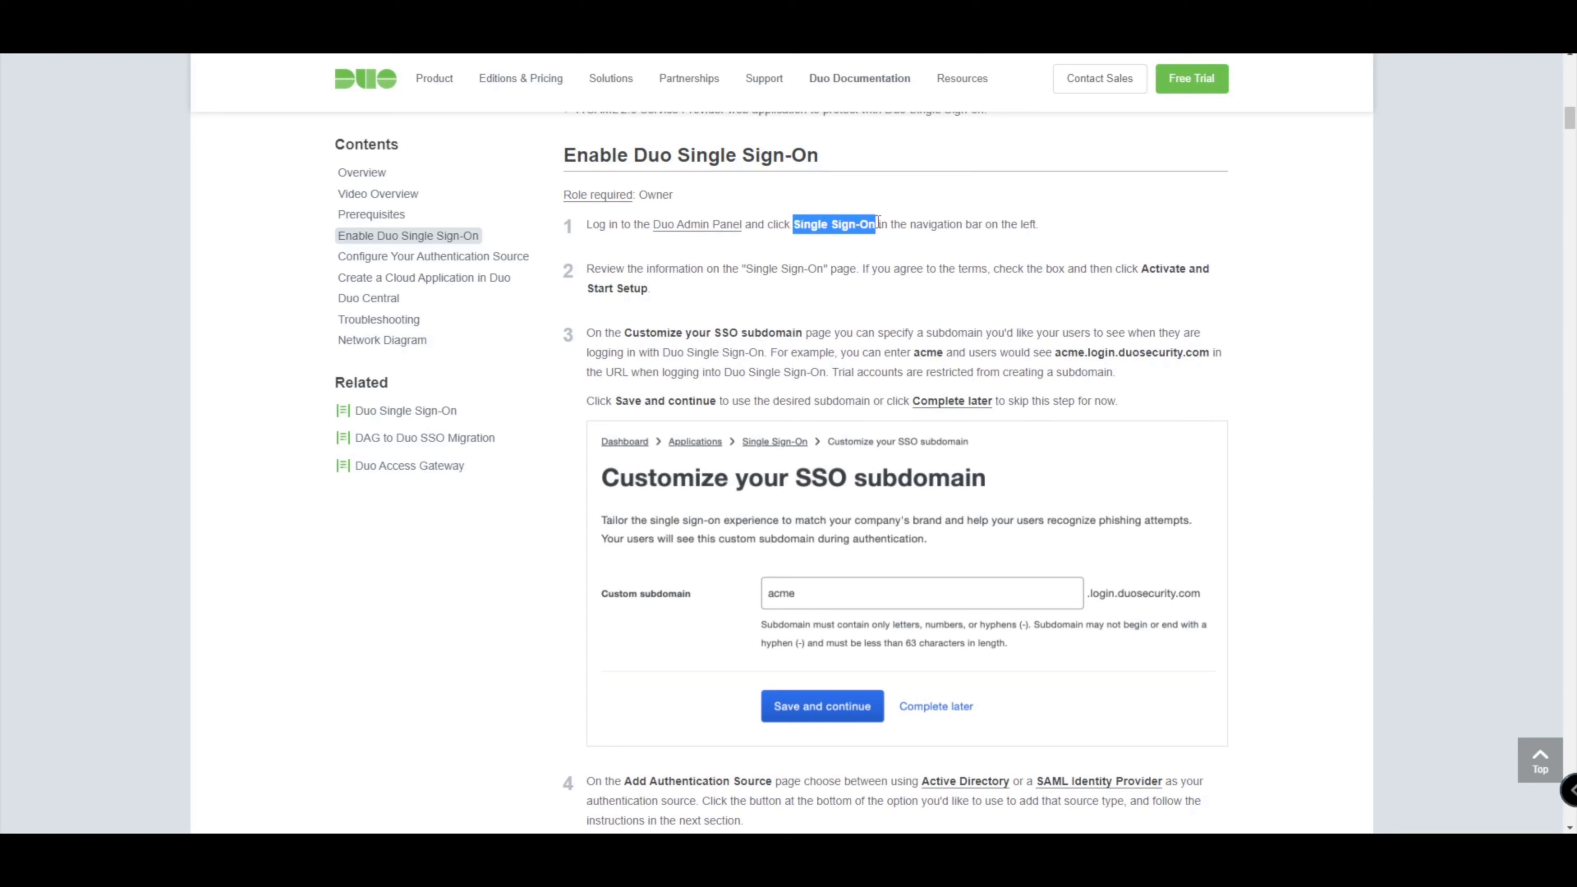
scroll(765, 472, down, 1)
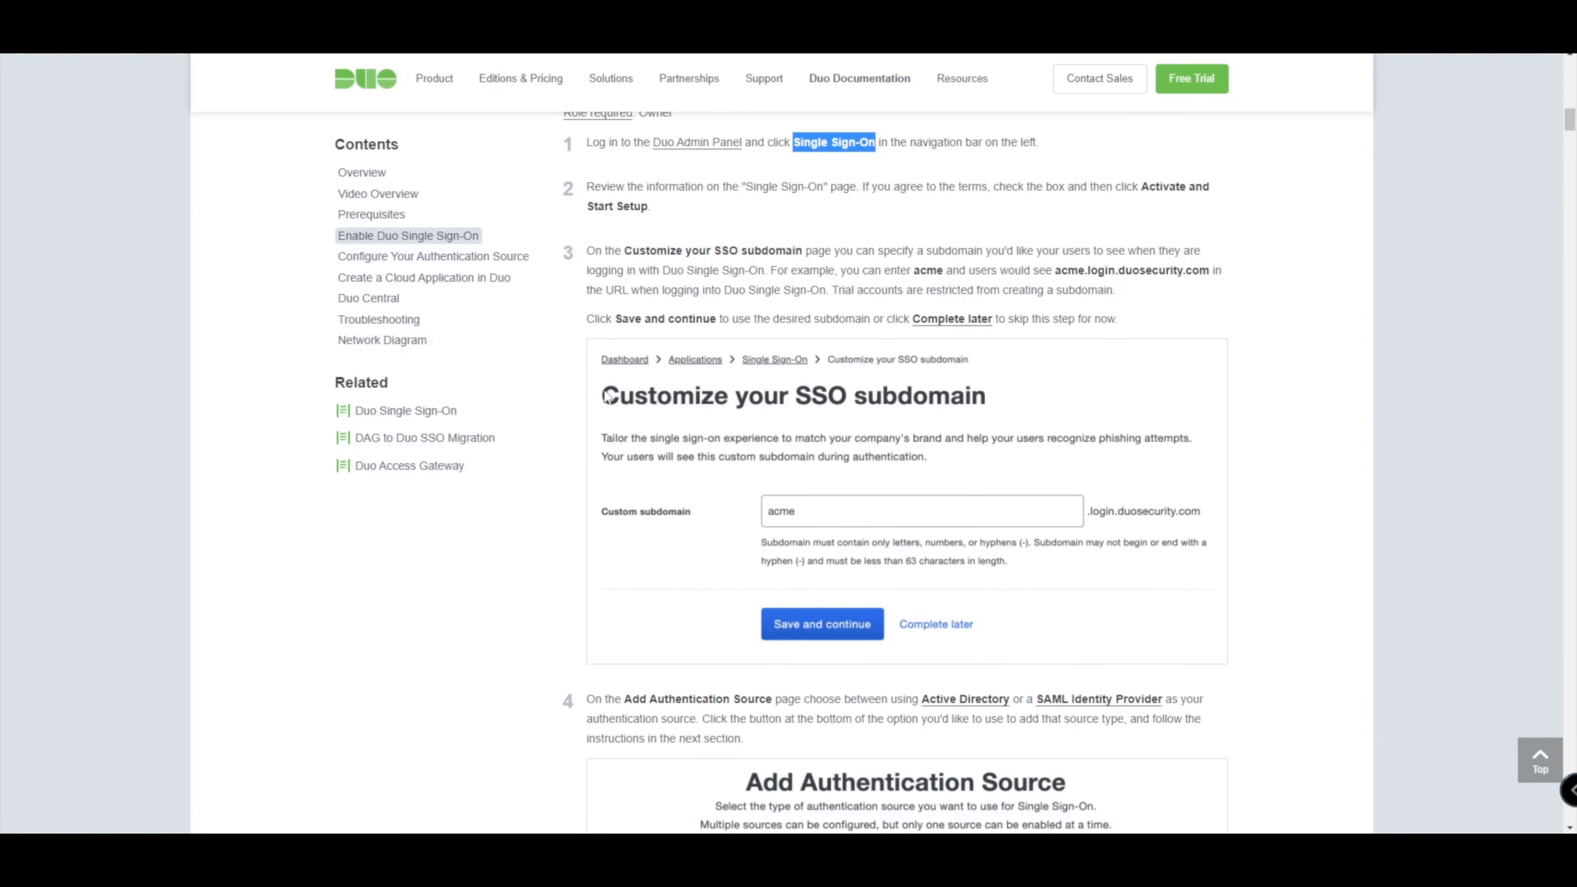
drag(605, 397, 994, 393)
drag(838, 290, 1111, 289)
click(1111, 289)
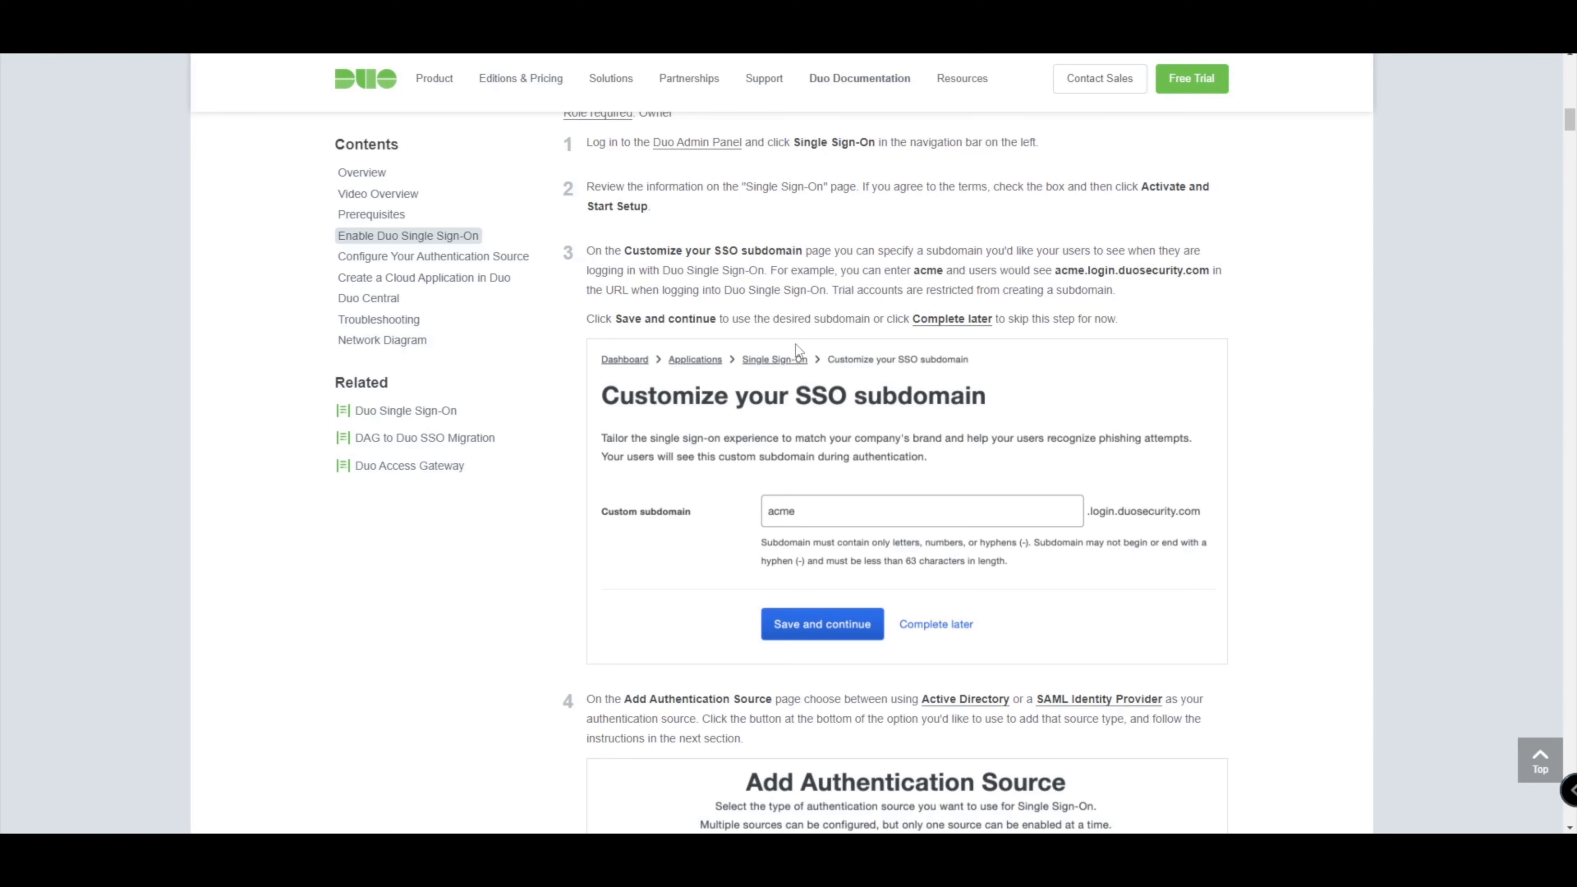
Scroll through the remaining enable and configure steps of the Single Sign-On guide.
scroll(776, 458, down, 1)
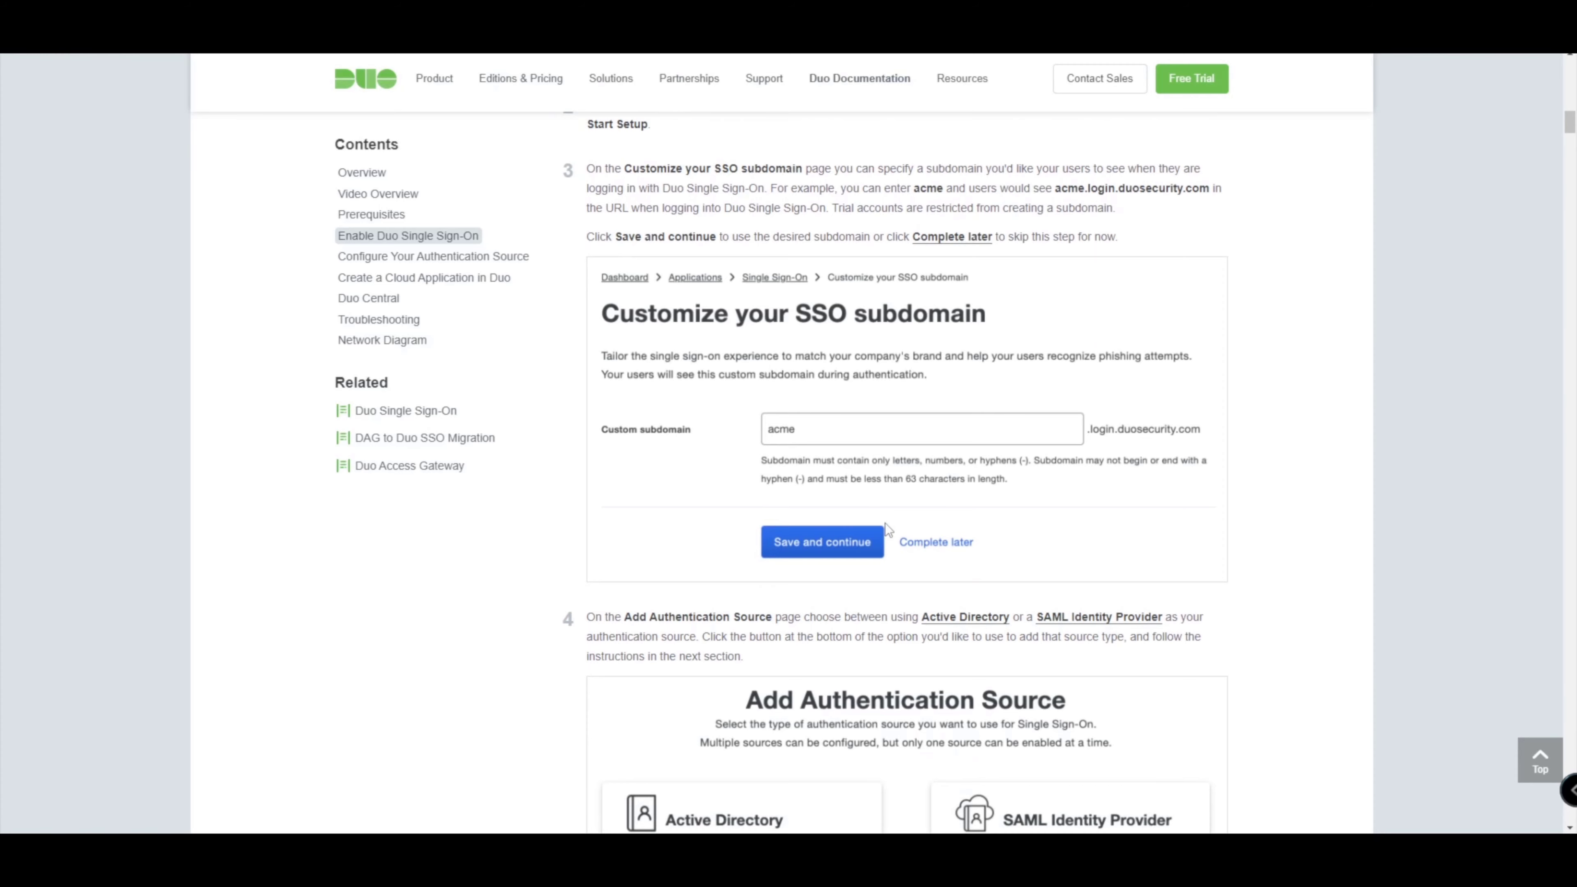
scroll(884, 530, down, 6)
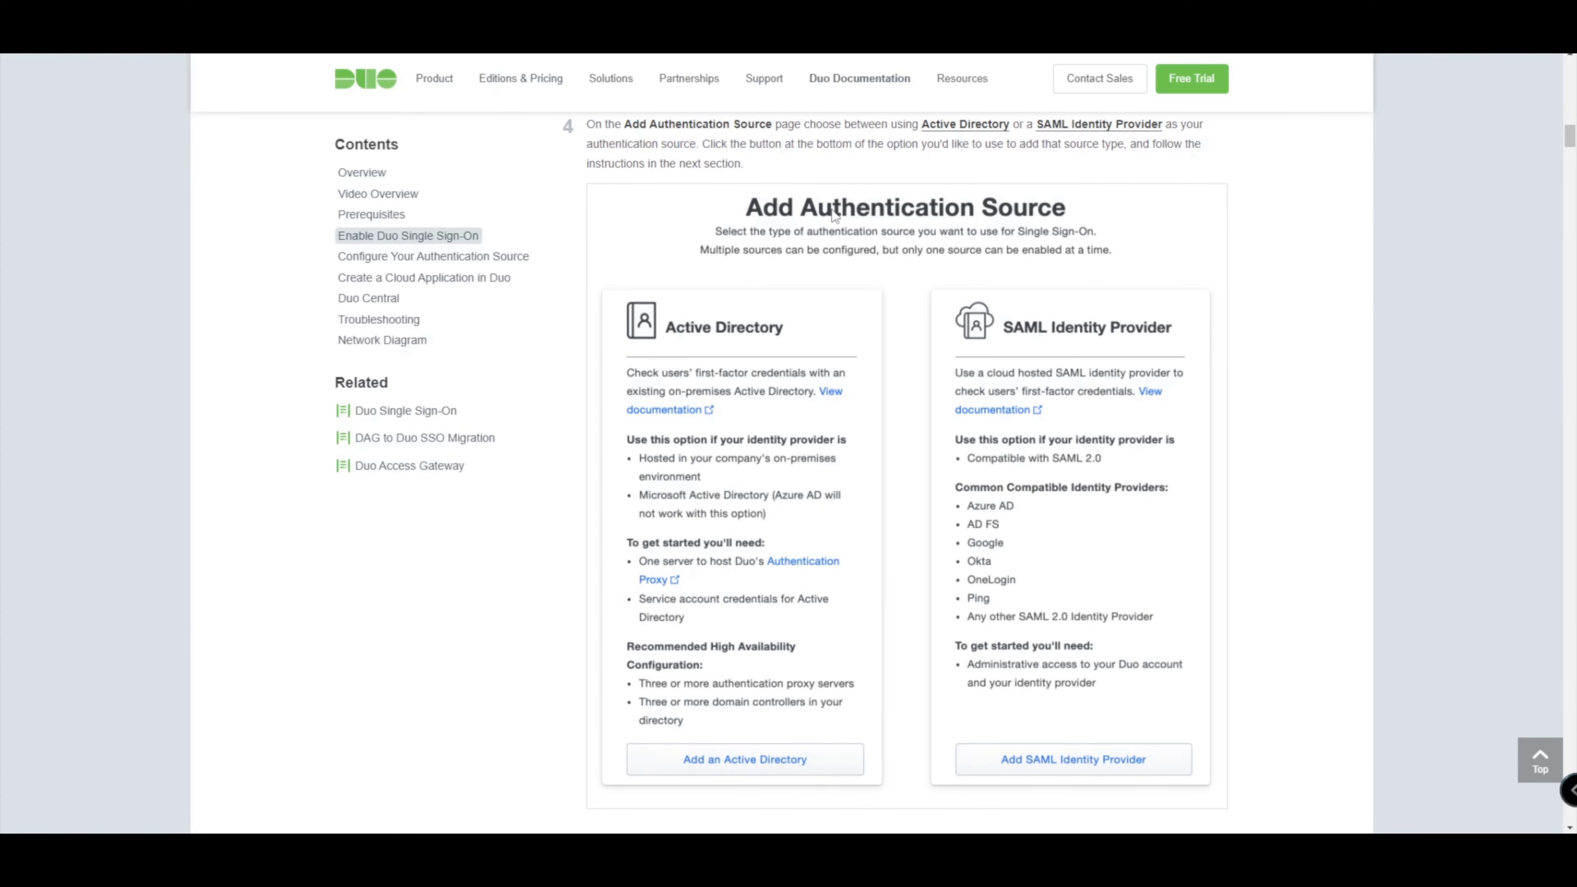
scroll(837, 274, down, 7)
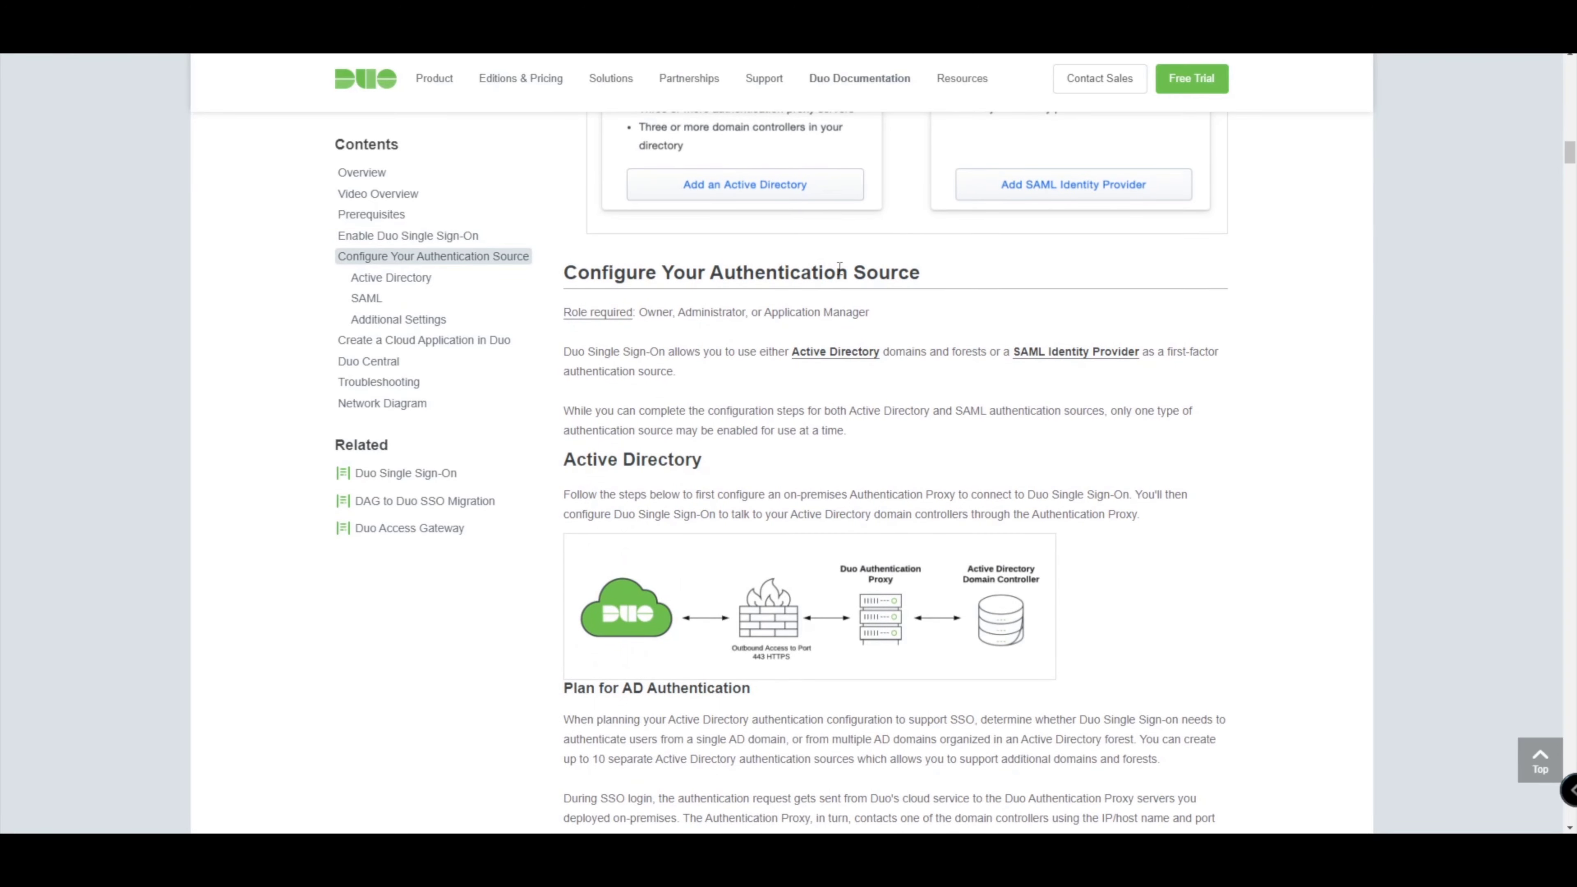
scroll(839, 264, down, 1)
scroll(840, 264, up, 12)
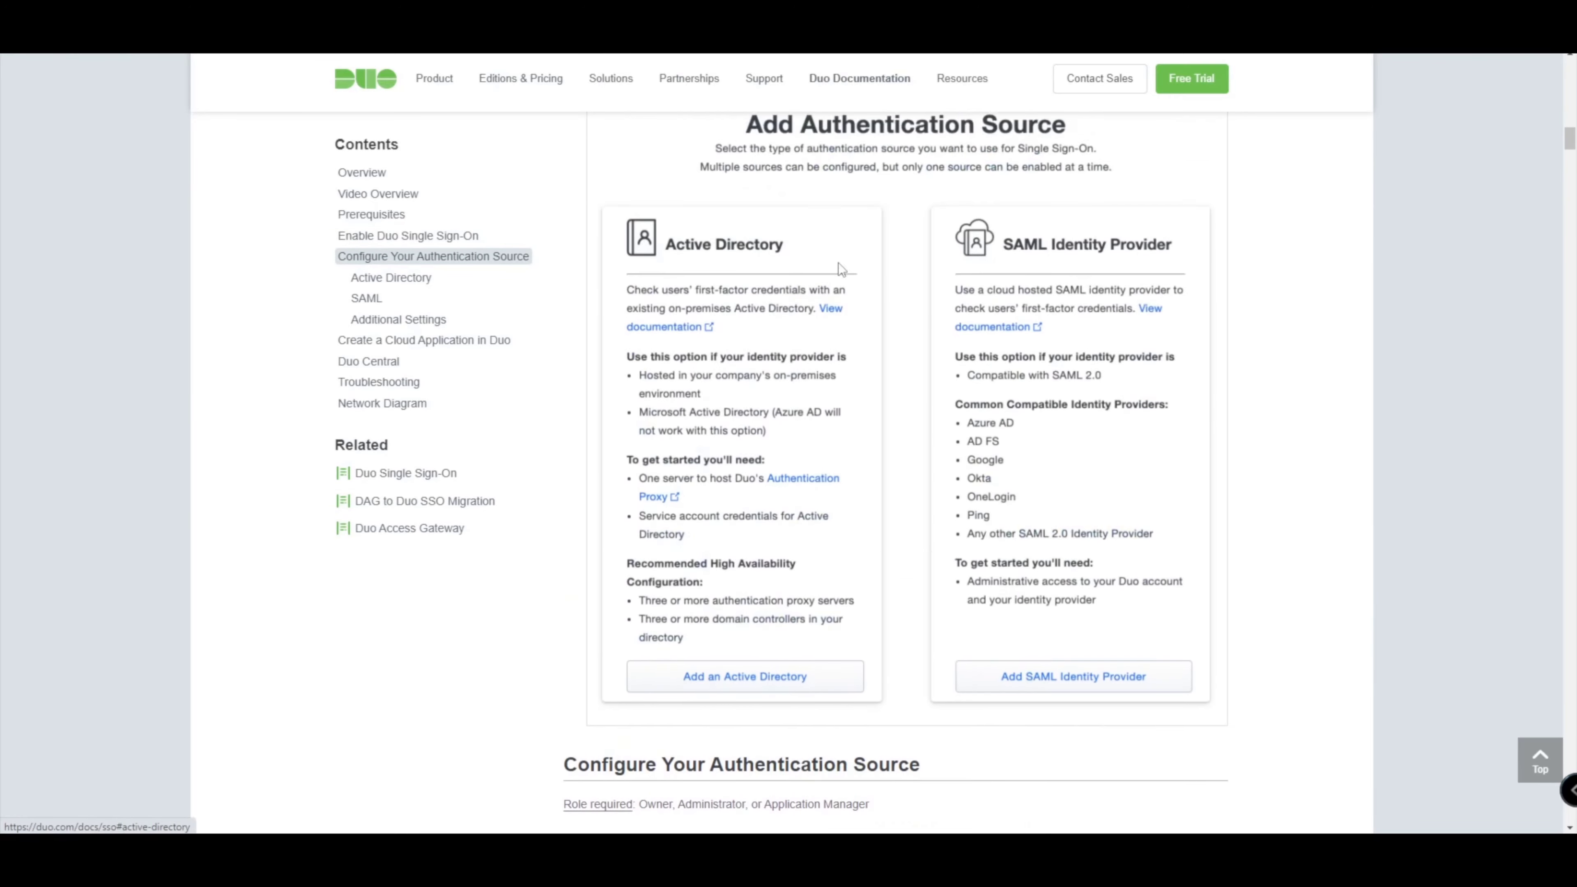
scroll(838, 267, up, 10)
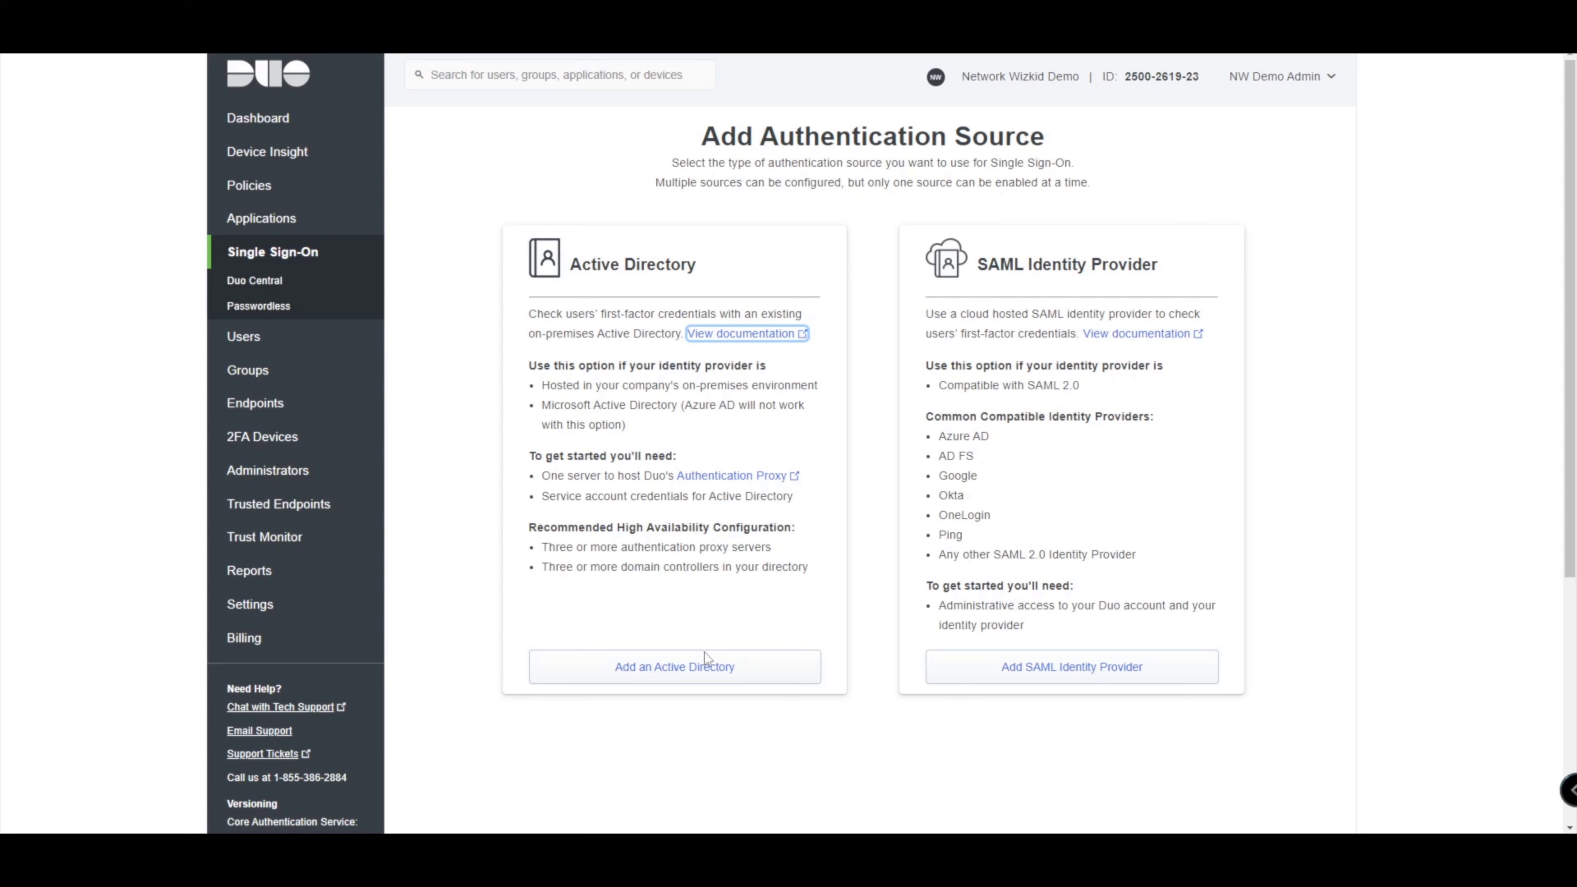
Add Active Directory as the Single Sign-On authentication source.
click(706, 666)
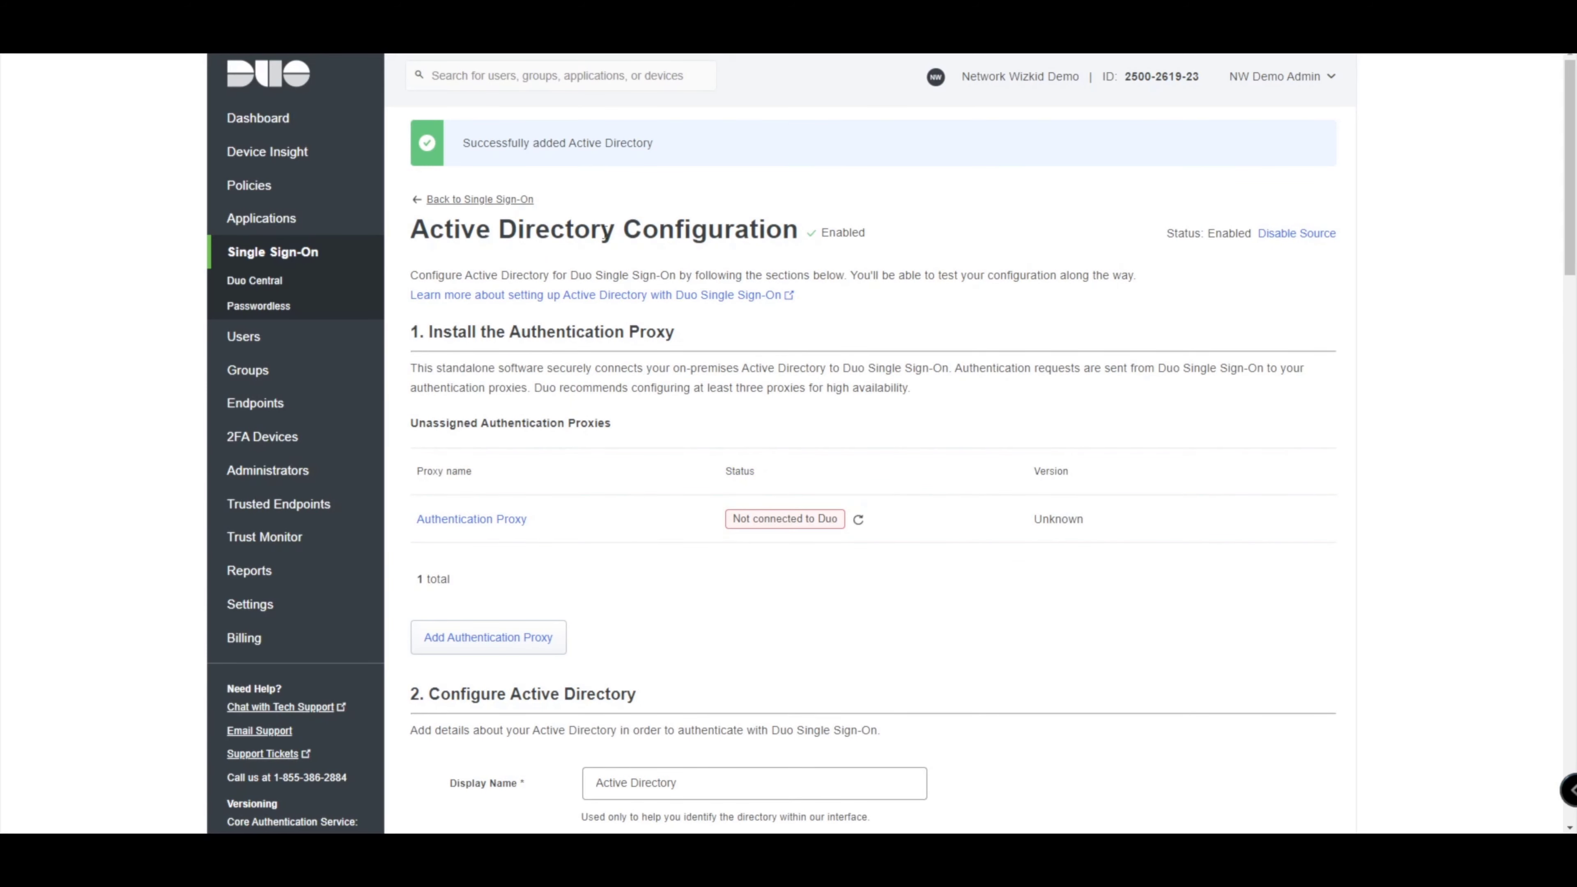
scroll(608, 223, down, 10)
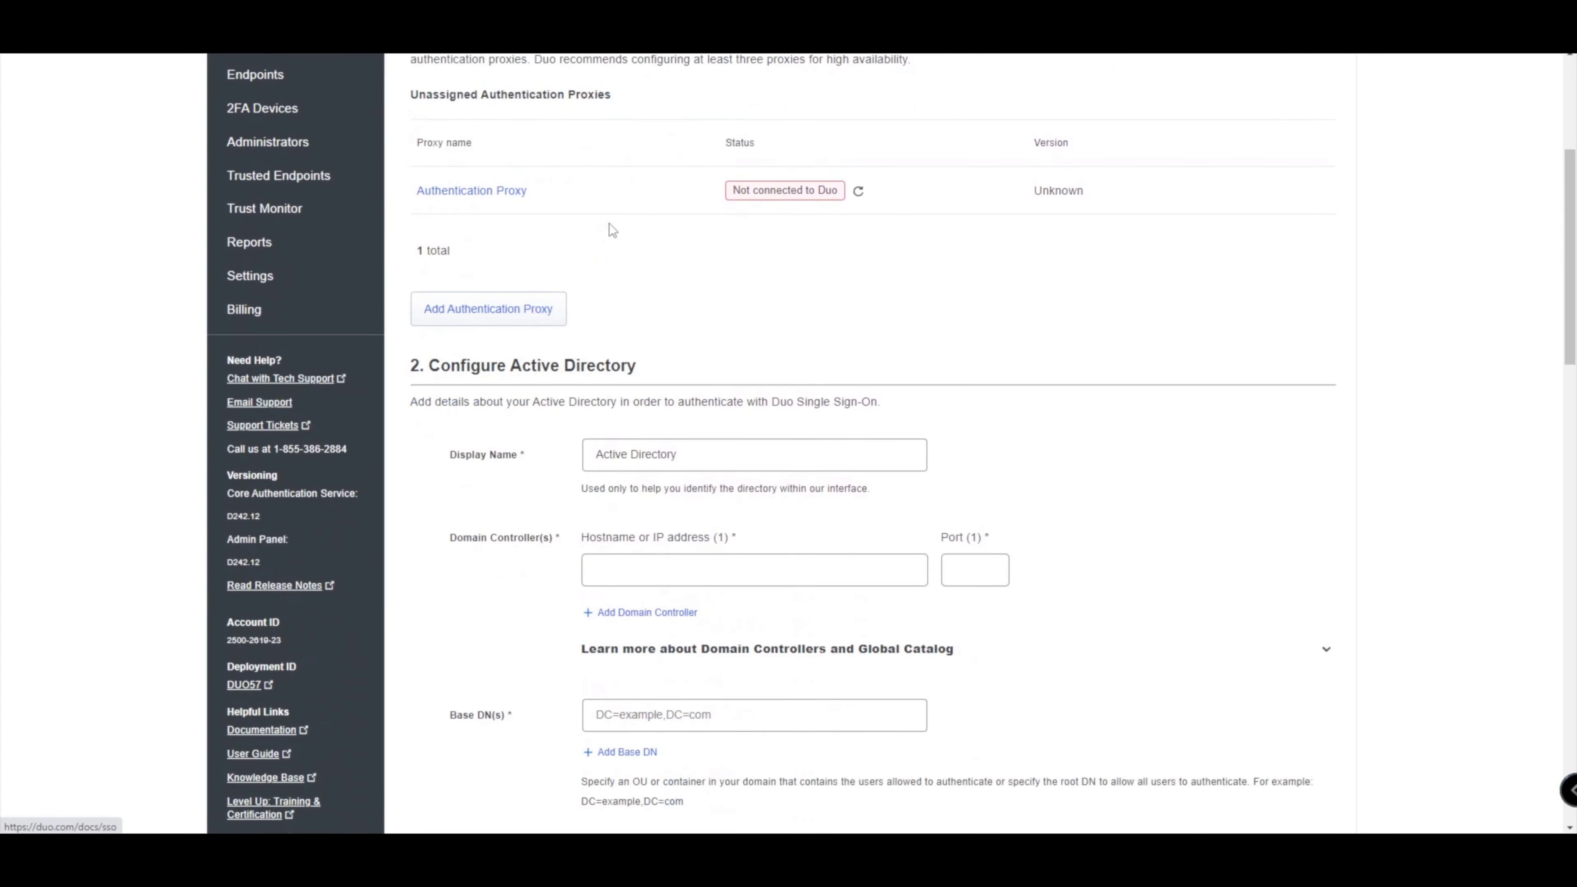
scroll(608, 225, down, 15)
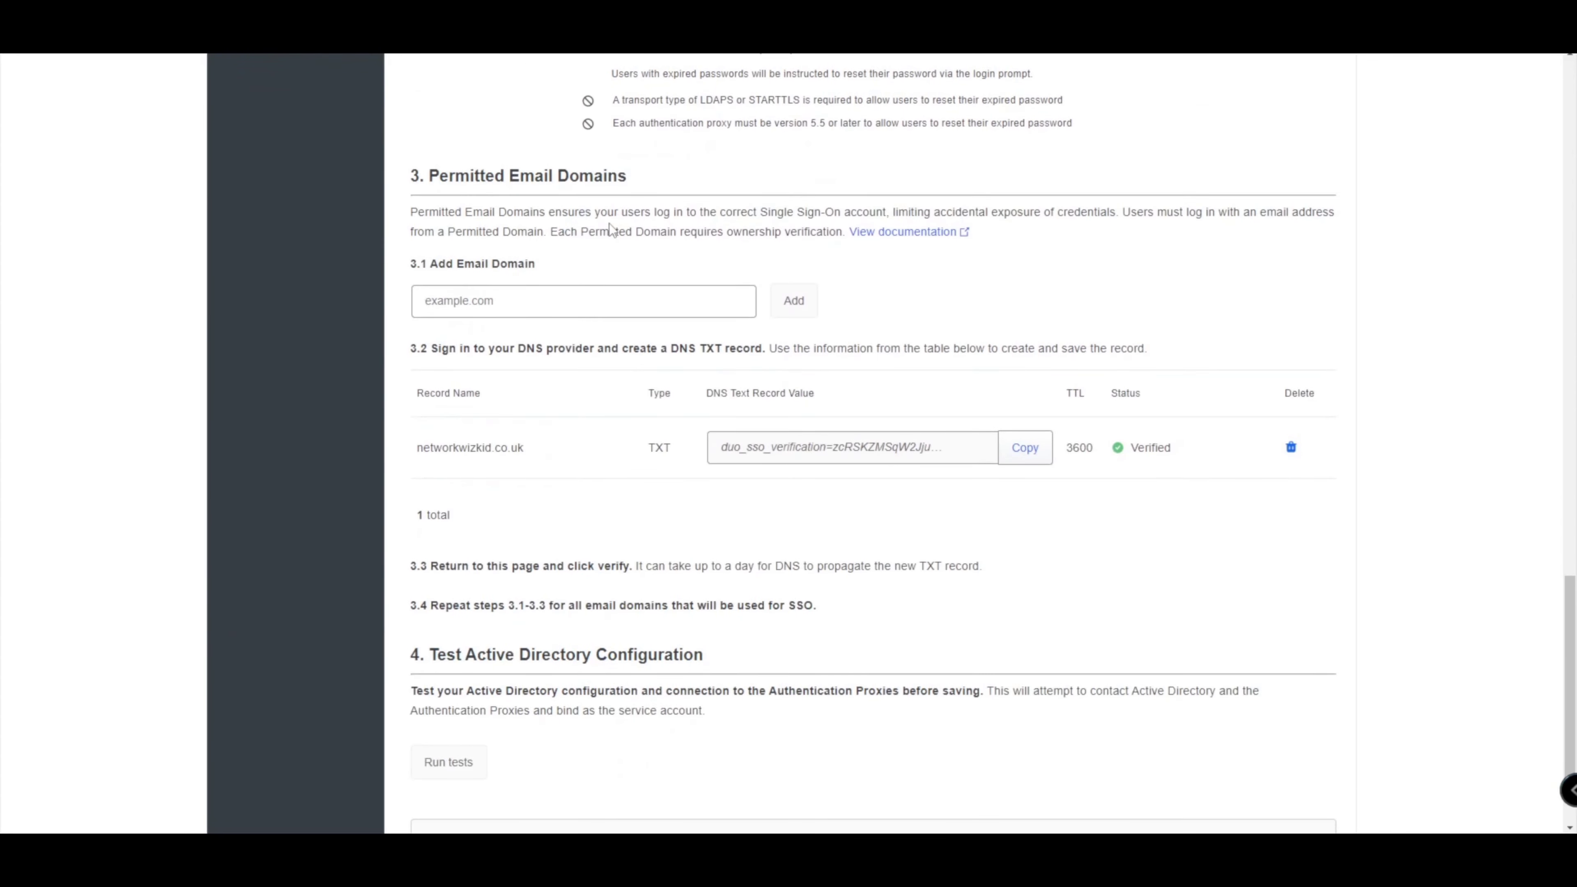
scroll(609, 226, up, 15)
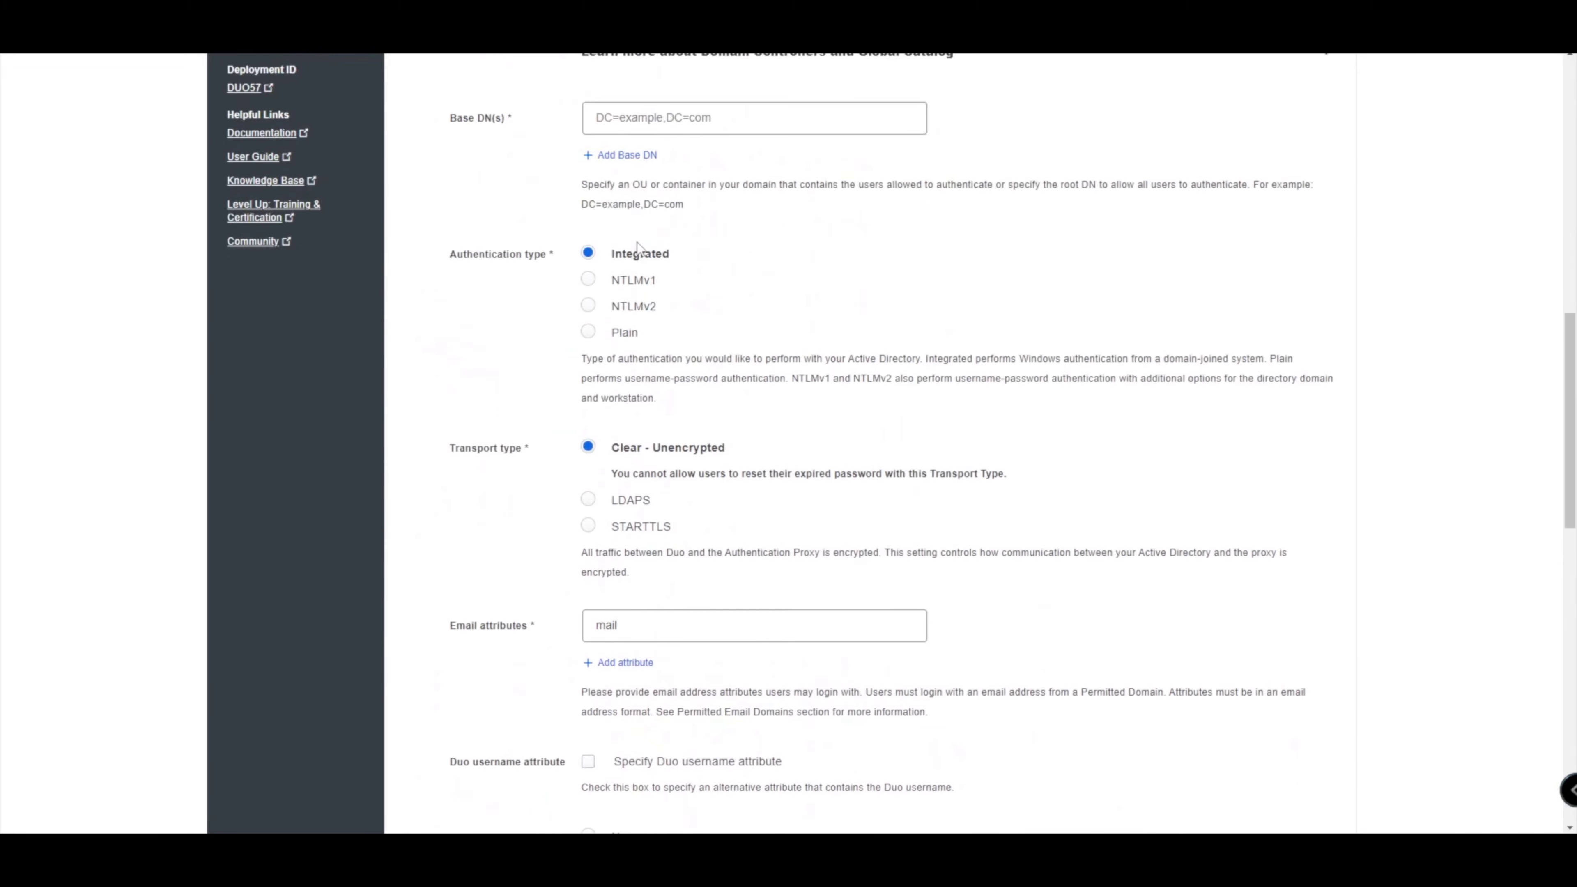
scroll(637, 242, up, 8)
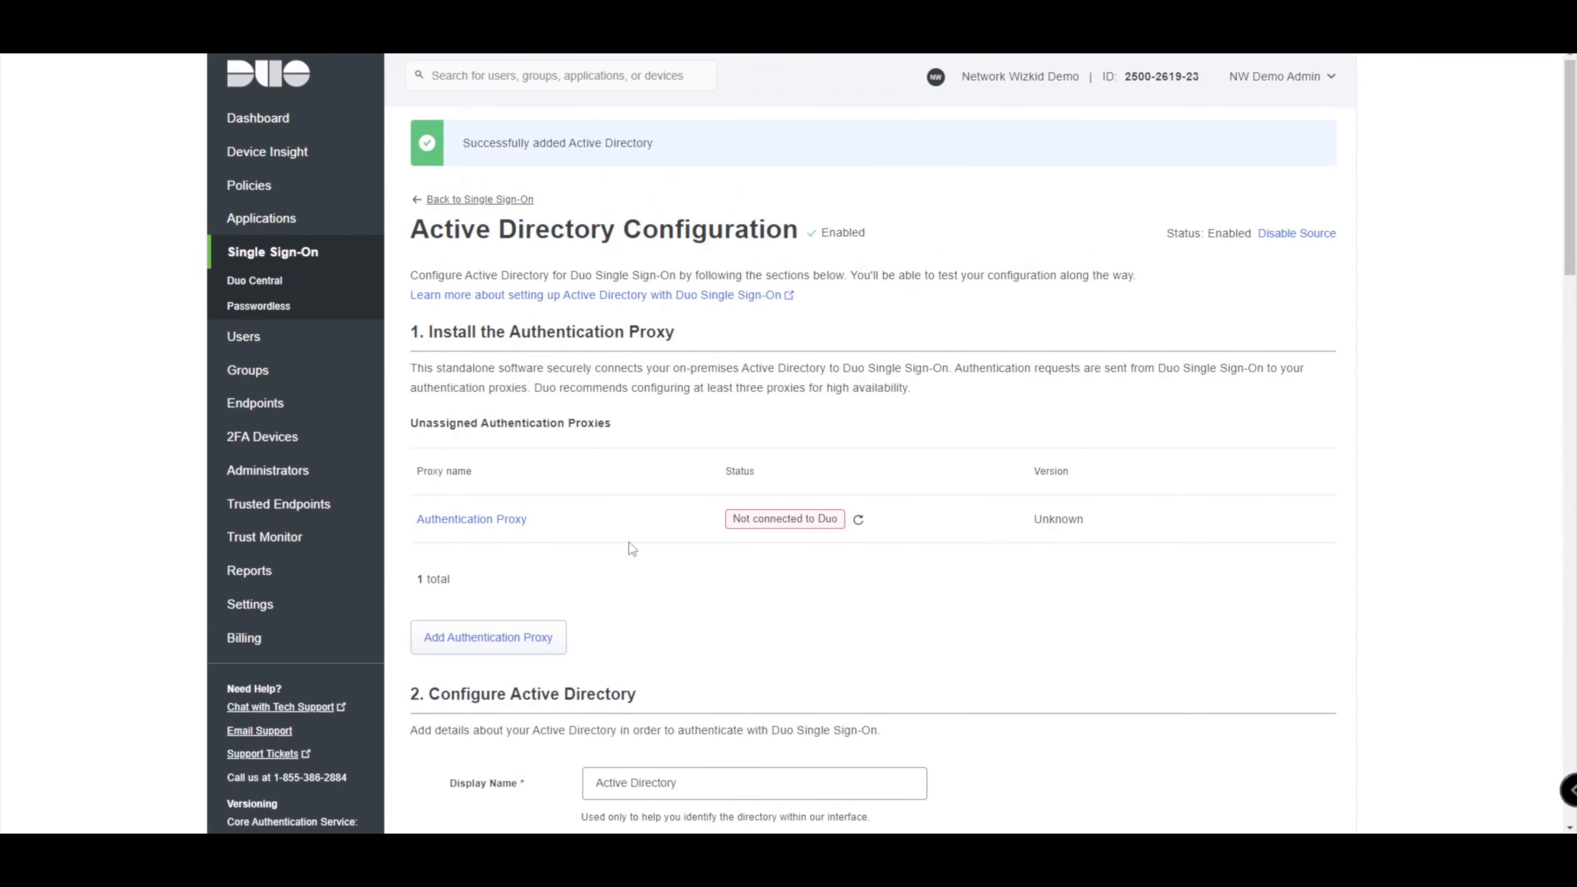
Review the Active Directory Configuration page, with domain networkwizkid.co.uk verified, and return to the top.
scroll(628, 542, down, 1)
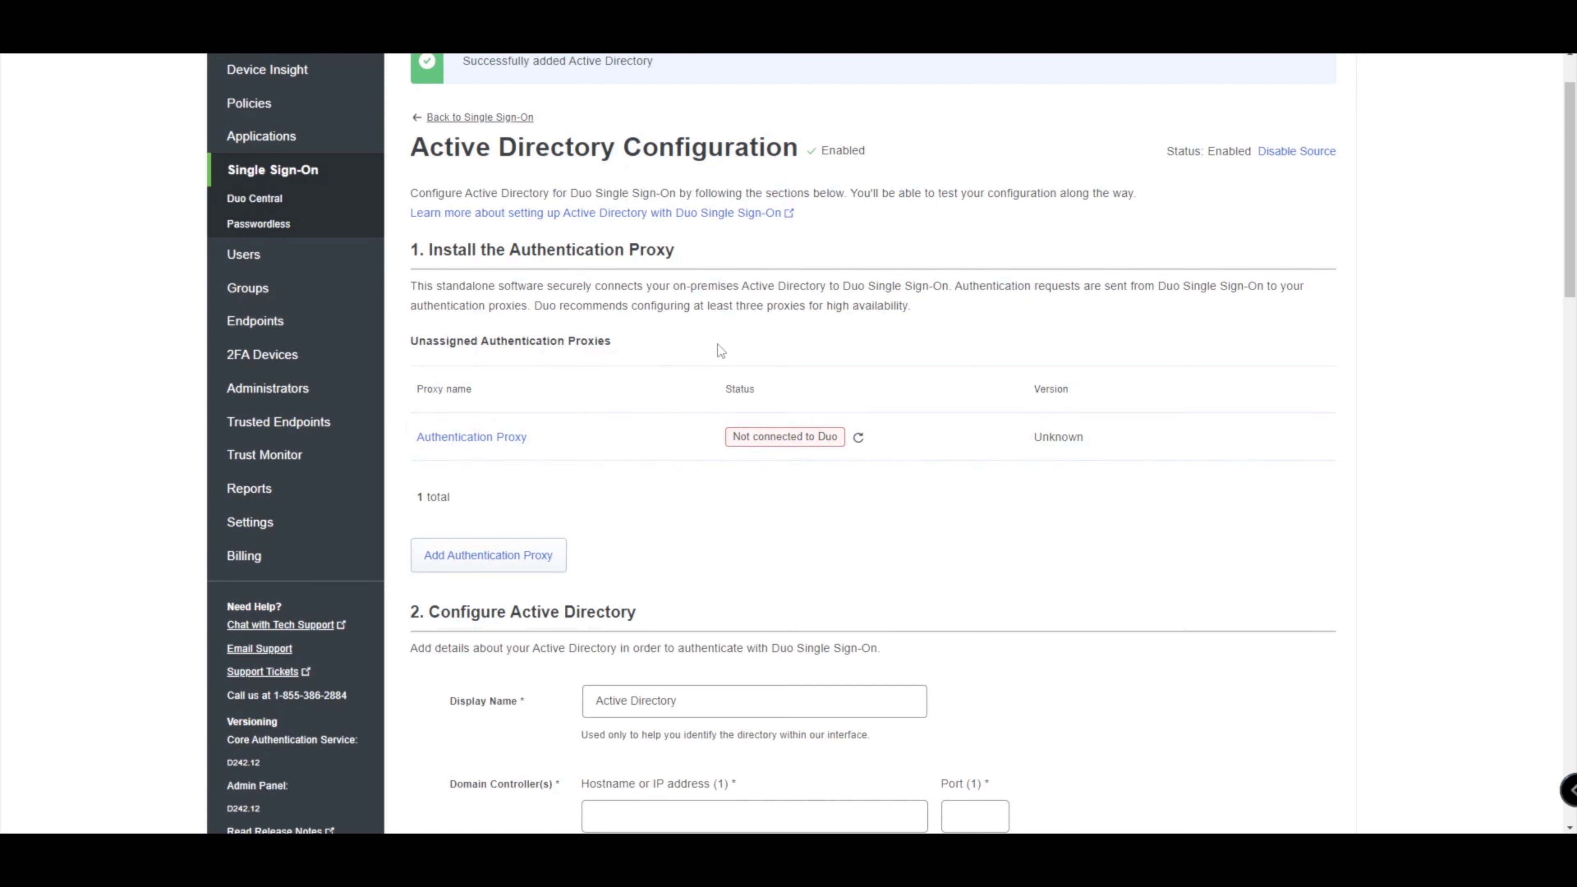
scroll(717, 344, down, 3)
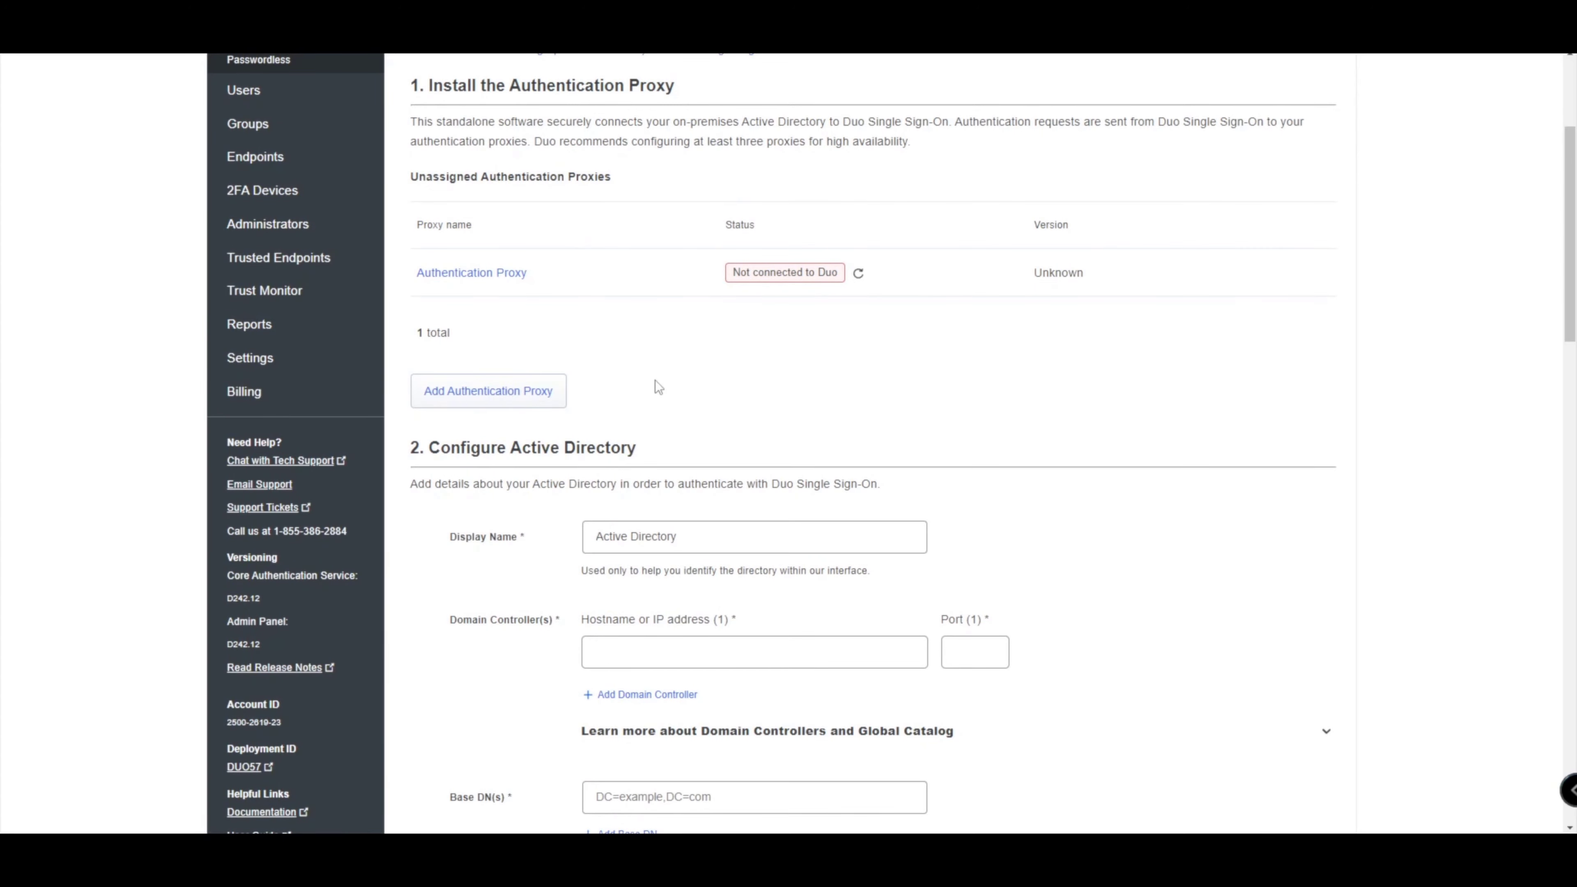
scroll(655, 380, down, 4)
scroll(569, 348, down, 15)
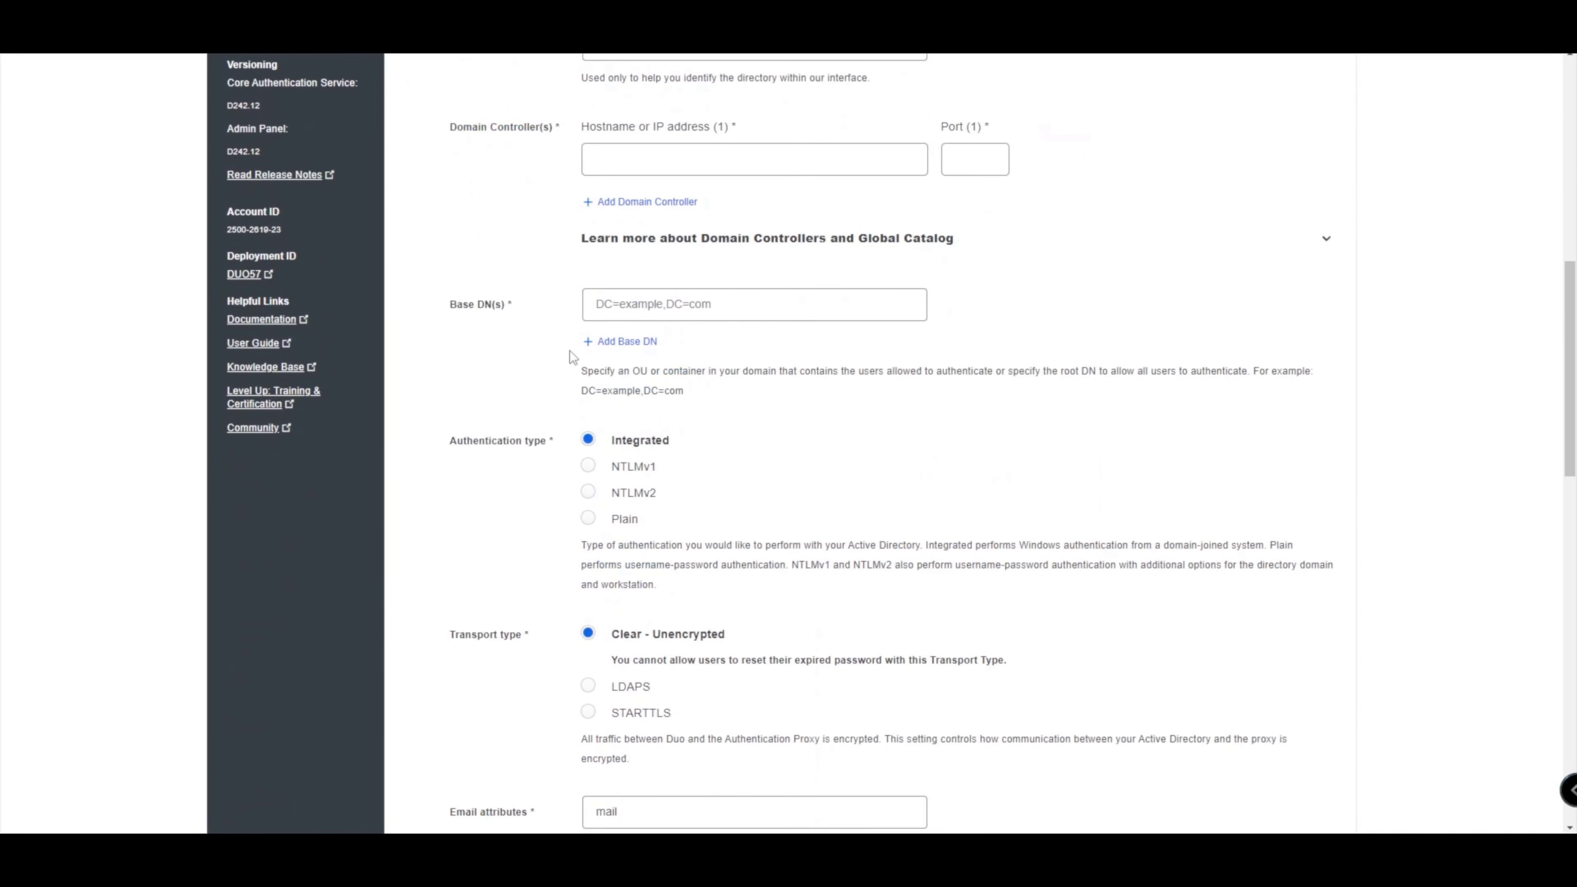
scroll(573, 346, down, 3)
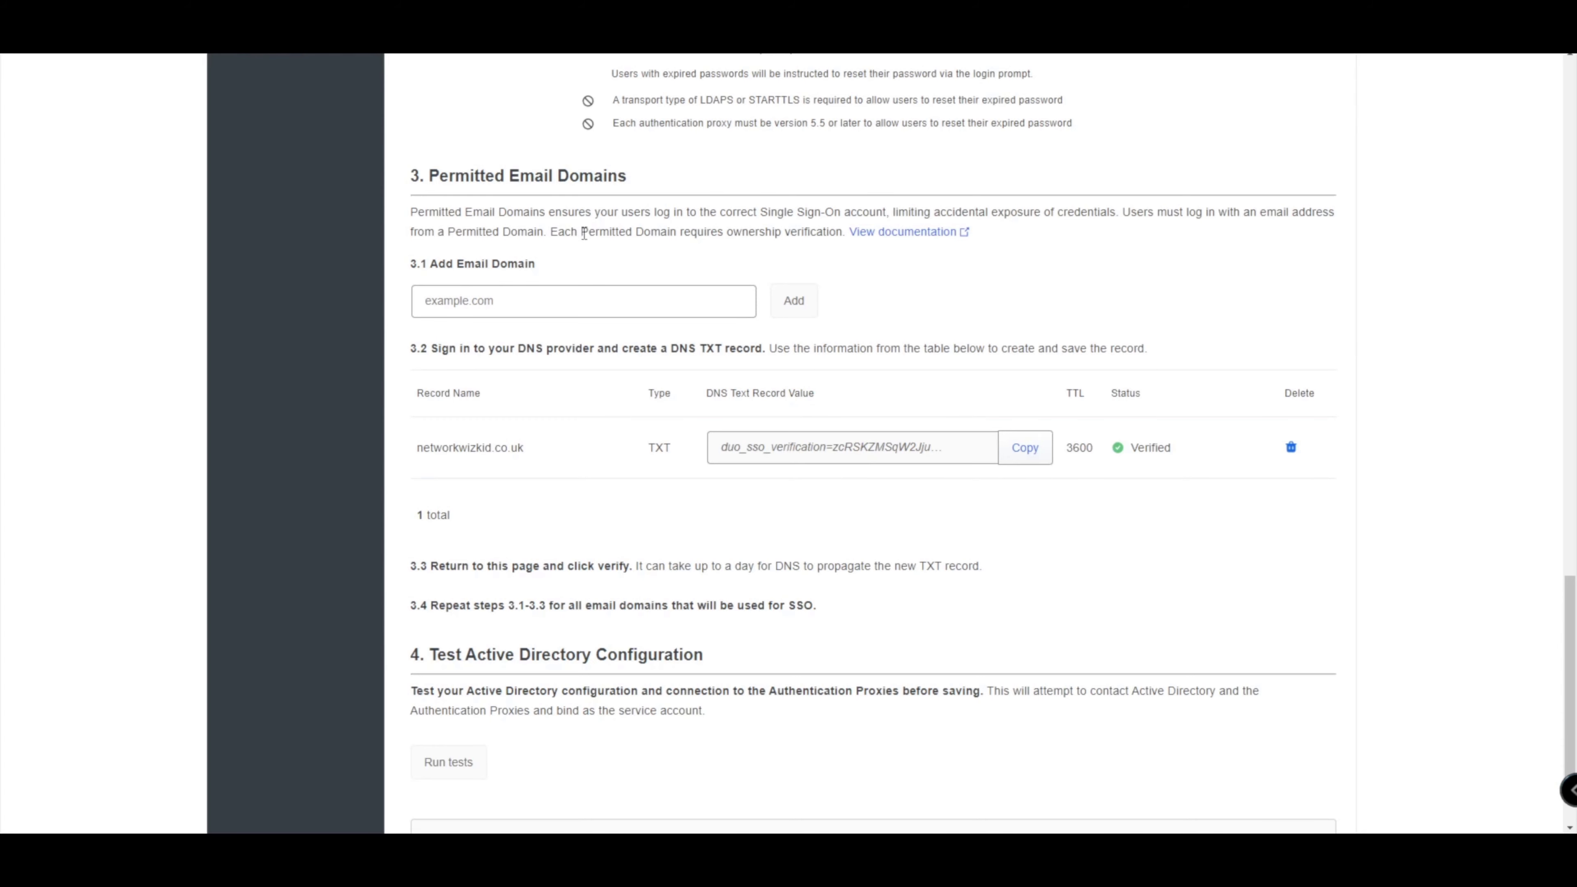
scroll(599, 247, up, 1)
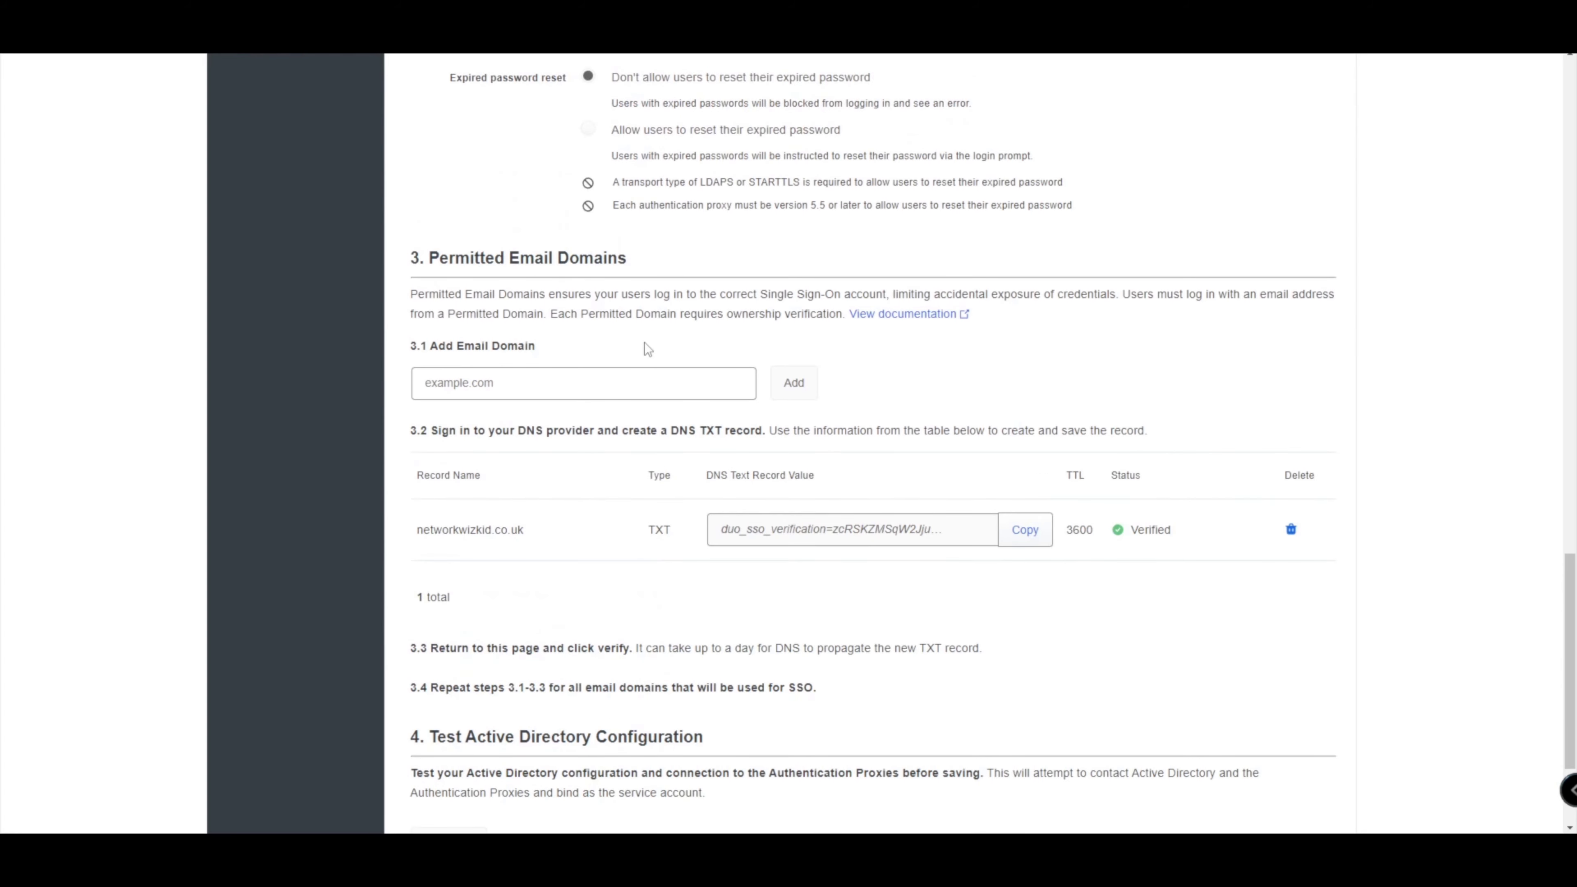
scroll(650, 329, down, 2)
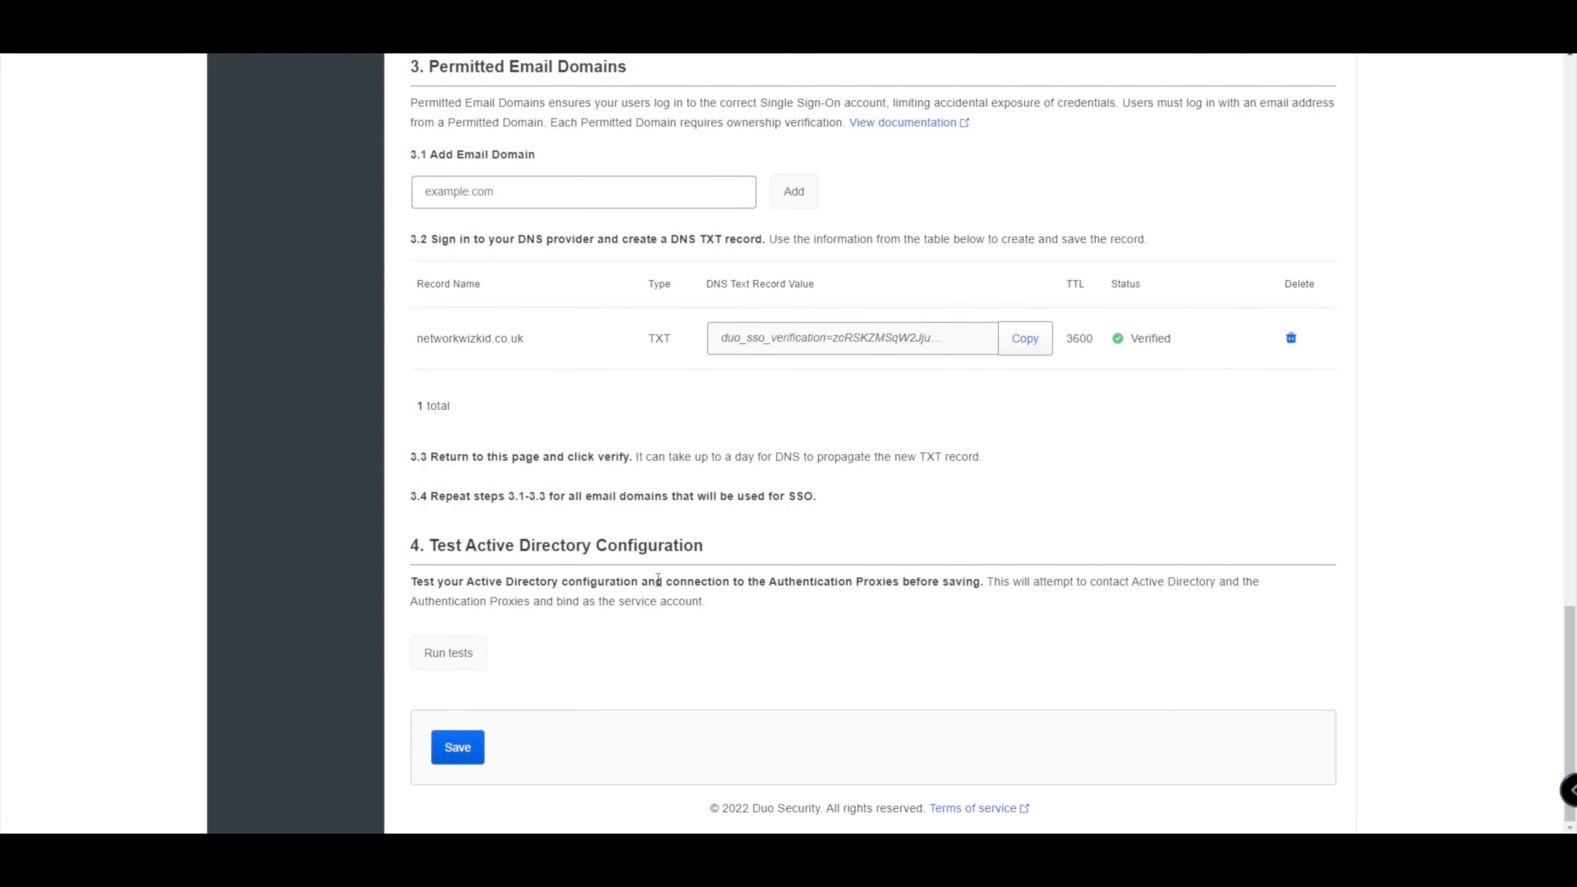
scroll(783, 507, up, 10)
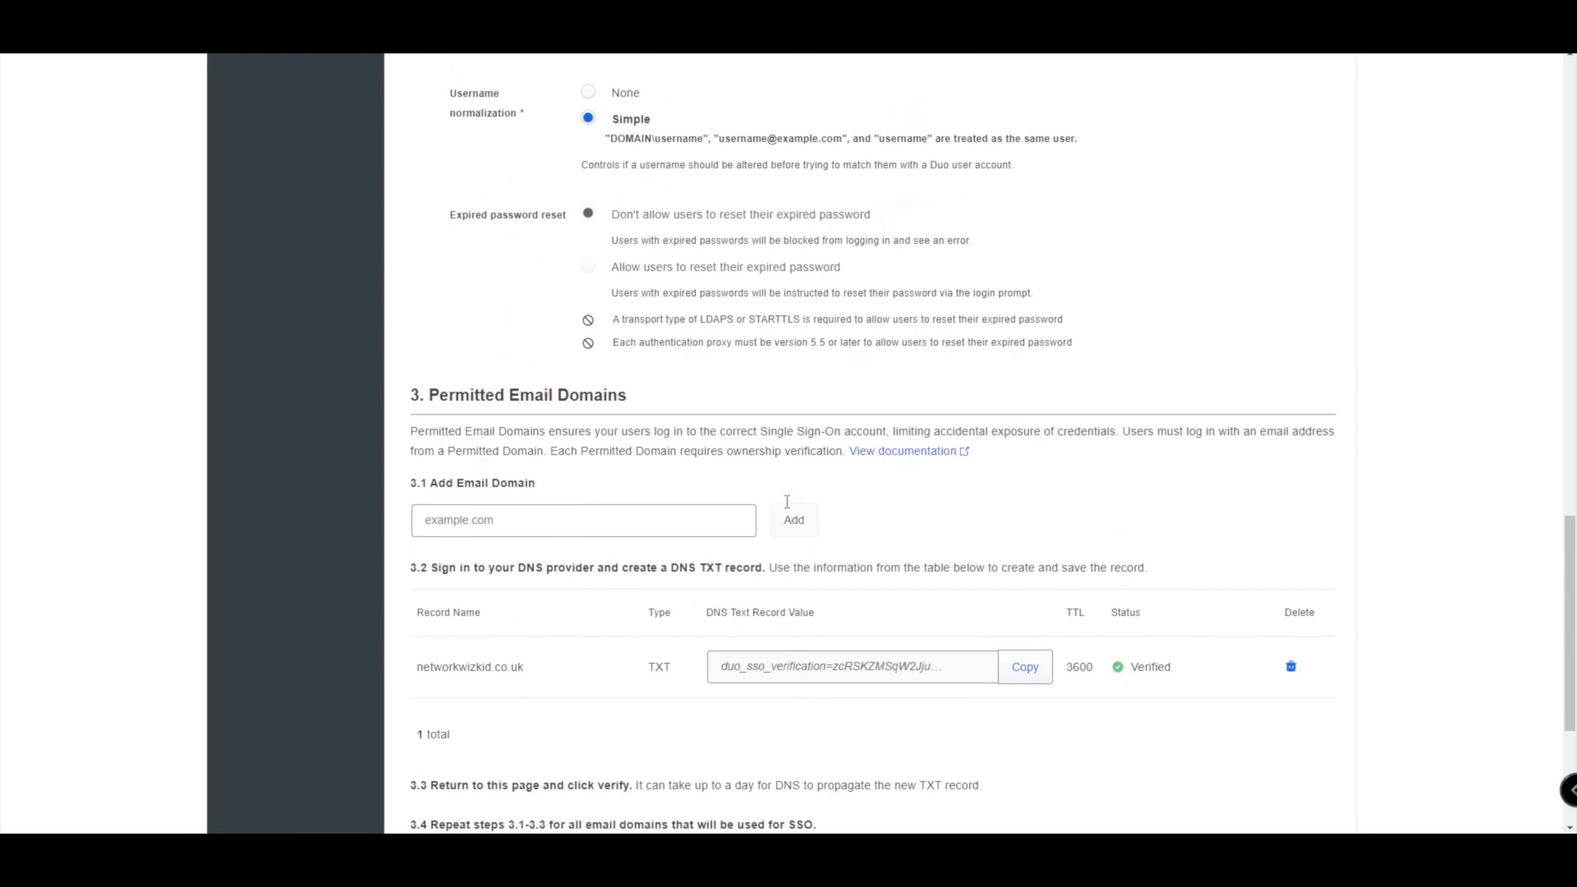
scroll(781, 497, up, 10)
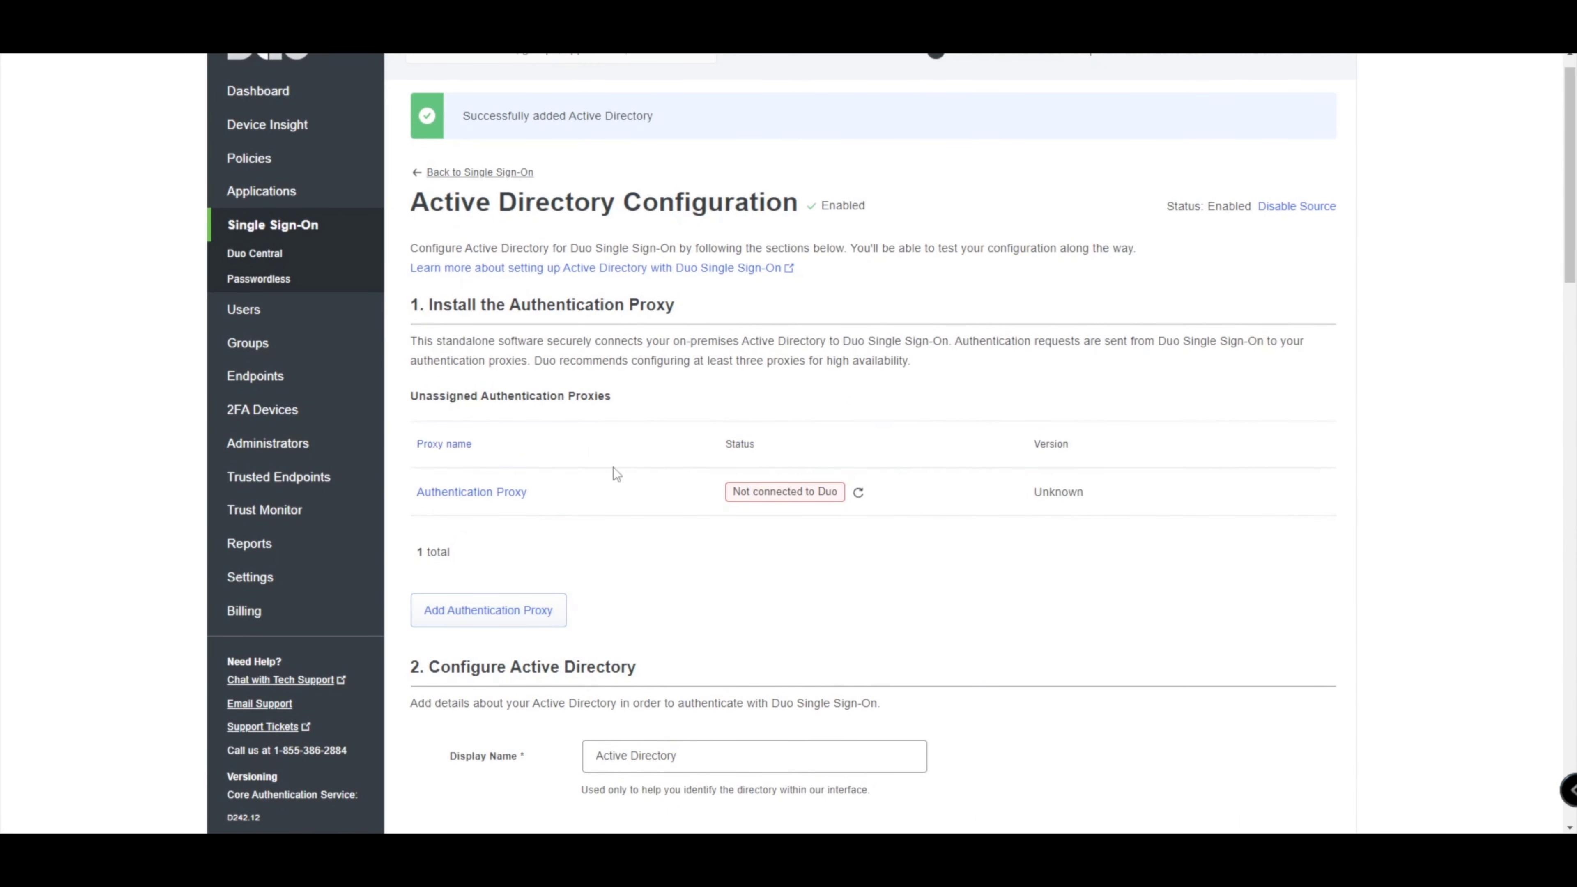
Add an Authentication Proxy and download the Windows installer duoauthproxy-5.7.1.exe.
click(550, 619)
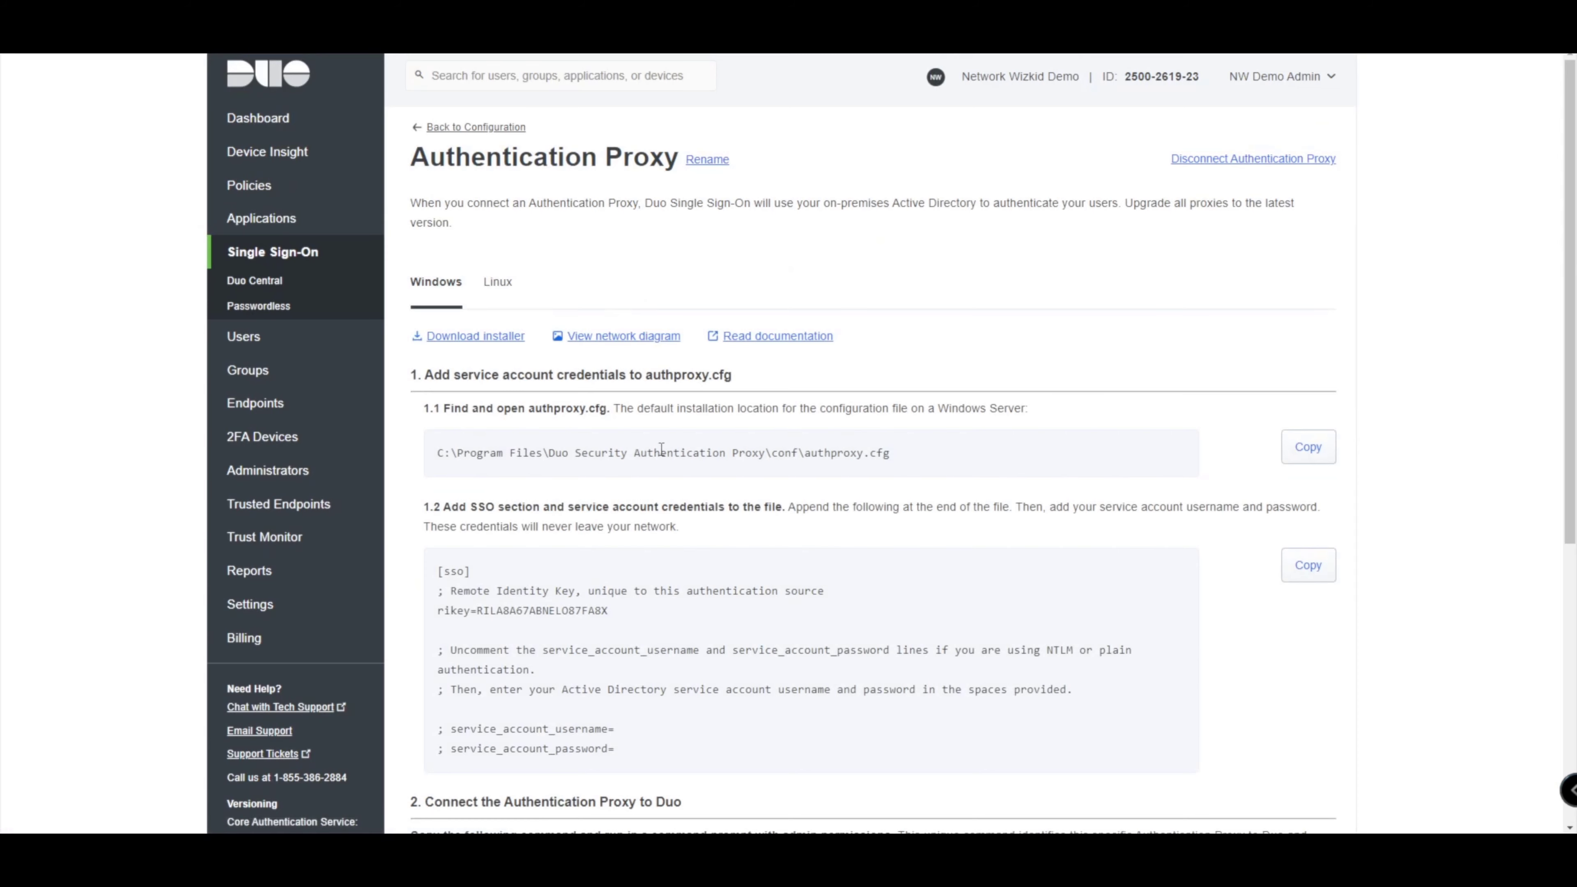
scroll(802, 423, down, 4)
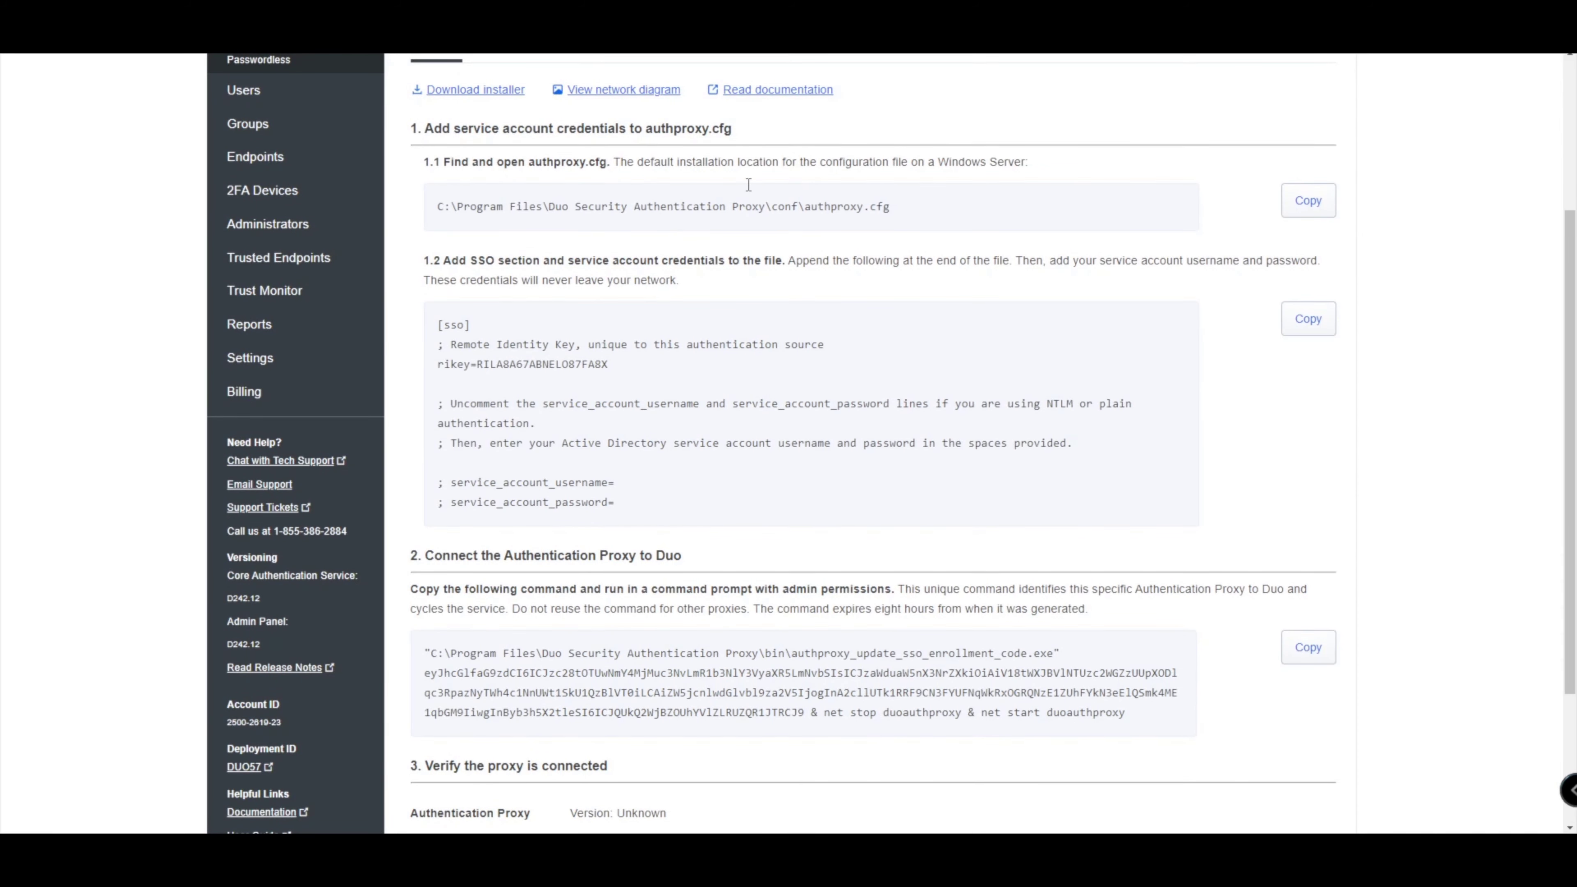
scroll(614, 279, up, 1)
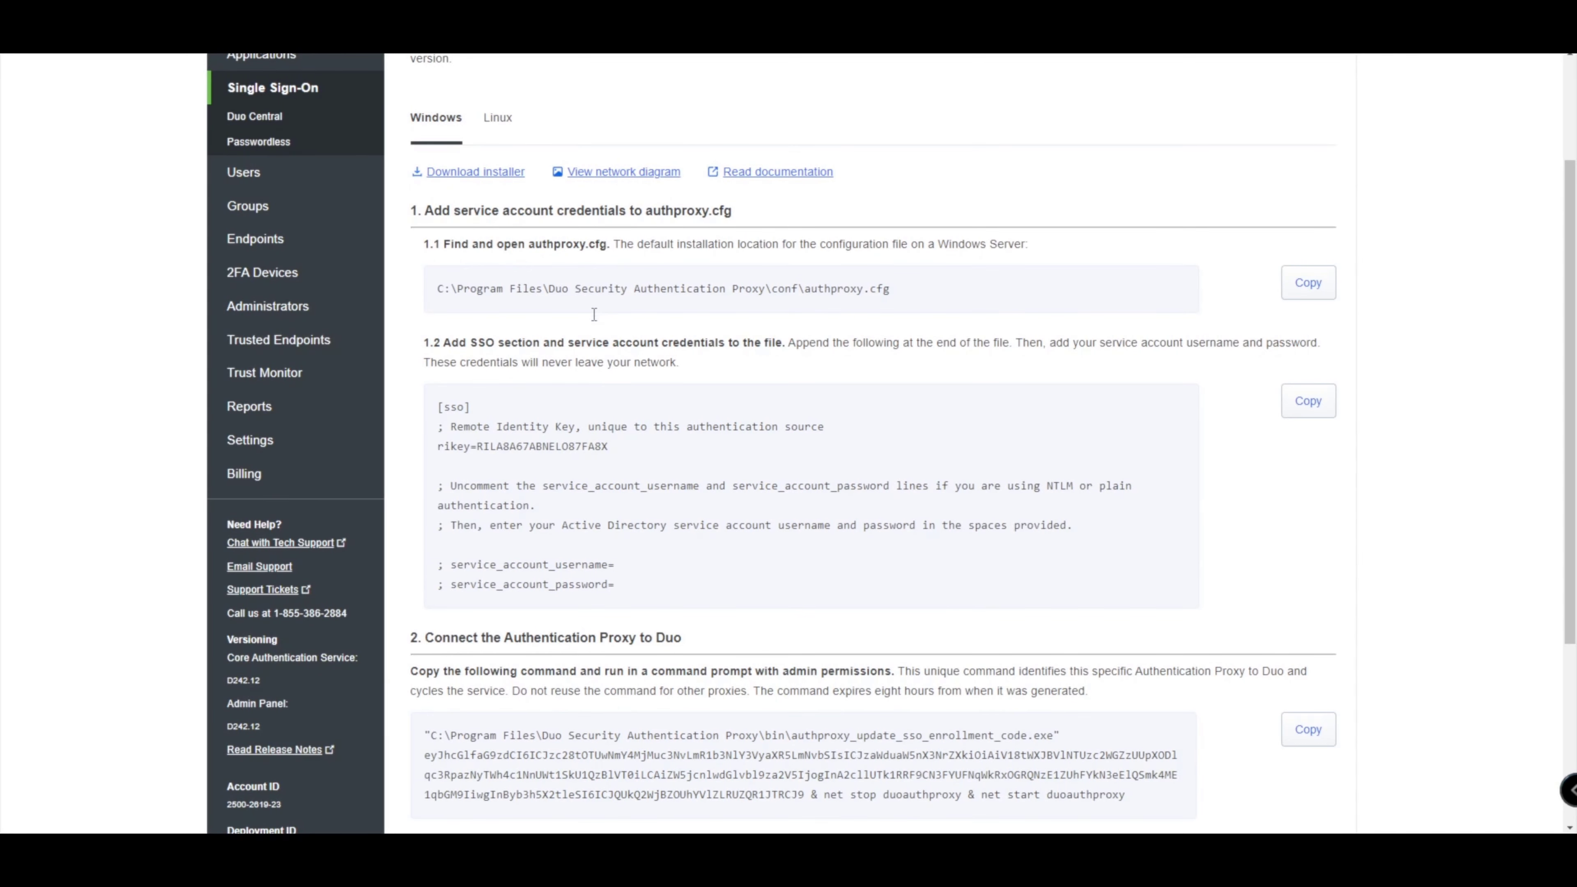
scroll(650, 264, down, 5)
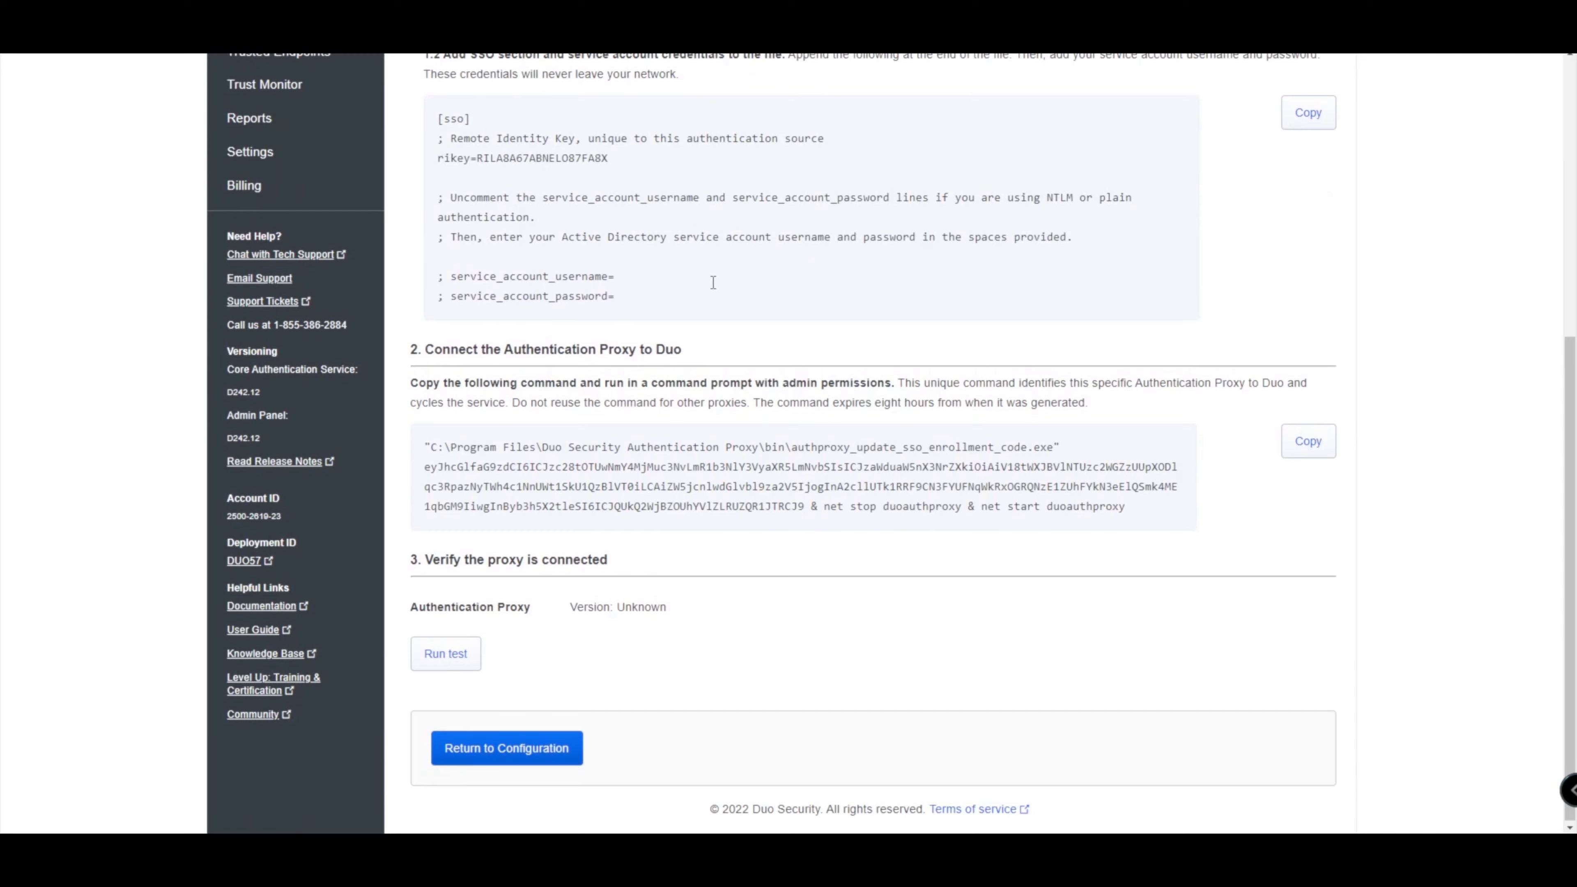
scroll(713, 282, up, 2)
scroll(753, 298, up, 1)
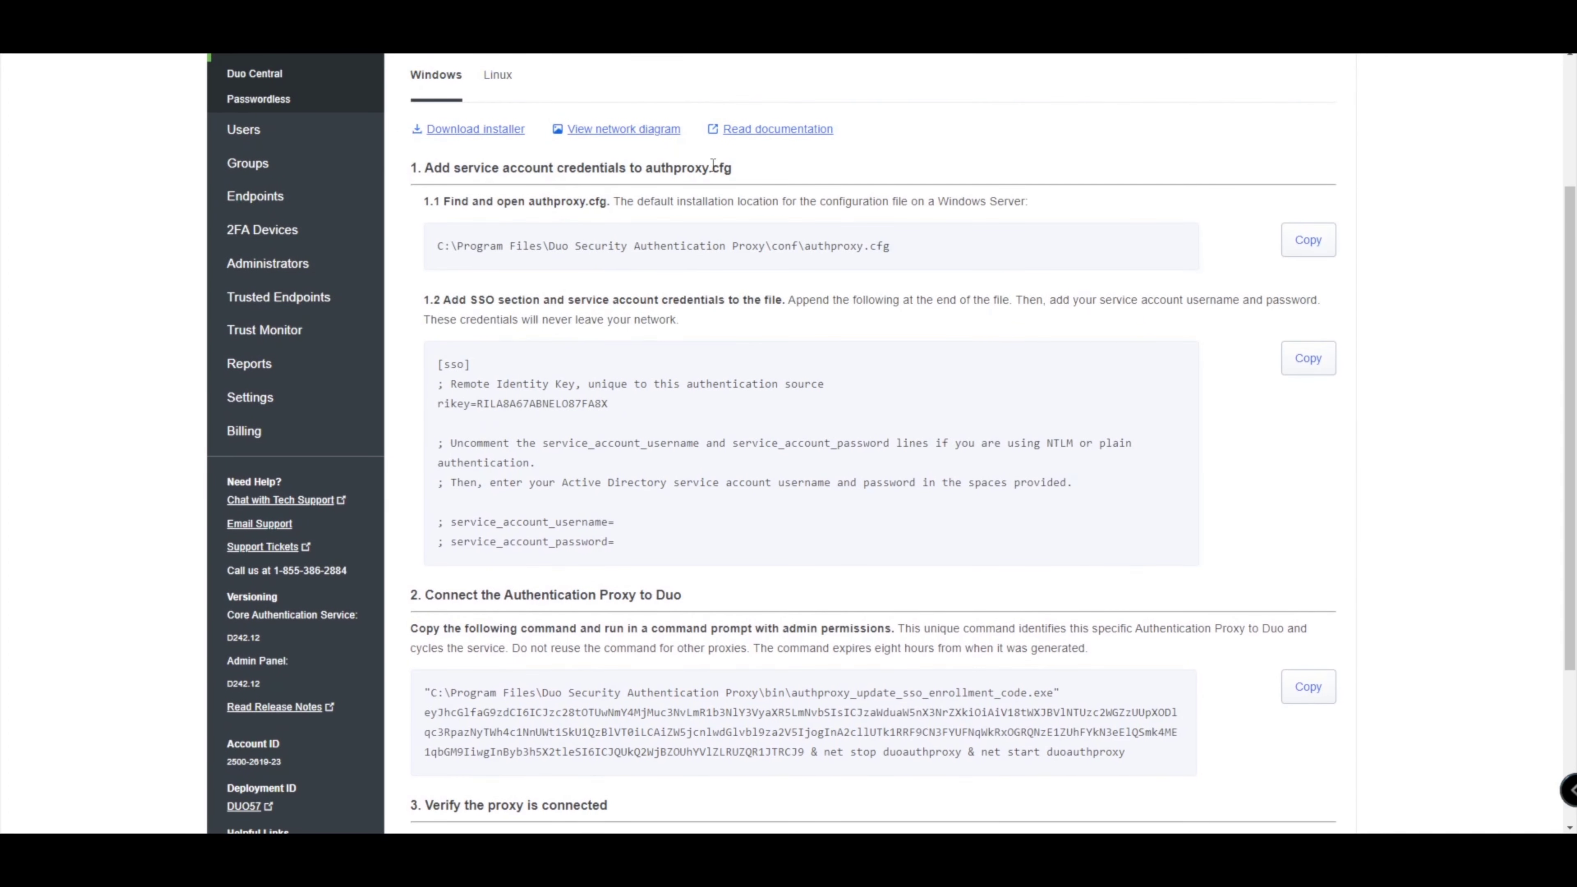
click(484, 133)
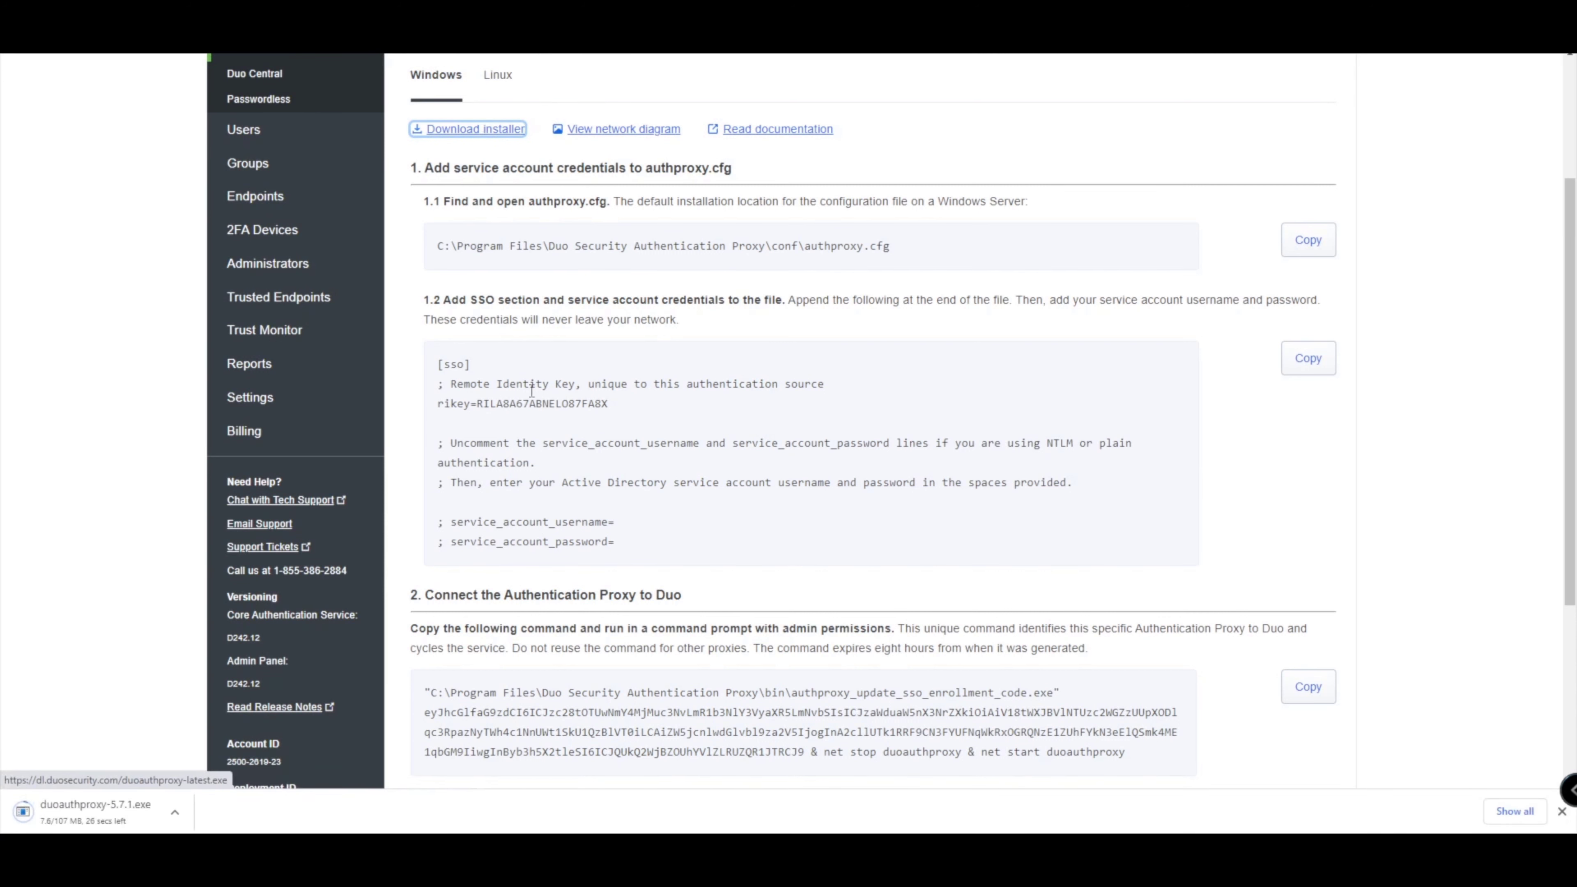
Look over the Linux setup instructions, then go back to the Windows instructions.
scroll(165, 734, up, 2)
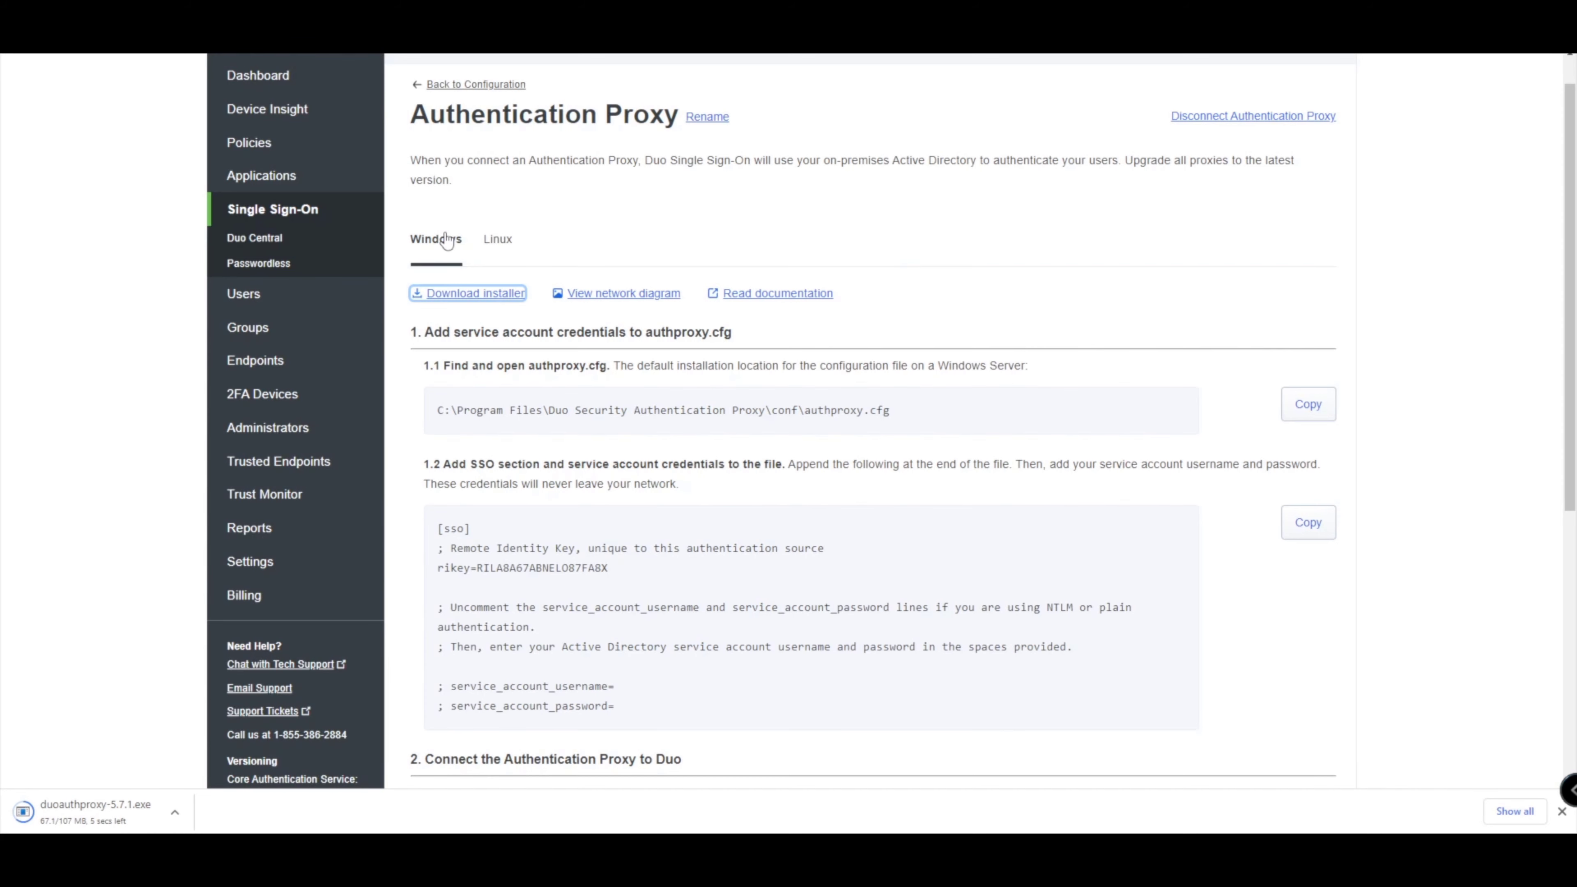
click(499, 243)
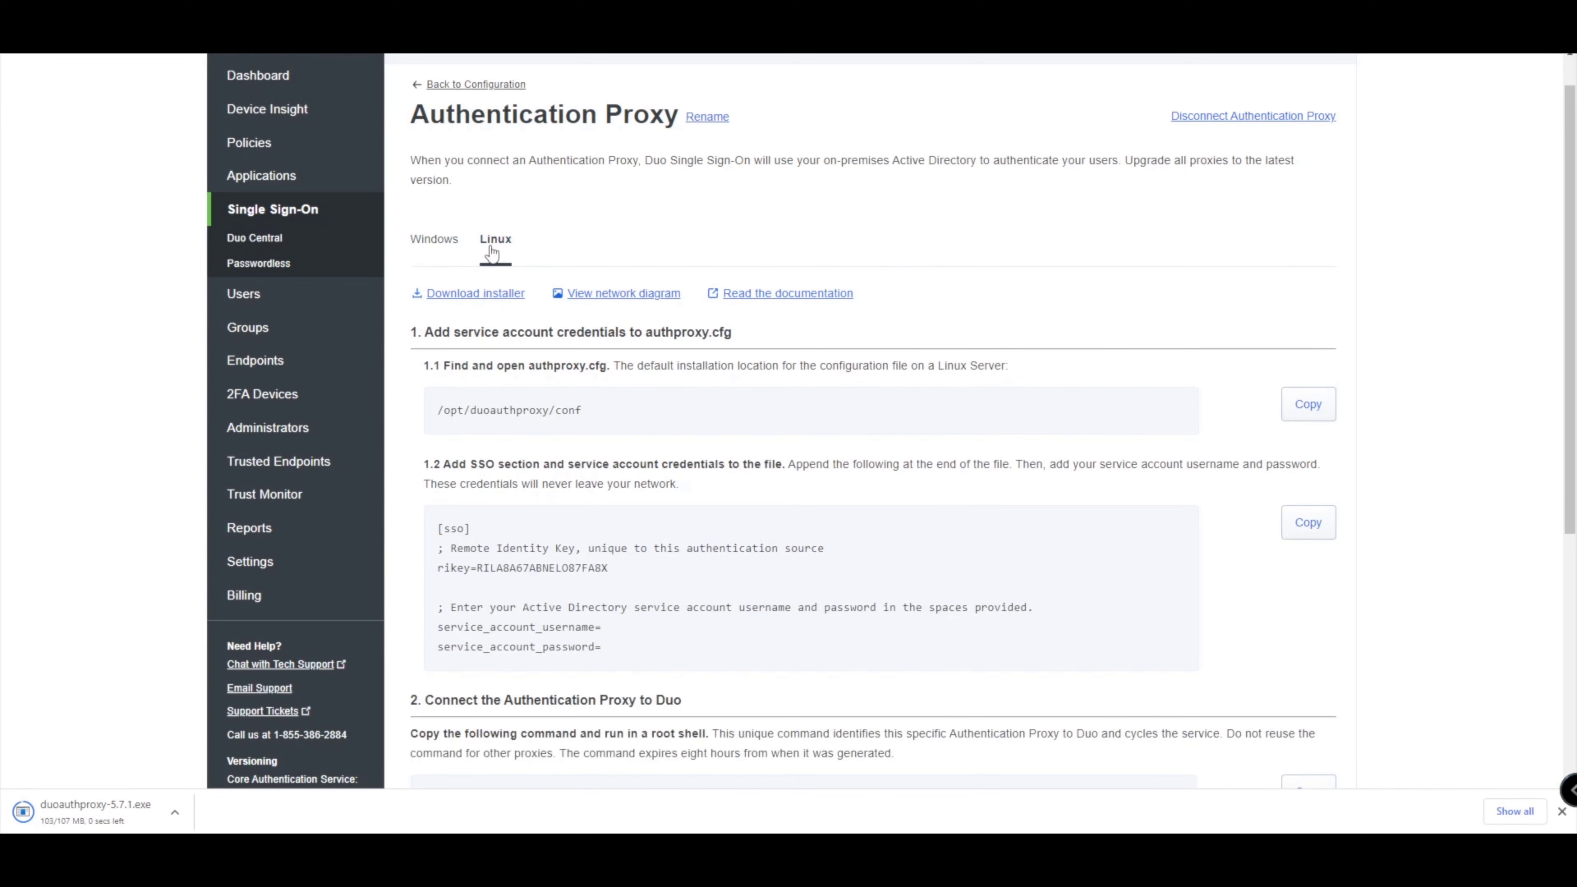
click(423, 249)
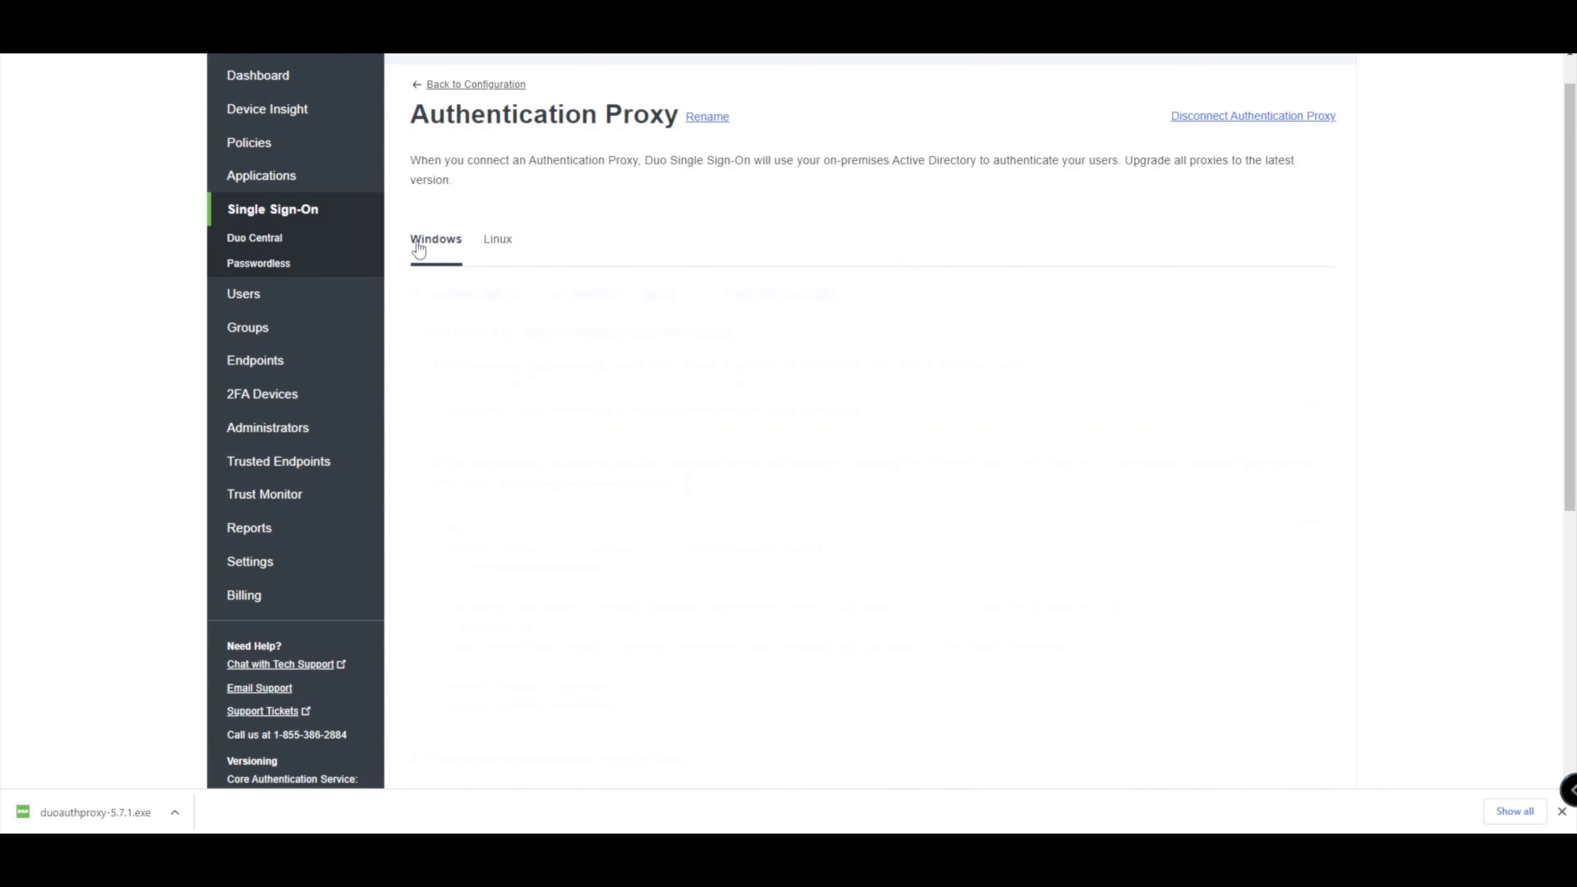
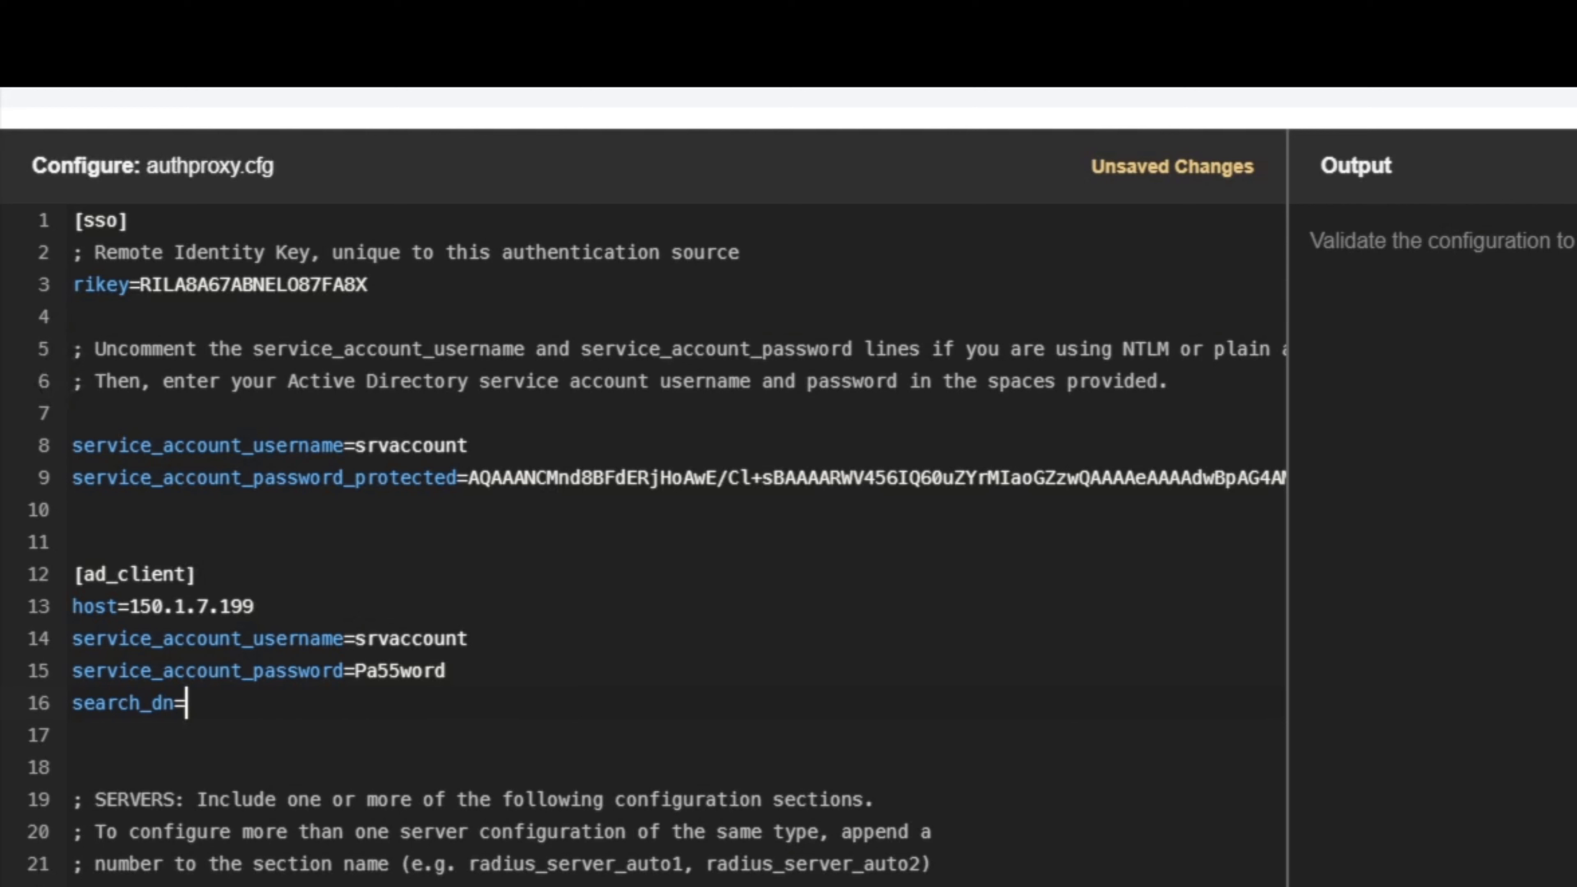
Enter DC=demo,DC=networkwizkid,DC=com as the ad_client search_dn on line 16.
text(DC=demo)
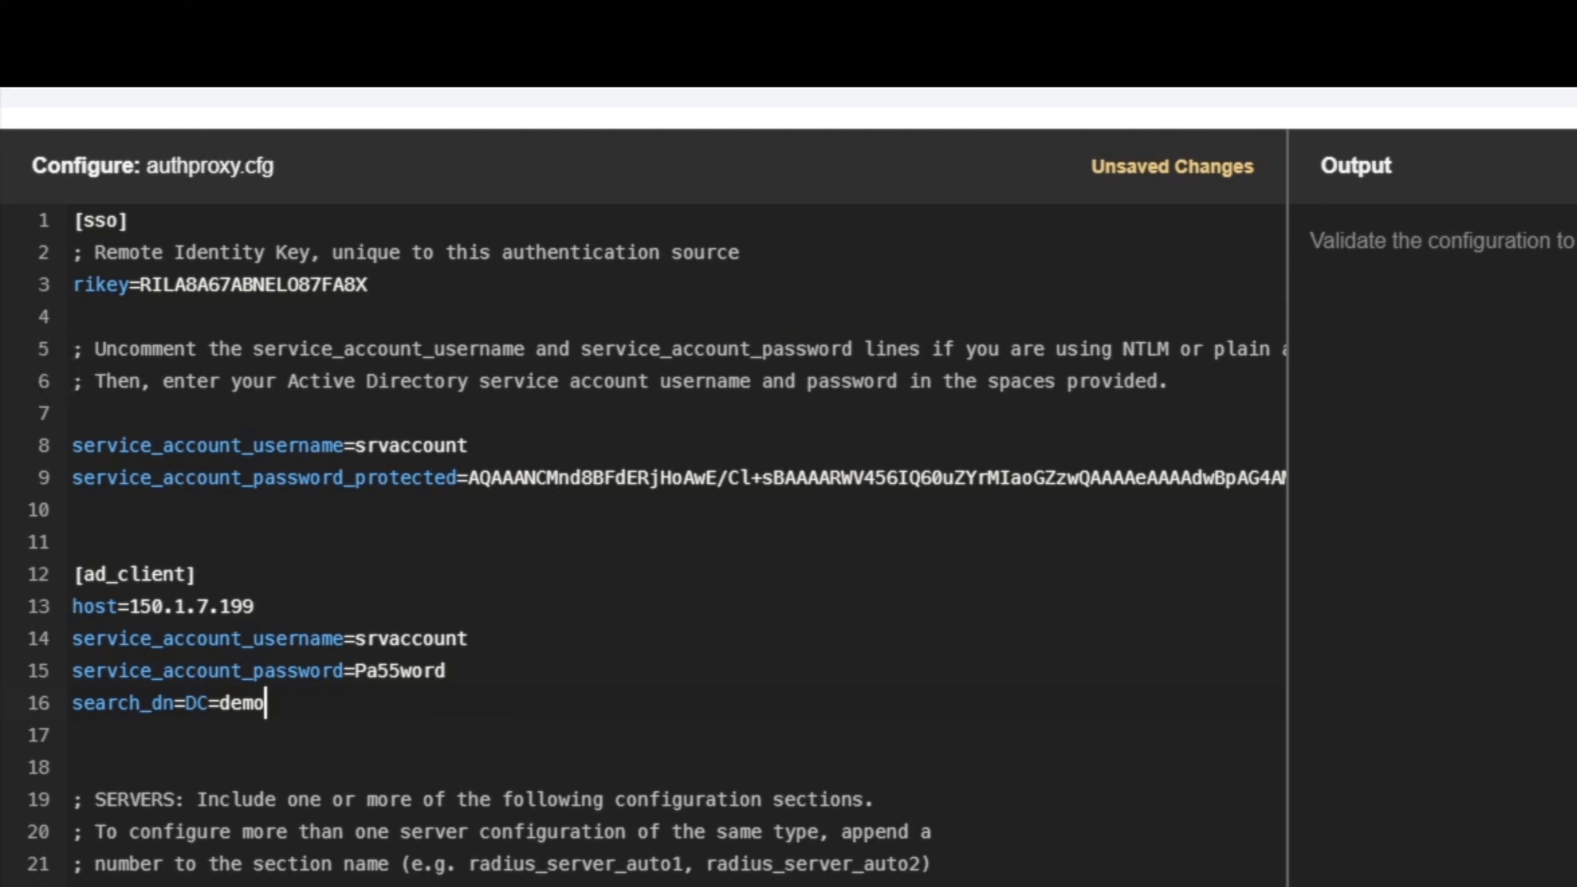
text(,DC=networkwiz)
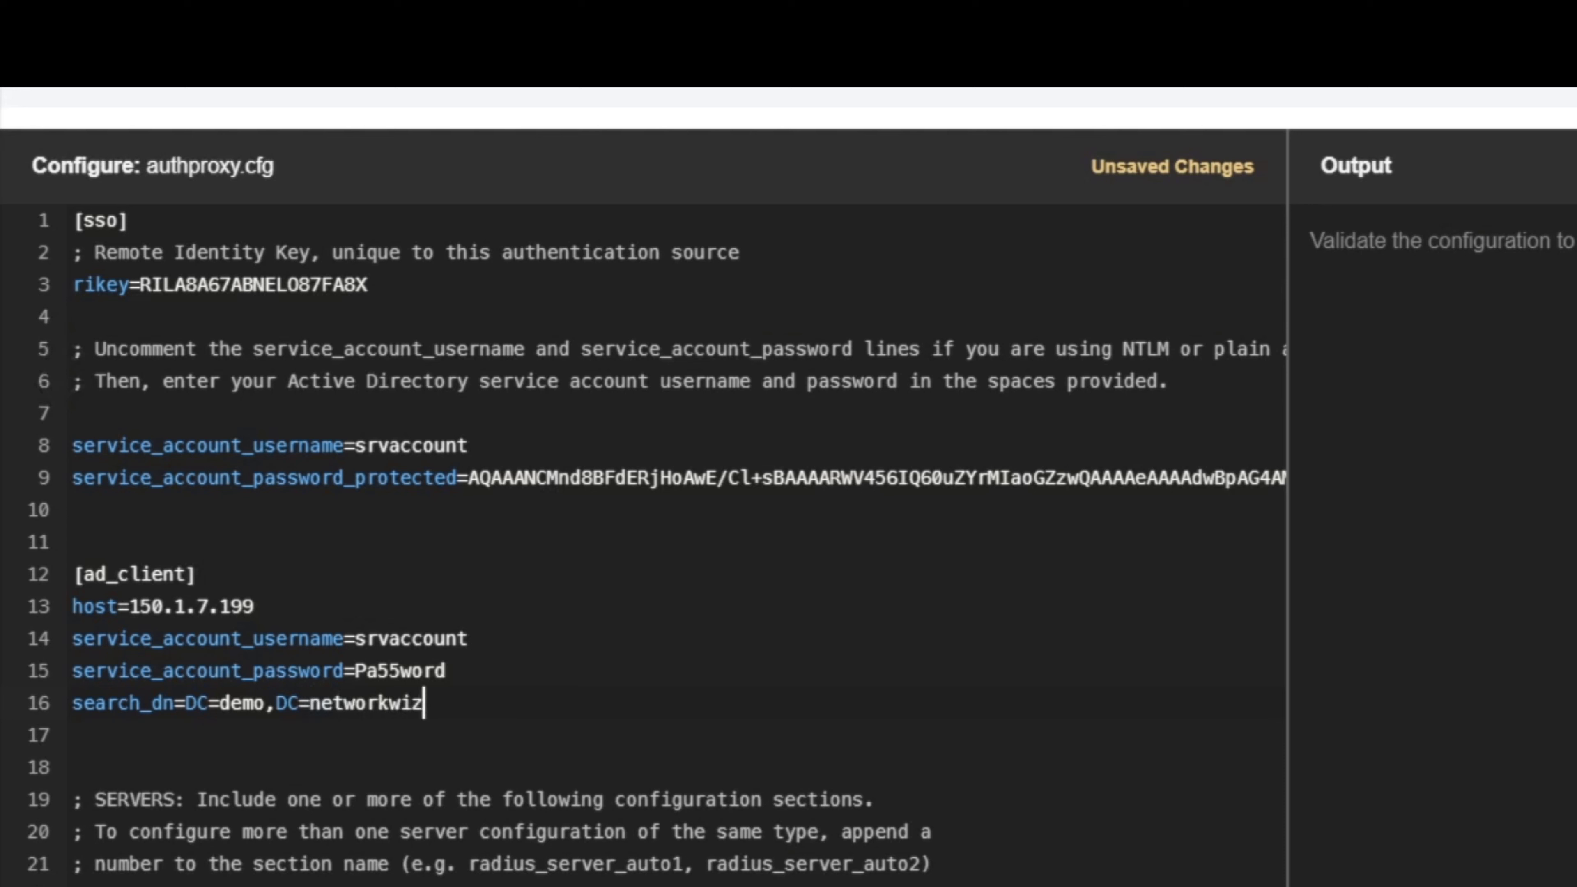
text(kid)
text(,DC=com)
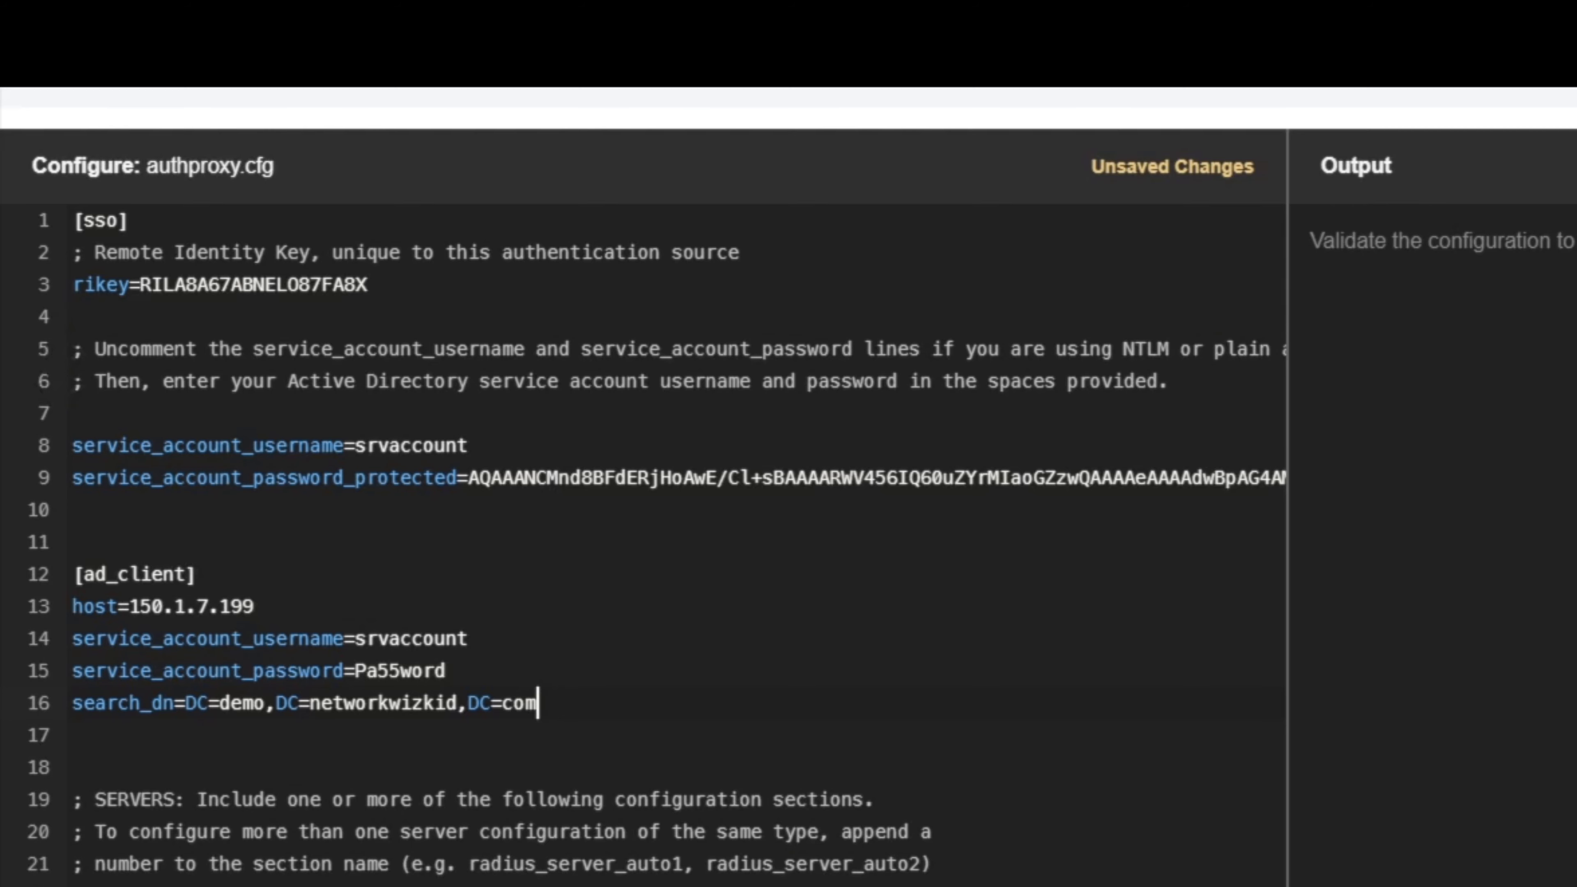
Save authproxy.cfg, re-run the whole-config password encryption answering 'yes', and relaunch Proxy Manager.
click(122, 811)
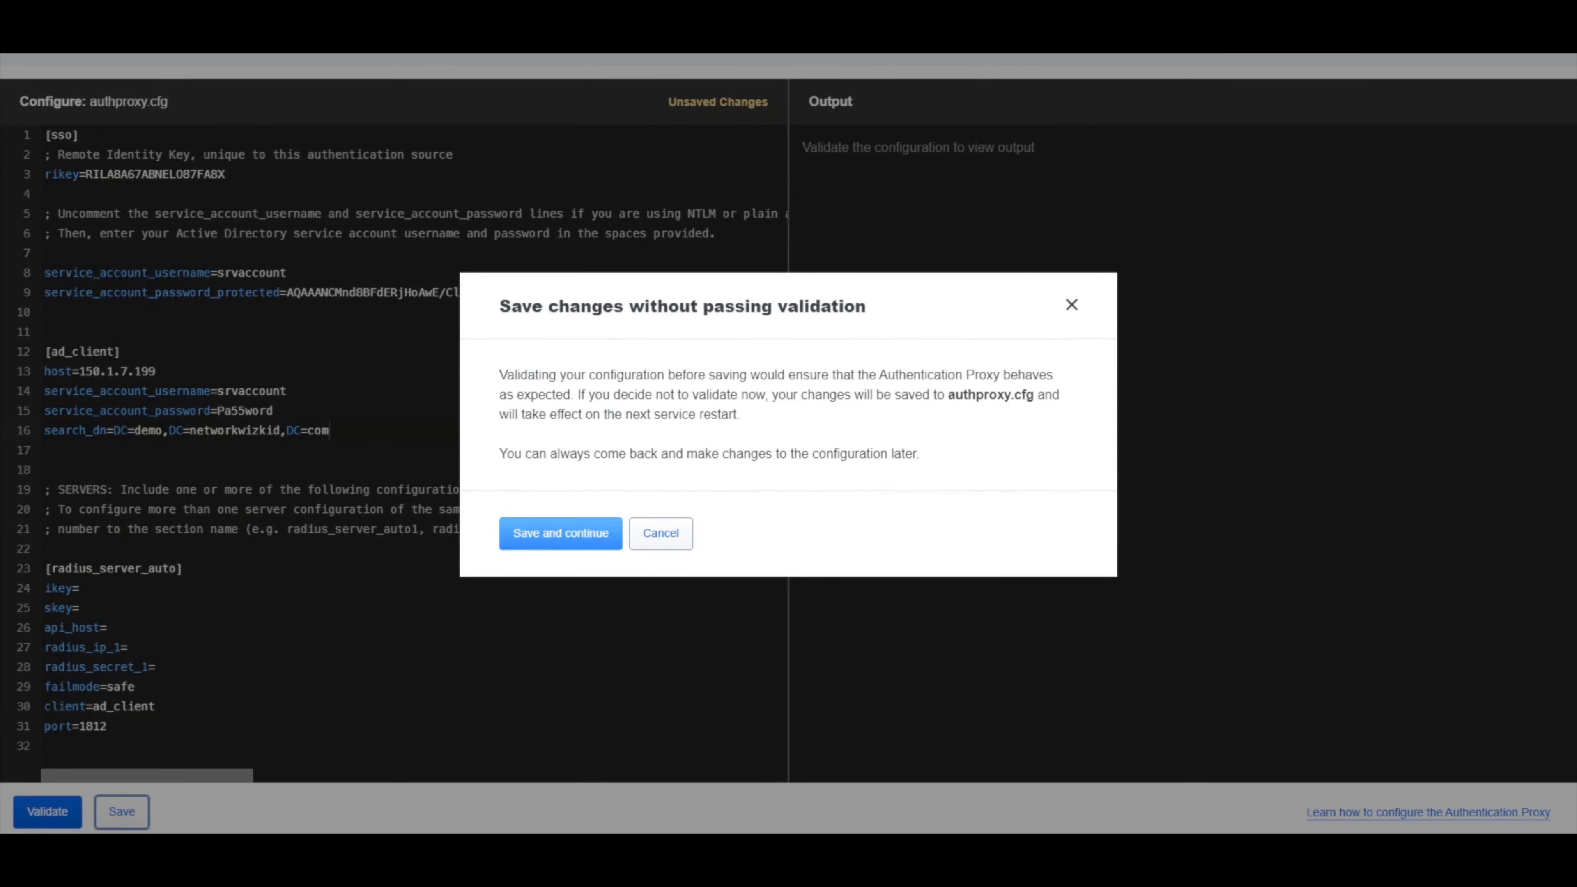
click(560, 534)
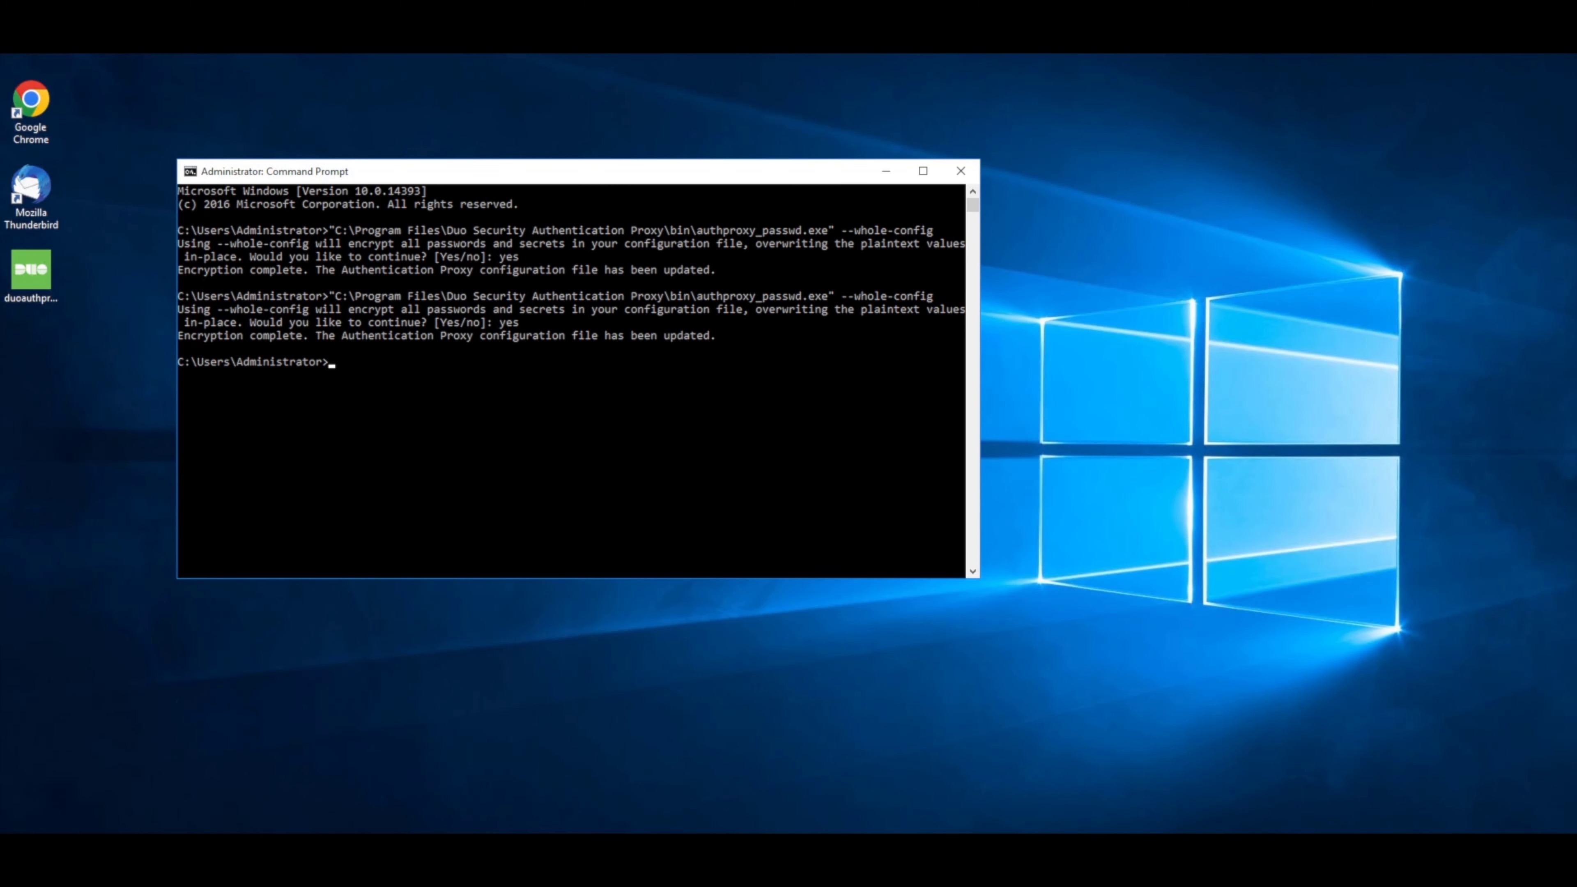
key(Up)
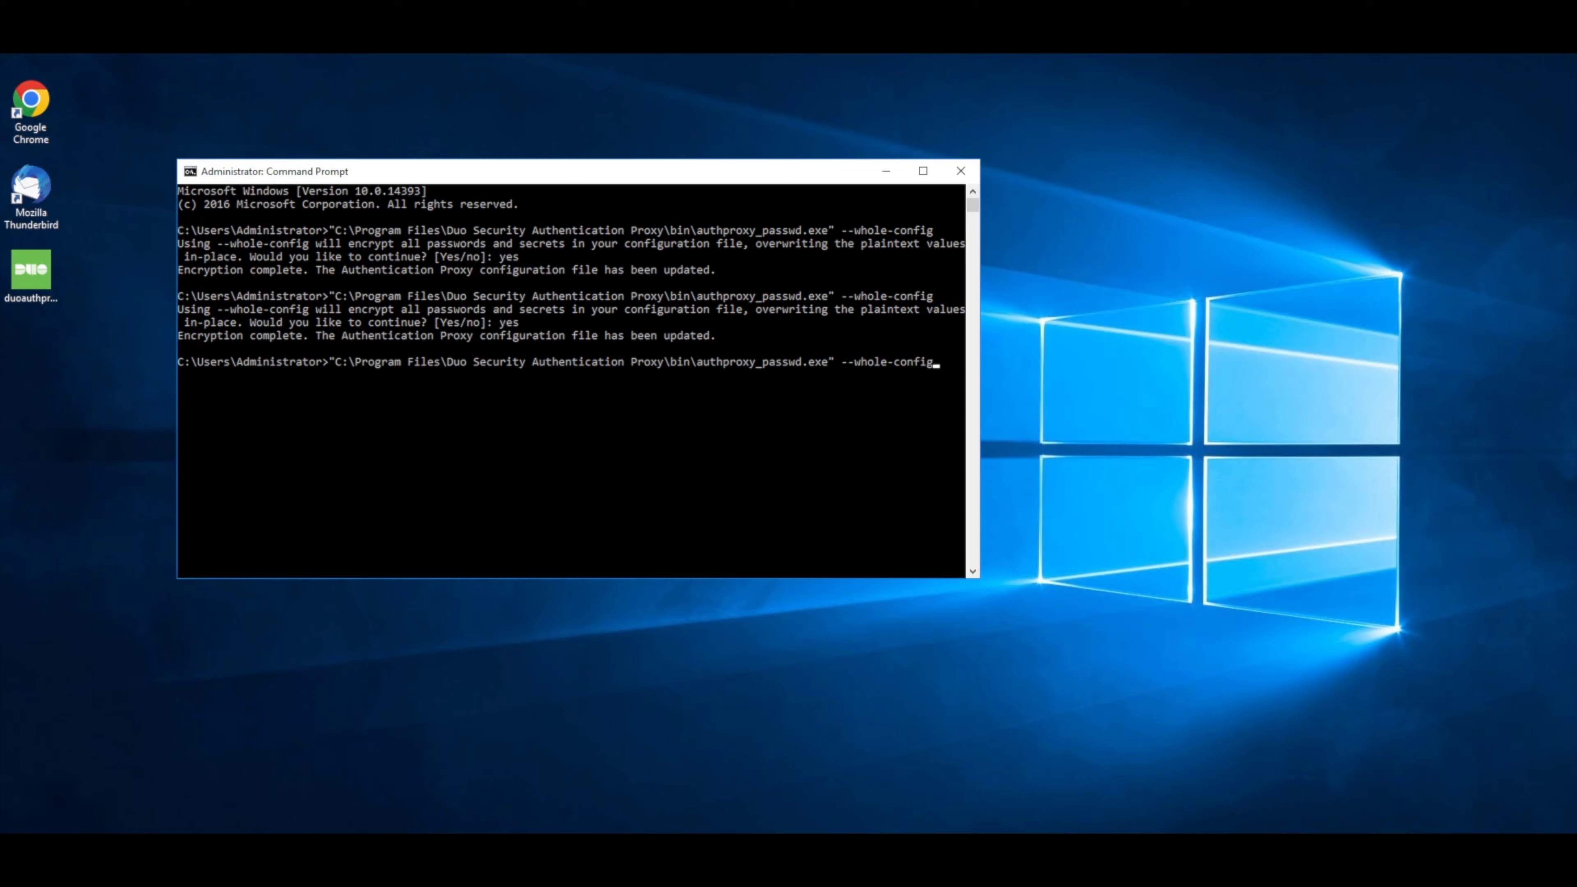
key(Return)
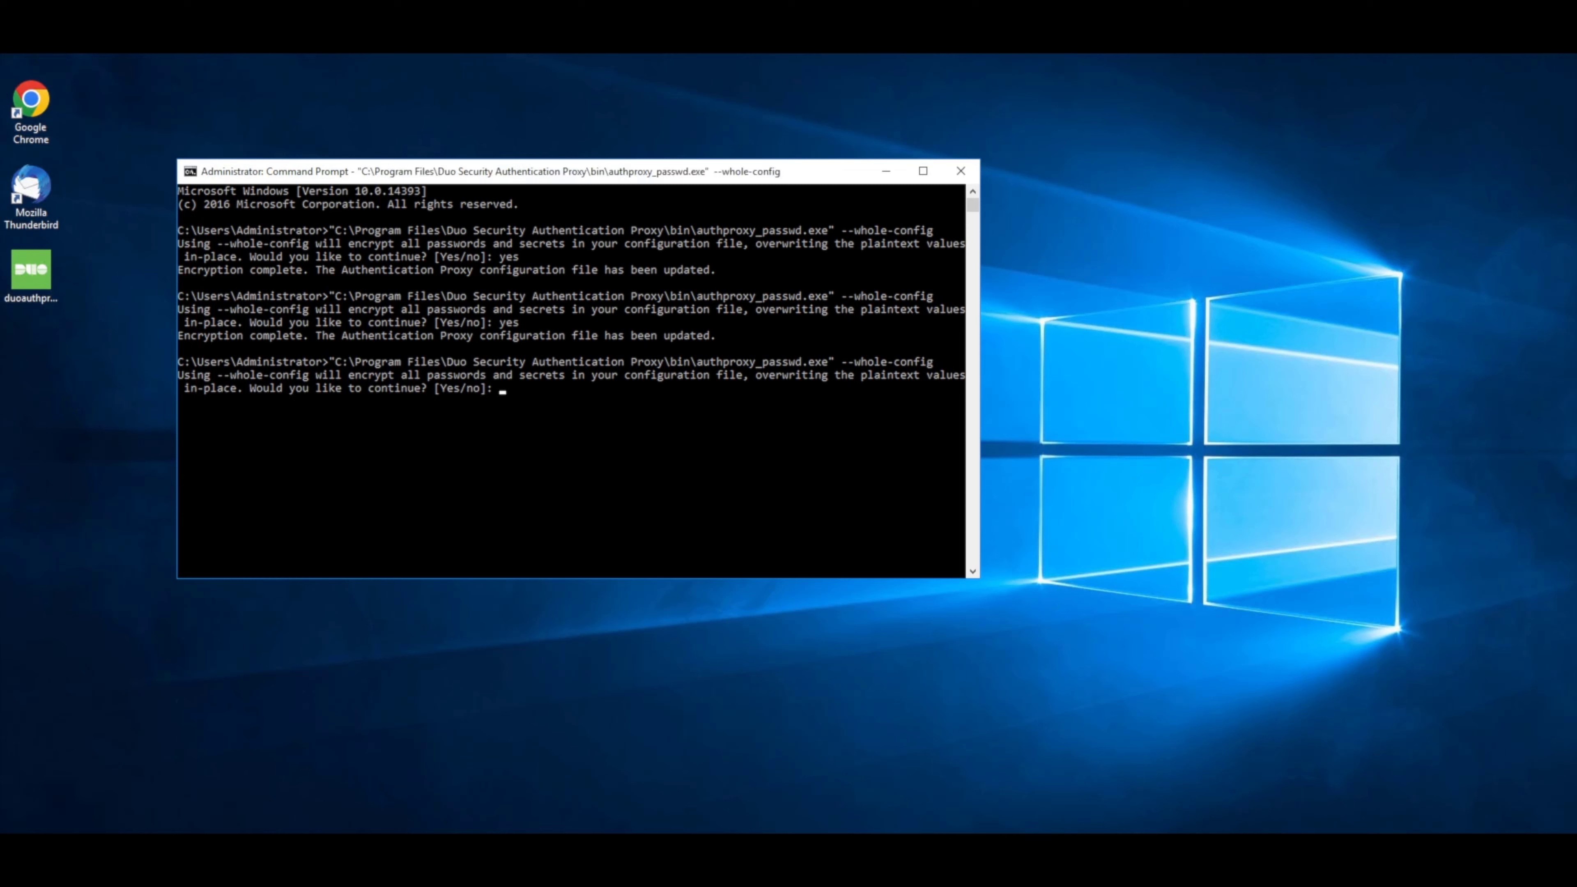
text(yes)
key(Return)
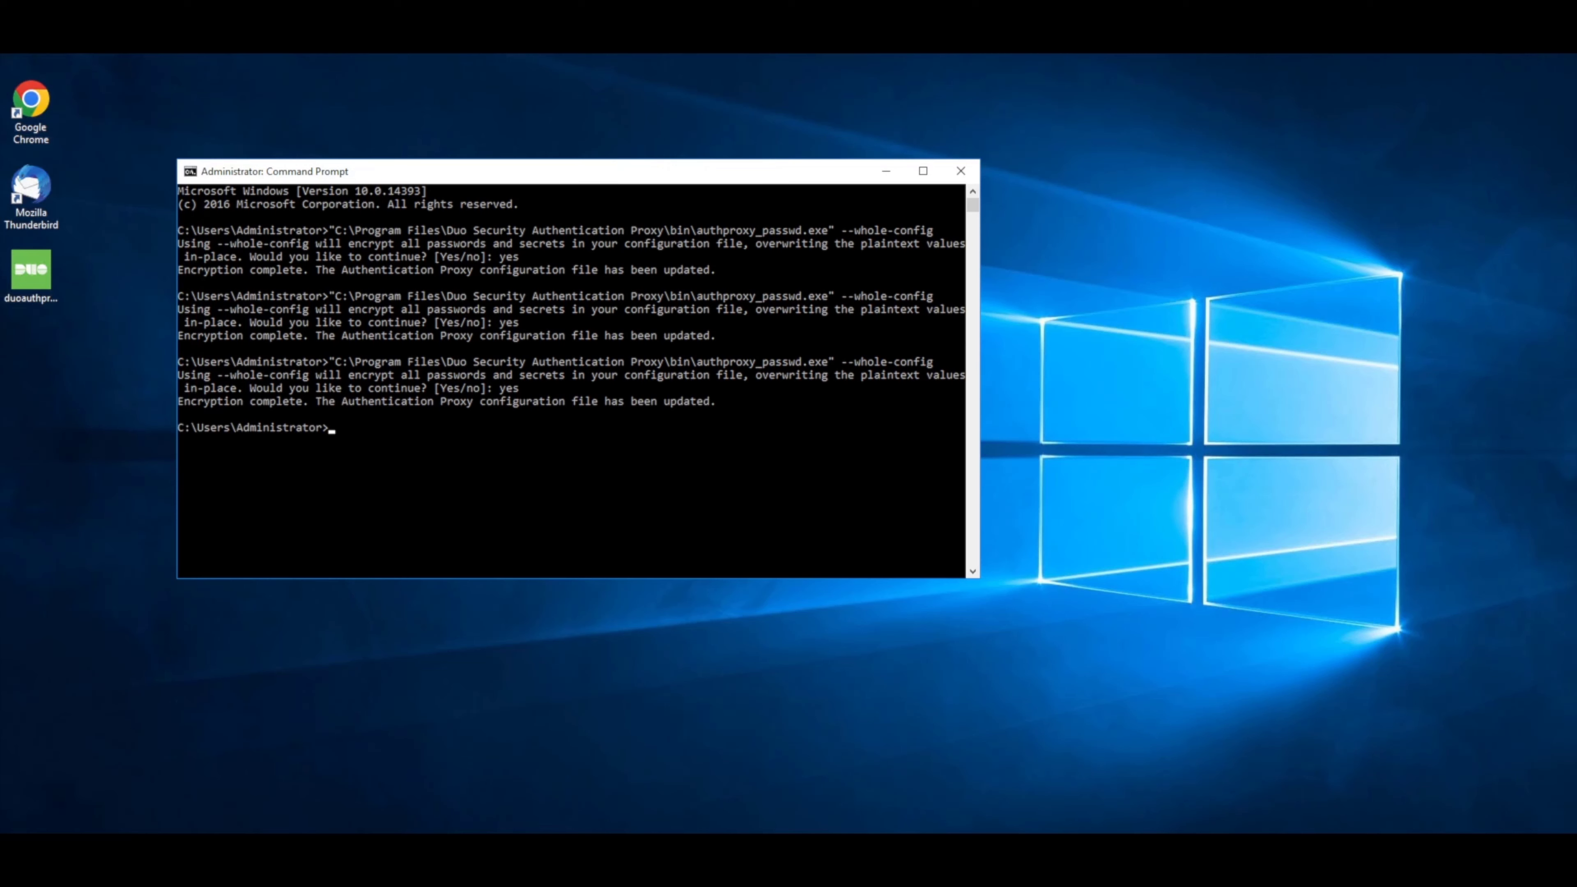
key(super)
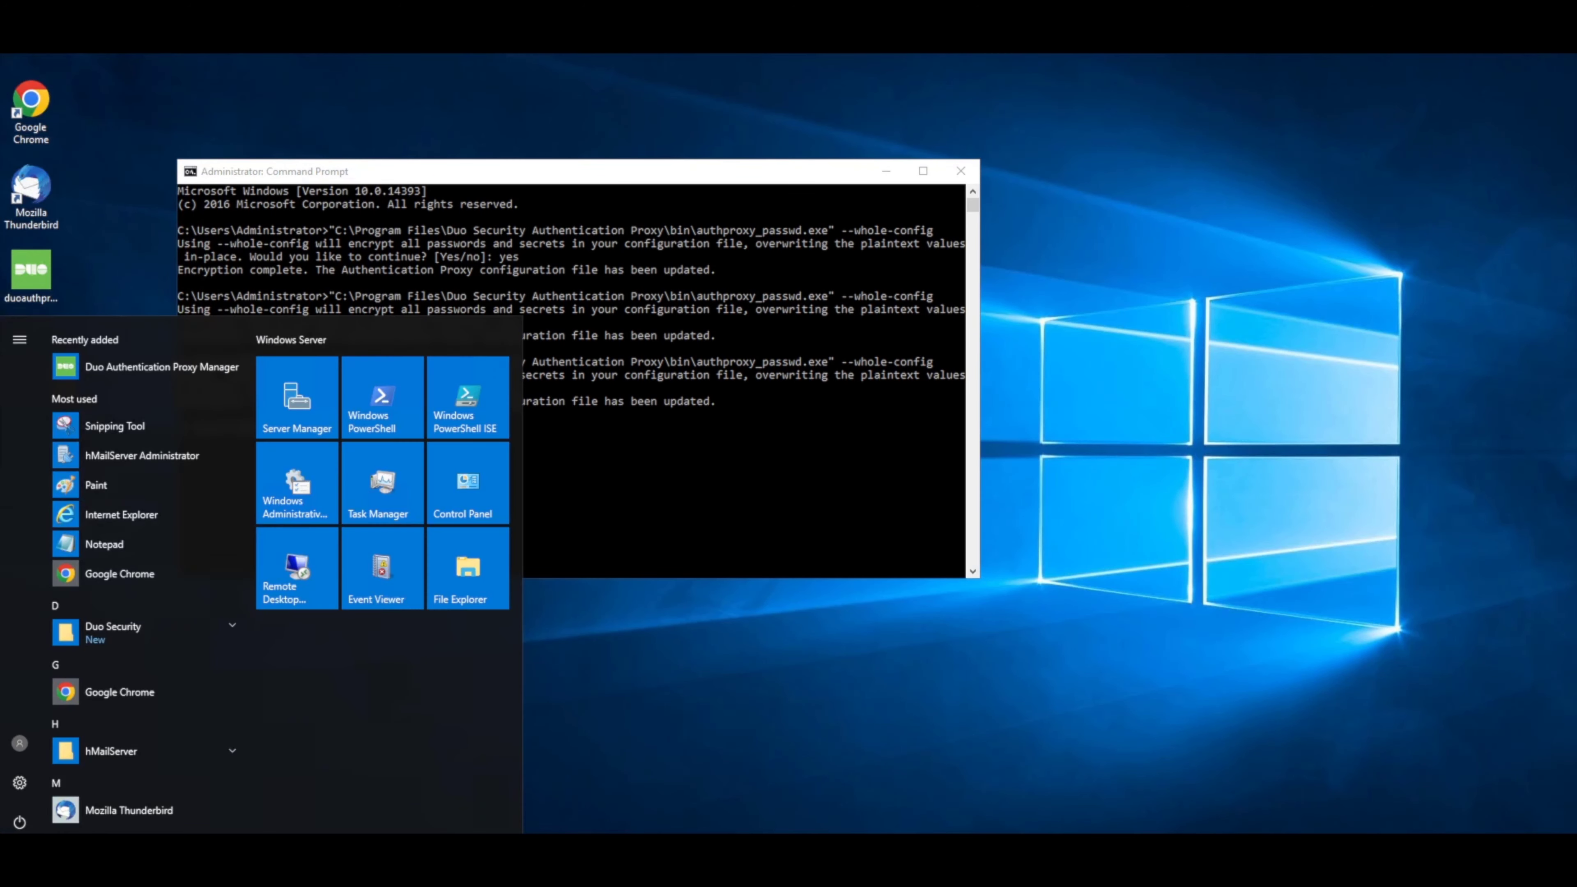
key(Return)
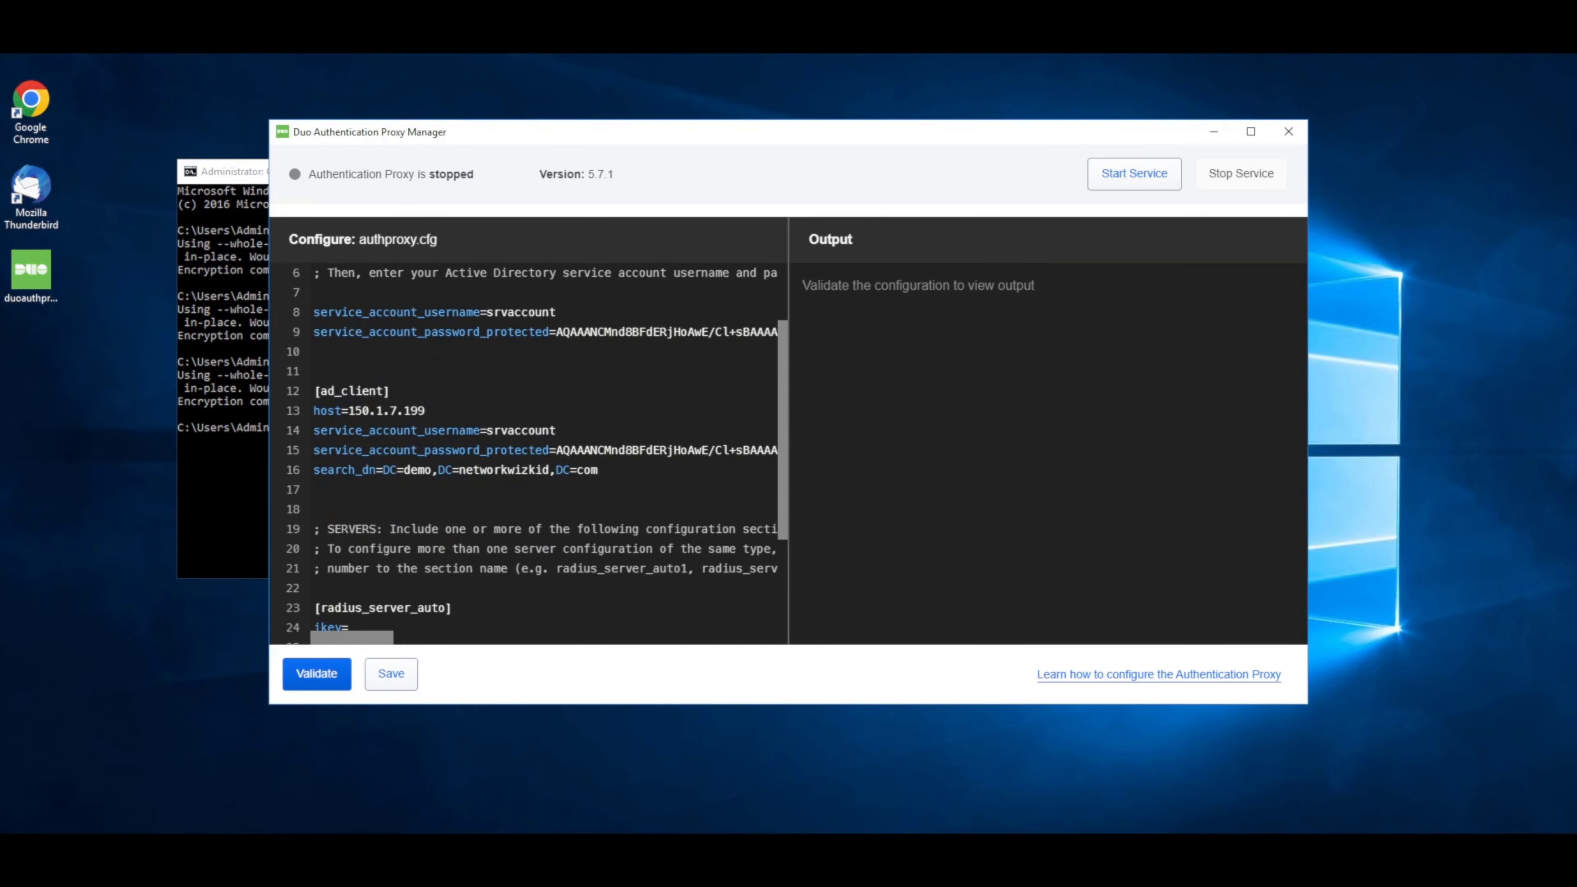
Check line 15's encrypted service_account_password_protected value and maximize the Proxy Manager window.
drag(556, 450, 715, 450)
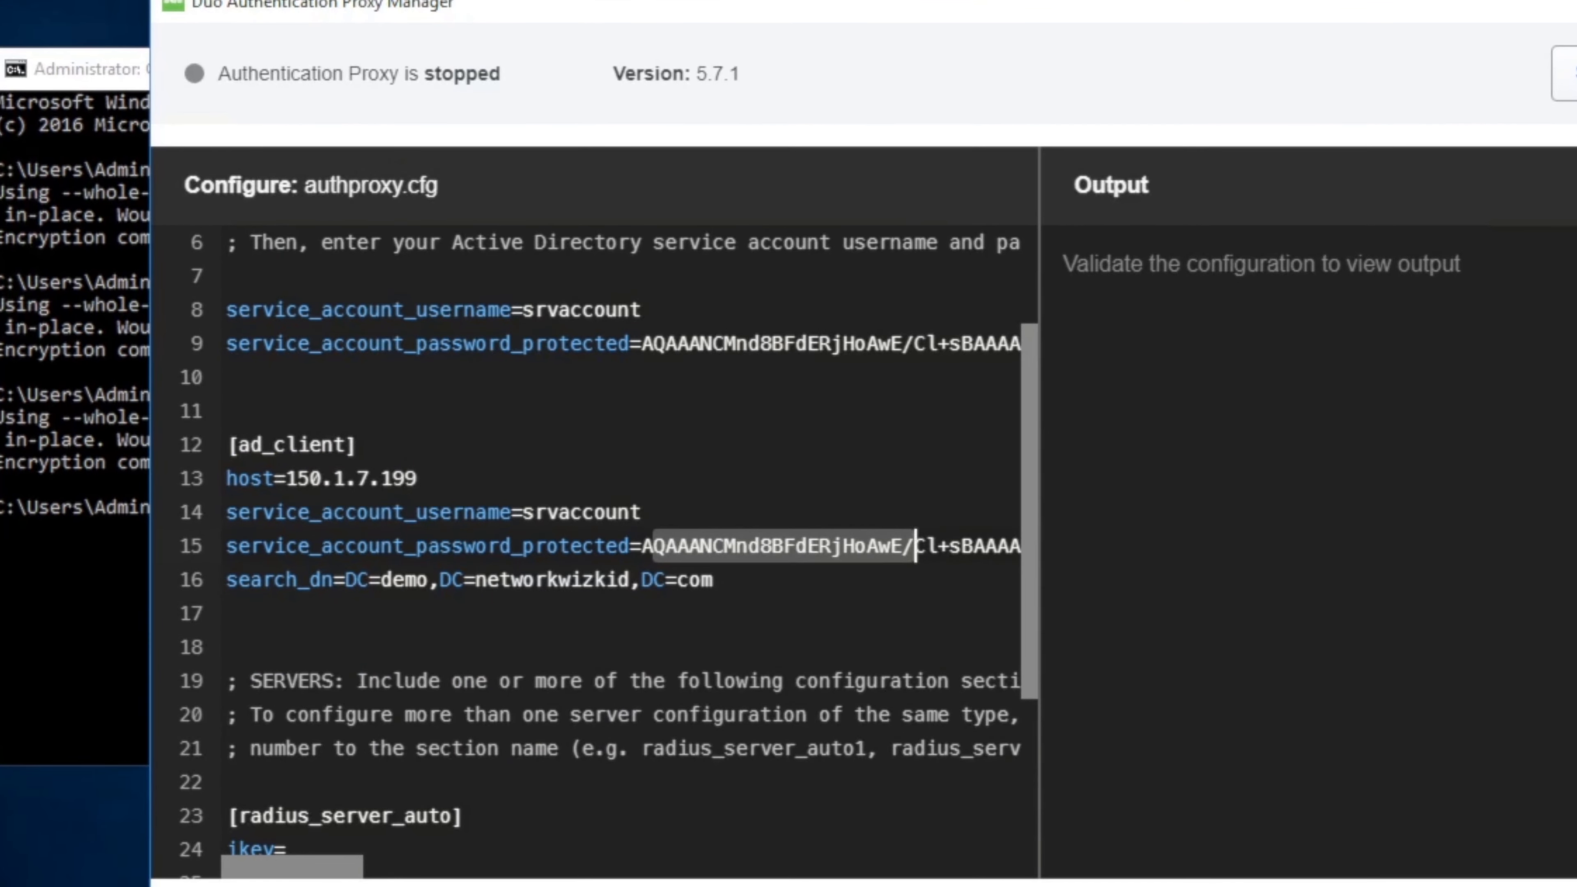
click(715, 580)
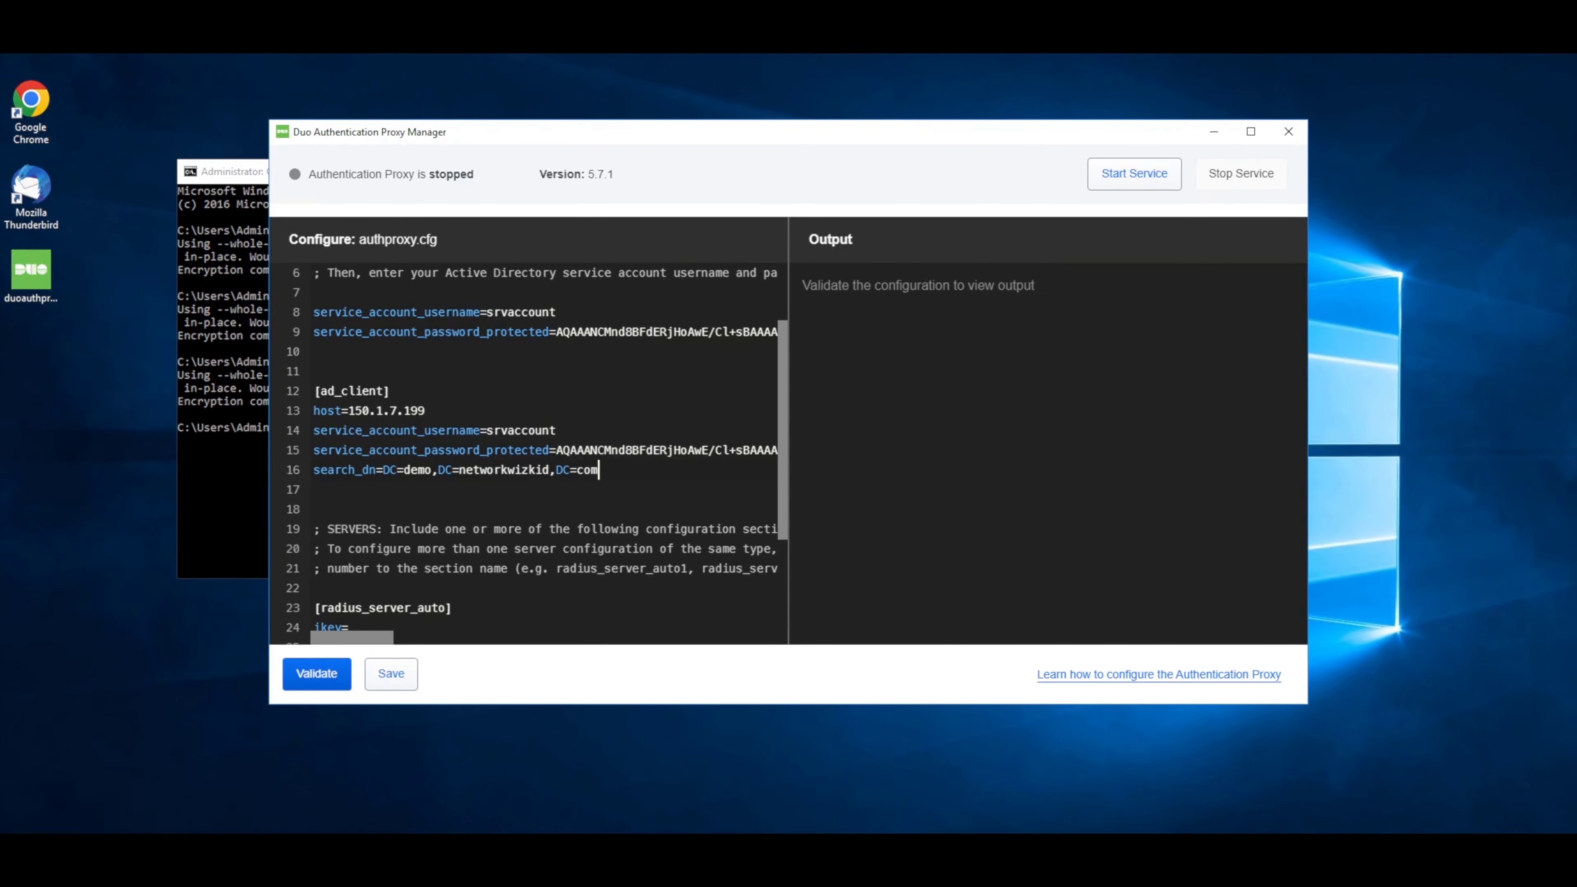
click(1250, 131)
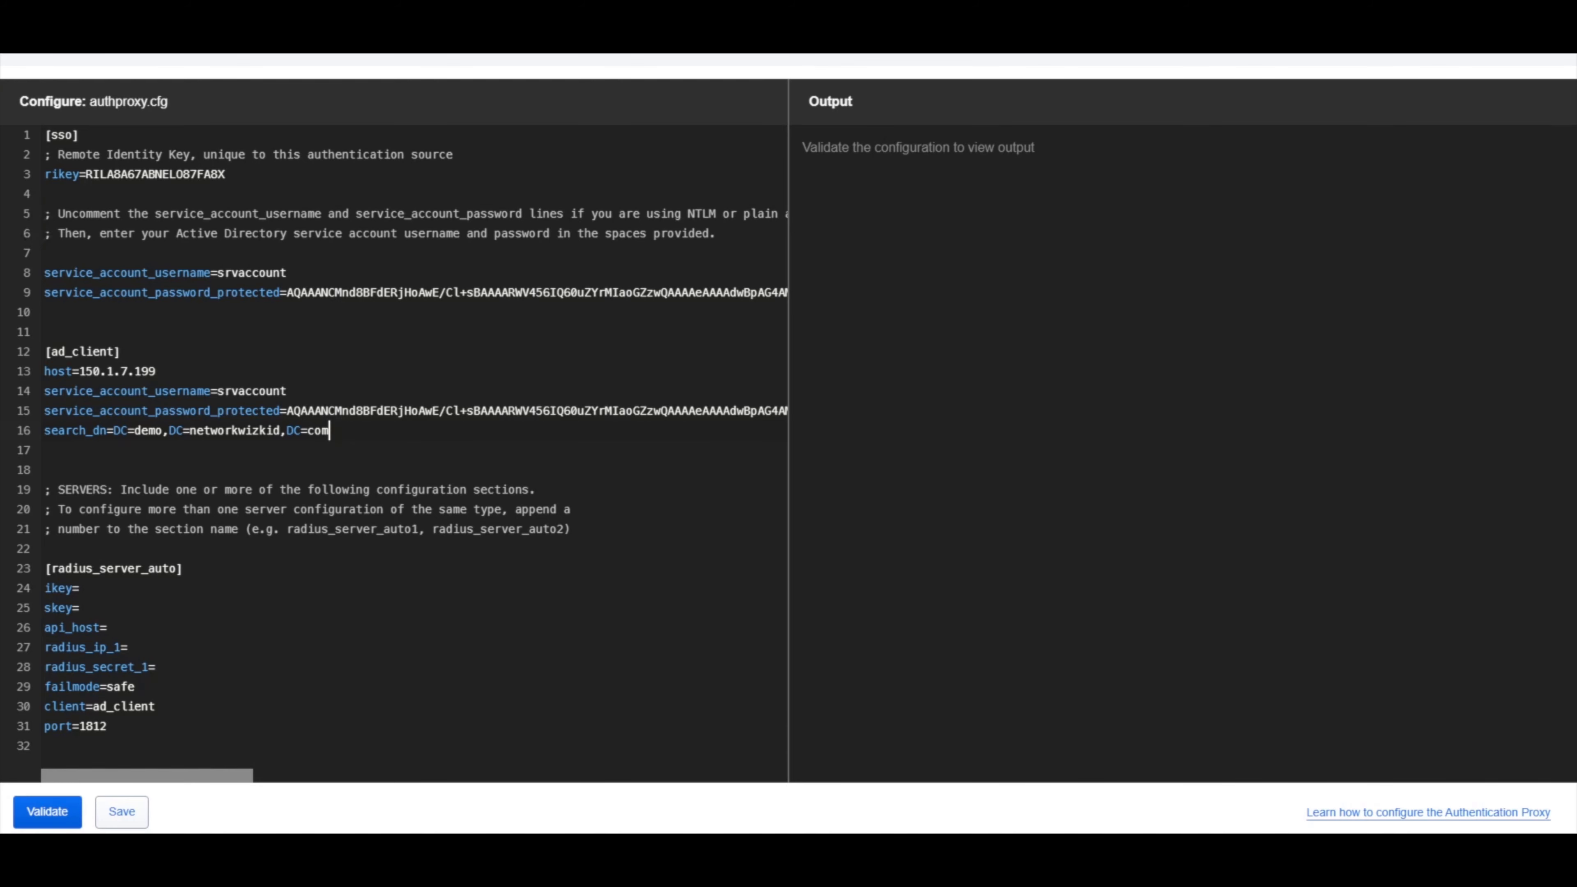
Validate authproxy.cfg and note the sso configuration problem in the output.
click(47, 812)
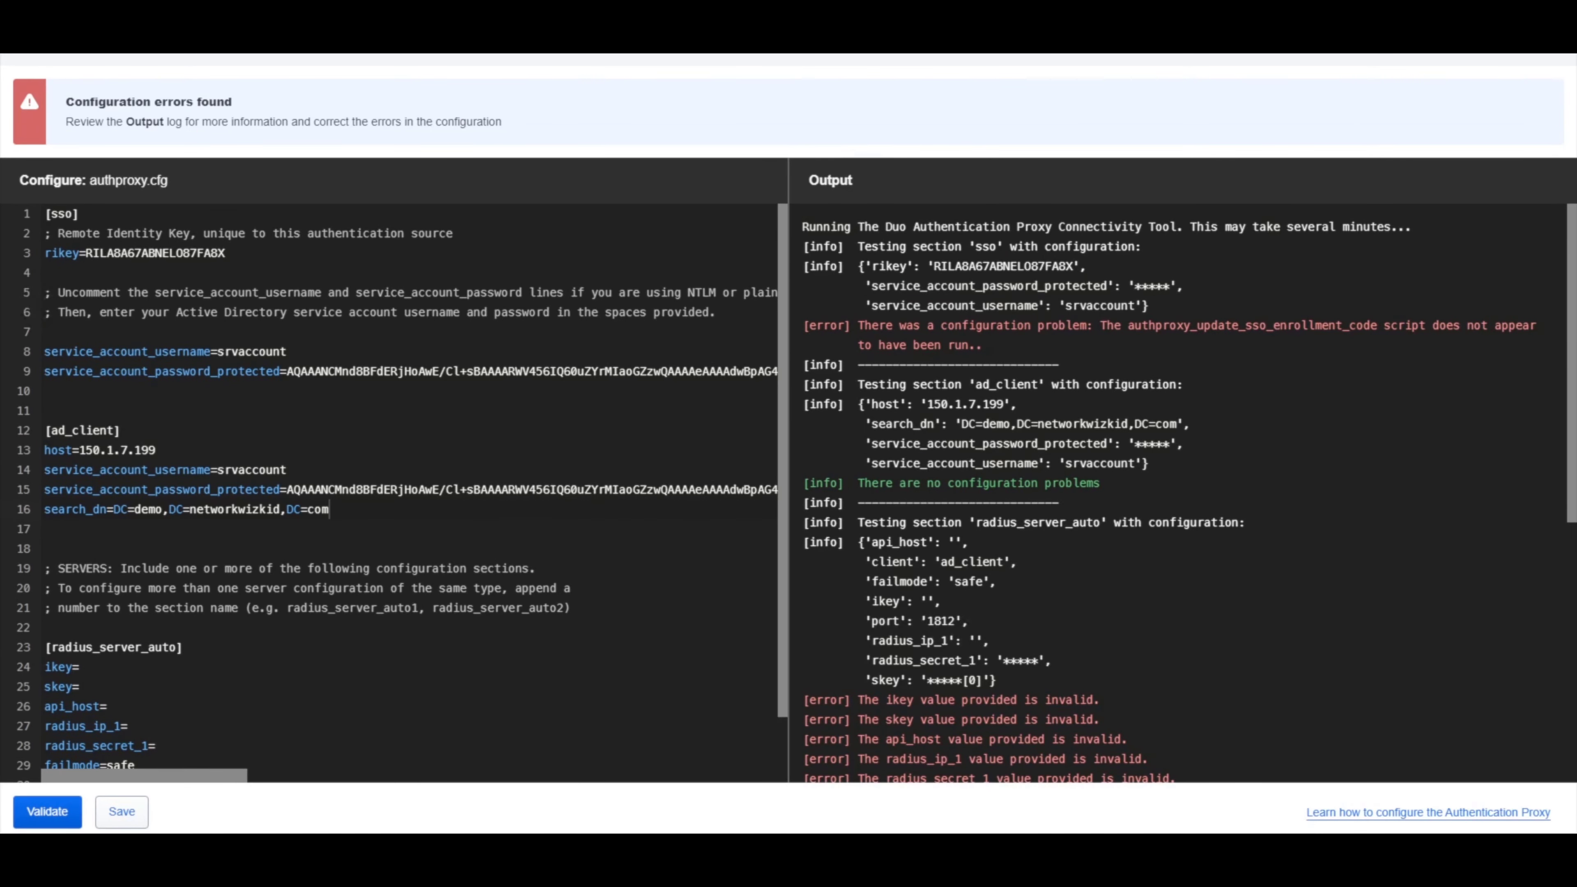
scroll(1189, 492, down, 1)
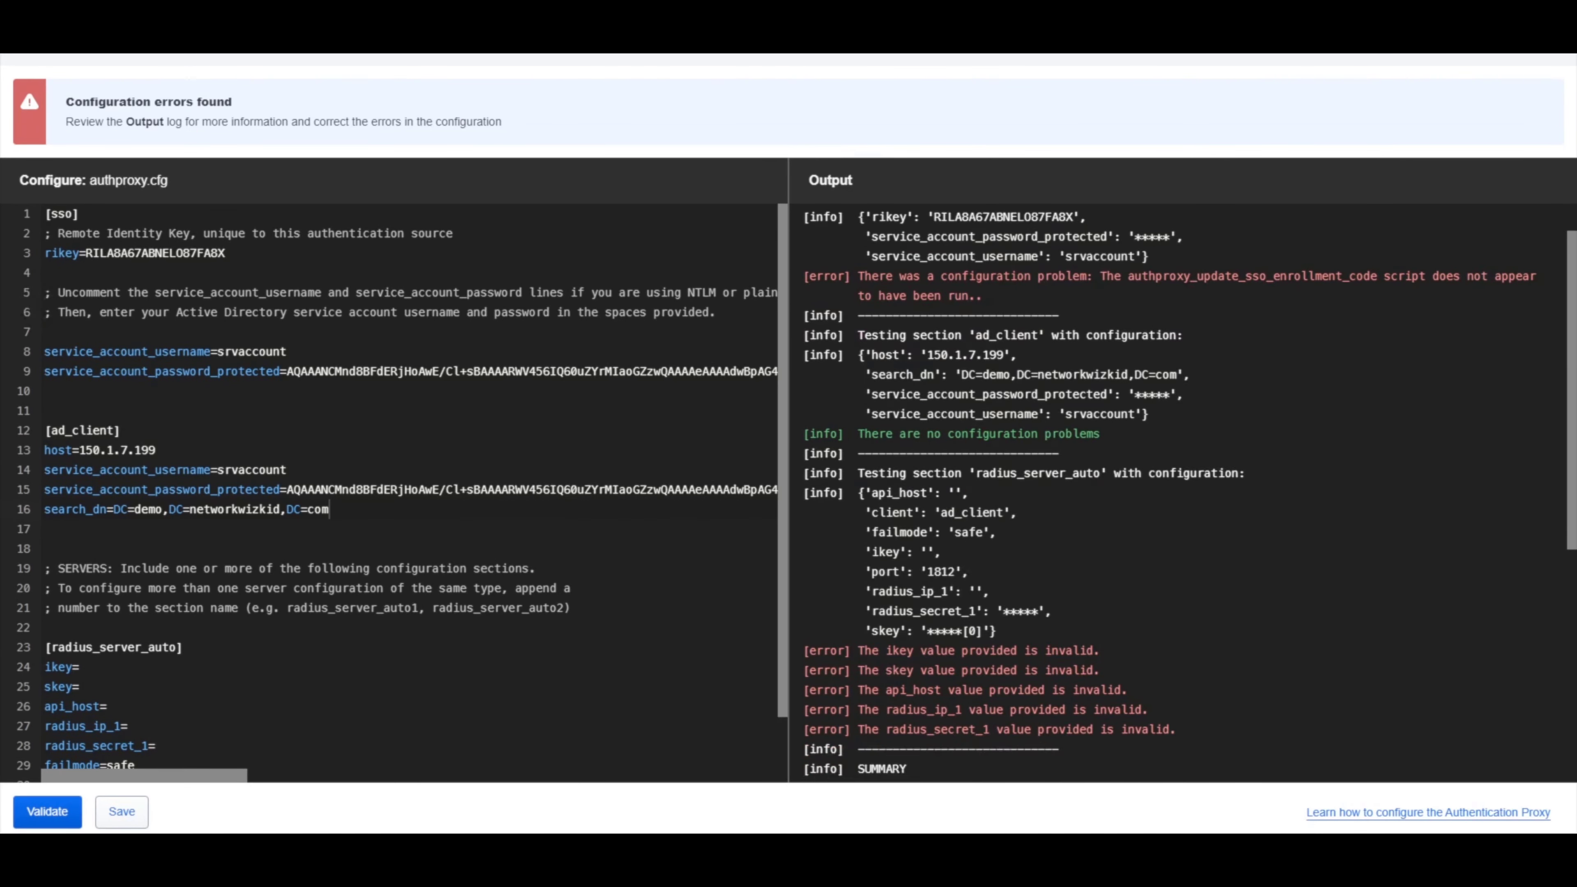
scroll(1189, 492, up, 1)
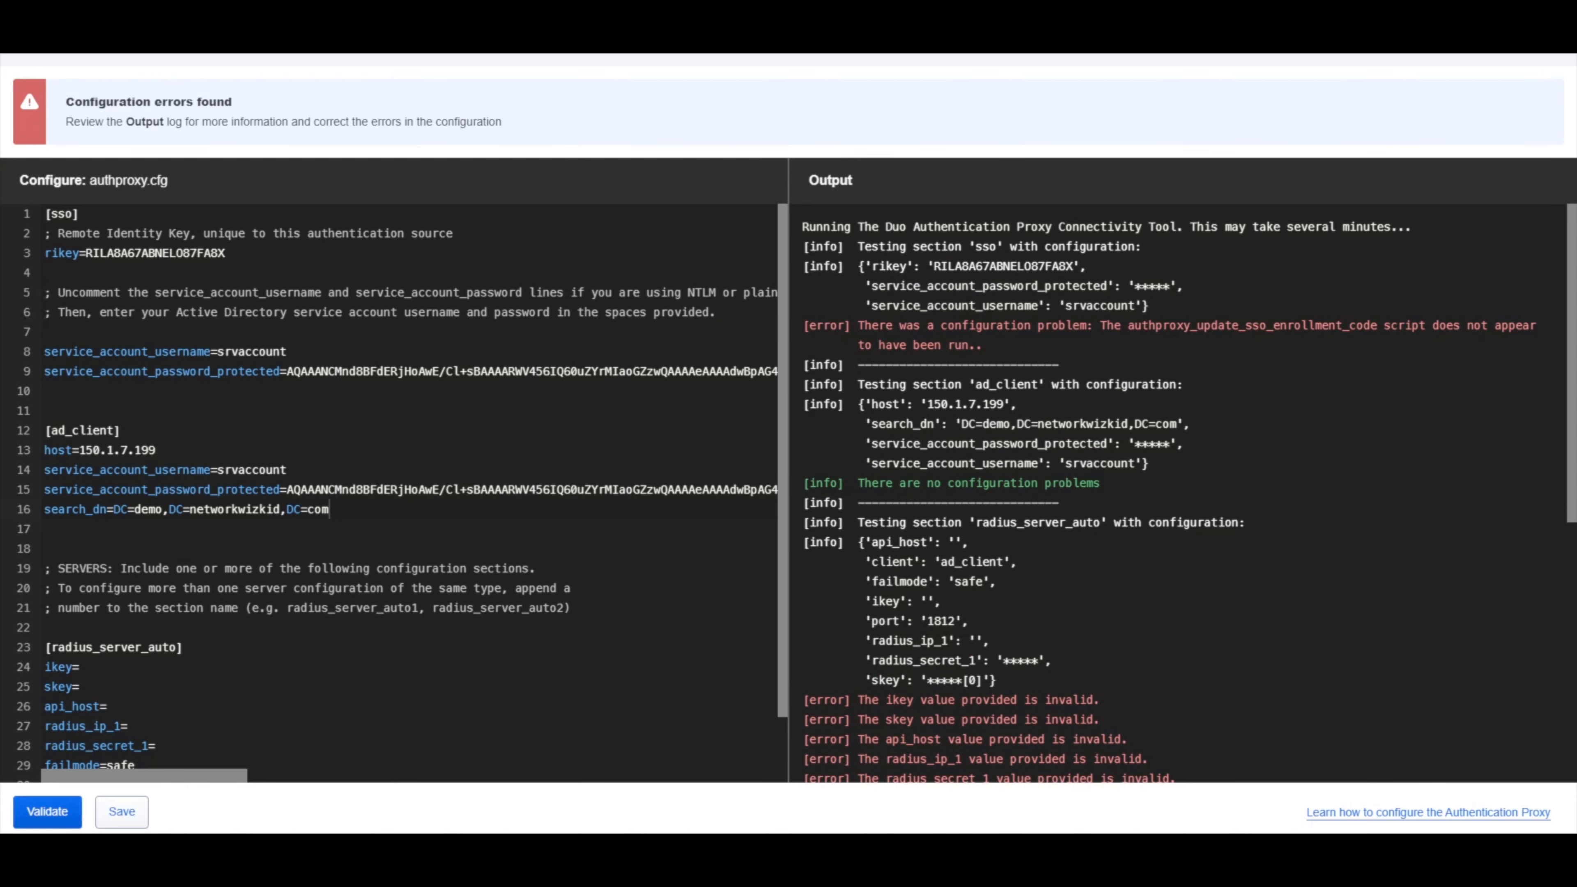
drag(858, 325, 1092, 325)
click(1094, 326)
Review the connectivity test, highlighting ad_client's clean result and sso's unrun enrollment-script error.
scroll(1189, 492, down, 6)
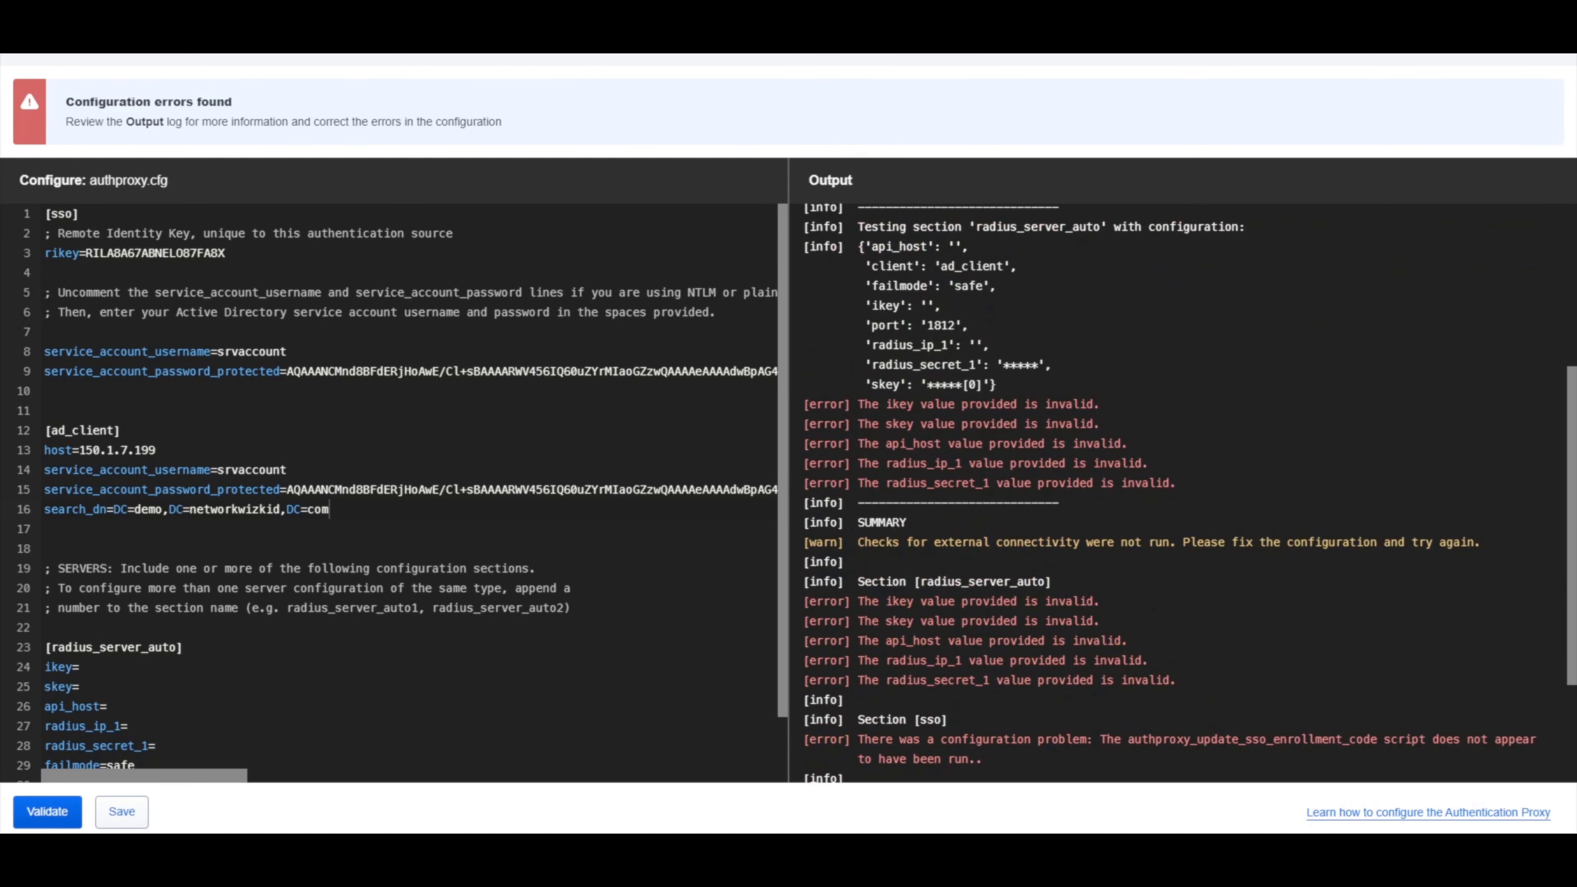
scroll(1188, 492, down, 2)
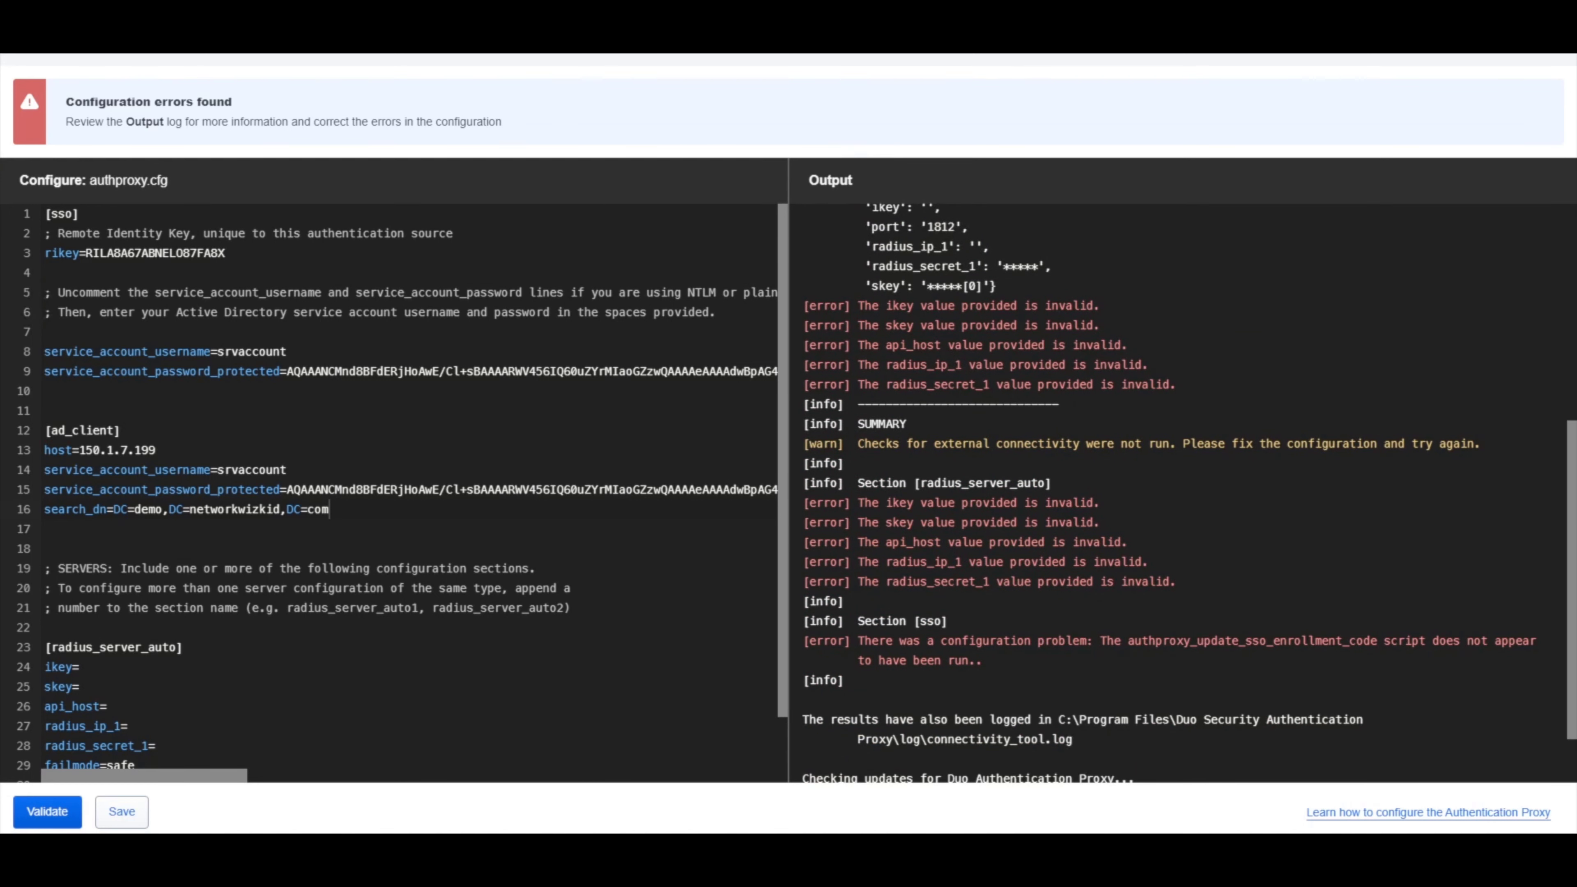
scroll(403, 492, down, 1)
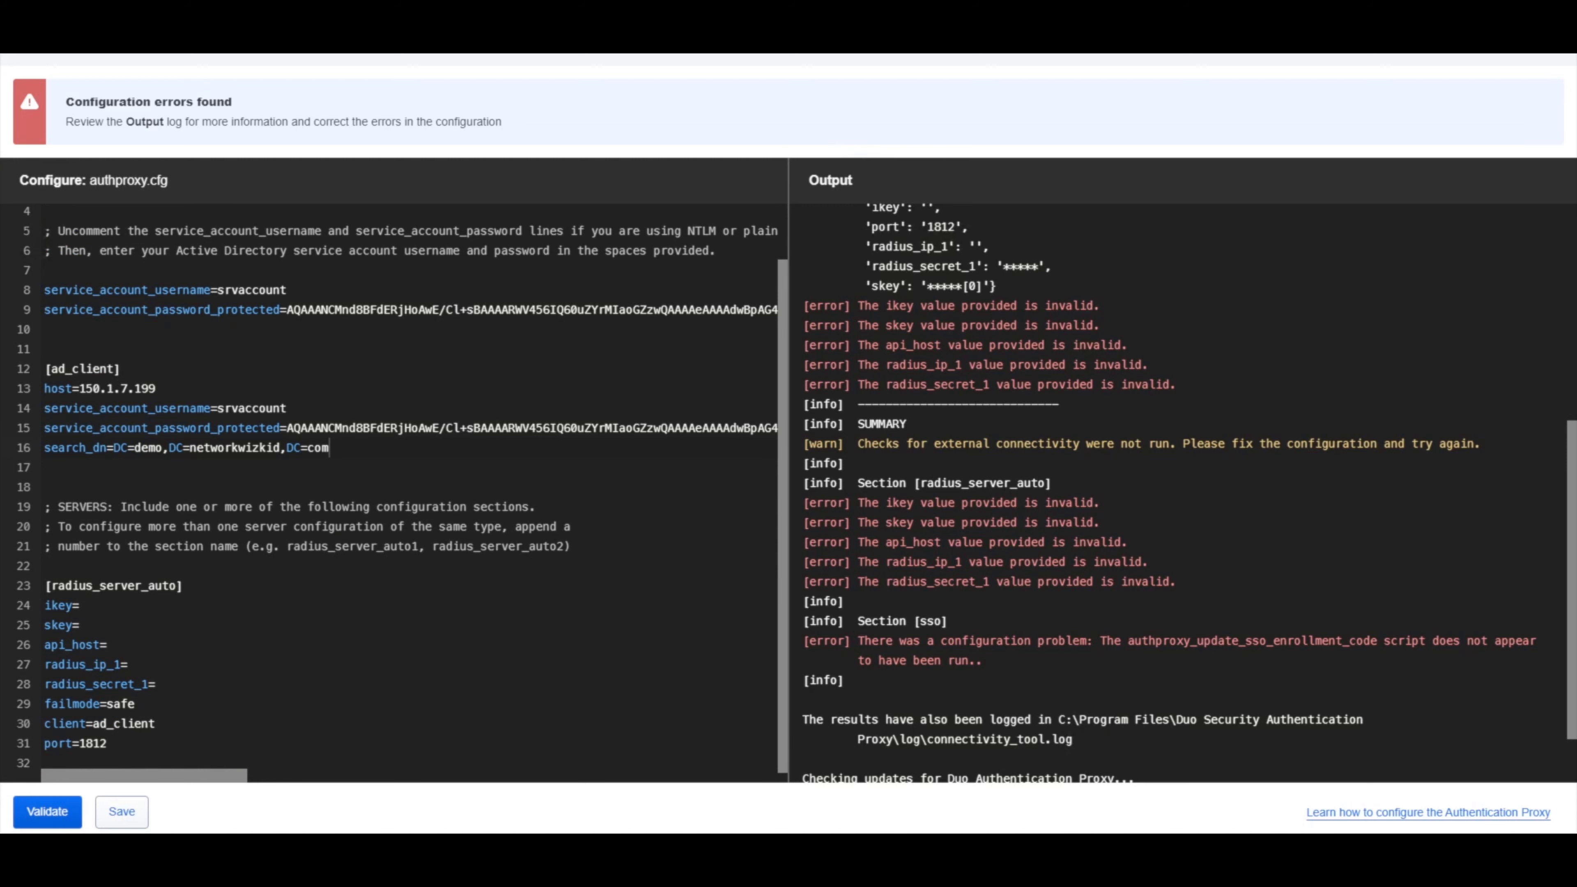
scroll(1179, 491, up, 3)
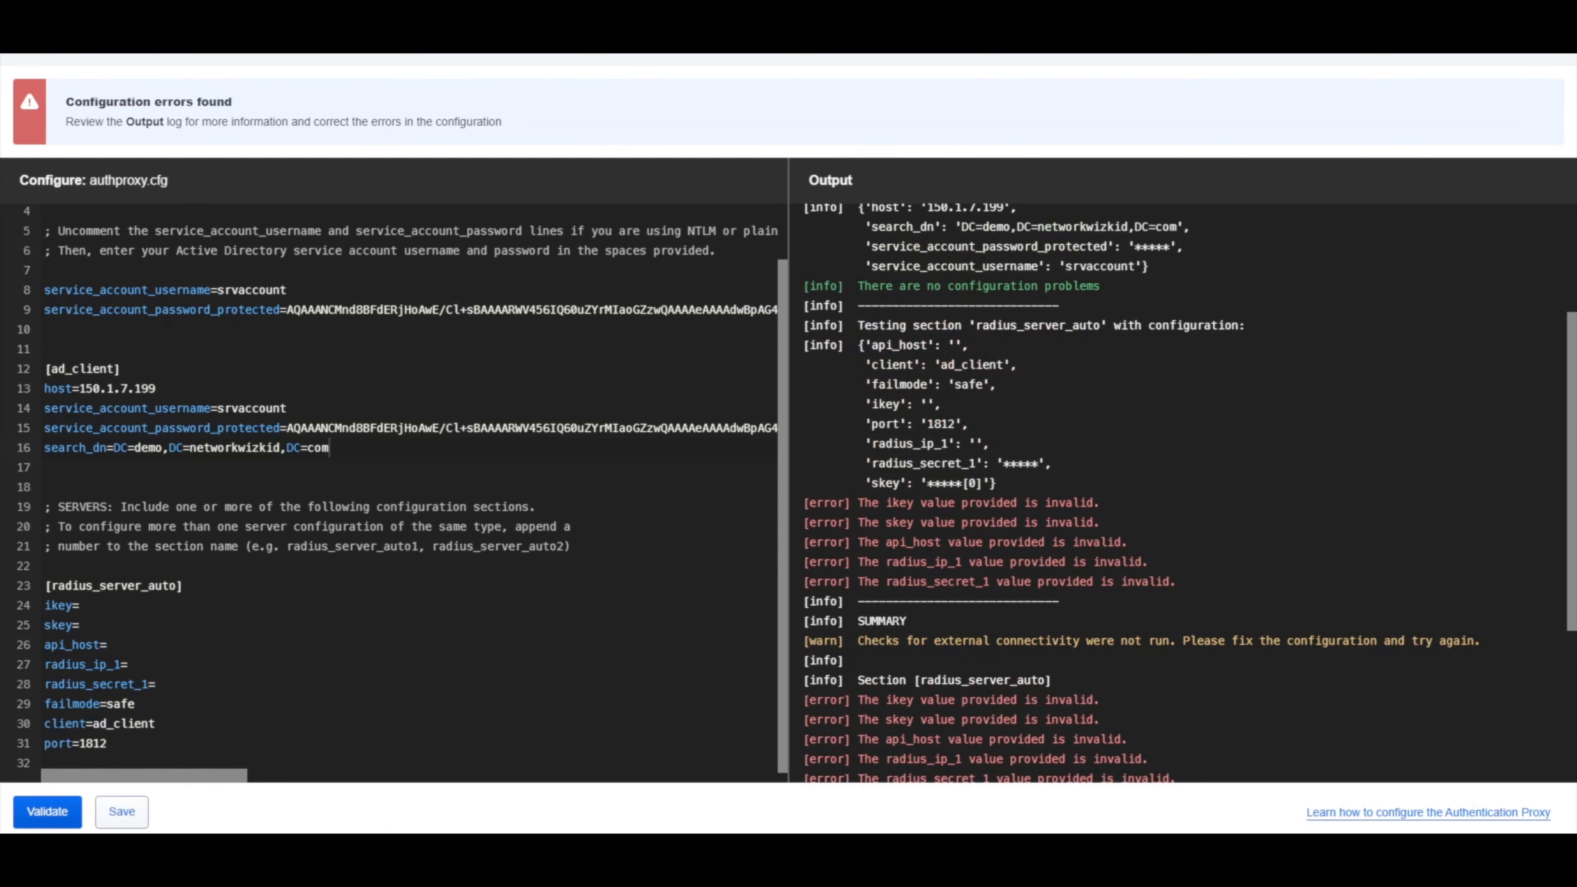
scroll(1179, 491, up, 3)
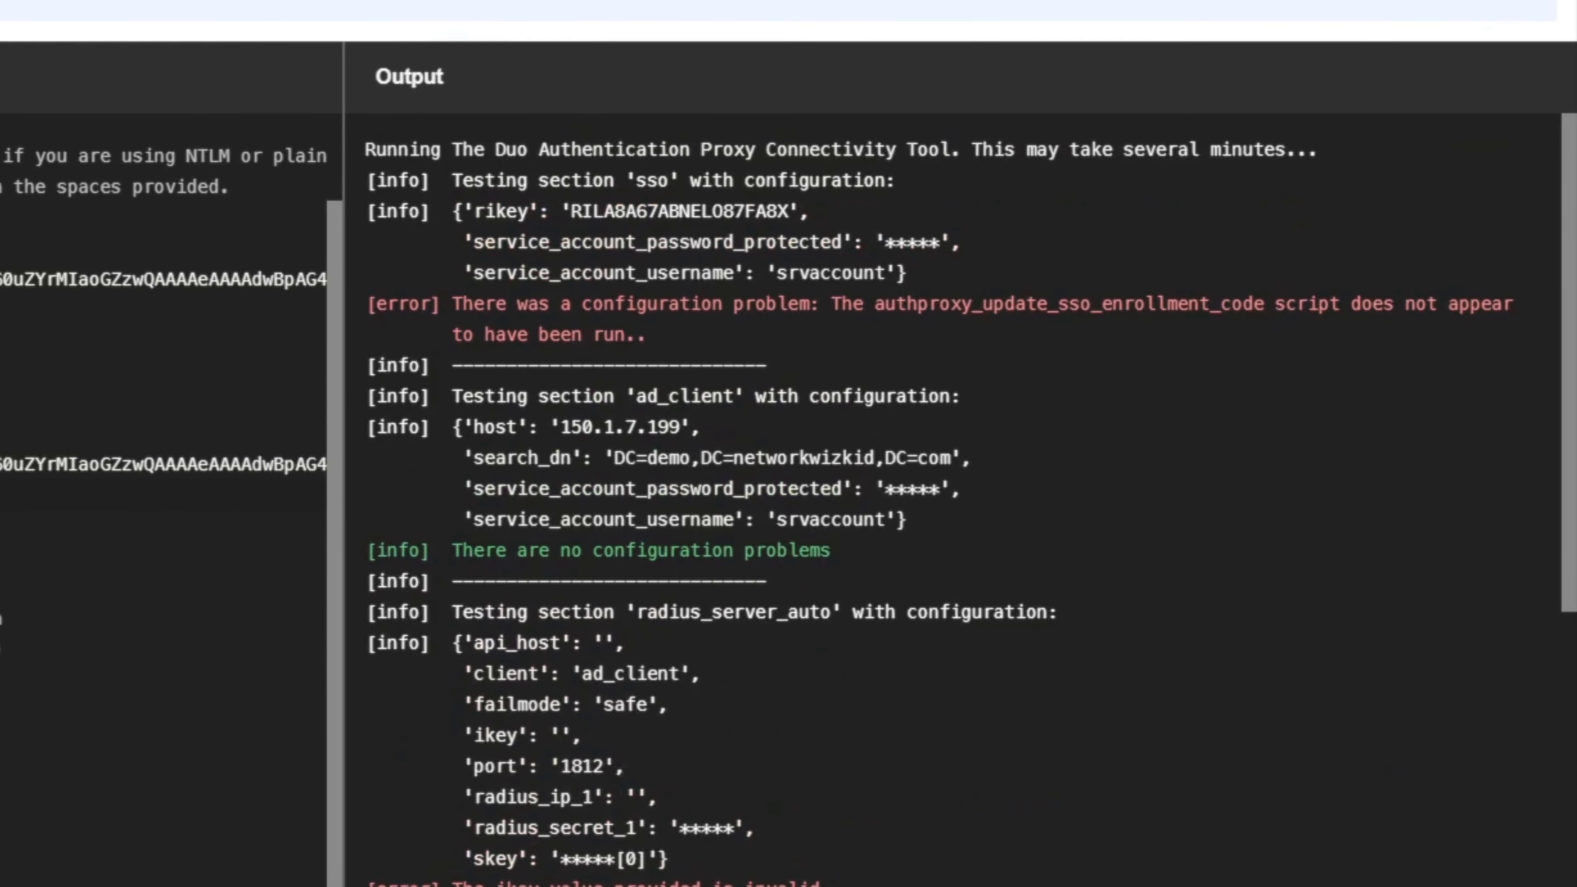
drag(830, 551, 367, 395)
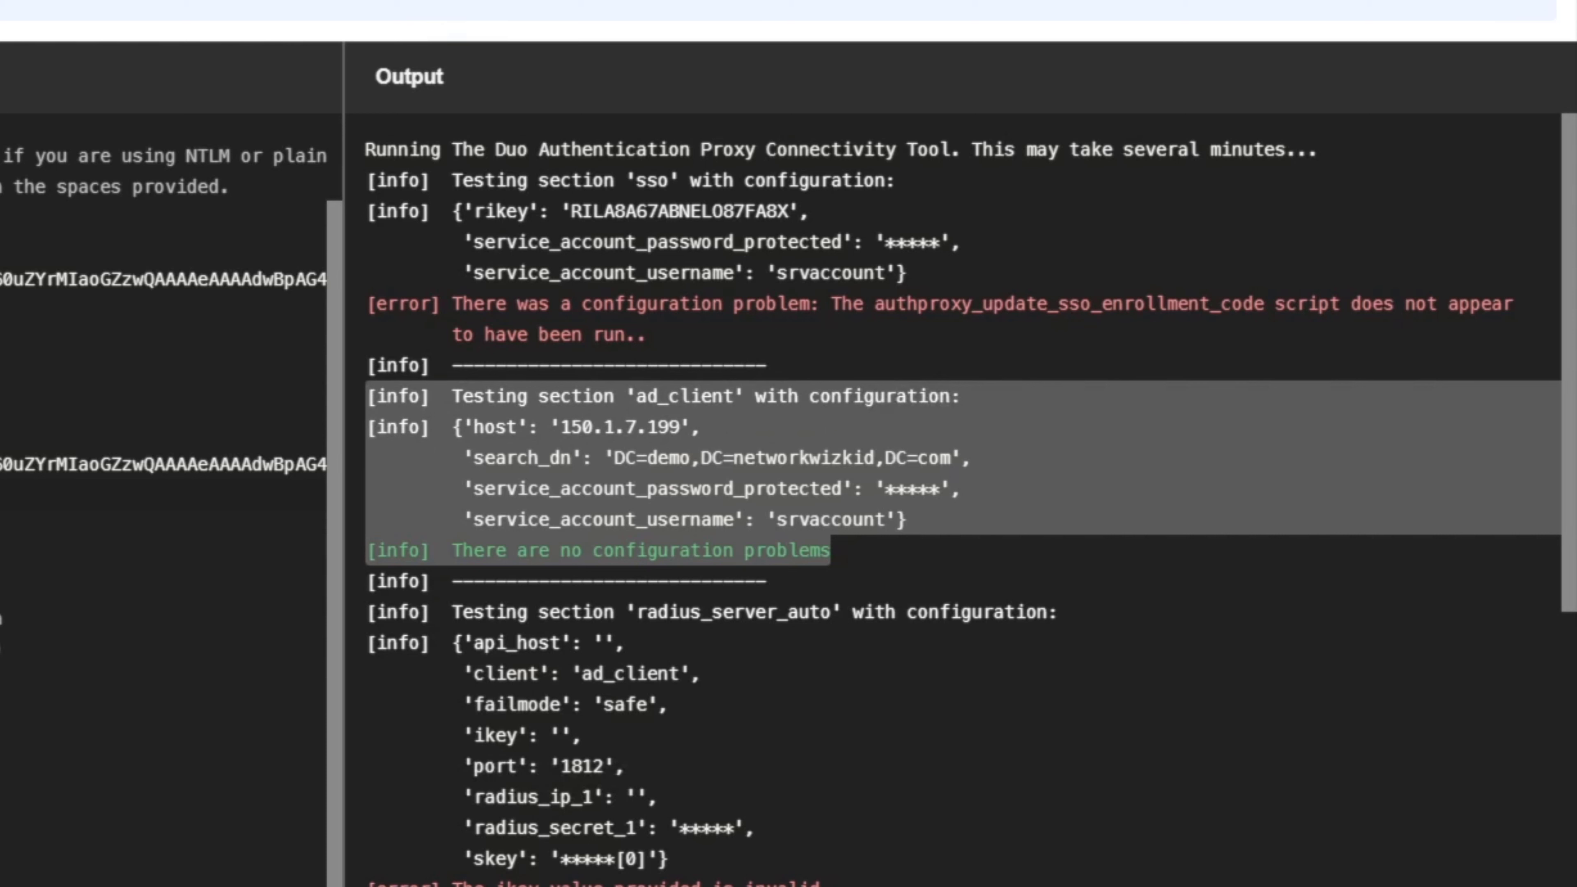
drag(495, 303, 1101, 304)
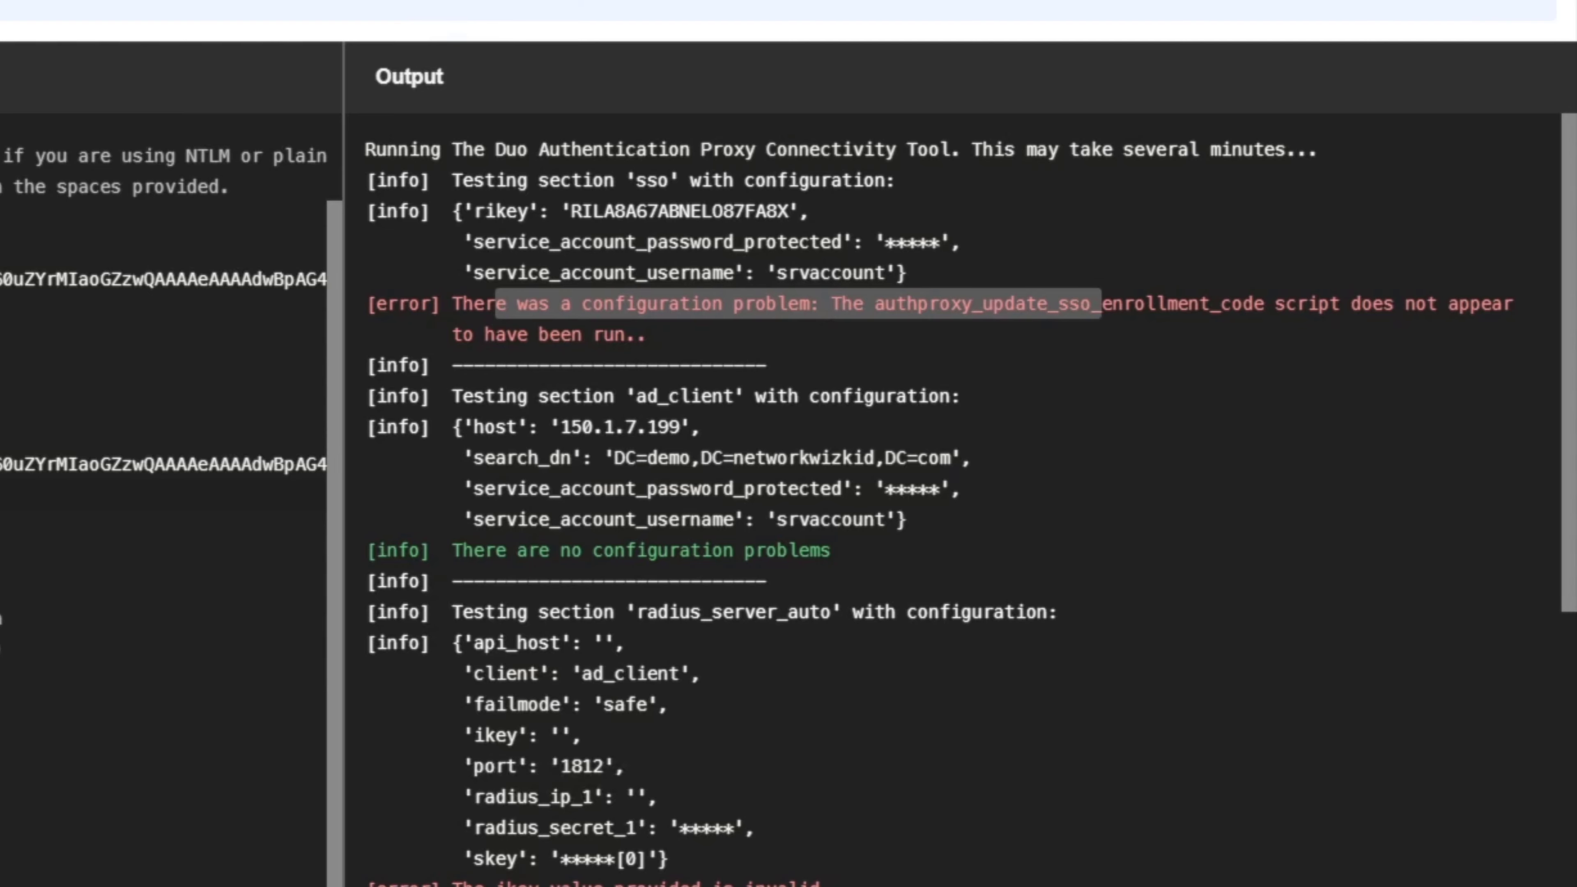
drag(701, 304, 701, 334)
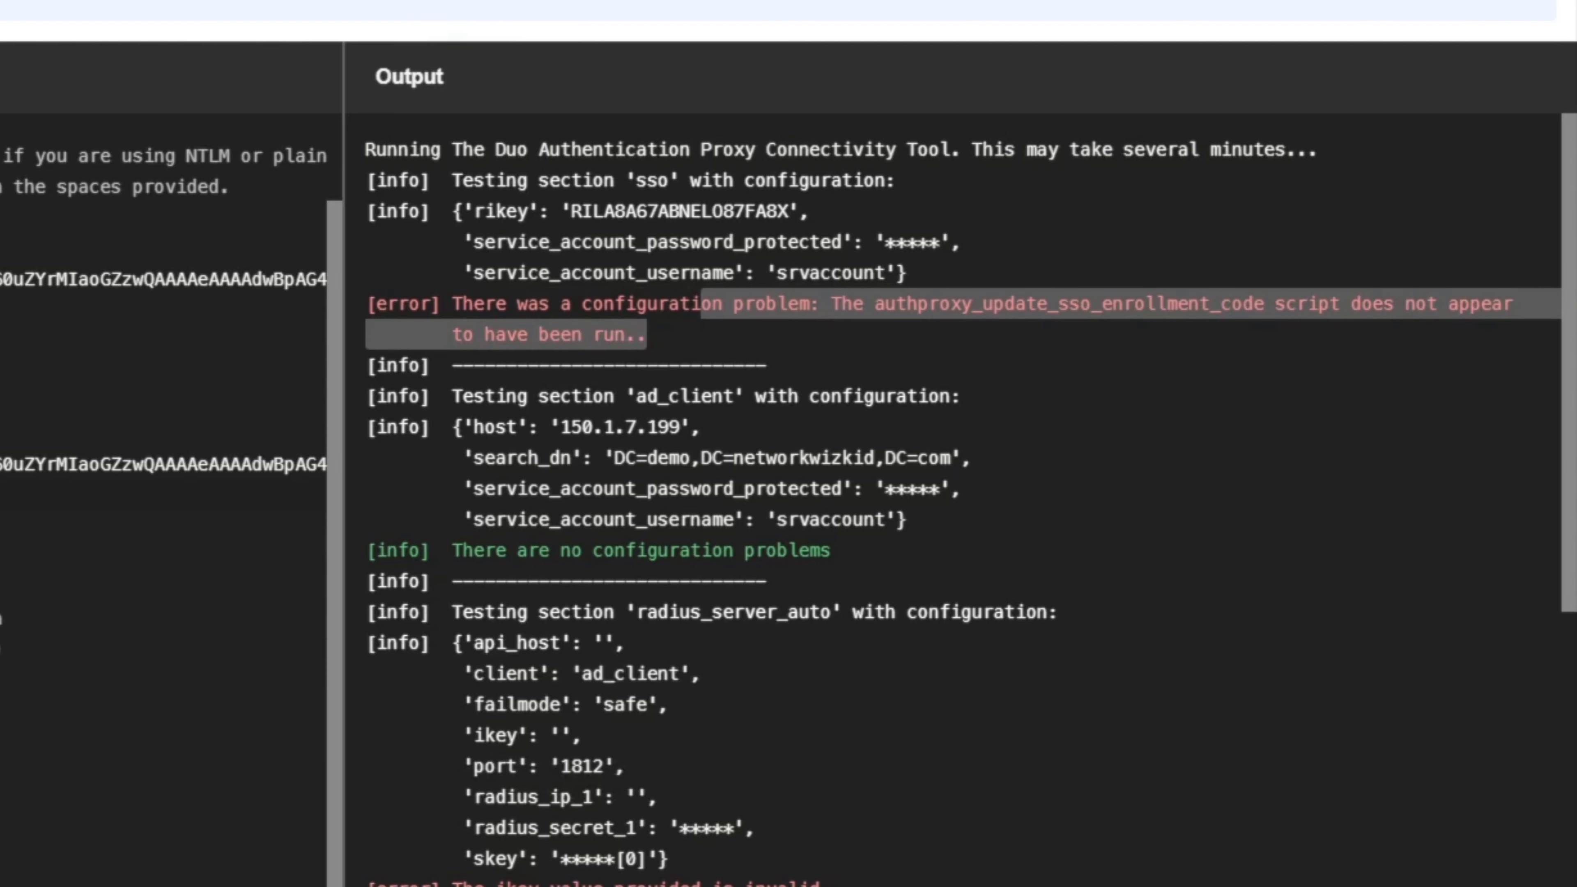
click(701, 334)
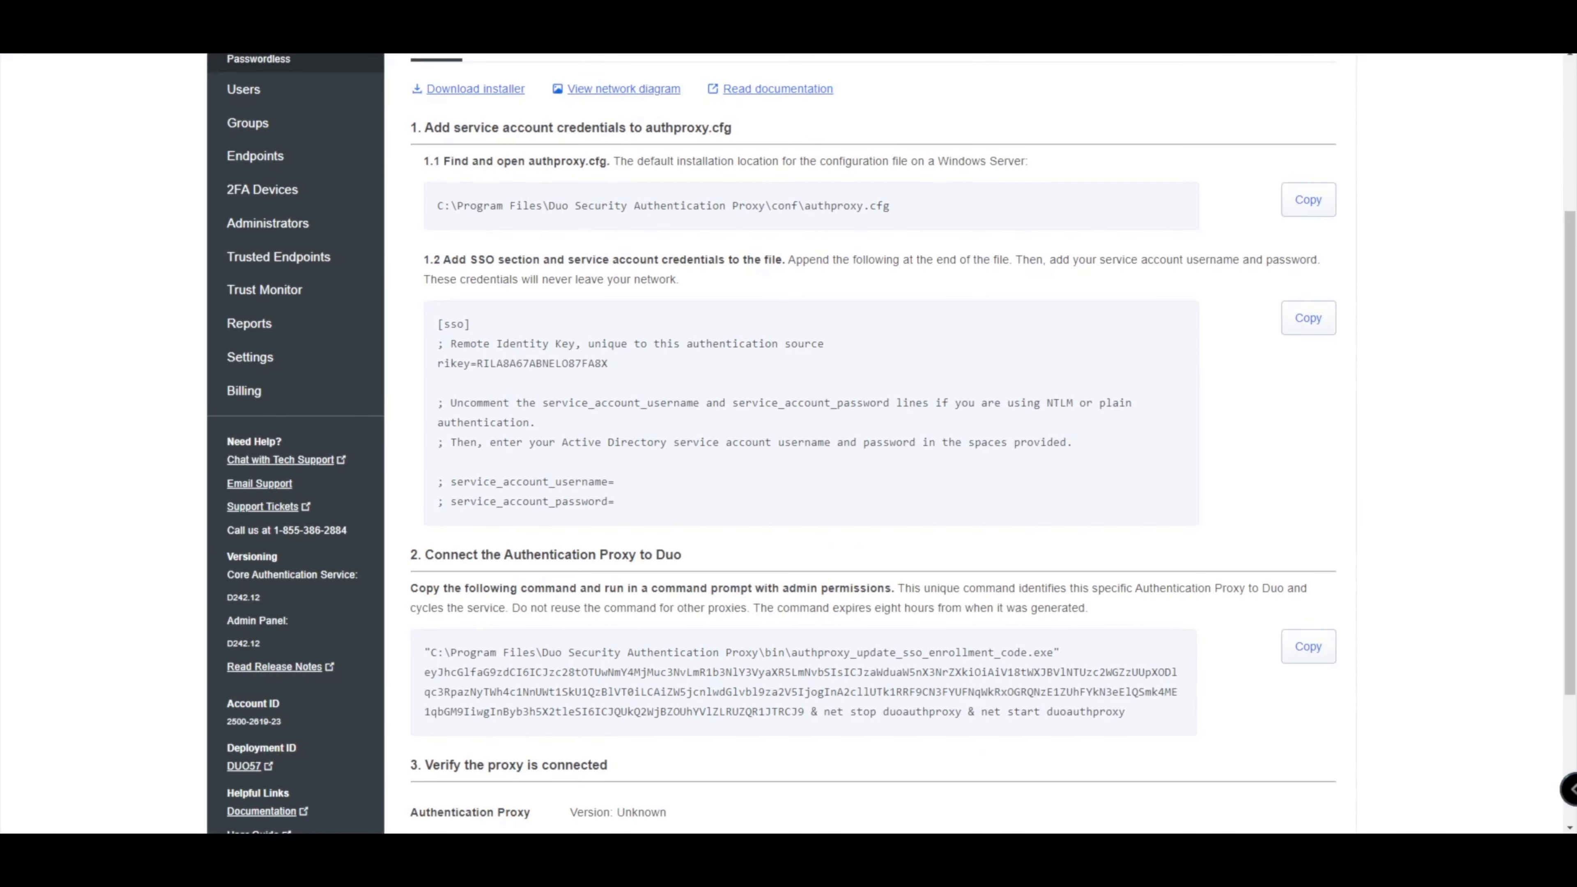
Copy the authproxy_update_sso_enrollment_code.exe command from the 'Connect the Authentication Proxy to Duo' step.
scroll(869, 435, down, 3)
scroll(869, 435, up, 4)
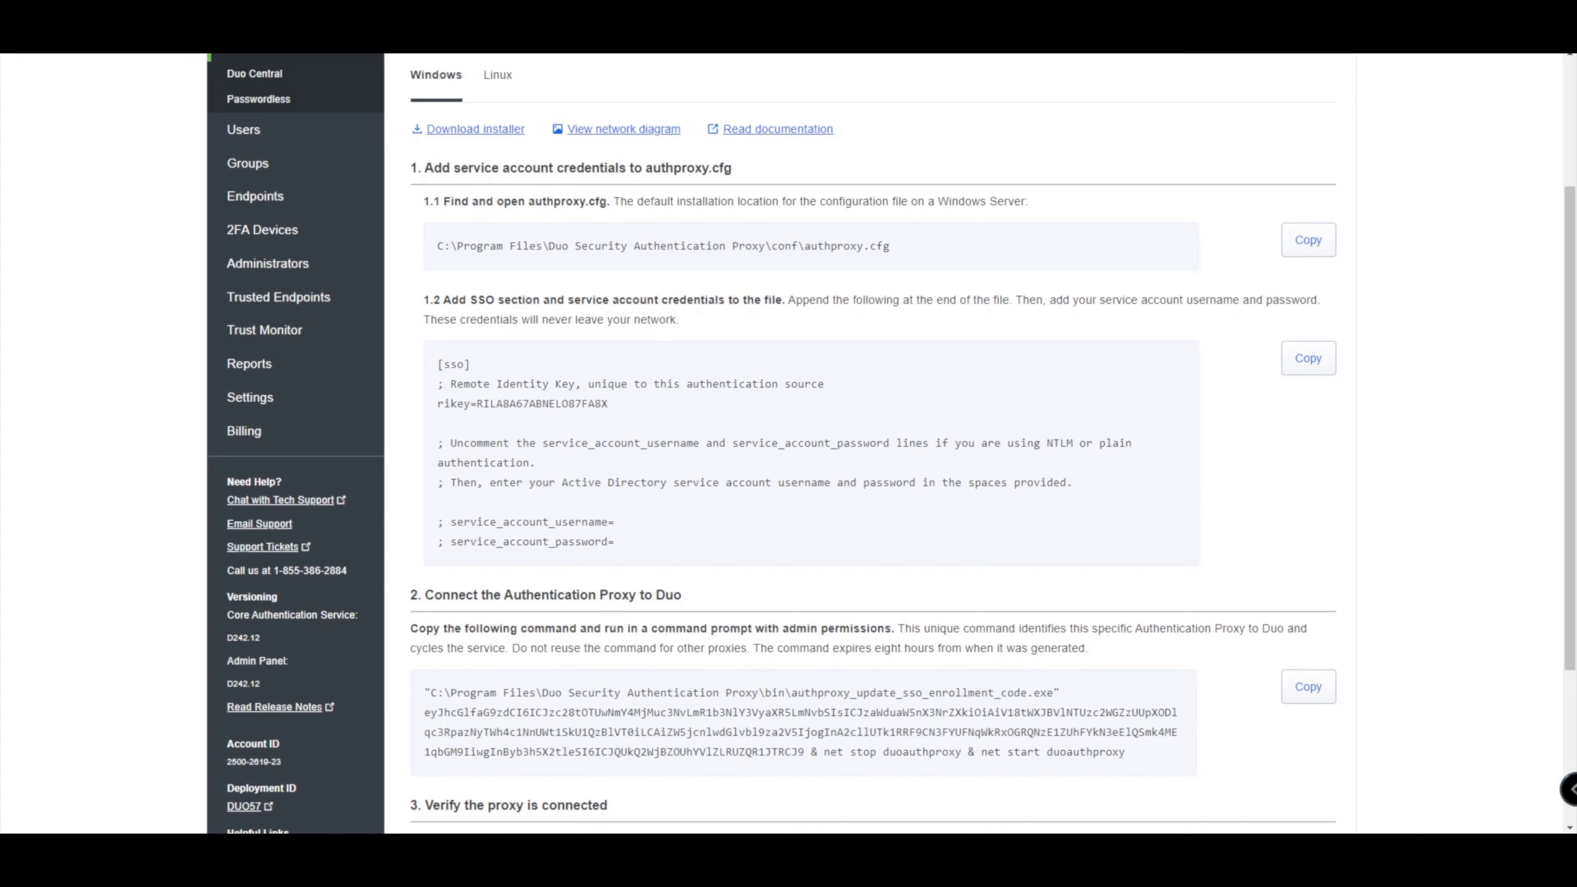
drag(443, 364, 615, 541)
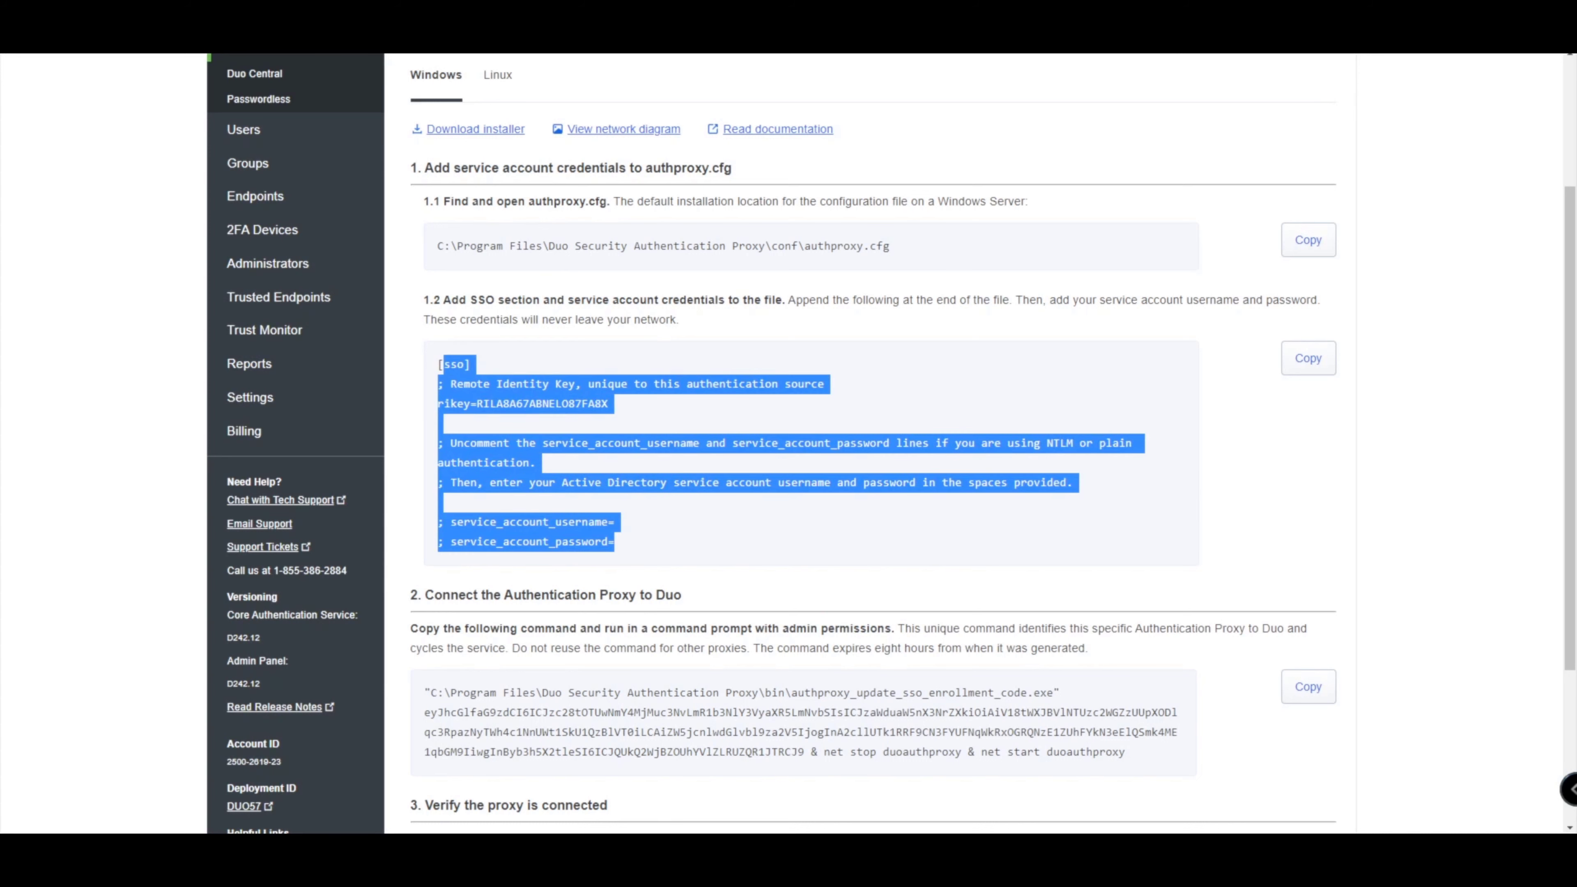
scroll(891, 444, down, 1)
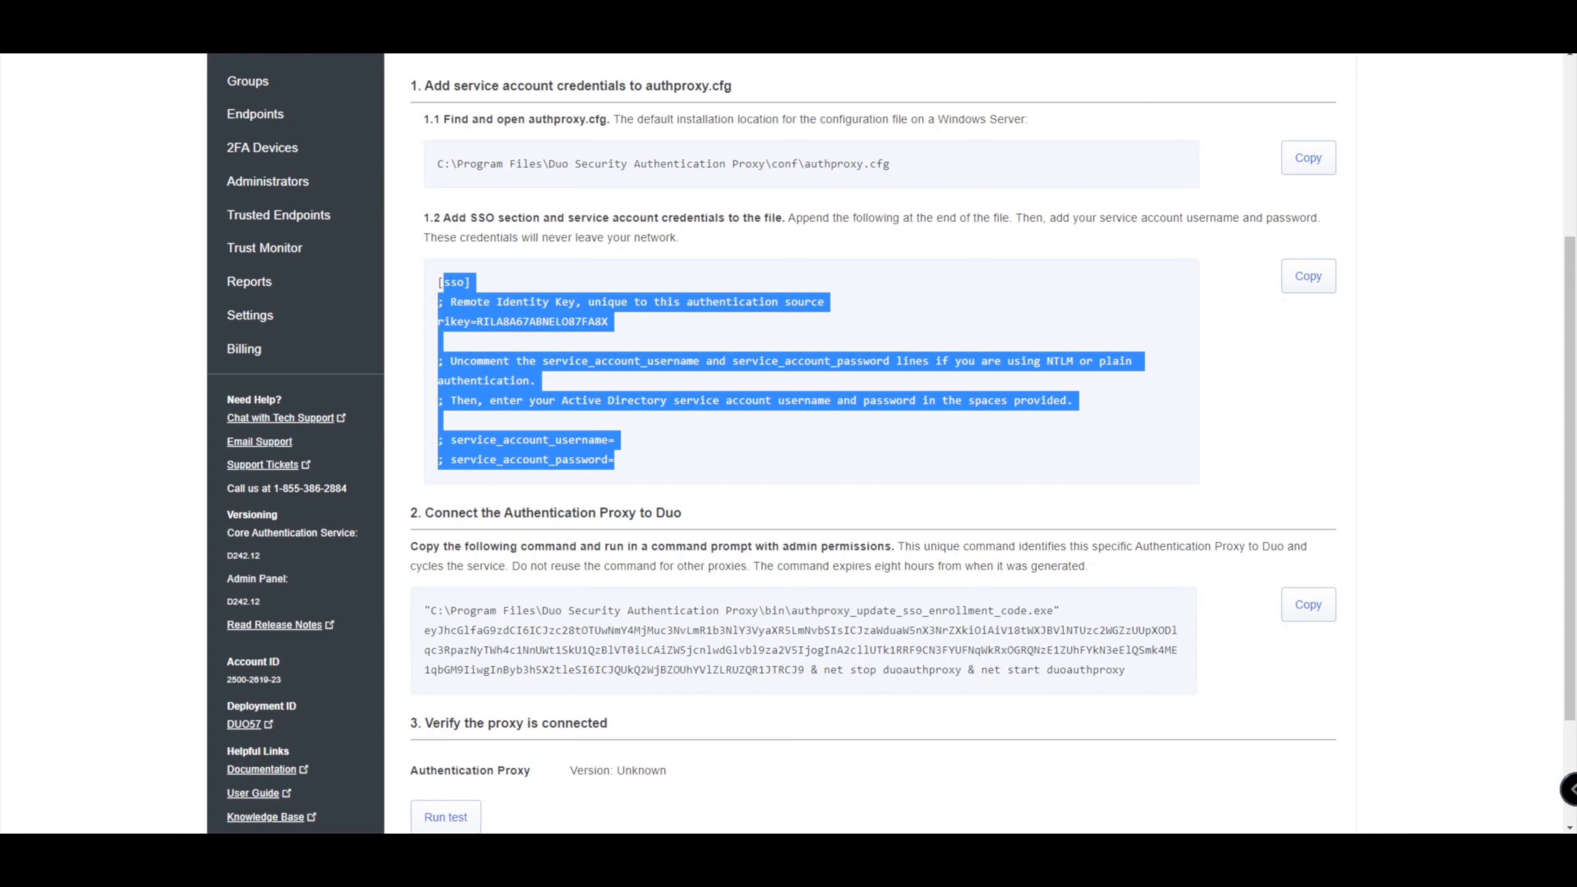
scroll(891, 446, down, 1)
scroll(892, 446, up, 1)
scroll(891, 446, down, 1)
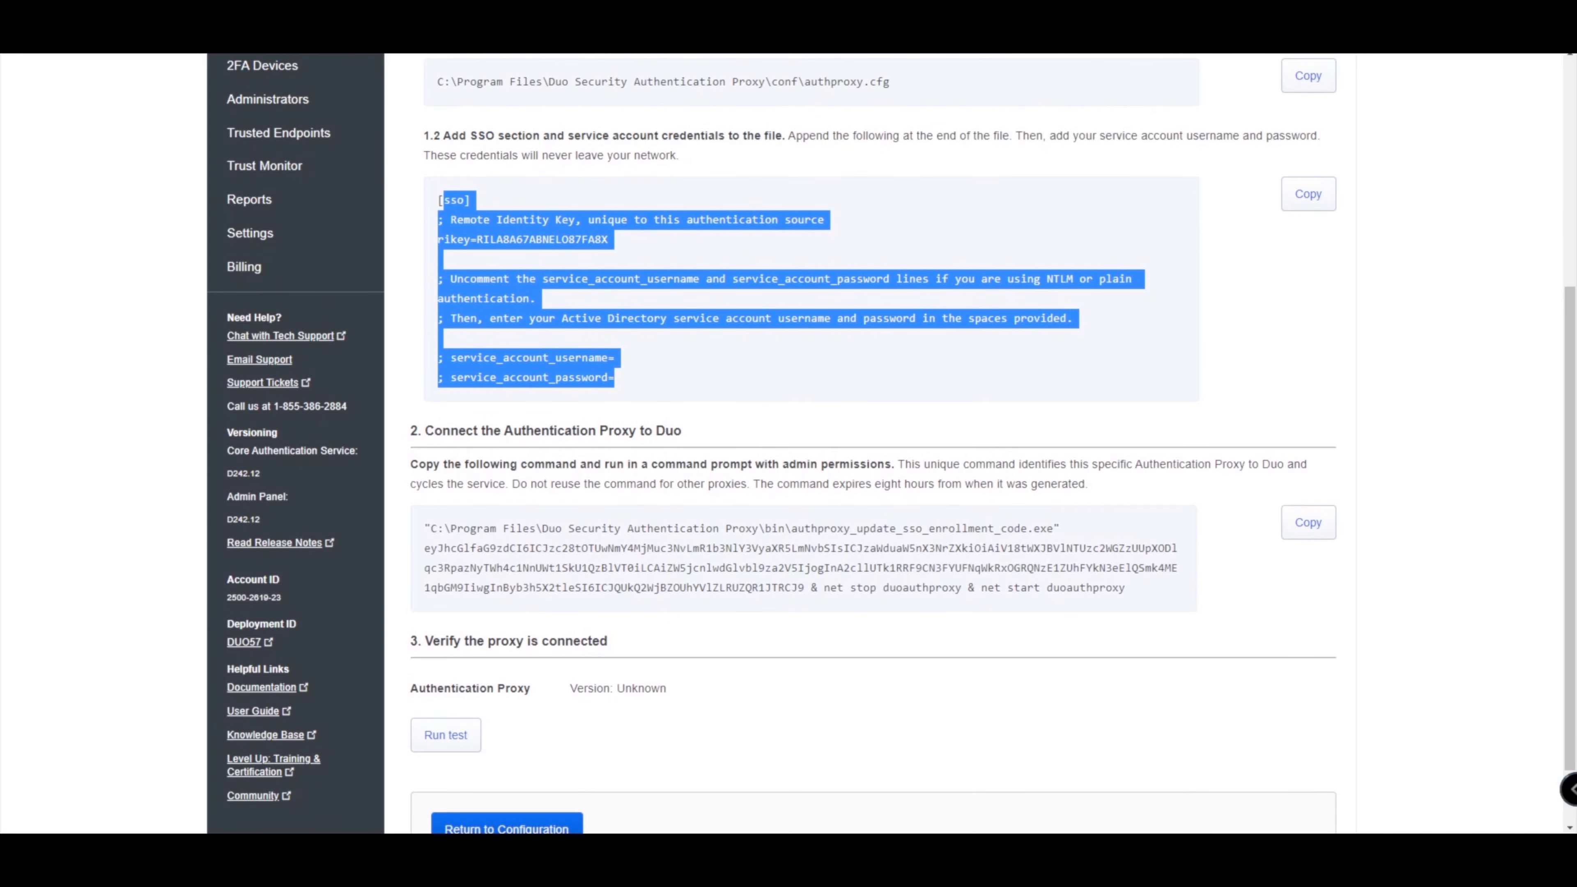
drag(434, 431, 682, 430)
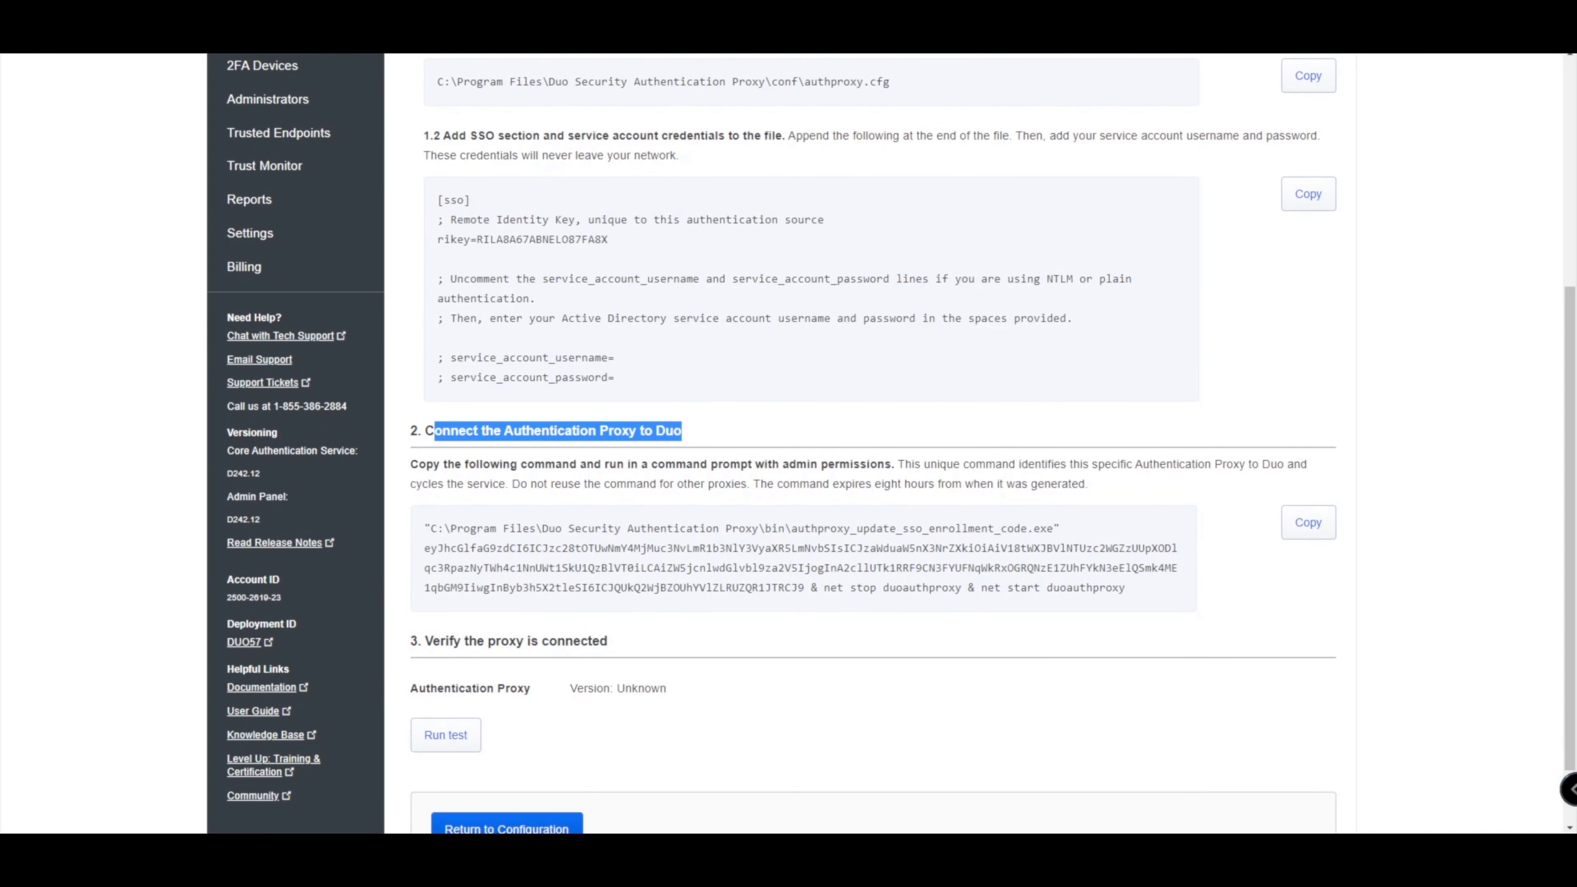
drag(1125, 587, 444, 528)
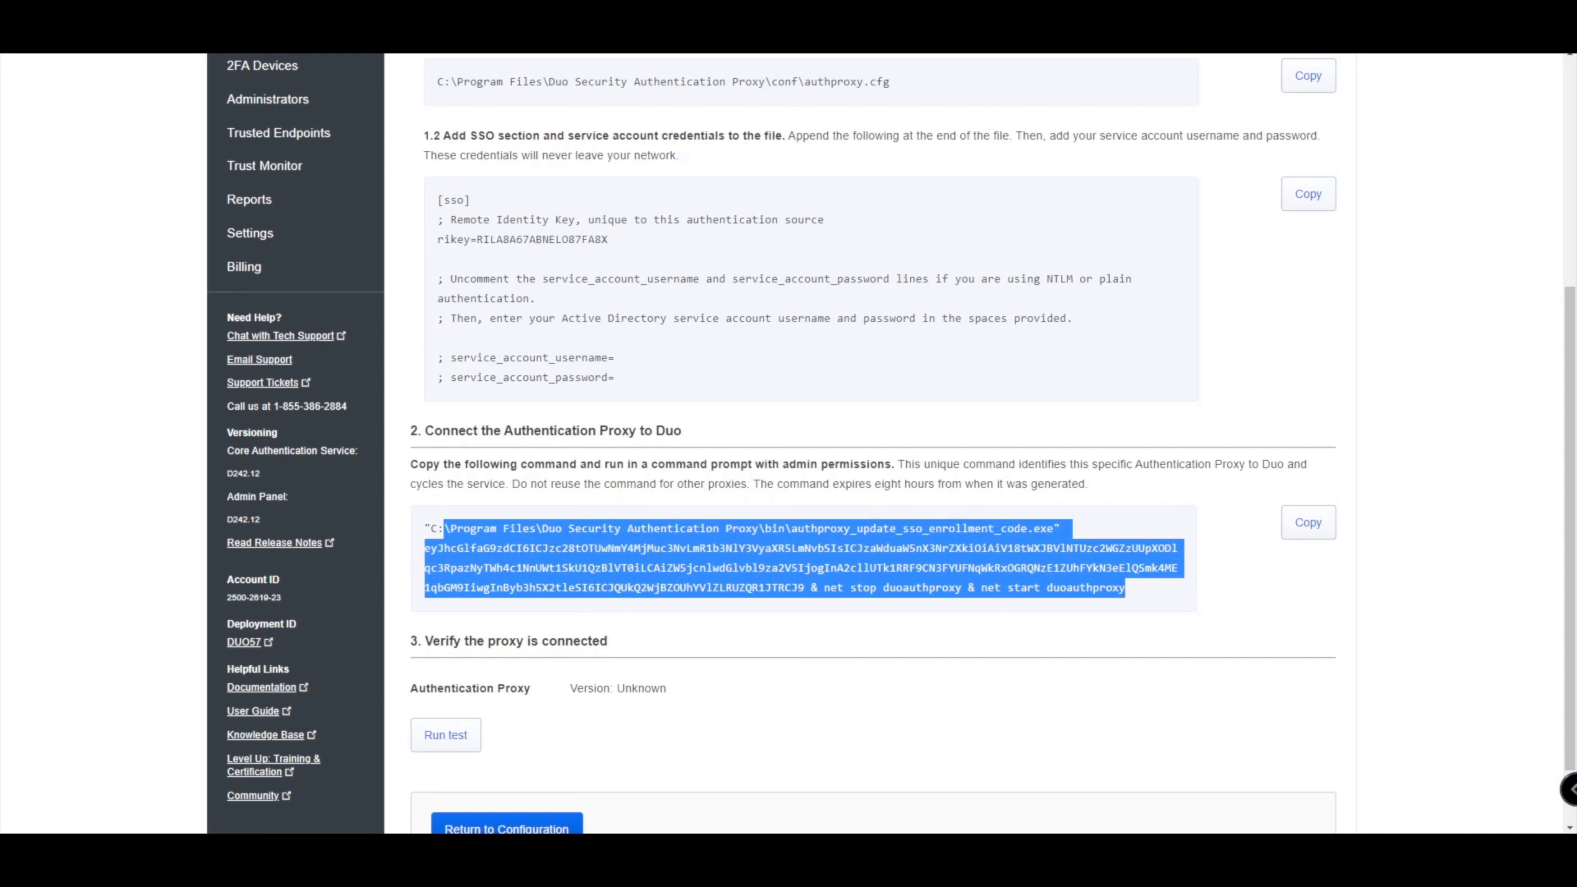
click(1308, 522)
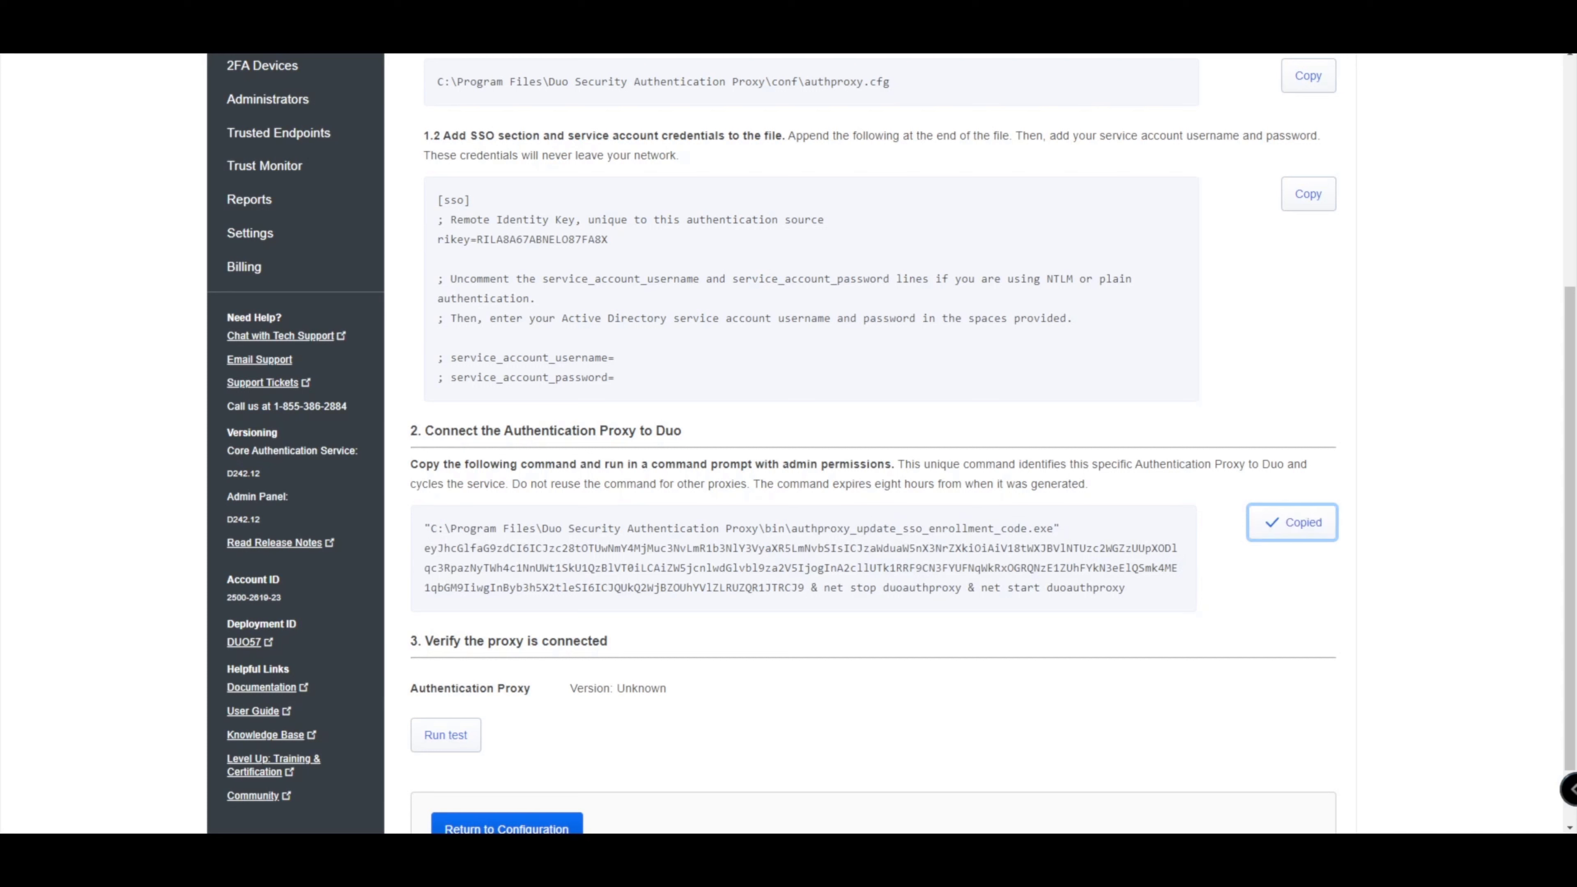
Paste and run the SSO enrollment command in the admin Command Prompt, restarting duoauthproxy.
mouse_move(677, 851)
click(592, 773)
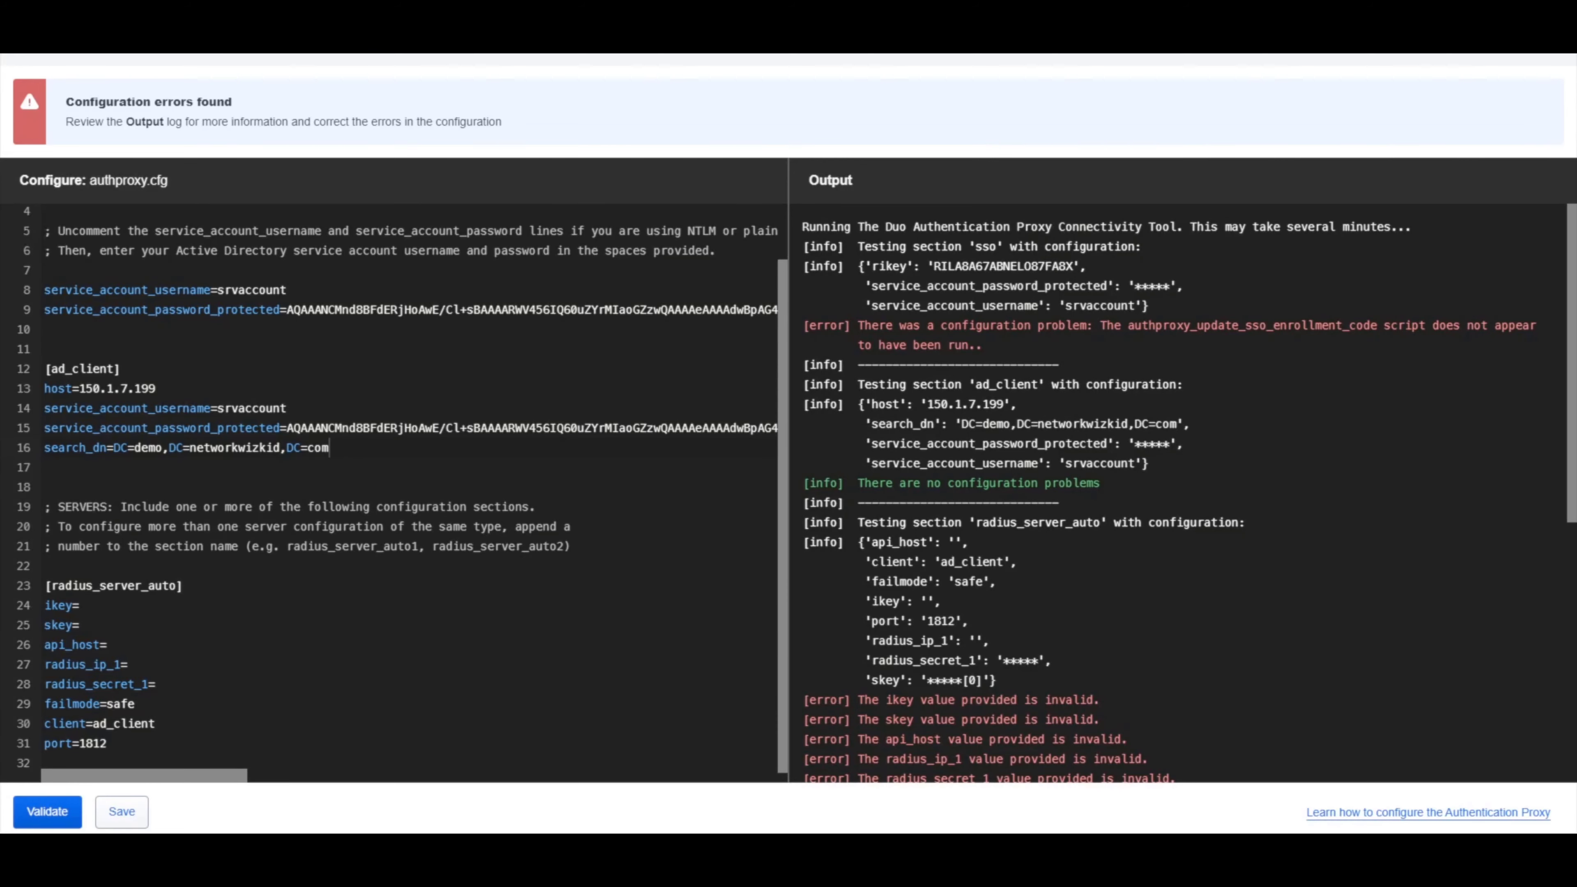
mouse_move(343, 844)
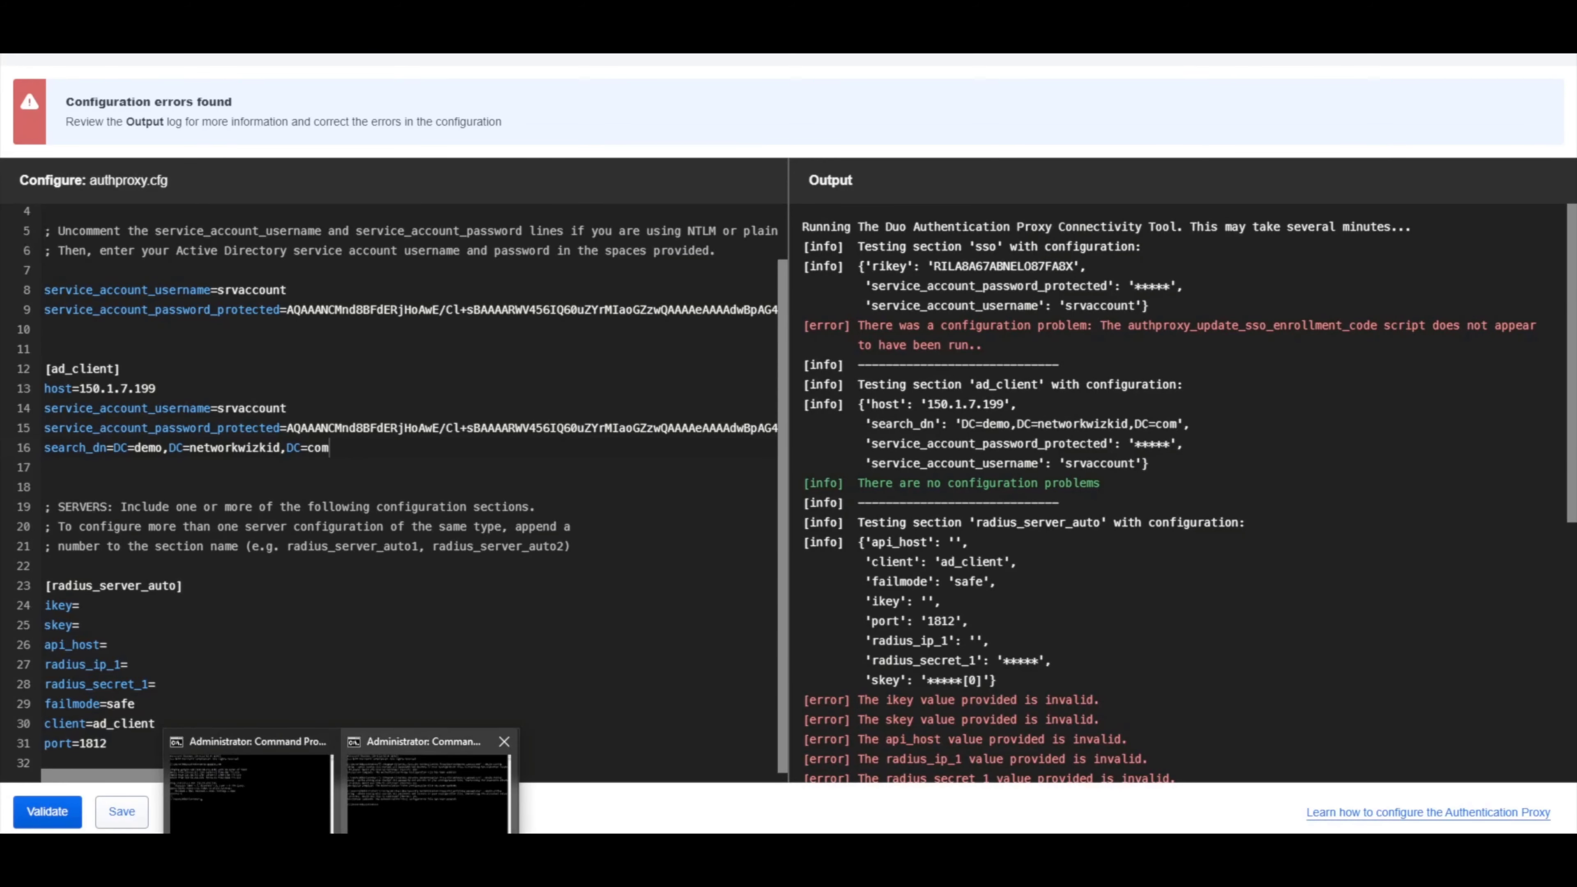
click(429, 788)
key(ctrl+v)
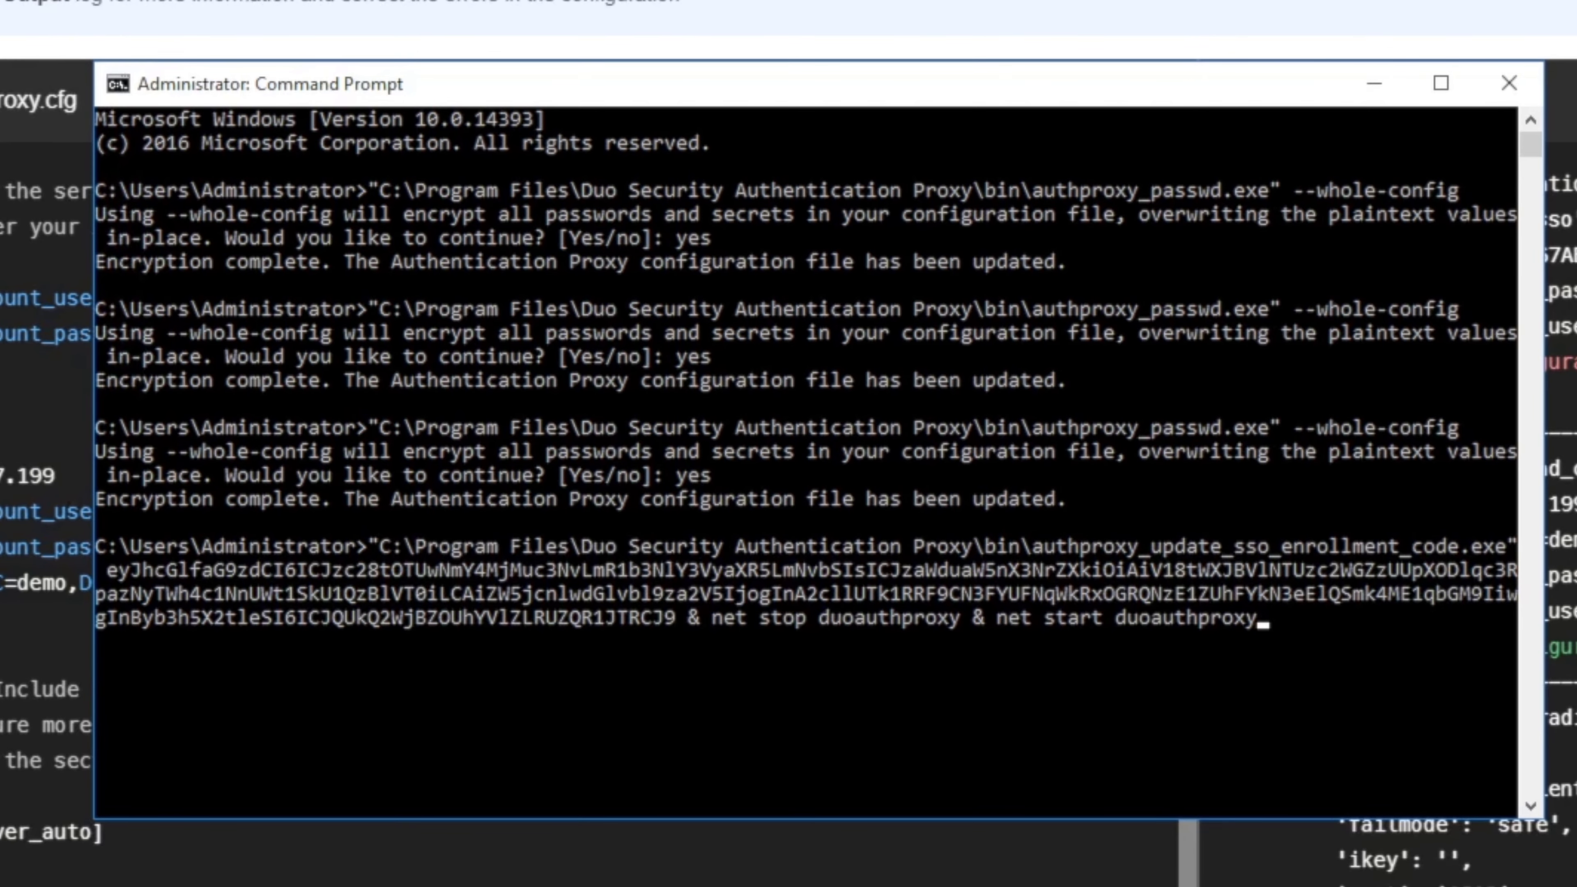
key(Return)
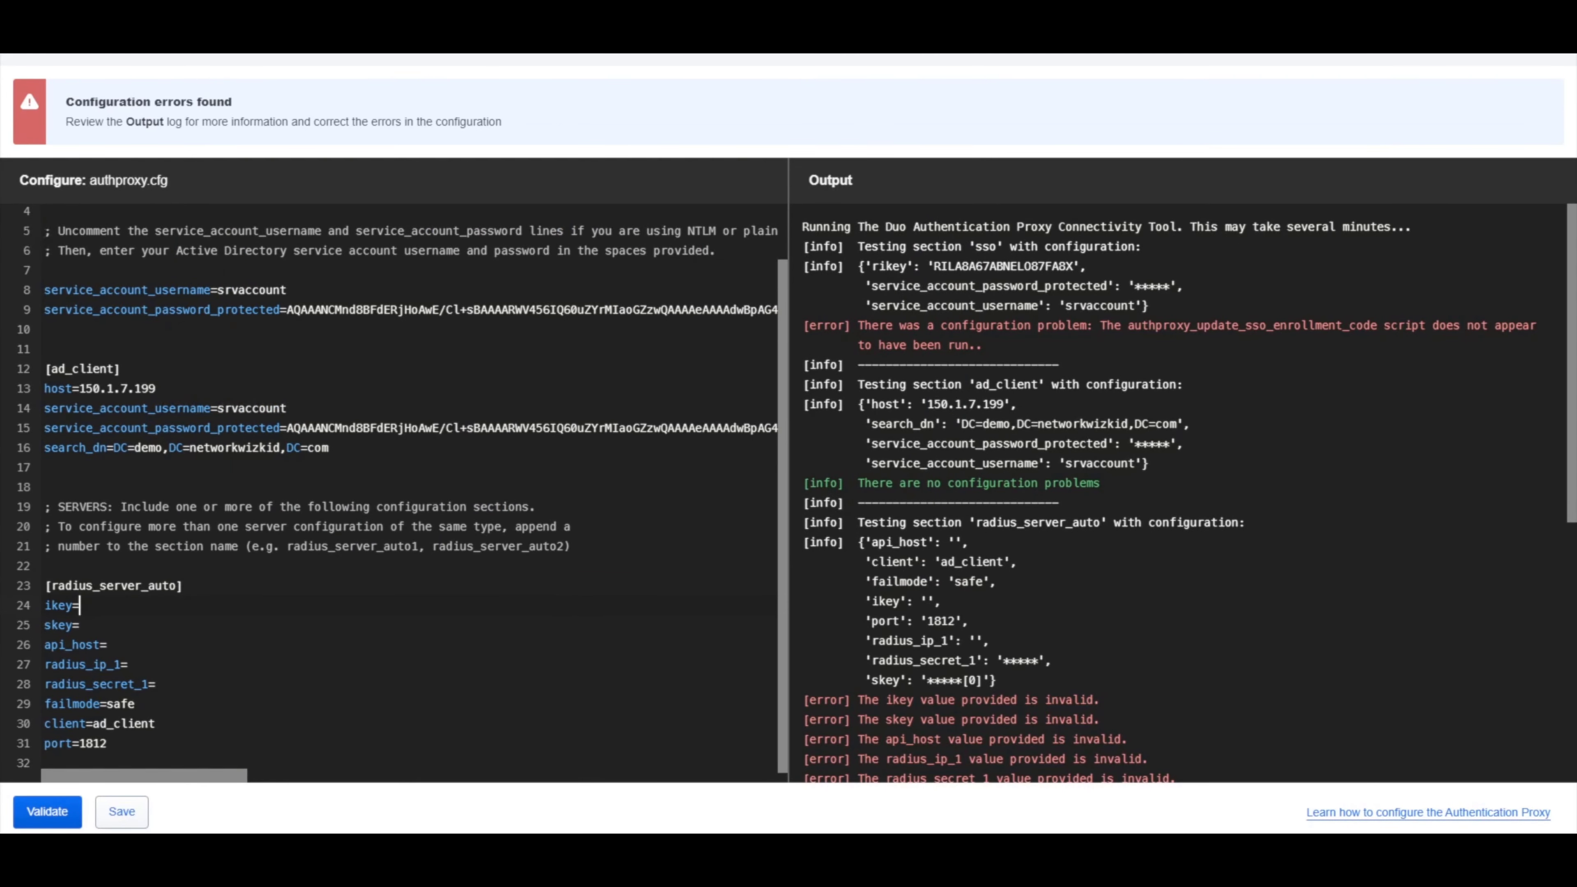
Comment out lines 24–31 under radius_server_auto by prefixing each with ';'.
key(Home)
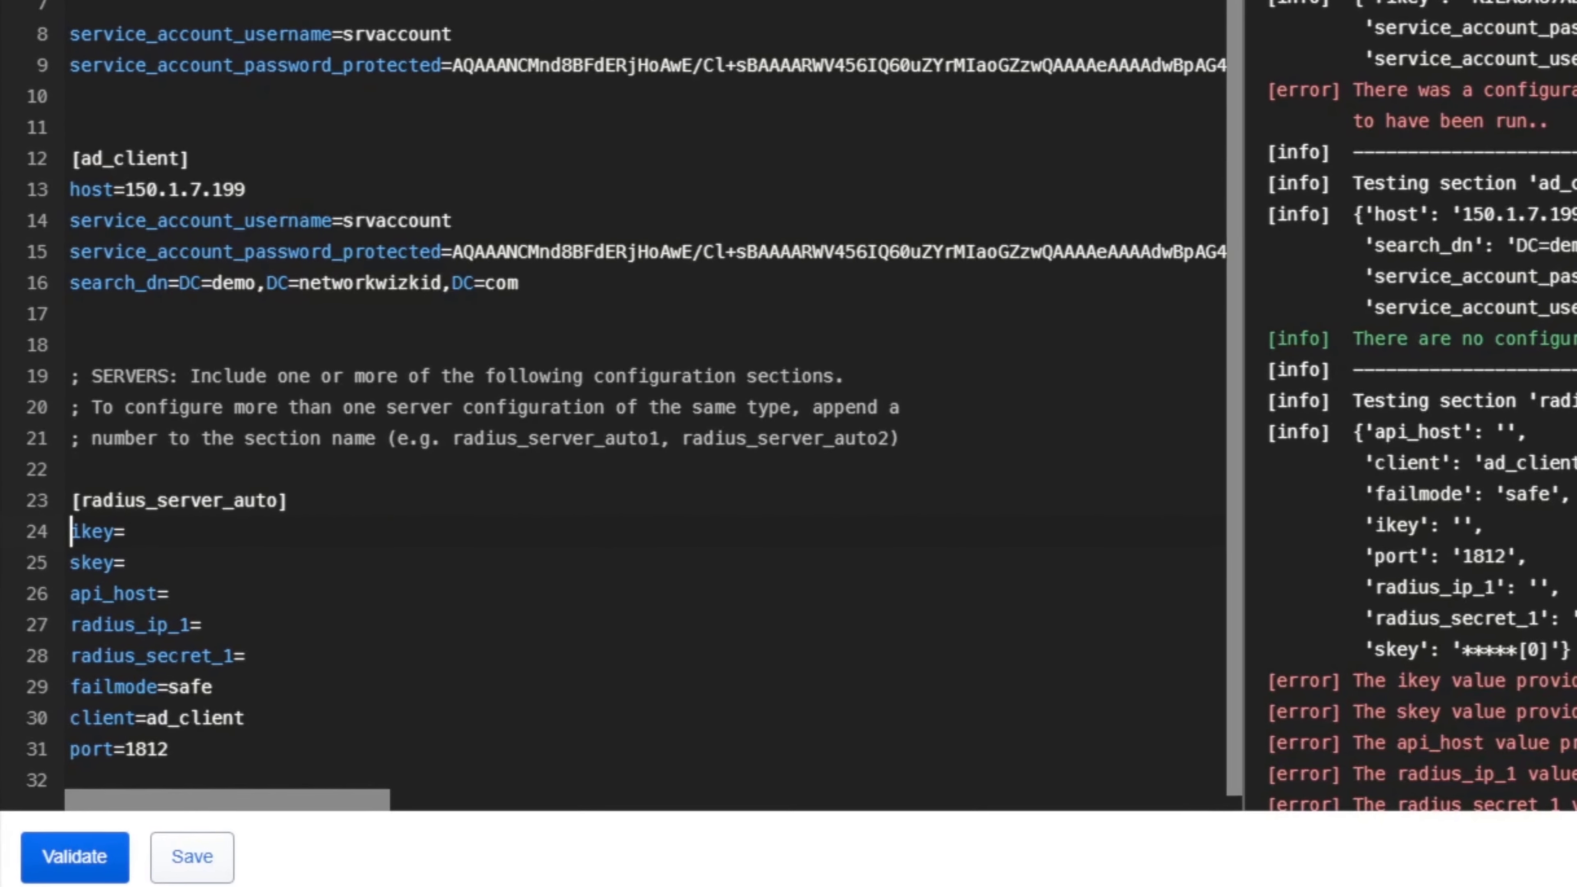
text(;)
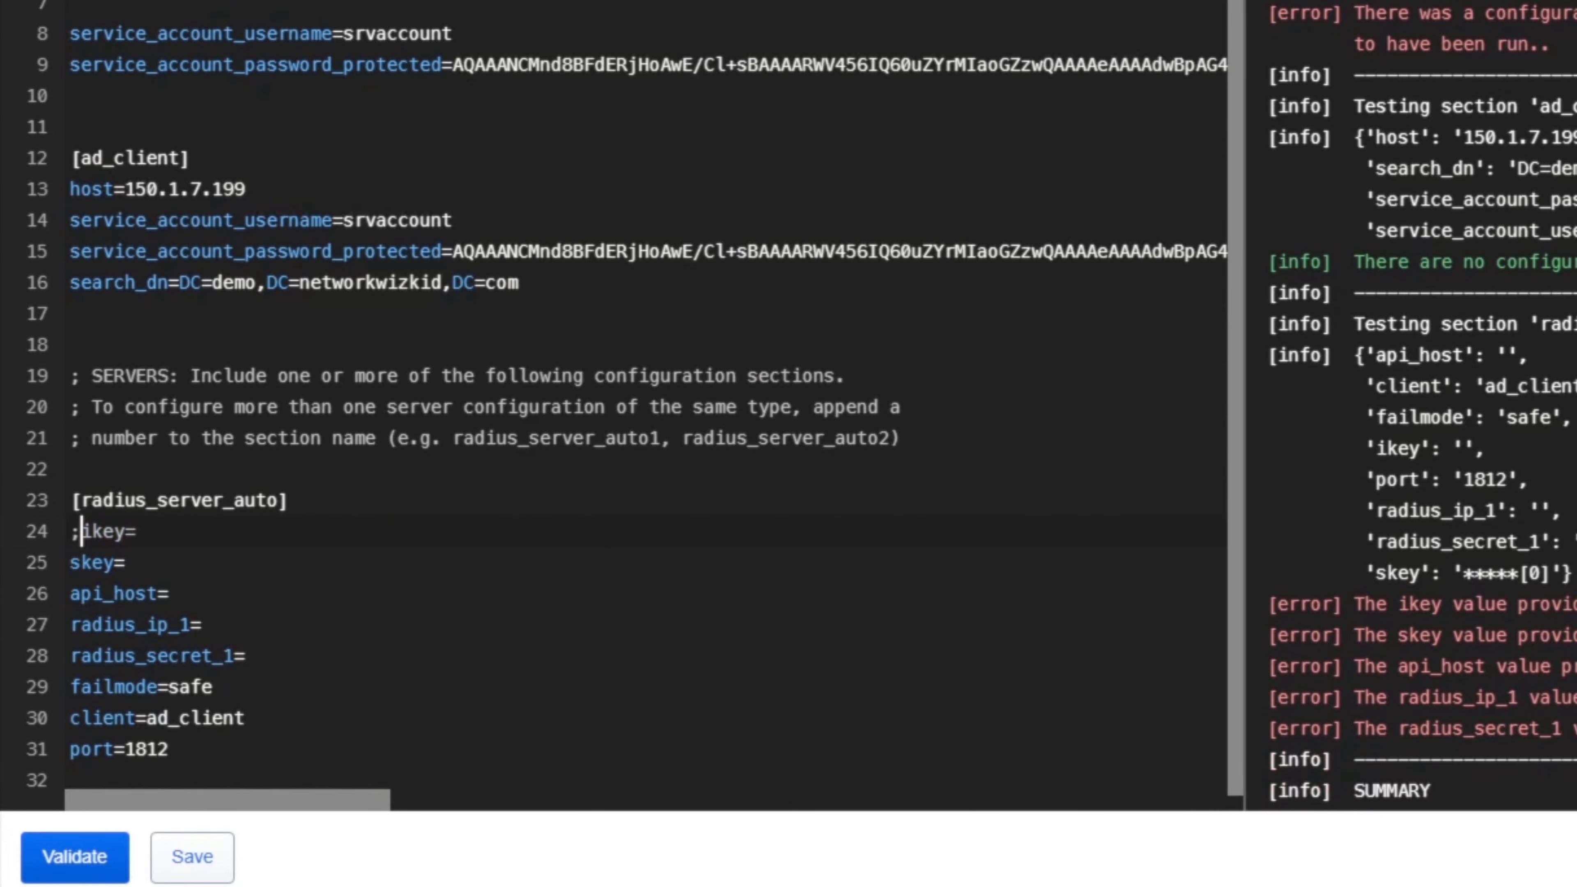
key(Down)
key(Home)
text(;)
key(Down)
key(Home)
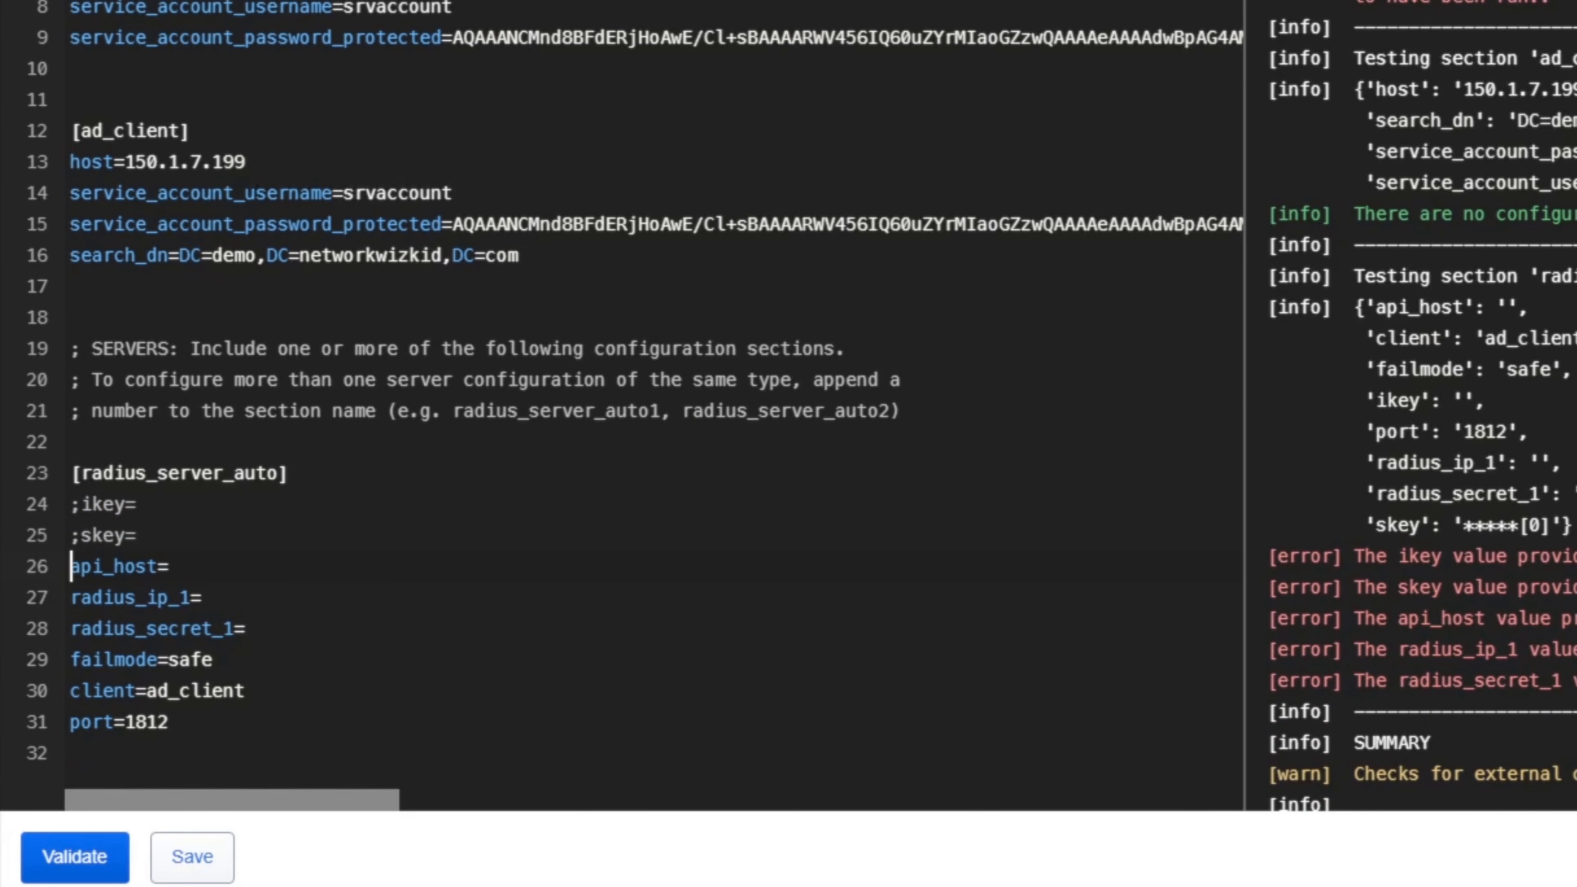
text(;)
key(Down)
key(Home)
text(;)
key(Down)
key(Home)
text(;)
key(Down)
key(Home)
text(;)
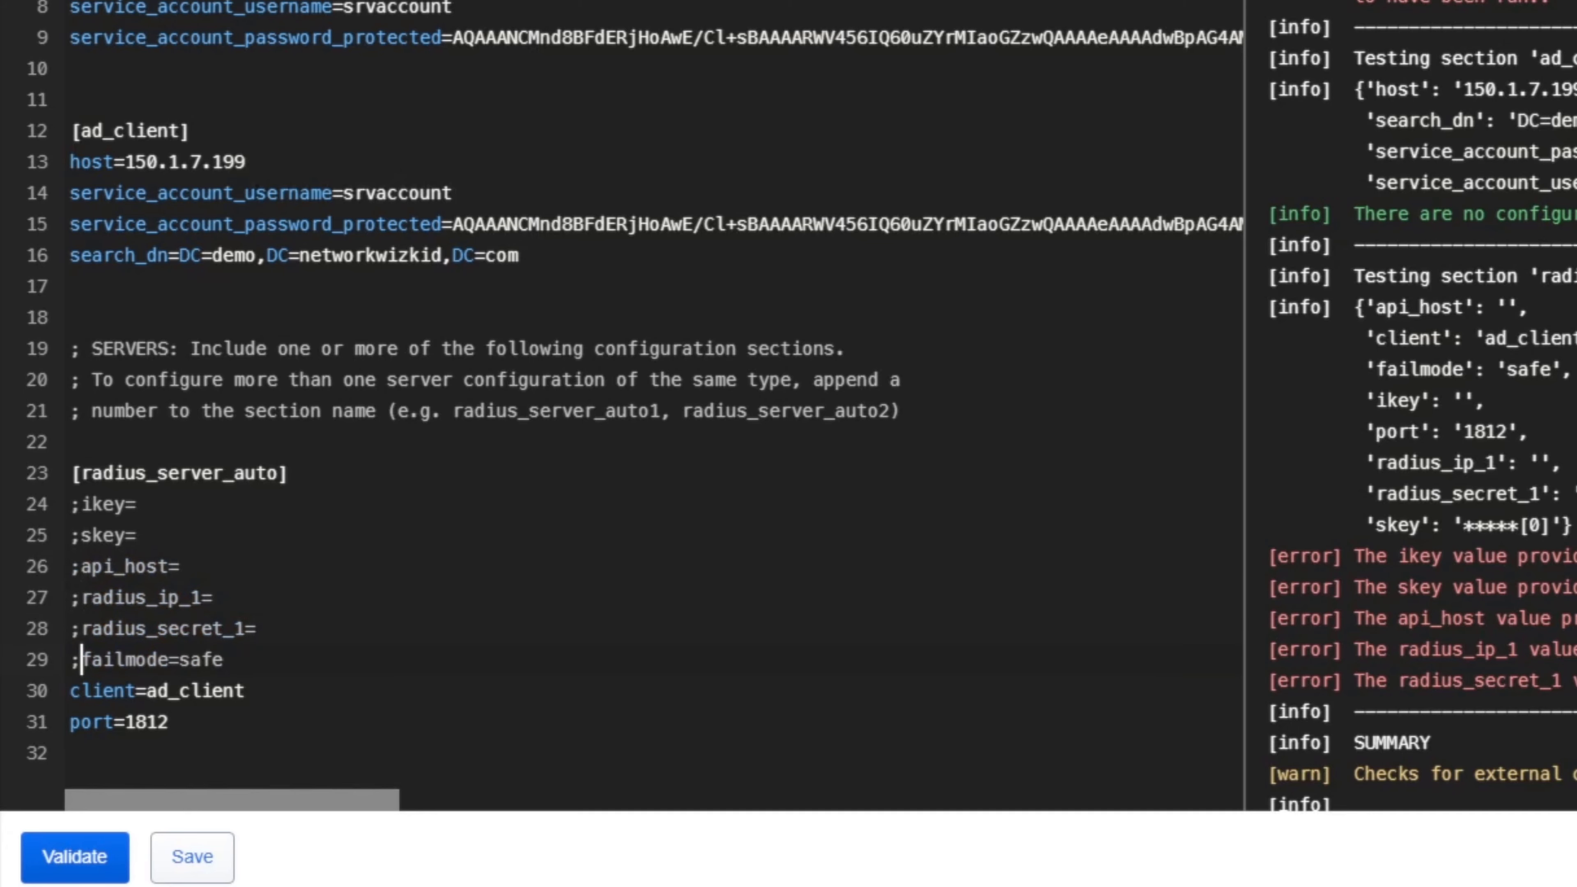
key(Down)
key(Home)
text(;)
key(Down)
key(Home)
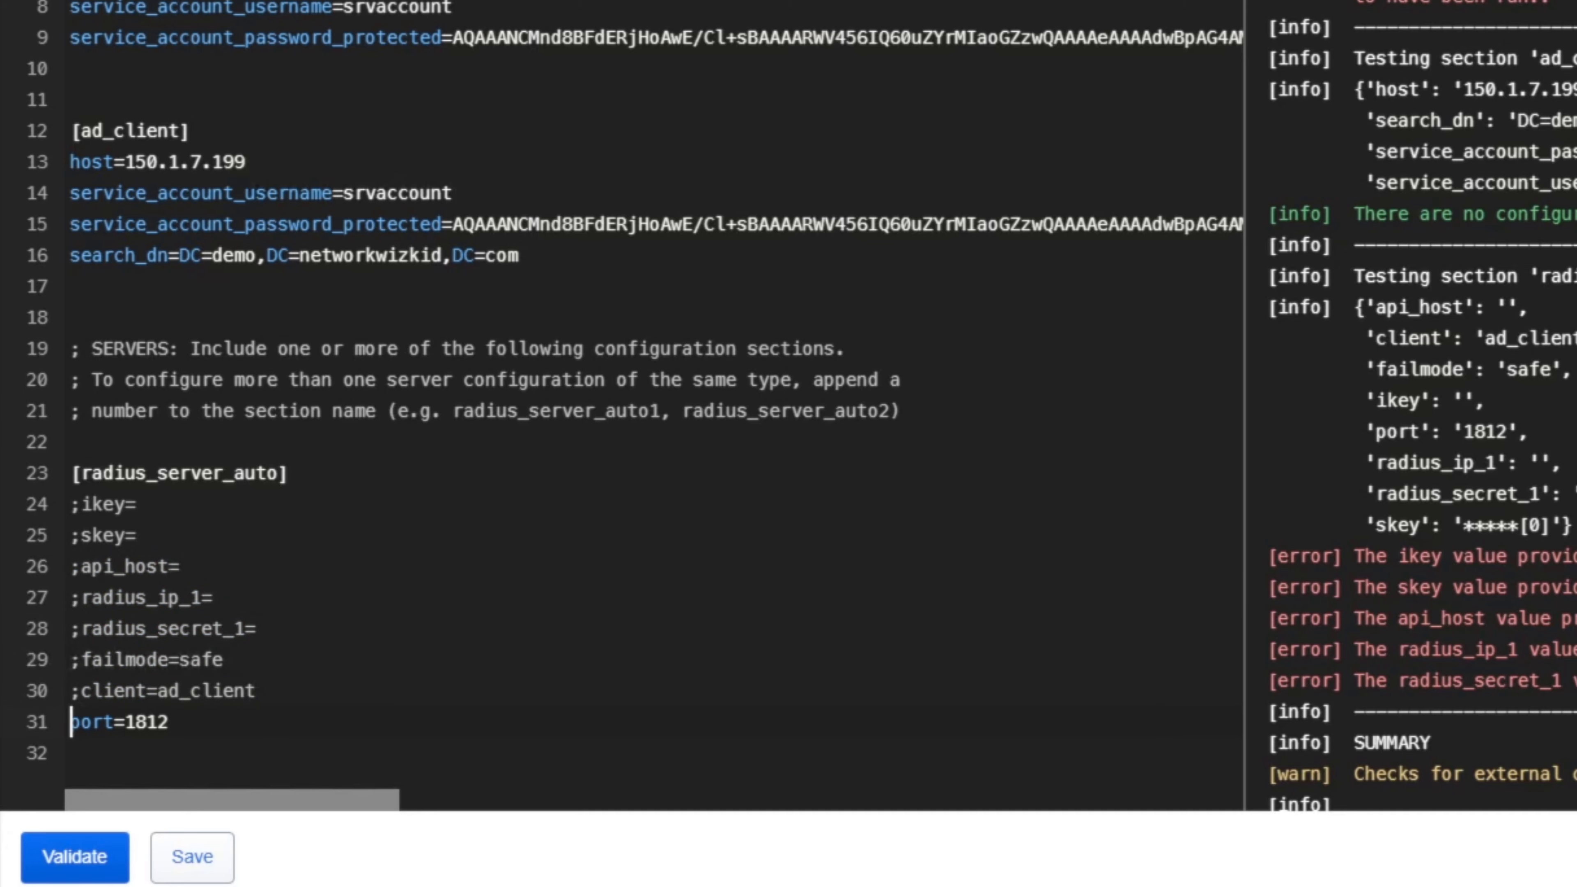
text(;)
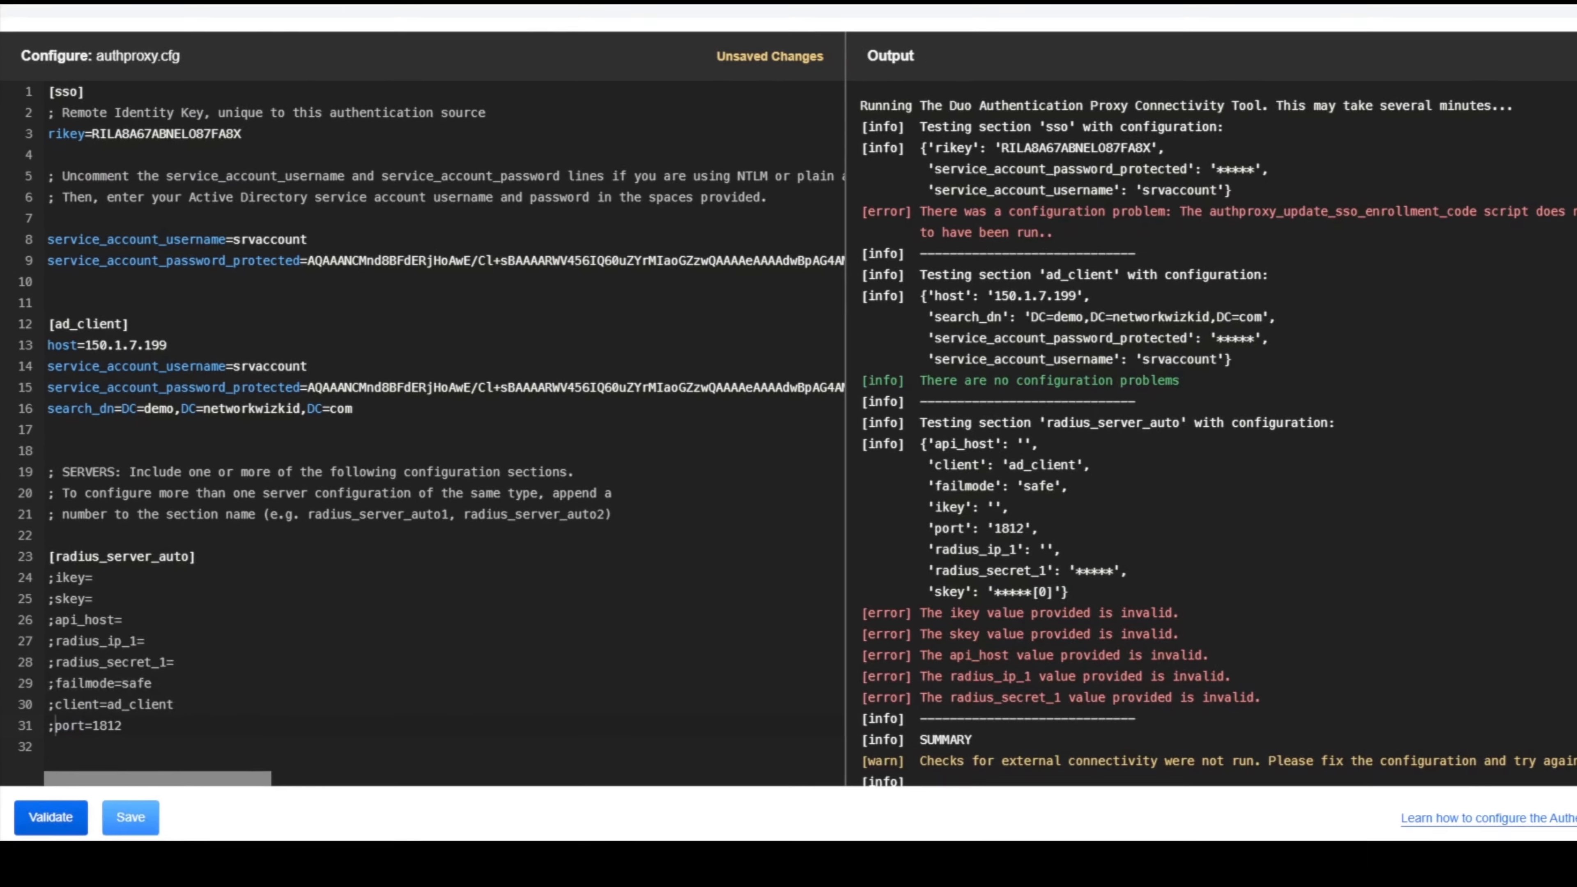
Save authproxy.cfg without validating, then re-validate and review the missing radius_server_auto settings.
click(192, 856)
click(561, 533)
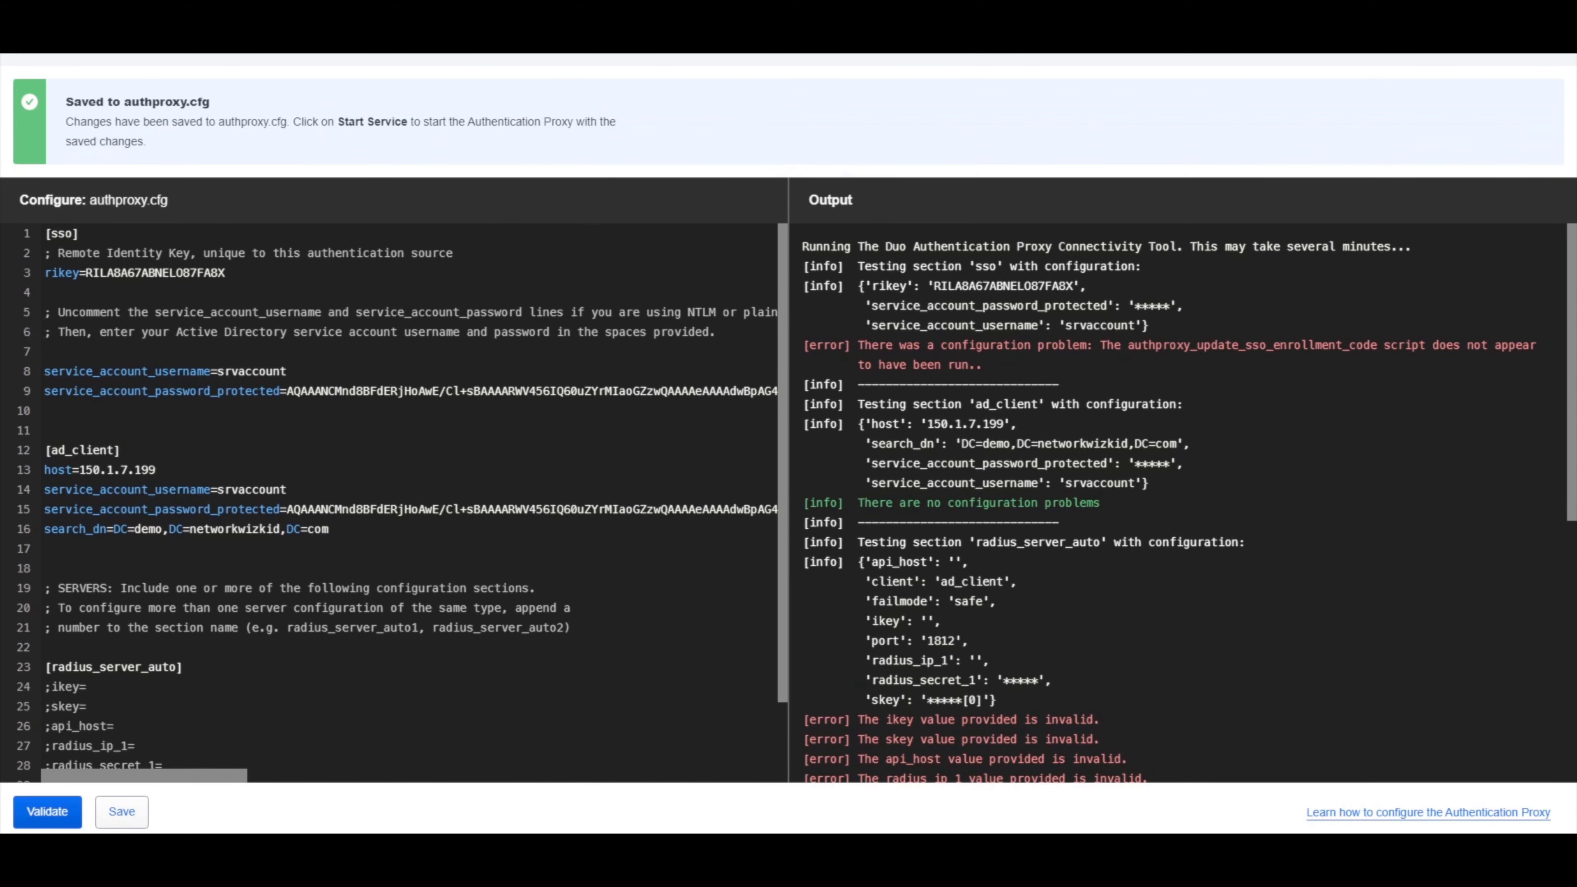
scroll(409, 502, down, 2)
click(48, 811)
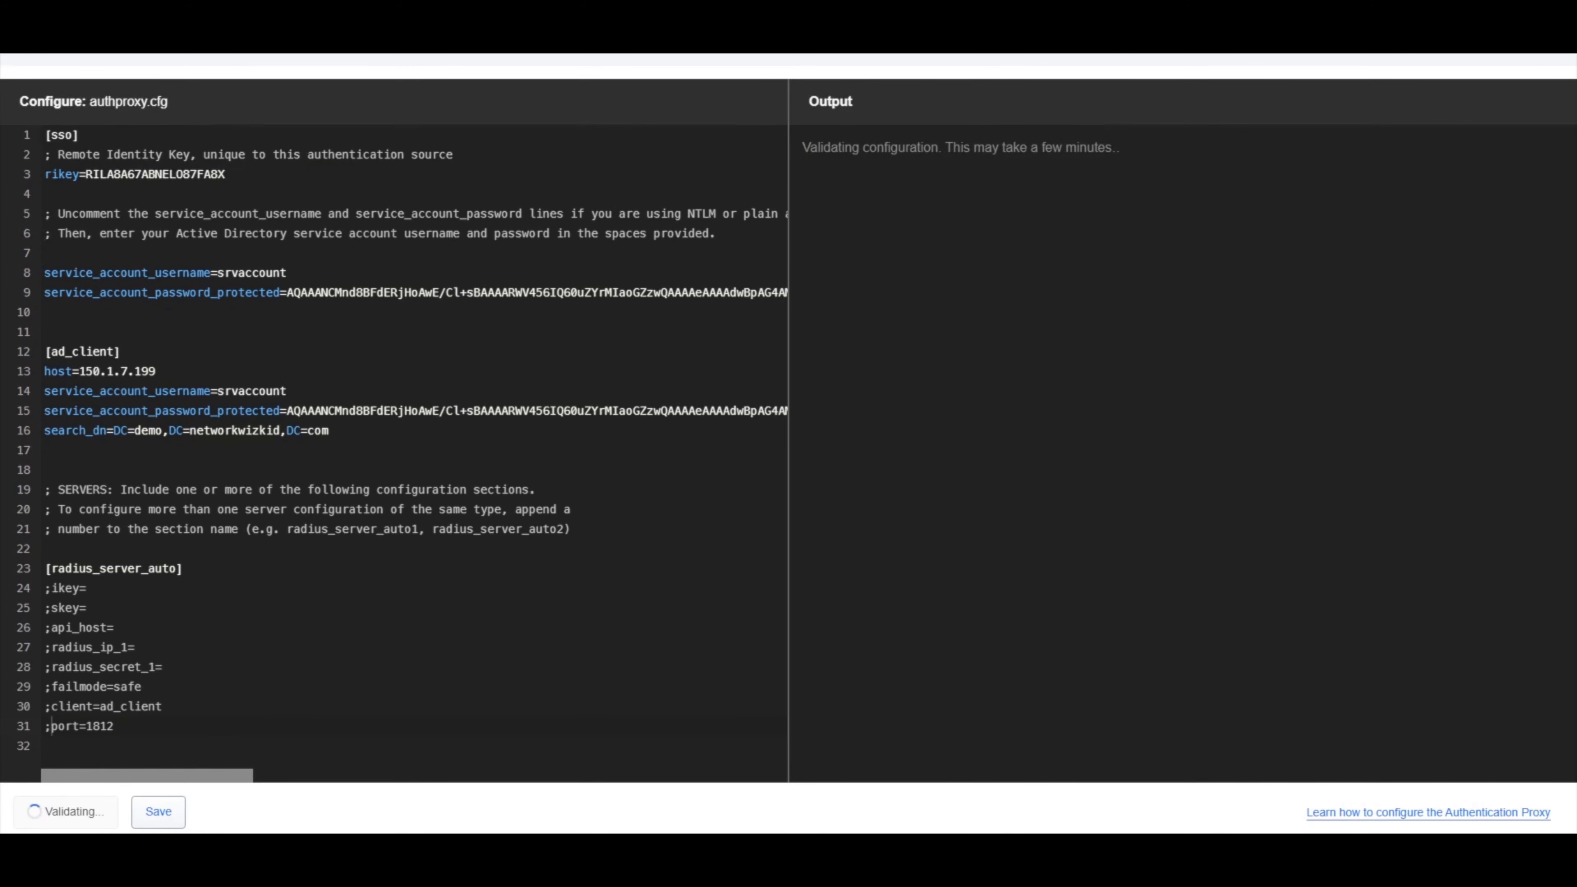
scroll(1182, 493, down, 3)
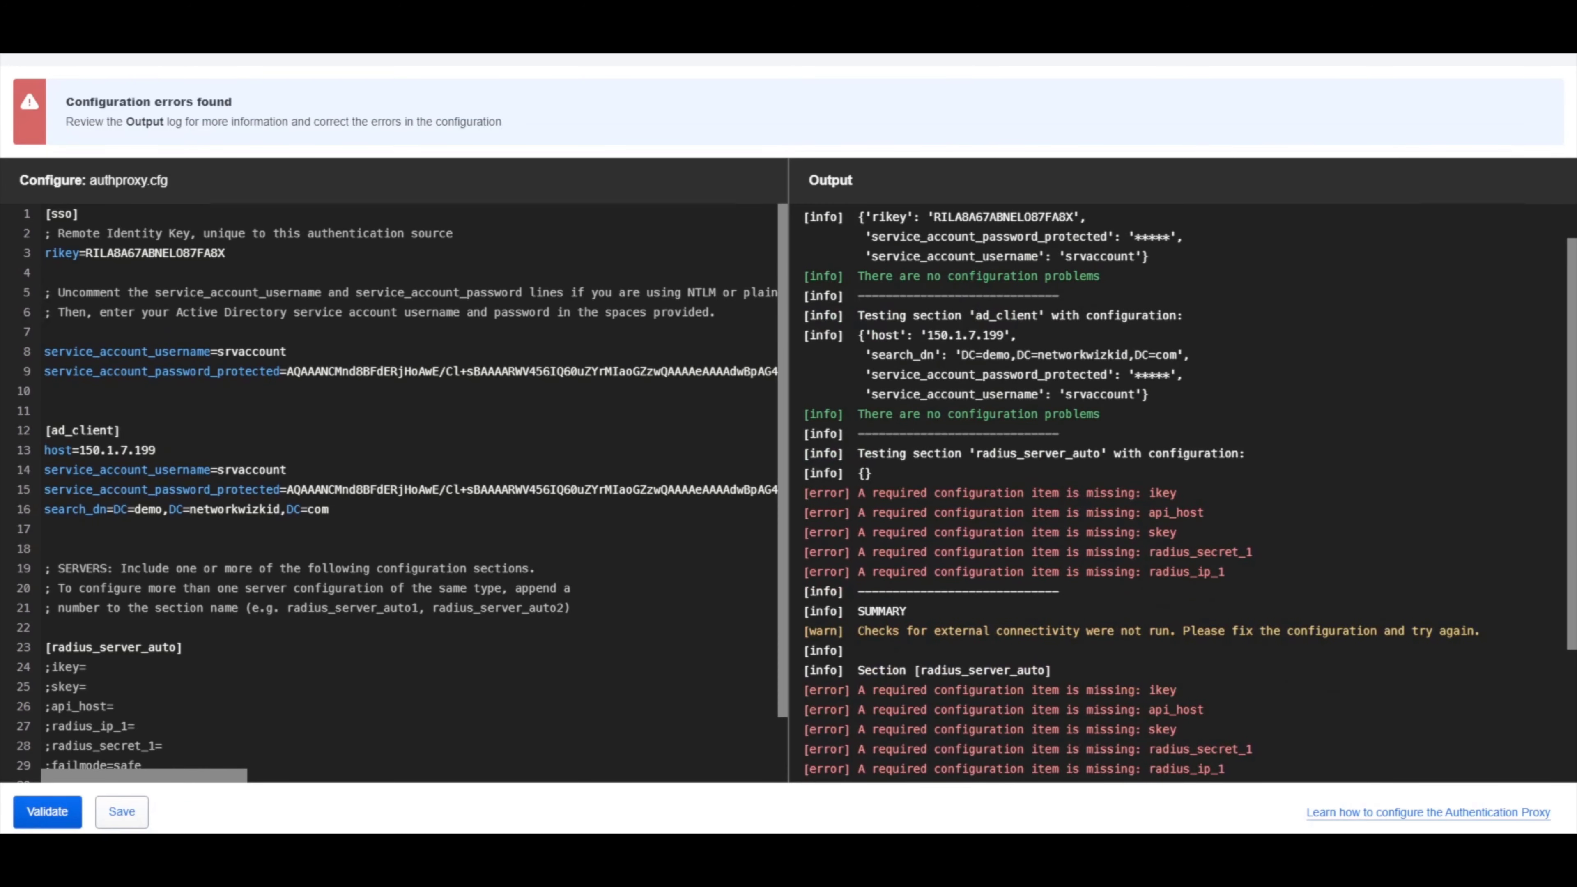
scroll(1183, 492, up, 3)
scroll(1182, 493, down, 2)
scroll(394, 493, down, 2)
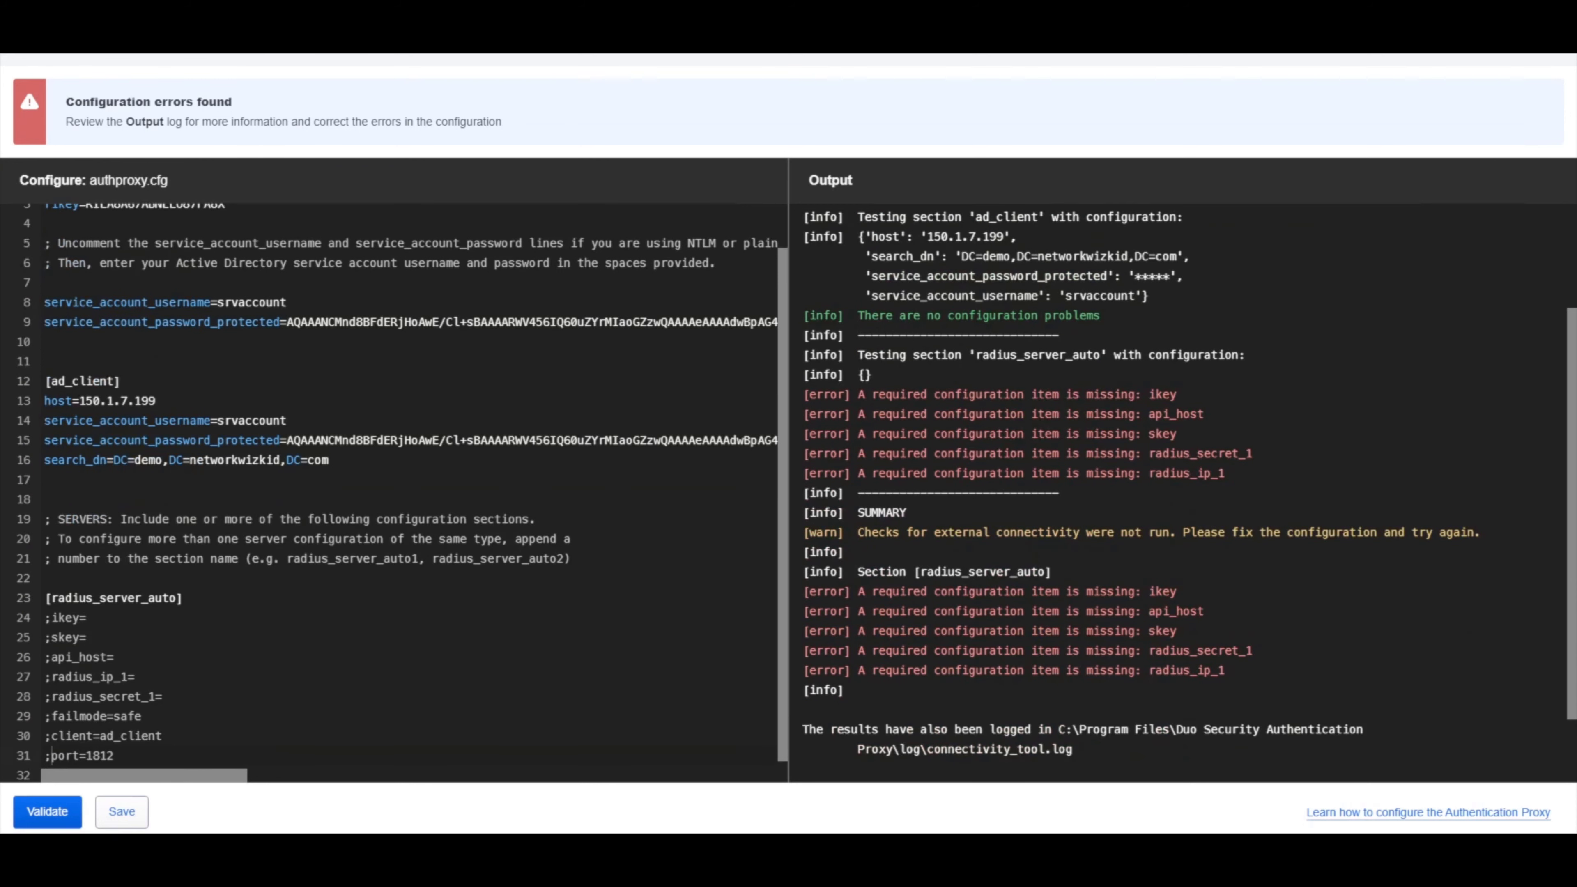
scroll(1183, 492, down, 1)
scroll(1183, 493, down, 1)
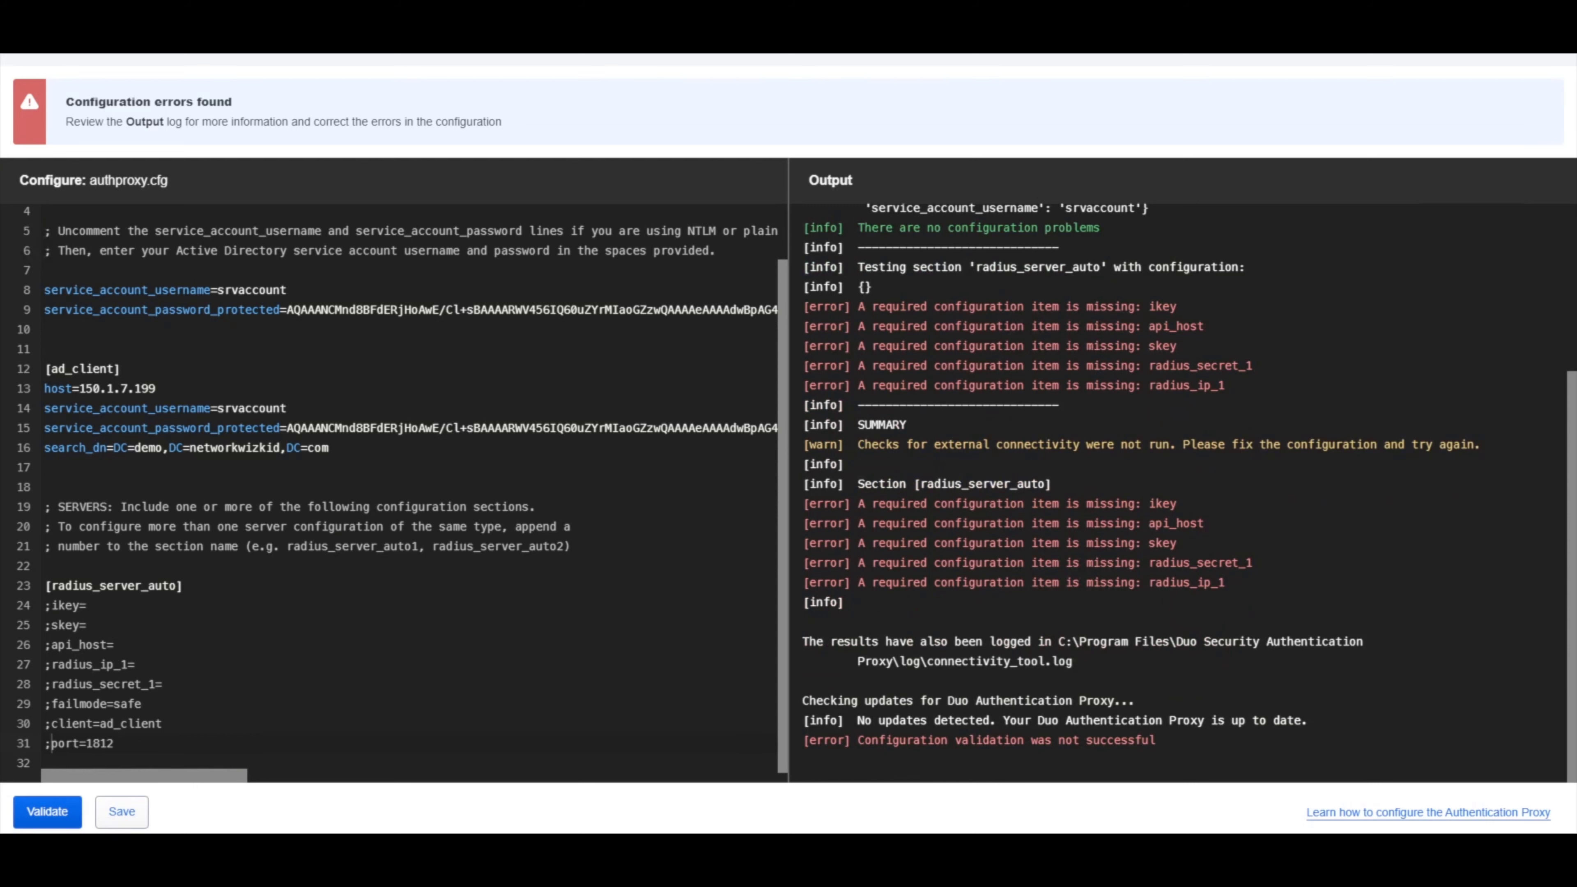
Comment out the [radius_server_auto] header on line 23, save, and validate with no issues.
click(45, 585)
text(;)
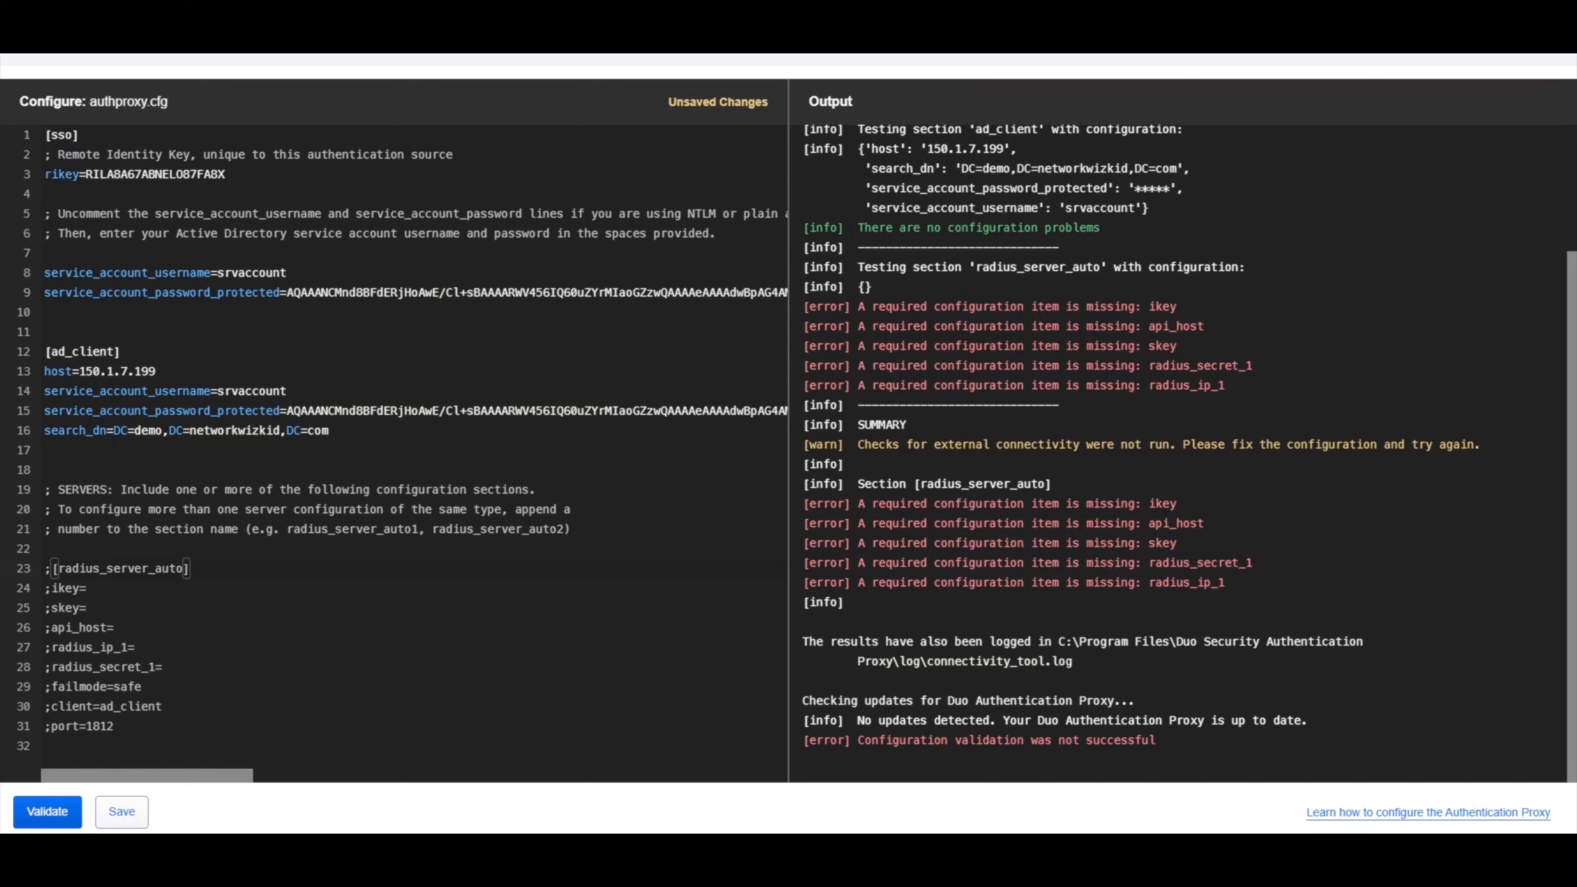
click(121, 811)
key(Return)
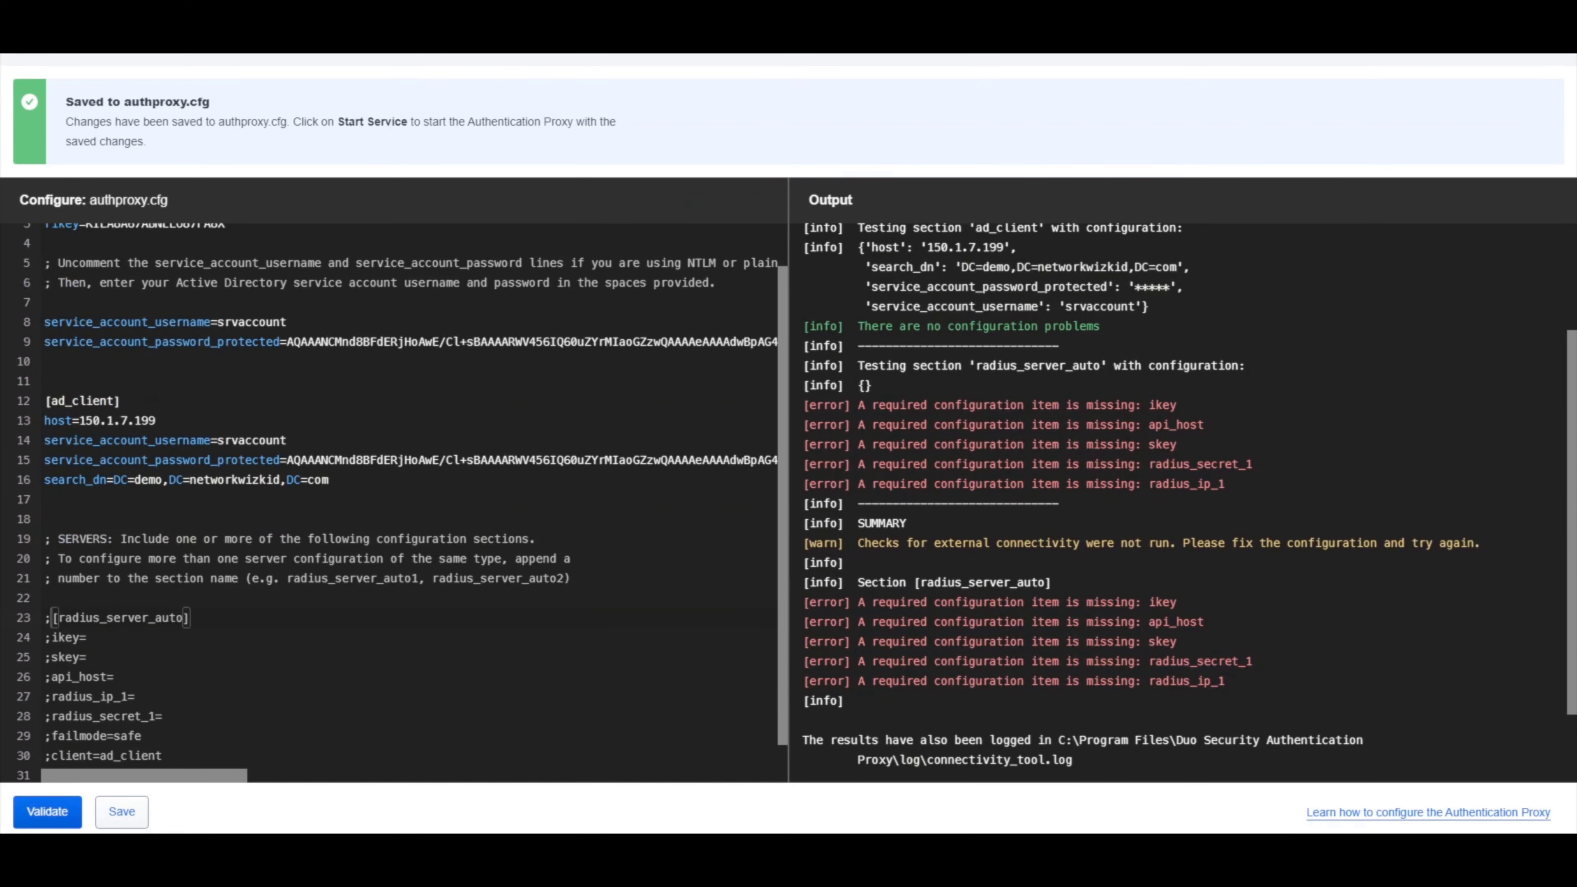
scroll(394, 497, down, 1)
click(48, 810)
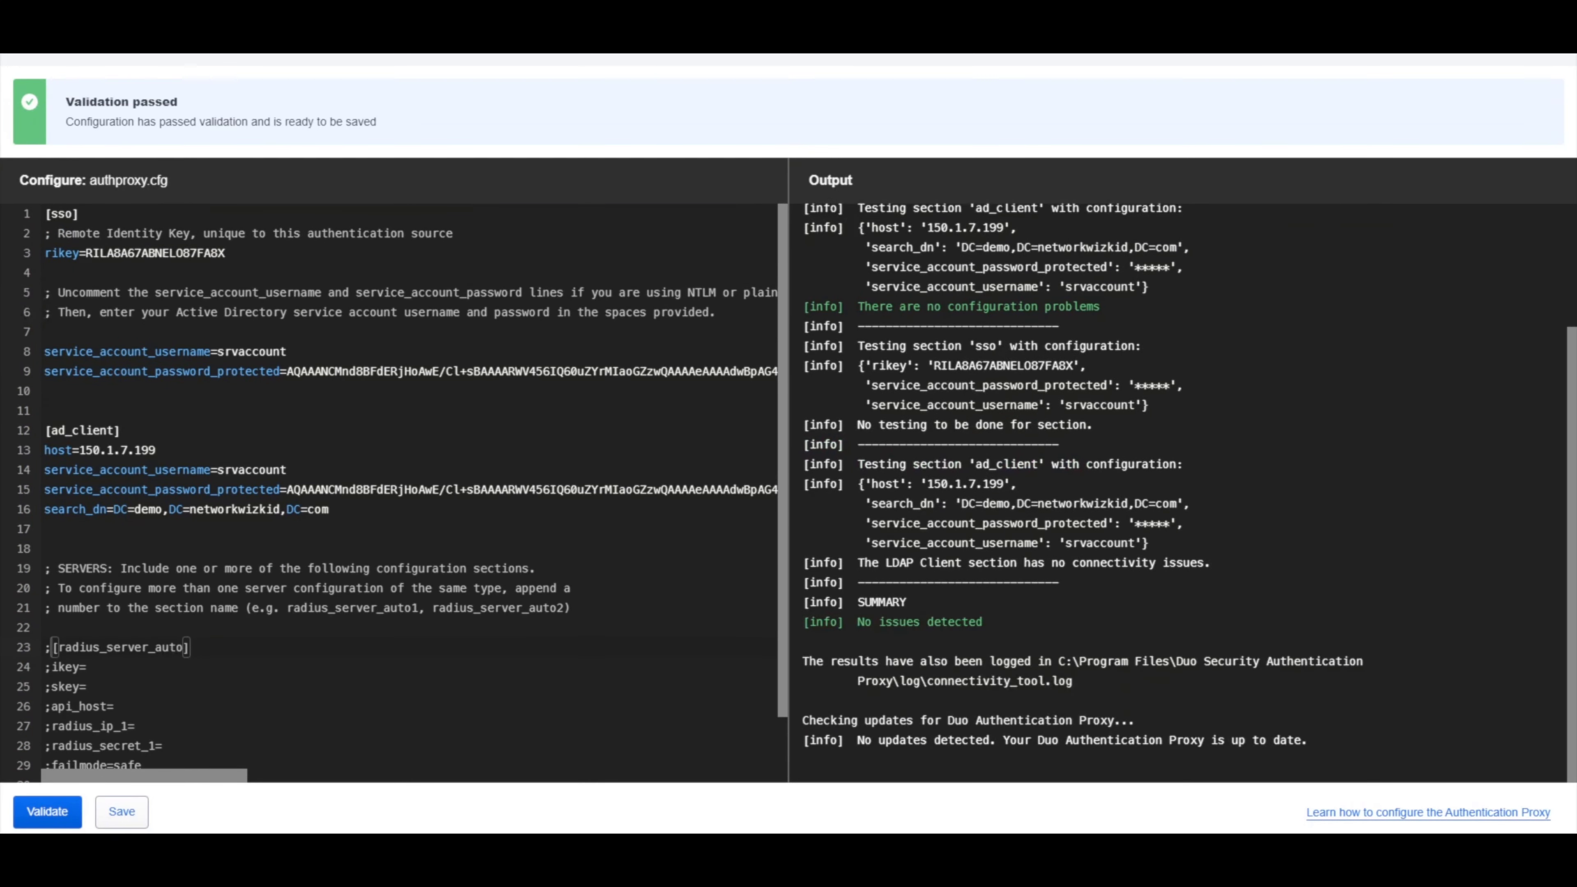
scroll(1180, 490, up, 3)
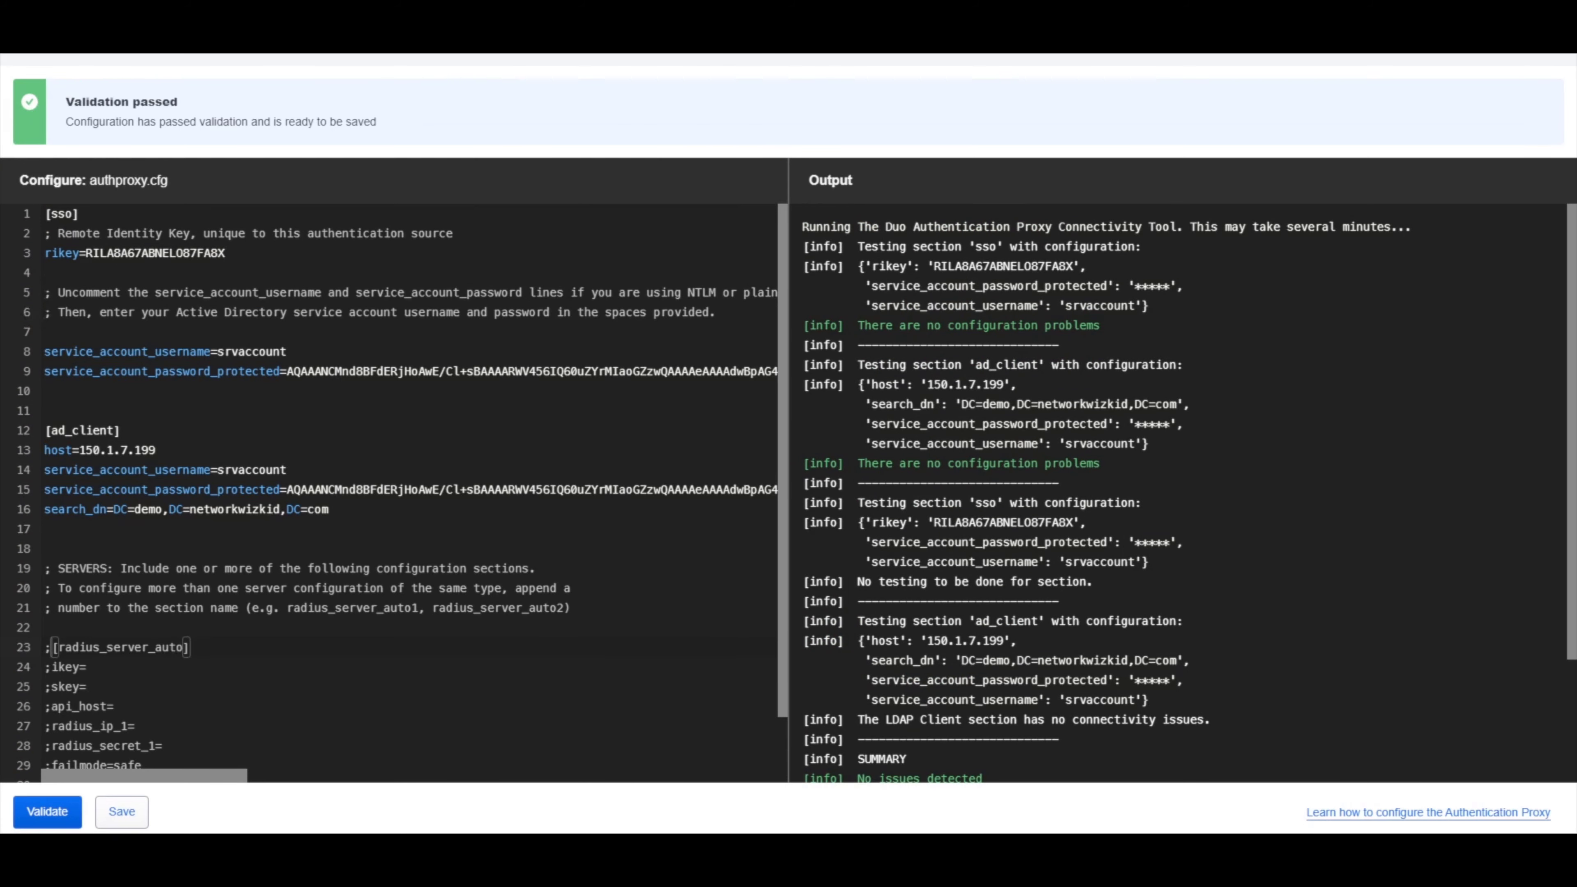
Rerun the recalled enrollment command in Command Prompt so the proxy service starts.
mouse_move(343, 846)
click(428, 785)
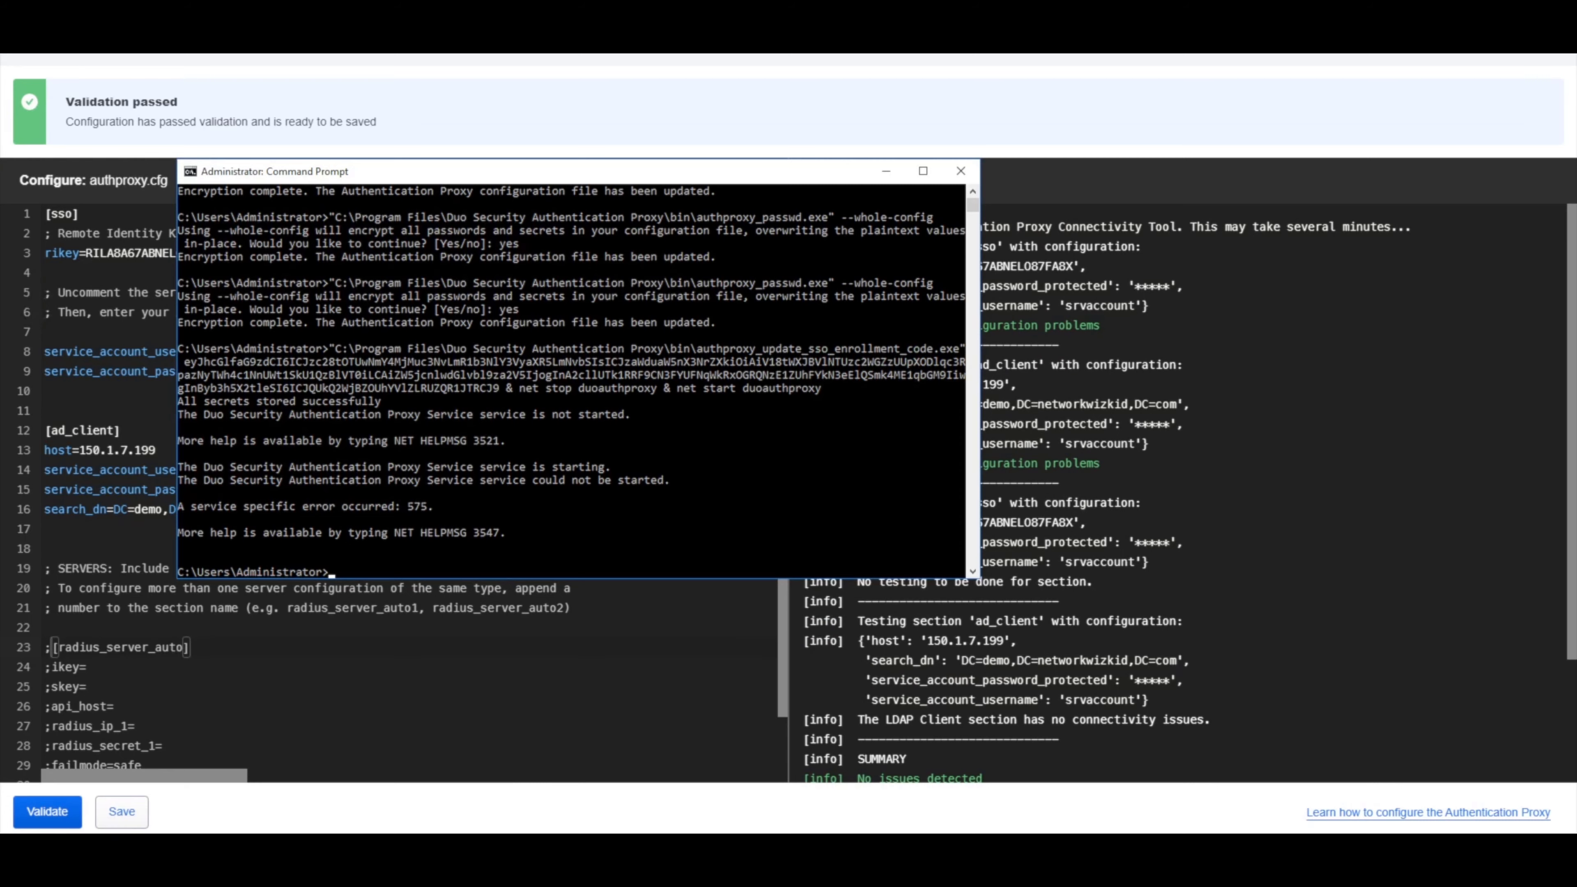
key(Return)
key(Return)
key(Up)
key(Return)
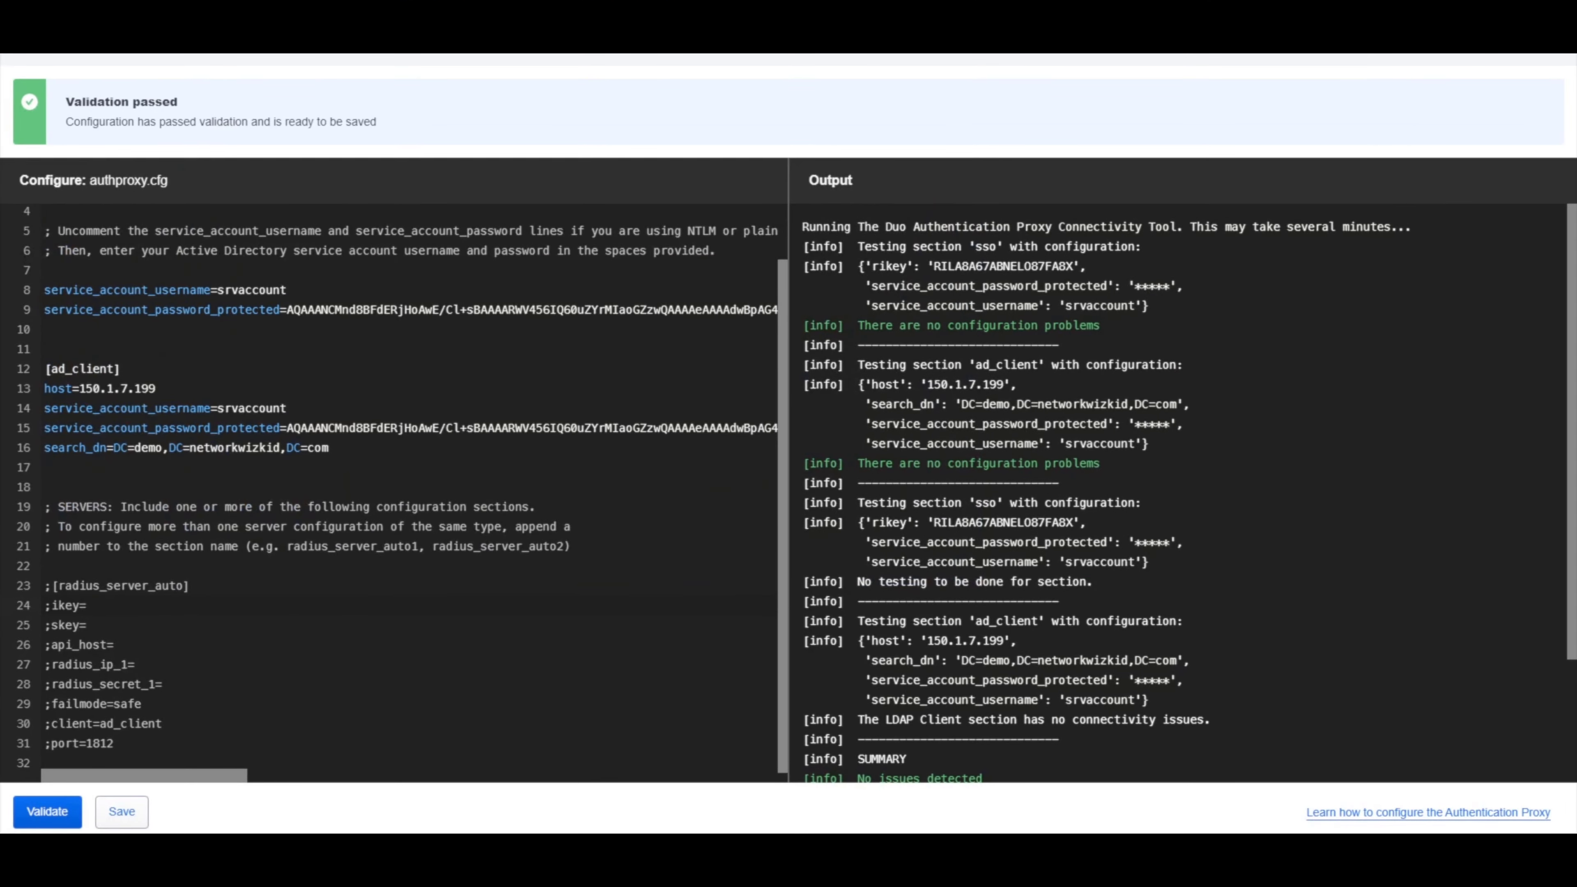
Point out the commented-out radius_server_auto lines and check the console's successful service start.
drag(58, 586, 115, 744)
click(116, 743)
click(424, 846)
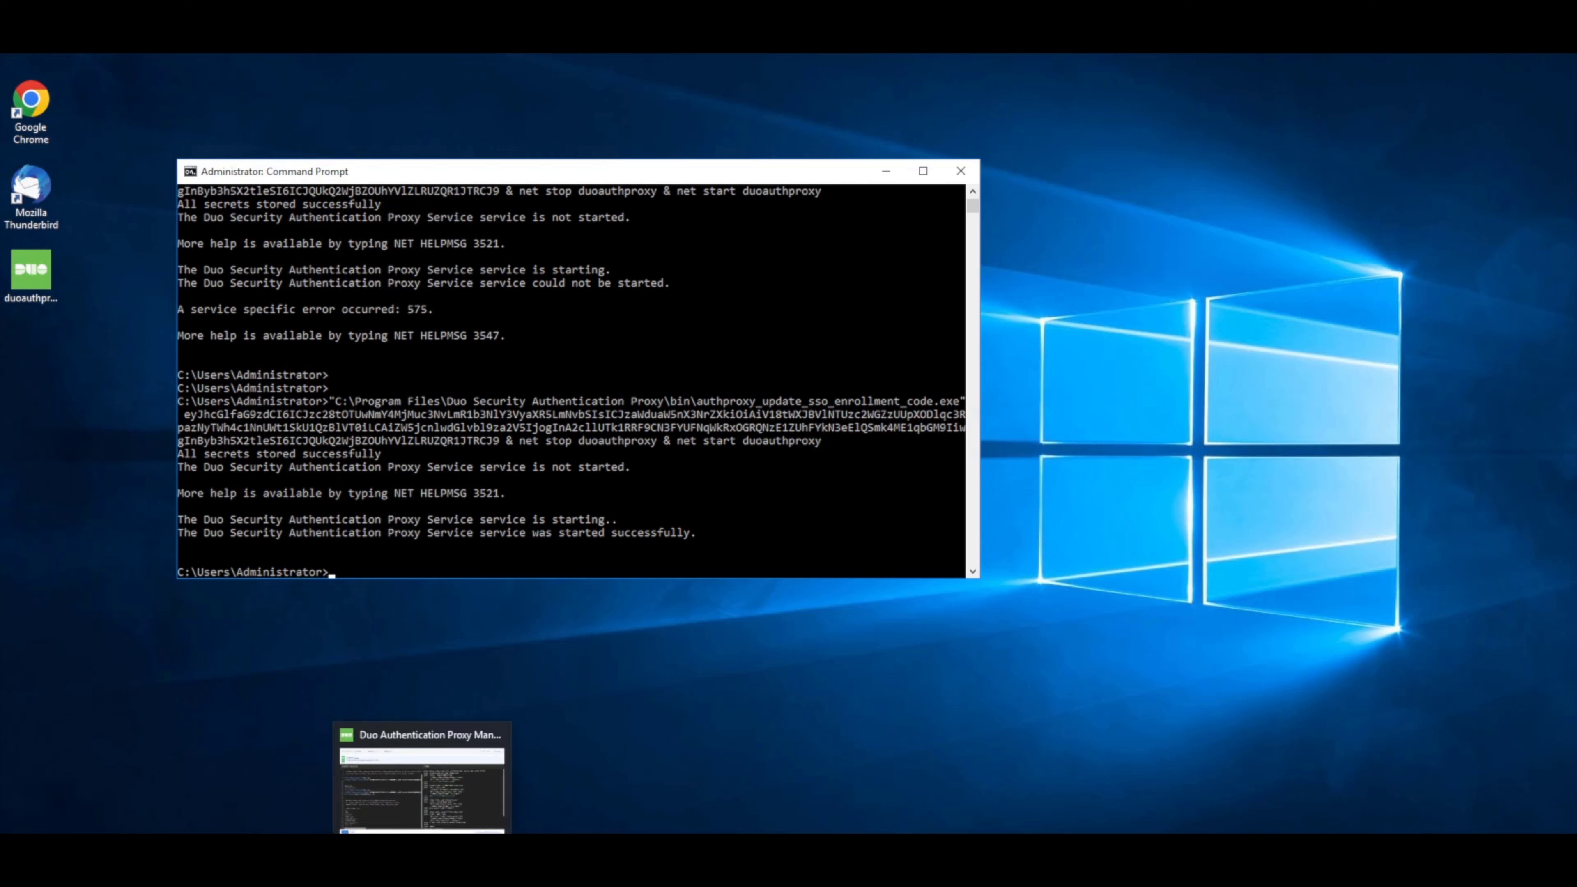
click(423, 846)
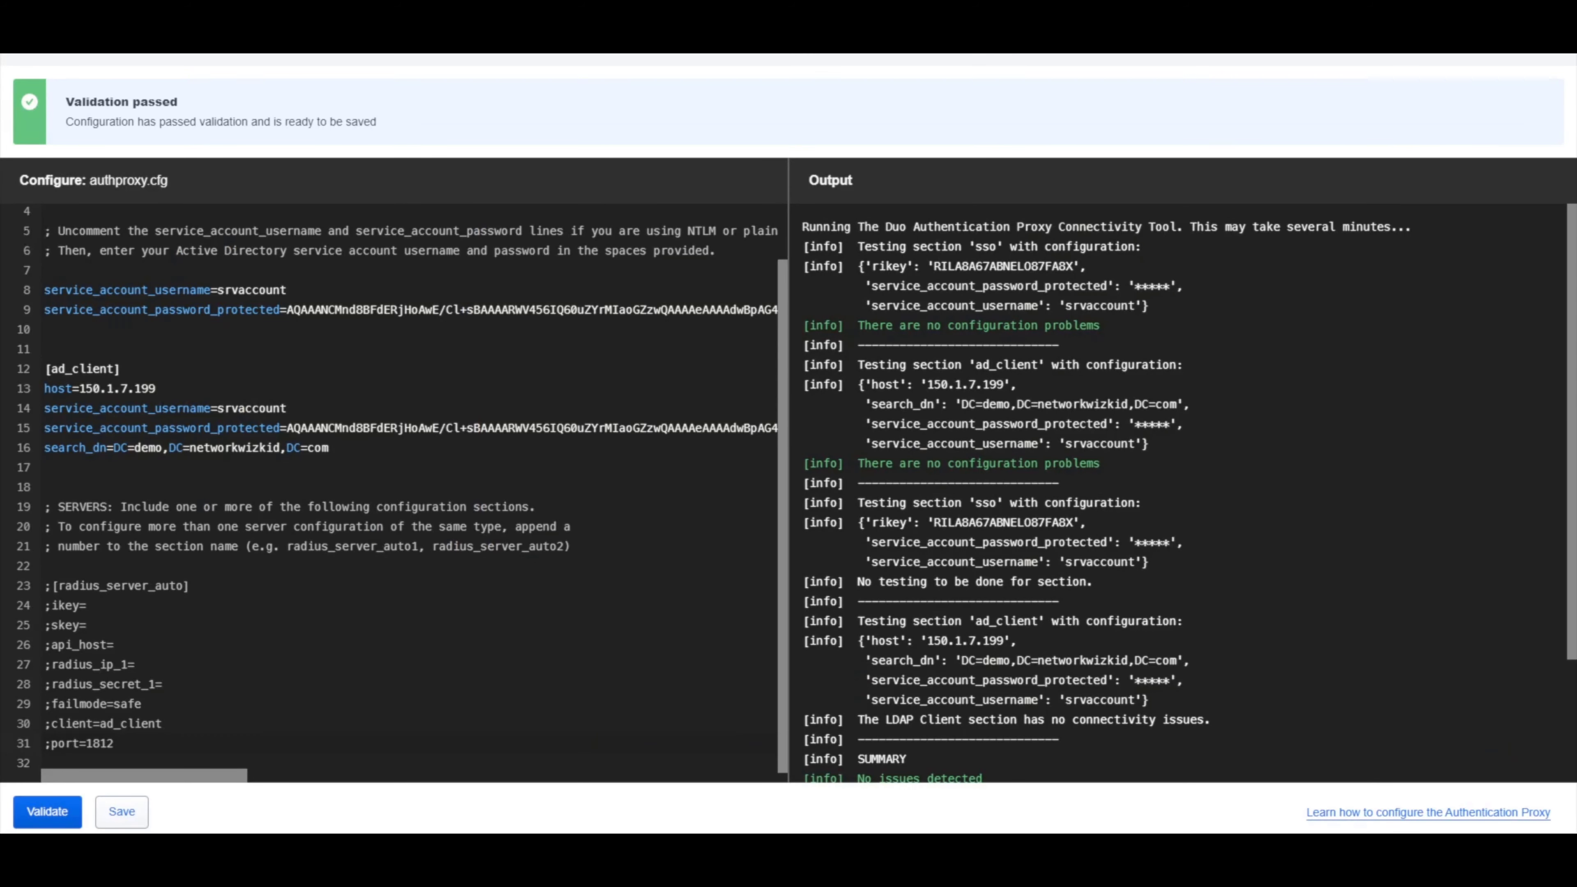
Confirm 'No issues detected' in the output, then scroll to the Duo page's 'Verify the proxy is connected' step.
key(super+Down)
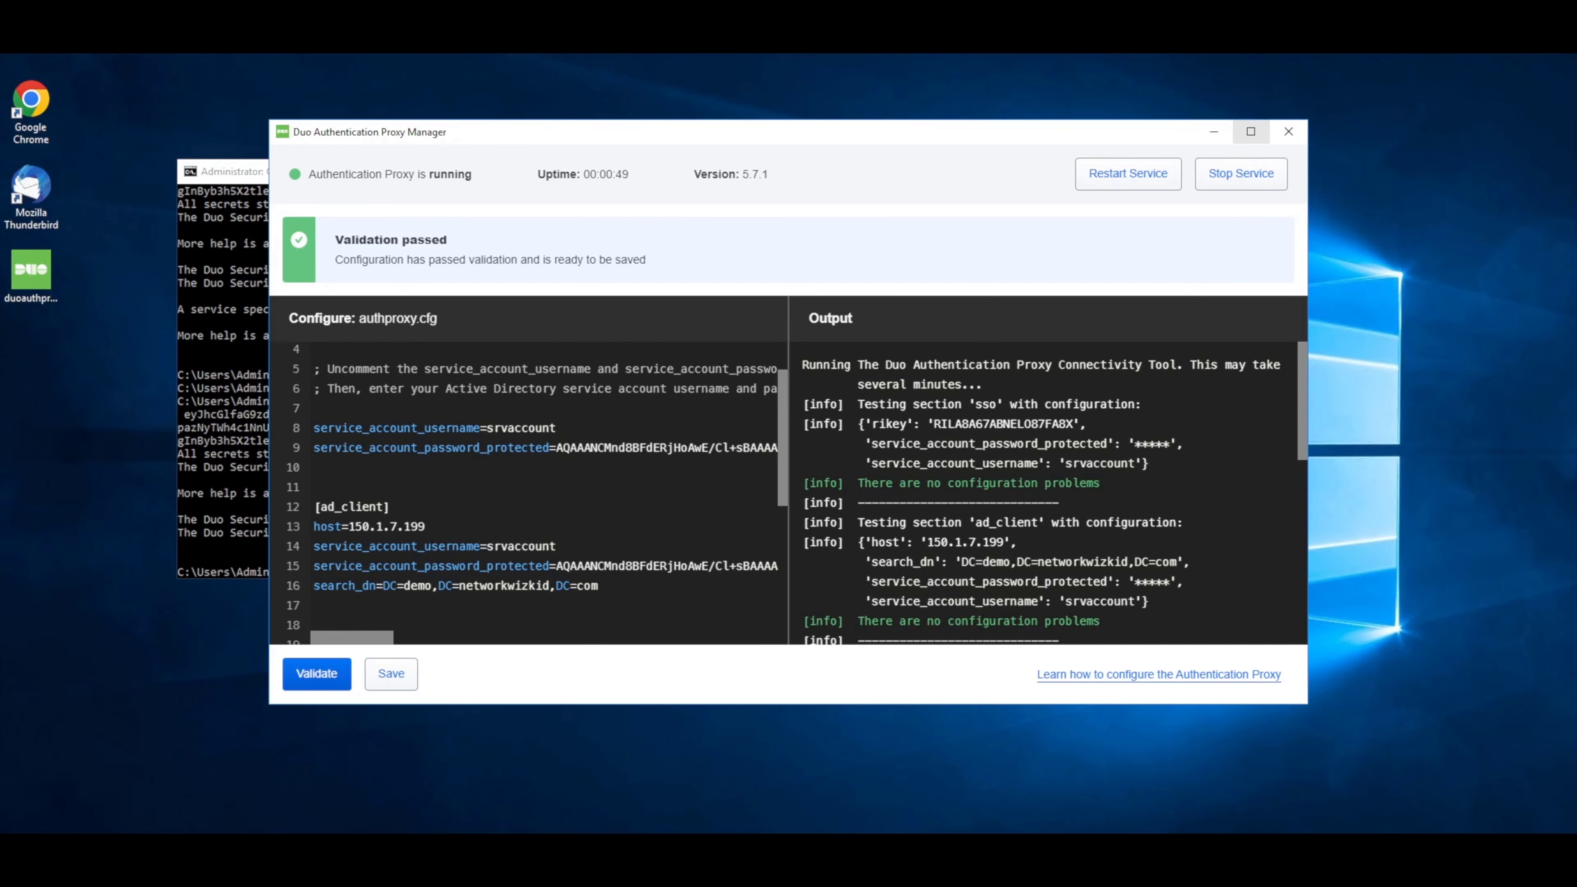
click(1250, 131)
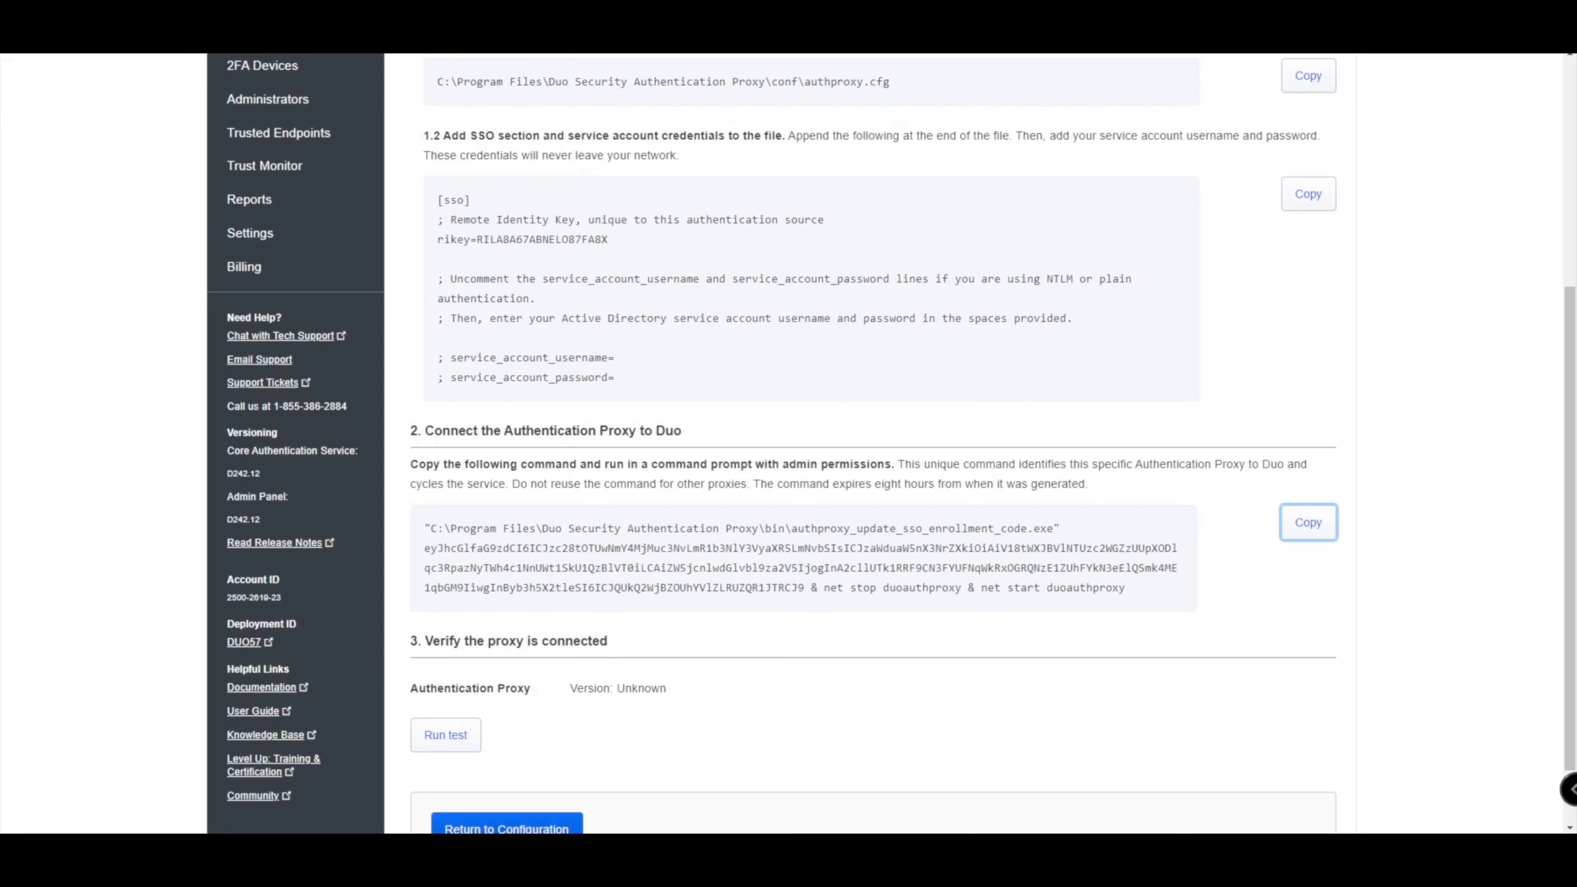
scroll(869, 435, down, 2)
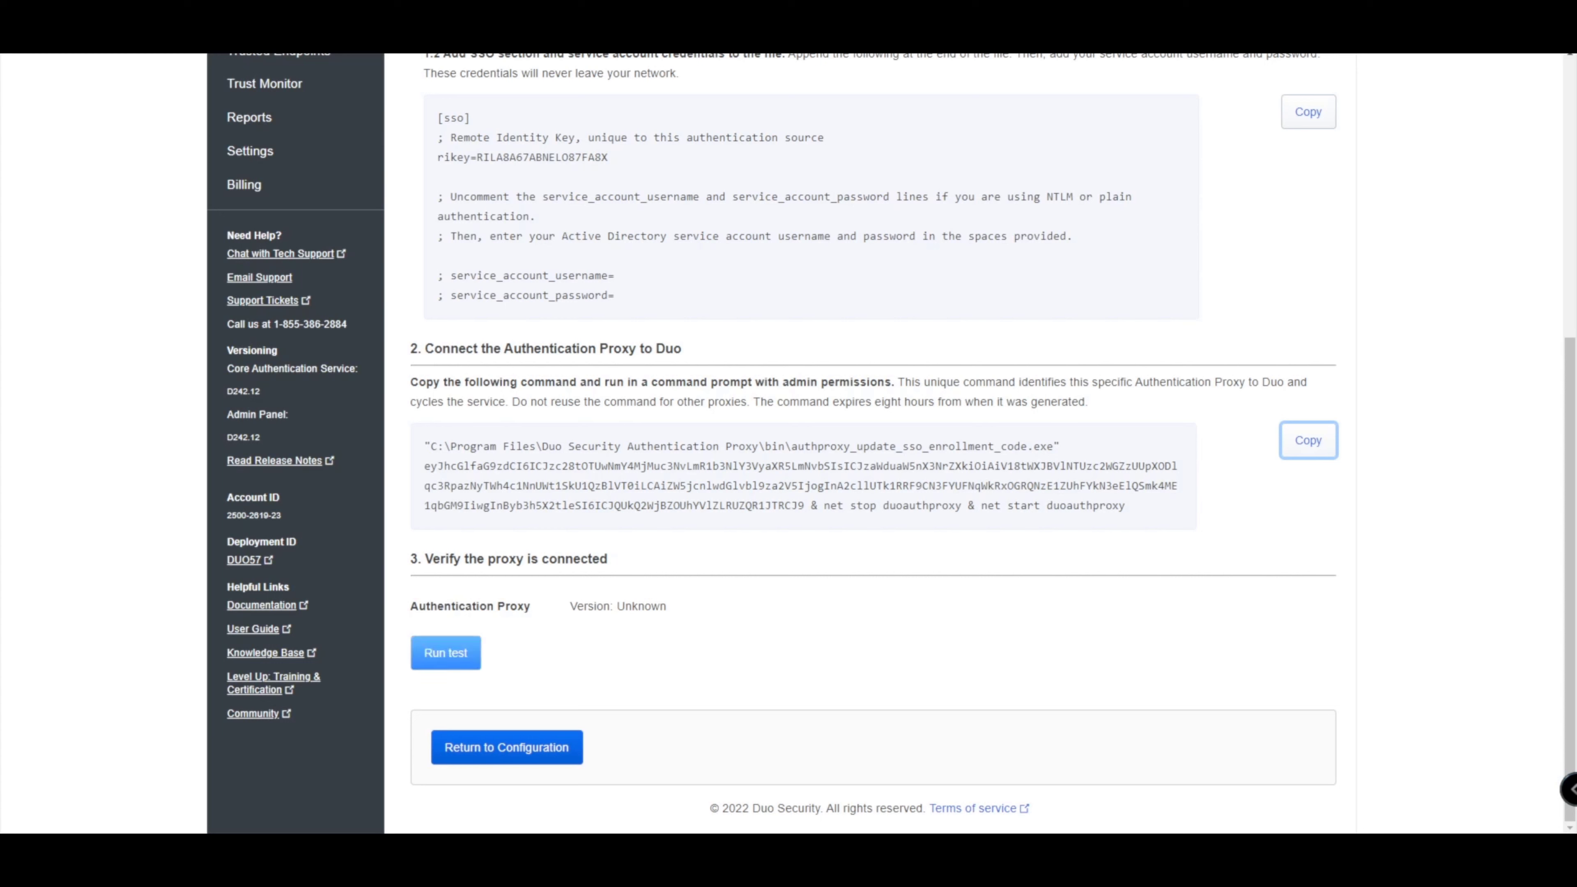
Run the proxy connection test twice; both runs report Not connected to Duo.
click(446, 653)
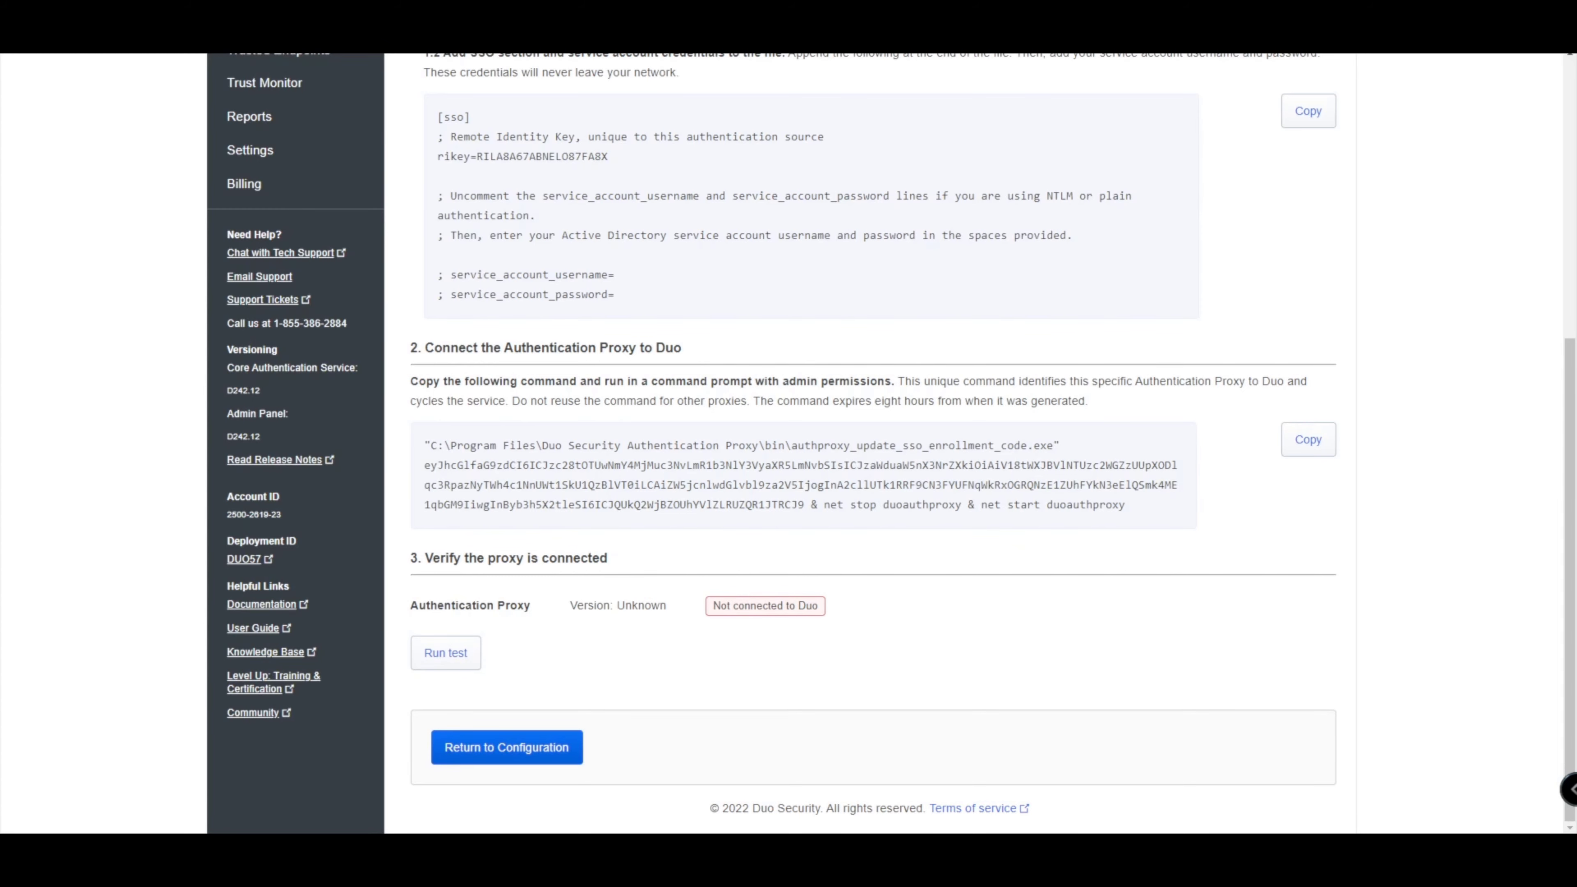
scroll(891, 439, up, 6)
scroll(892, 439, down, 6)
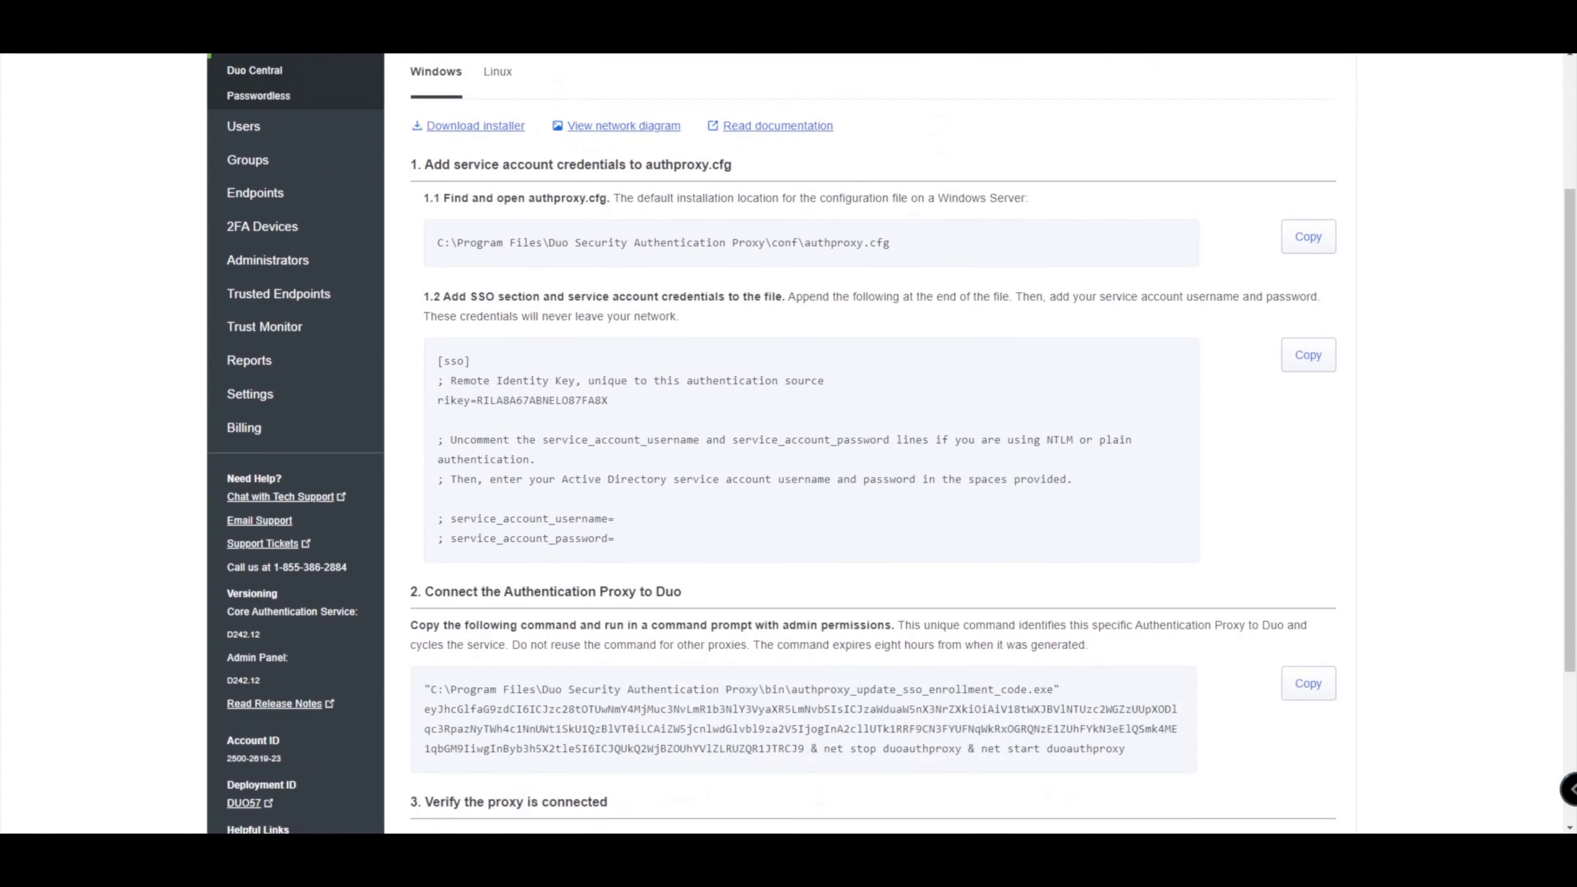
click(446, 653)
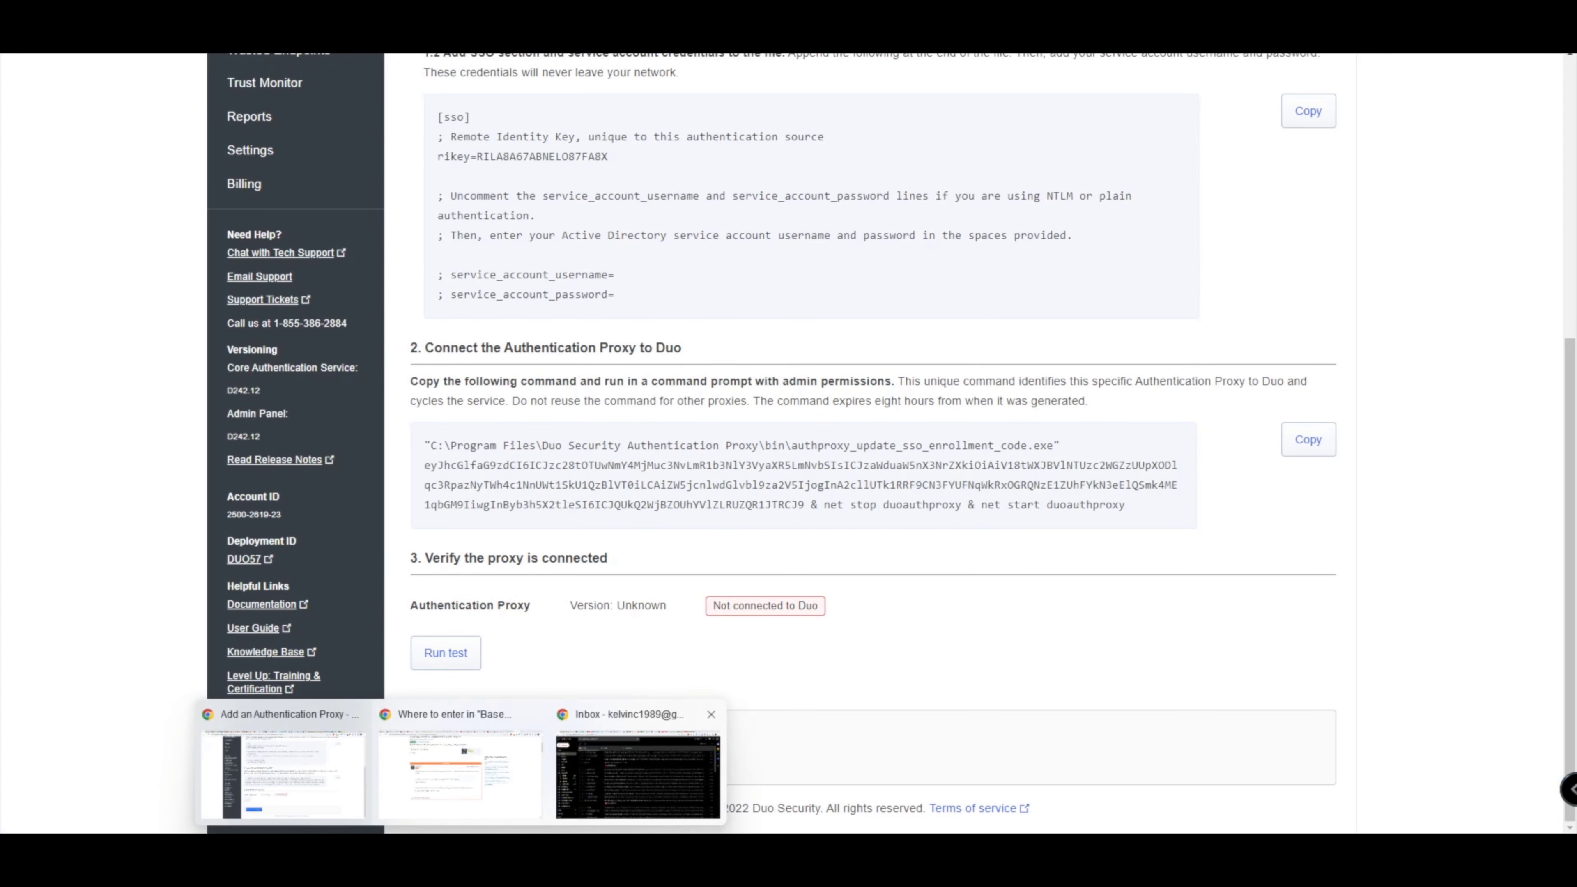
Return to the remote server session showing the proxy's conf folder.
mouse_move(677, 850)
click(592, 772)
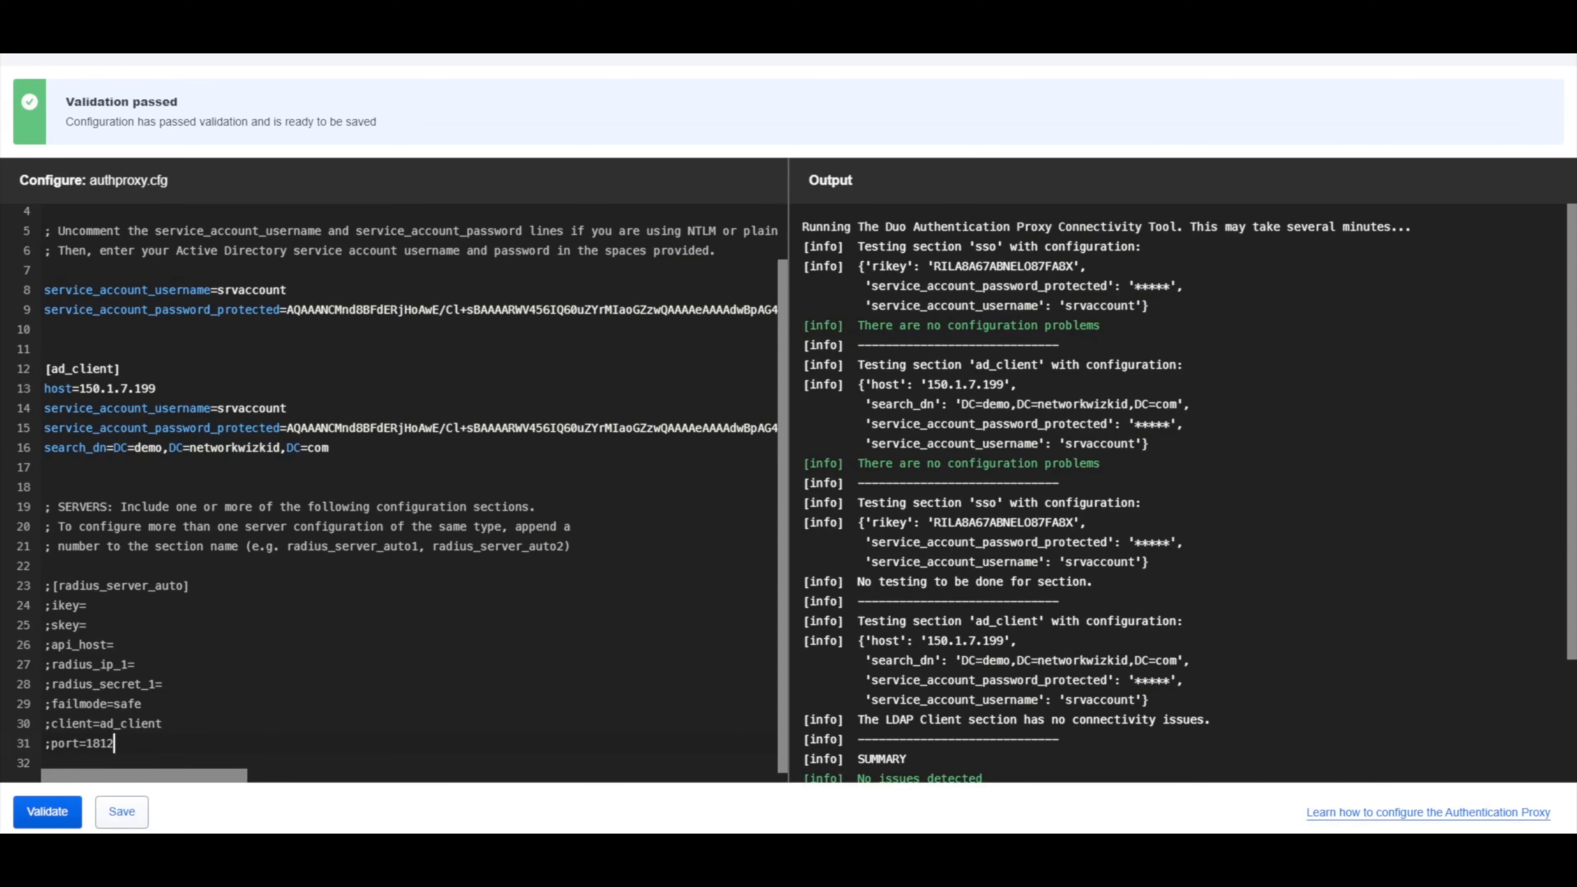
scroll(398, 491, up, 1)
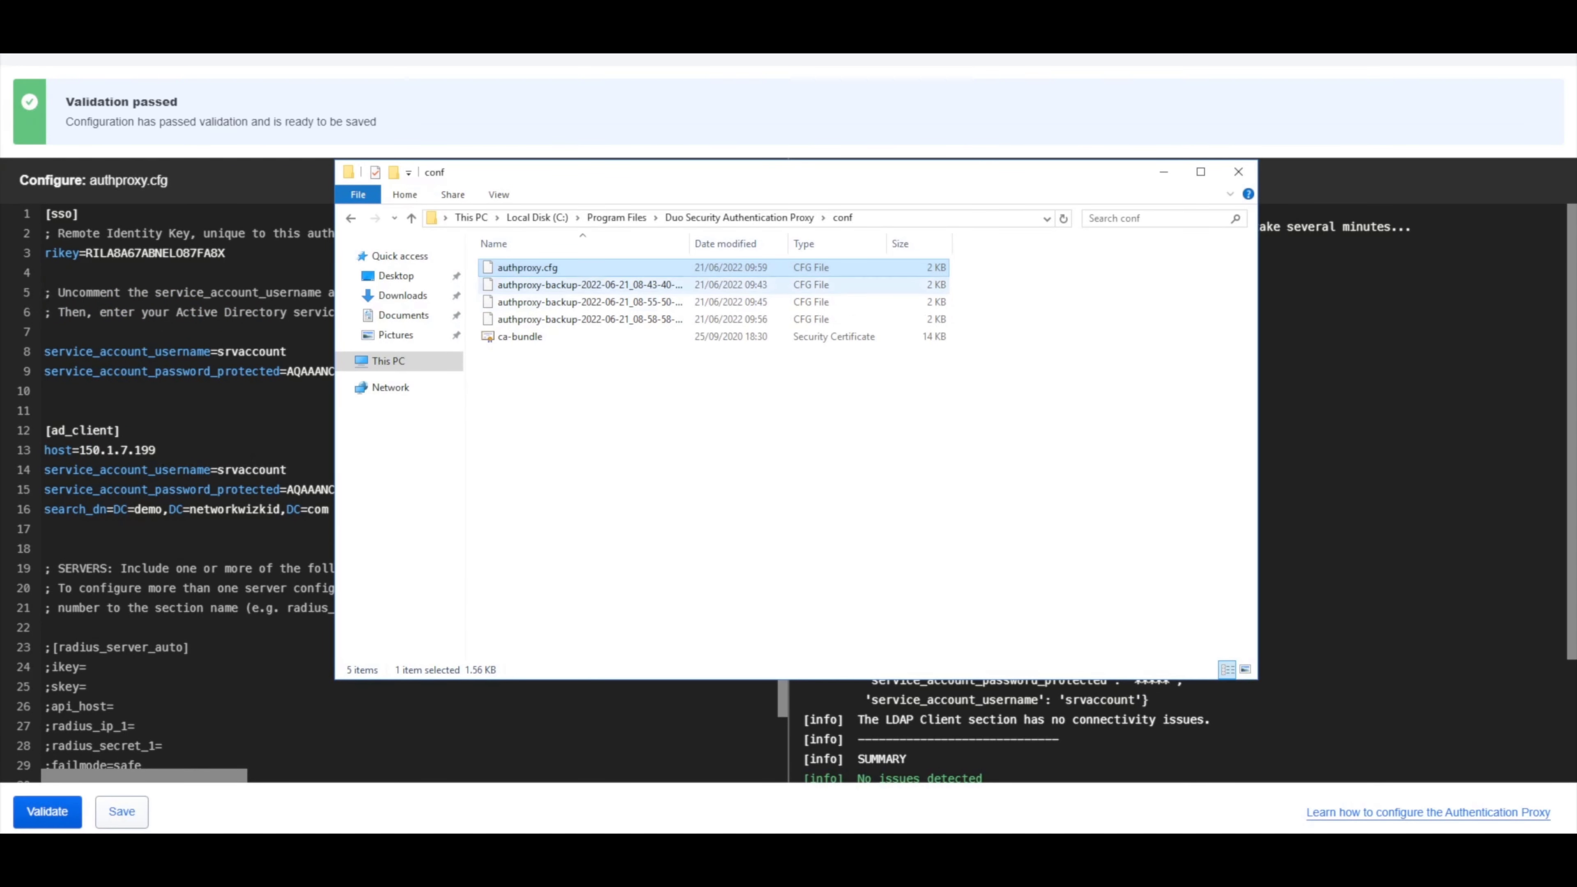
Open the authproxy log from Program Files > Duo Security Authentication Proxy > log in Notepad.
click(617, 217)
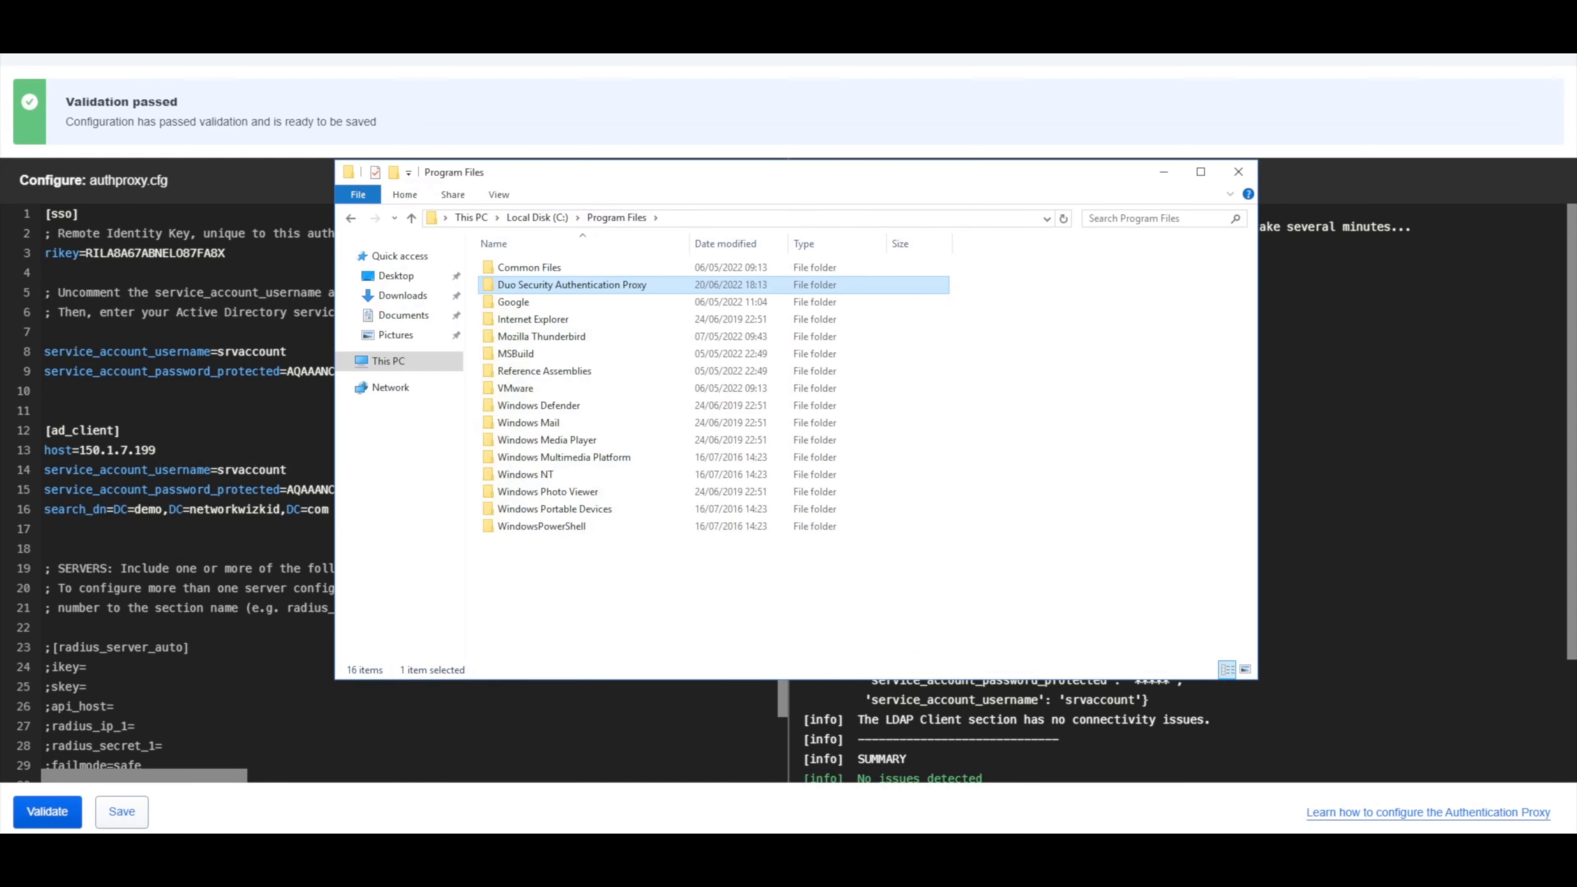
double_click(558, 285)
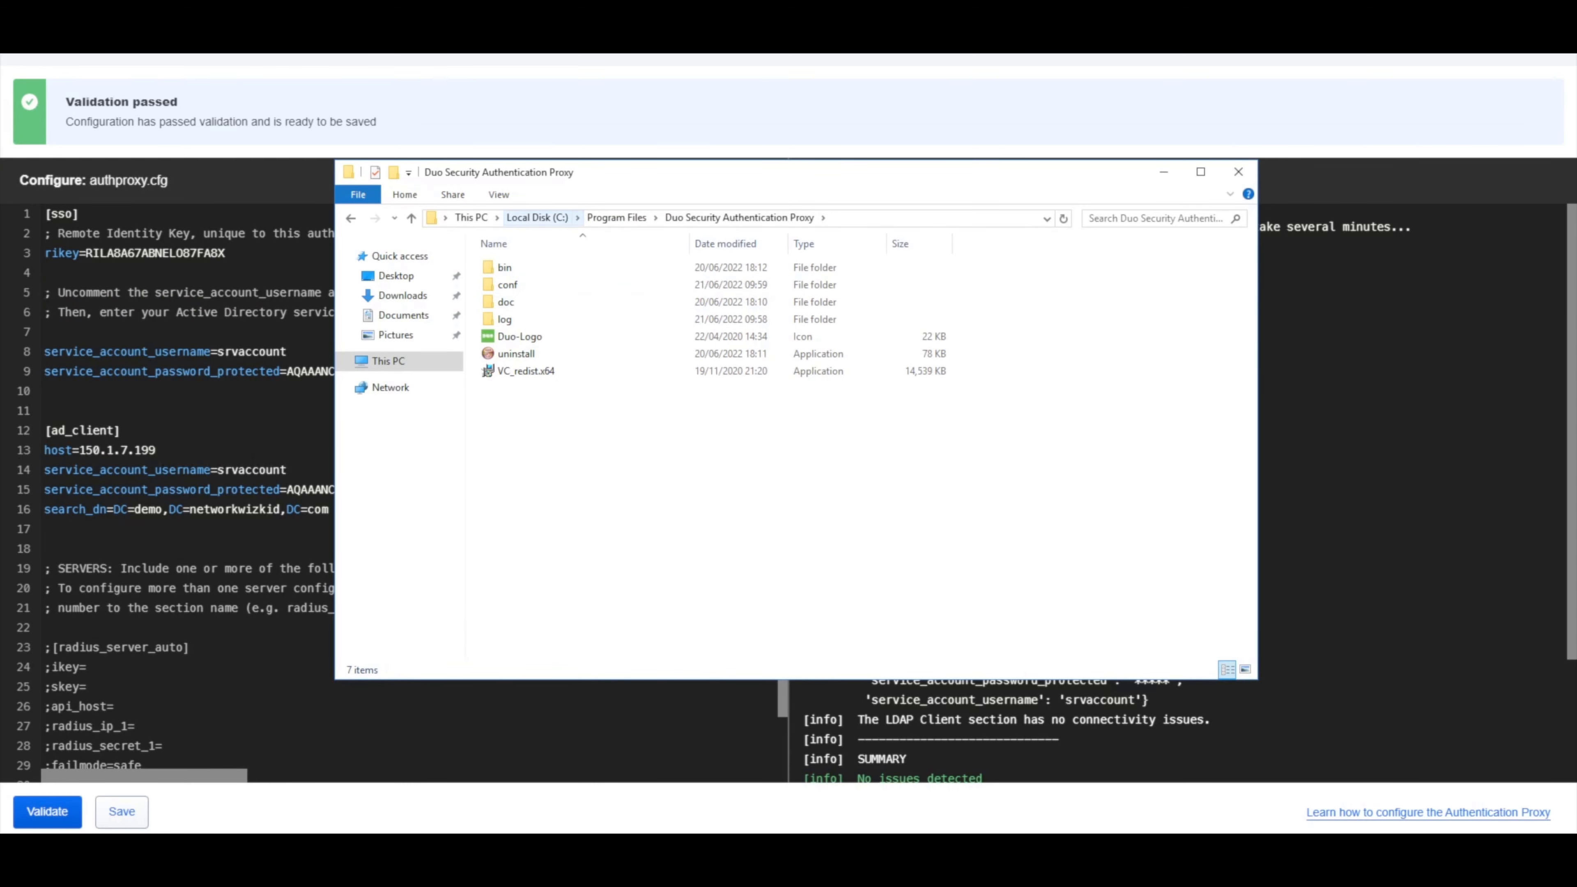
double_click(504, 319)
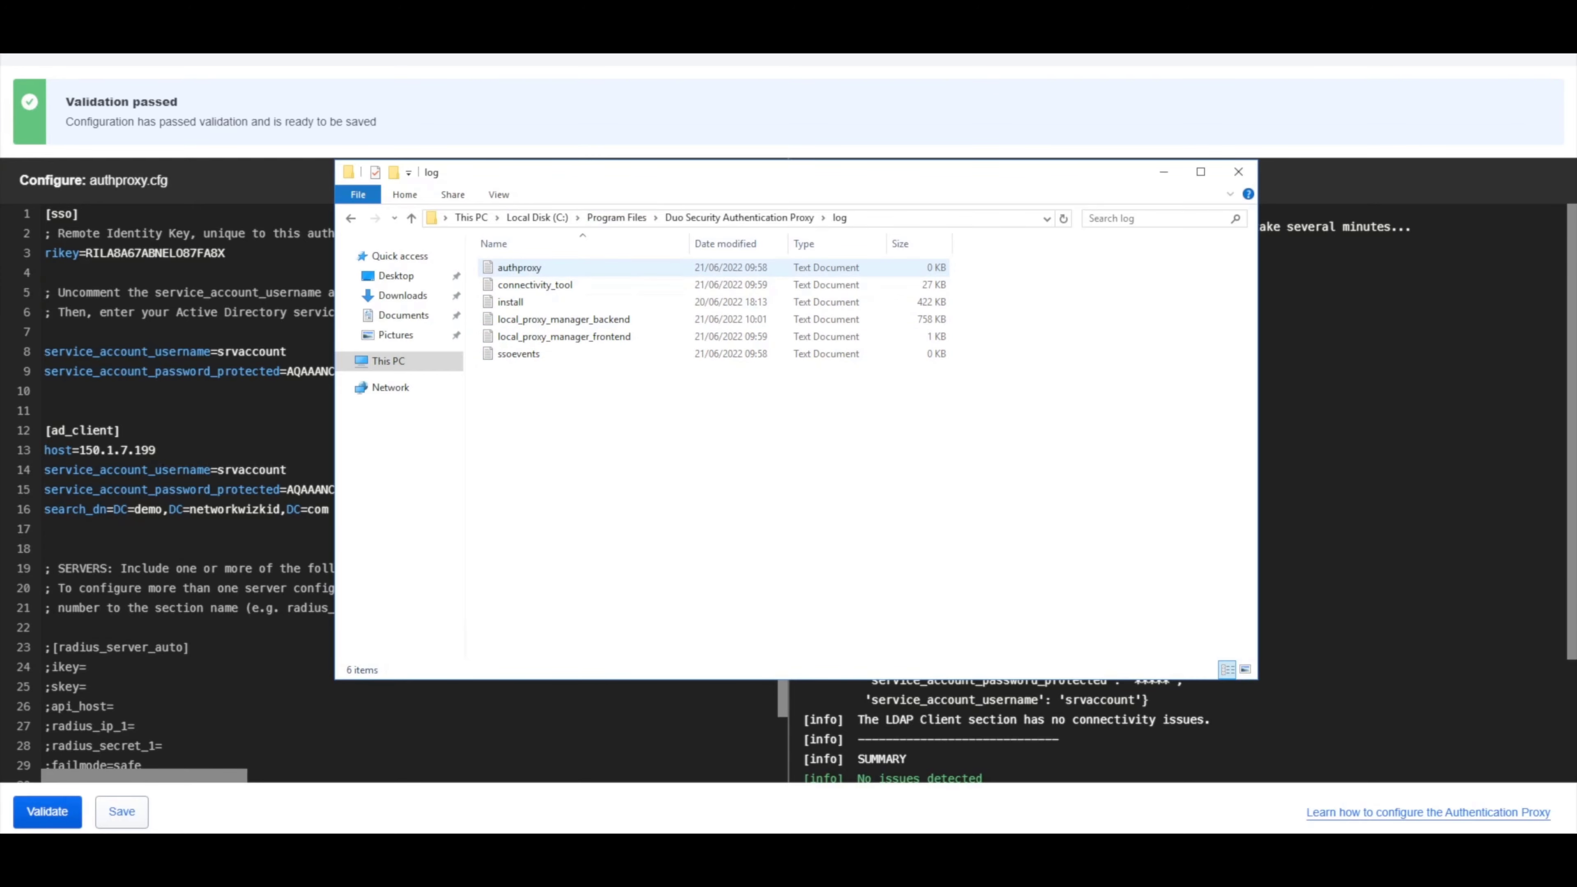
double_click(522, 268)
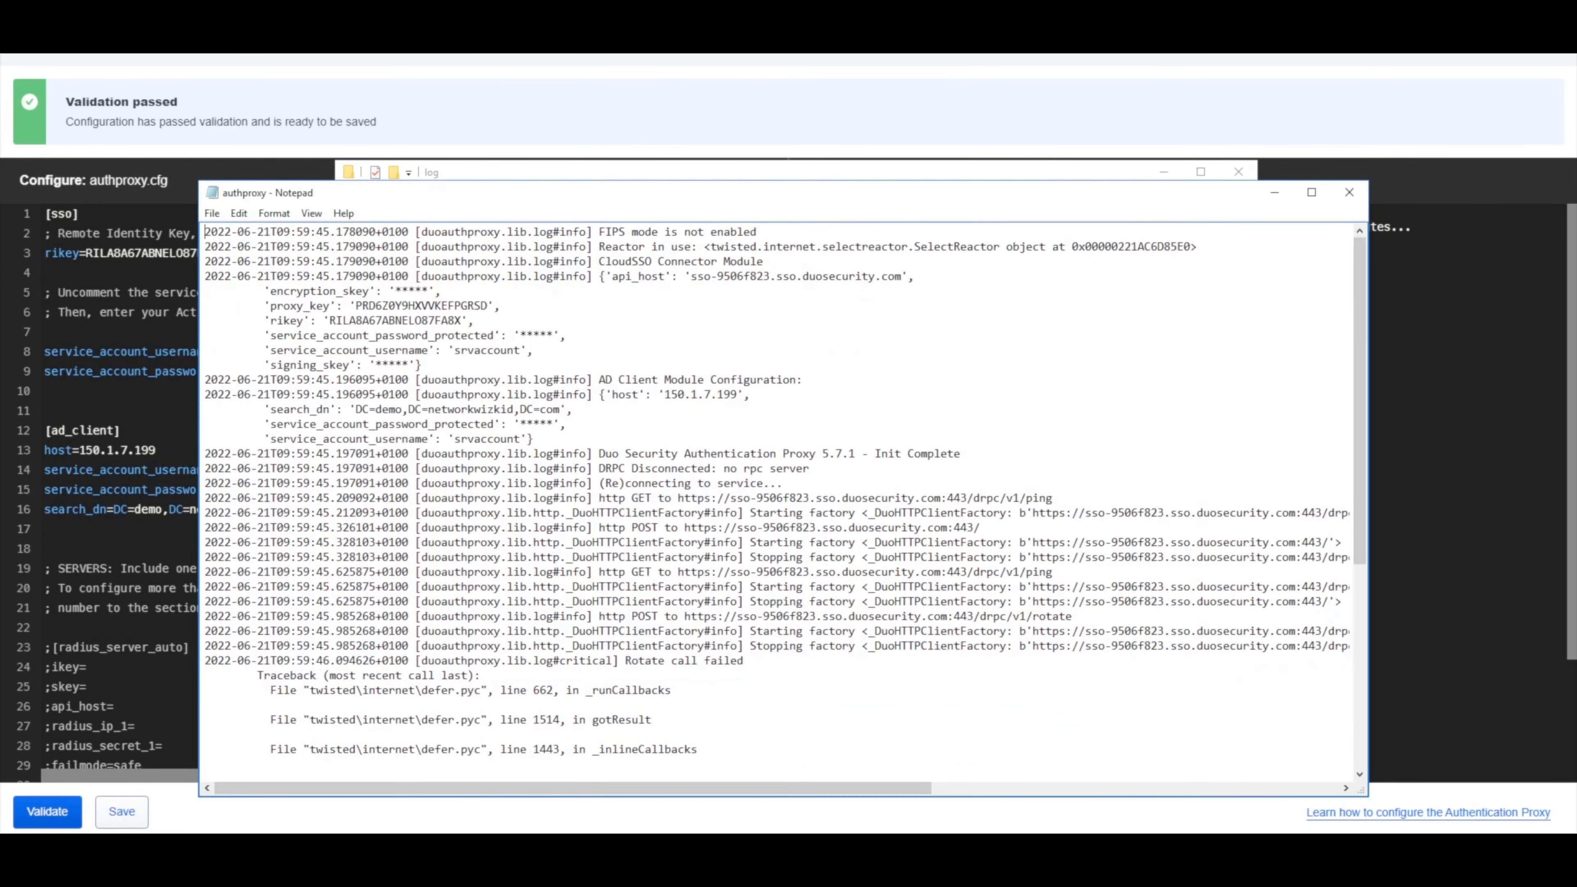
Highlight the 'Rotate call failed' entry and error 40112 requesting a new enrollment command.
drag(1360, 397, 1360, 602)
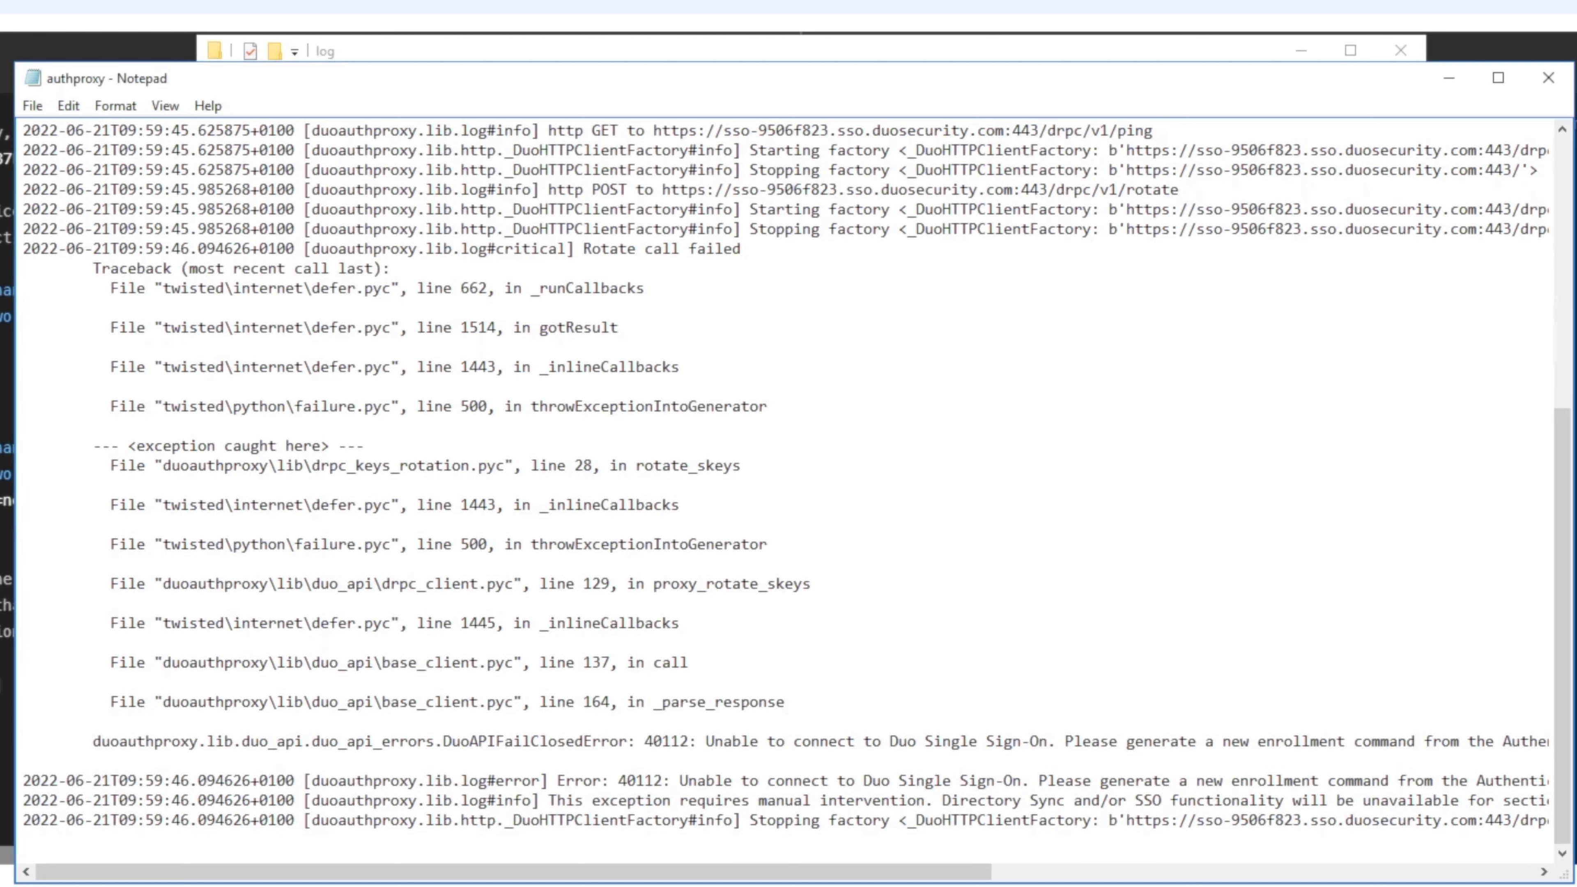
drag(136, 248, 215, 268)
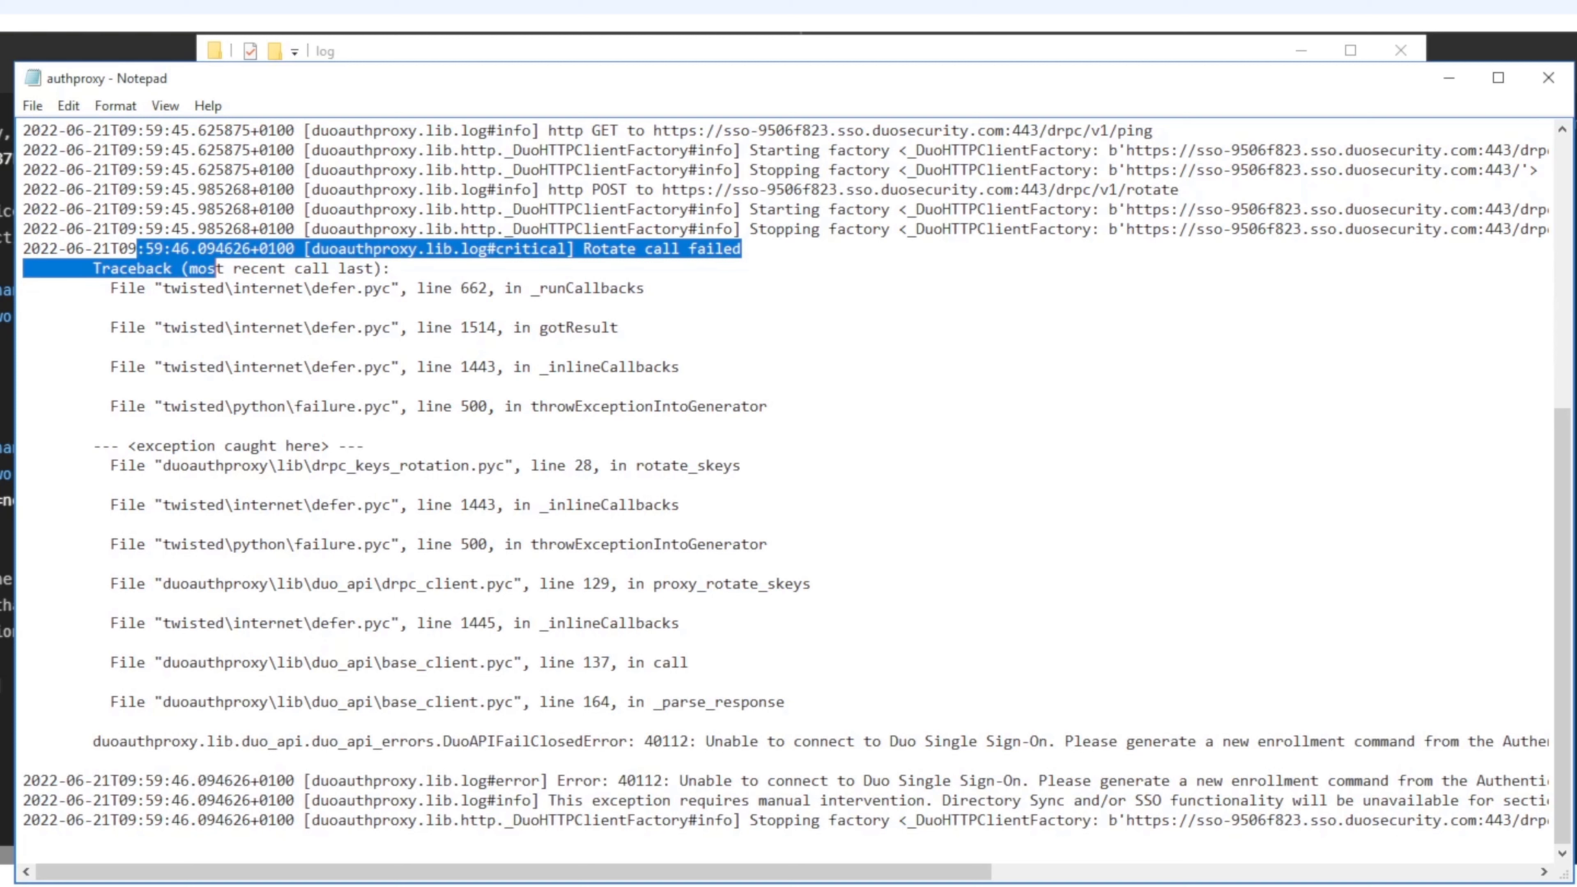
drag(741, 742, 1467, 741)
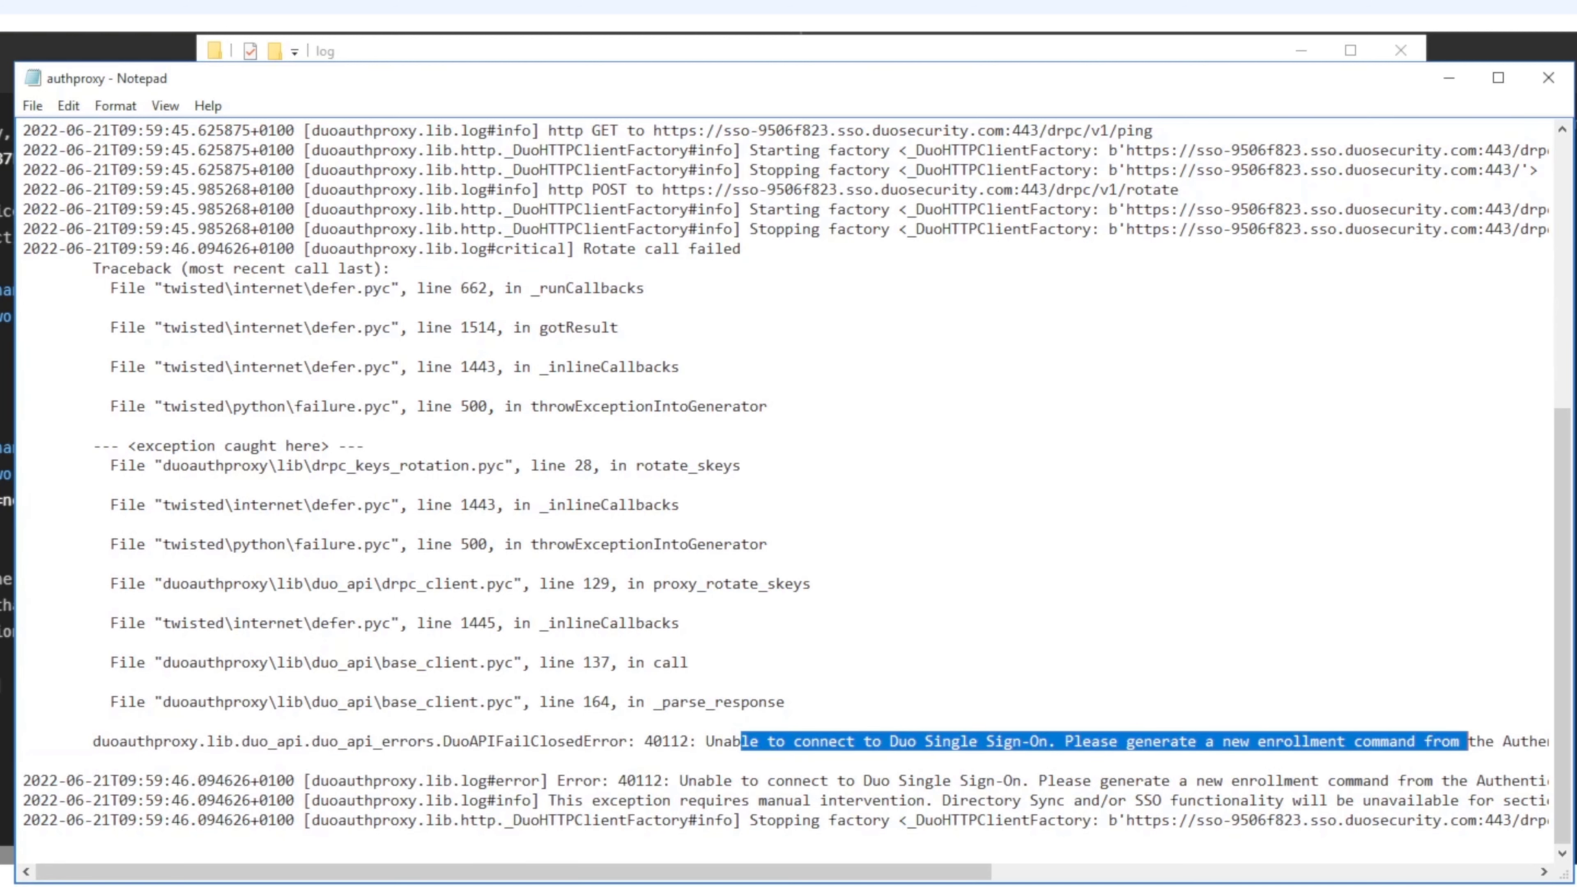
drag(807, 872, 1311, 872)
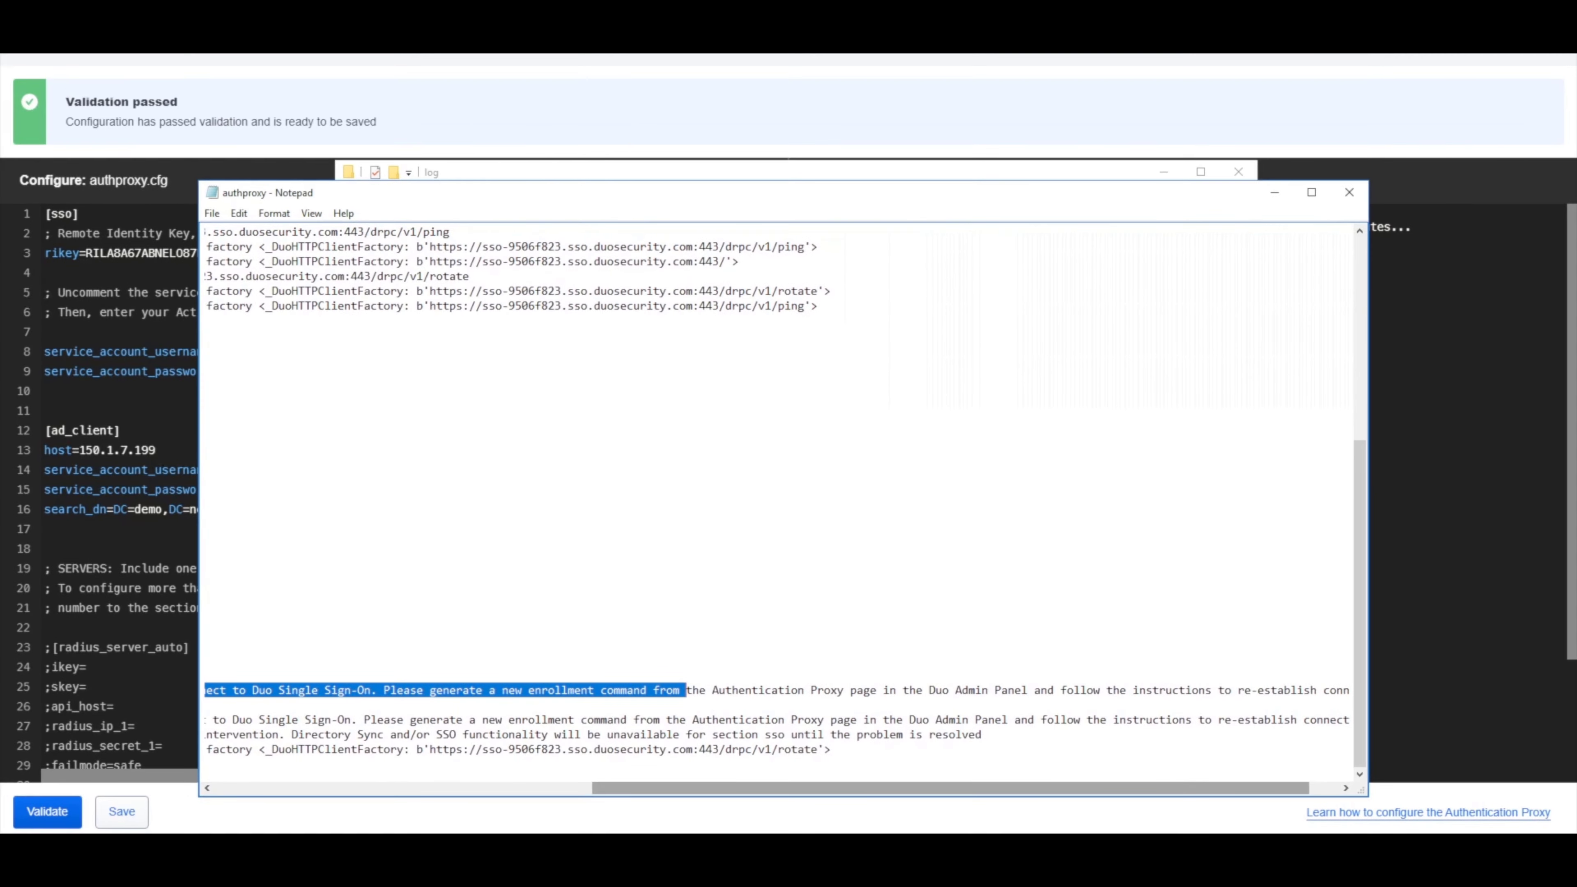
drag(1311, 872, 806, 872)
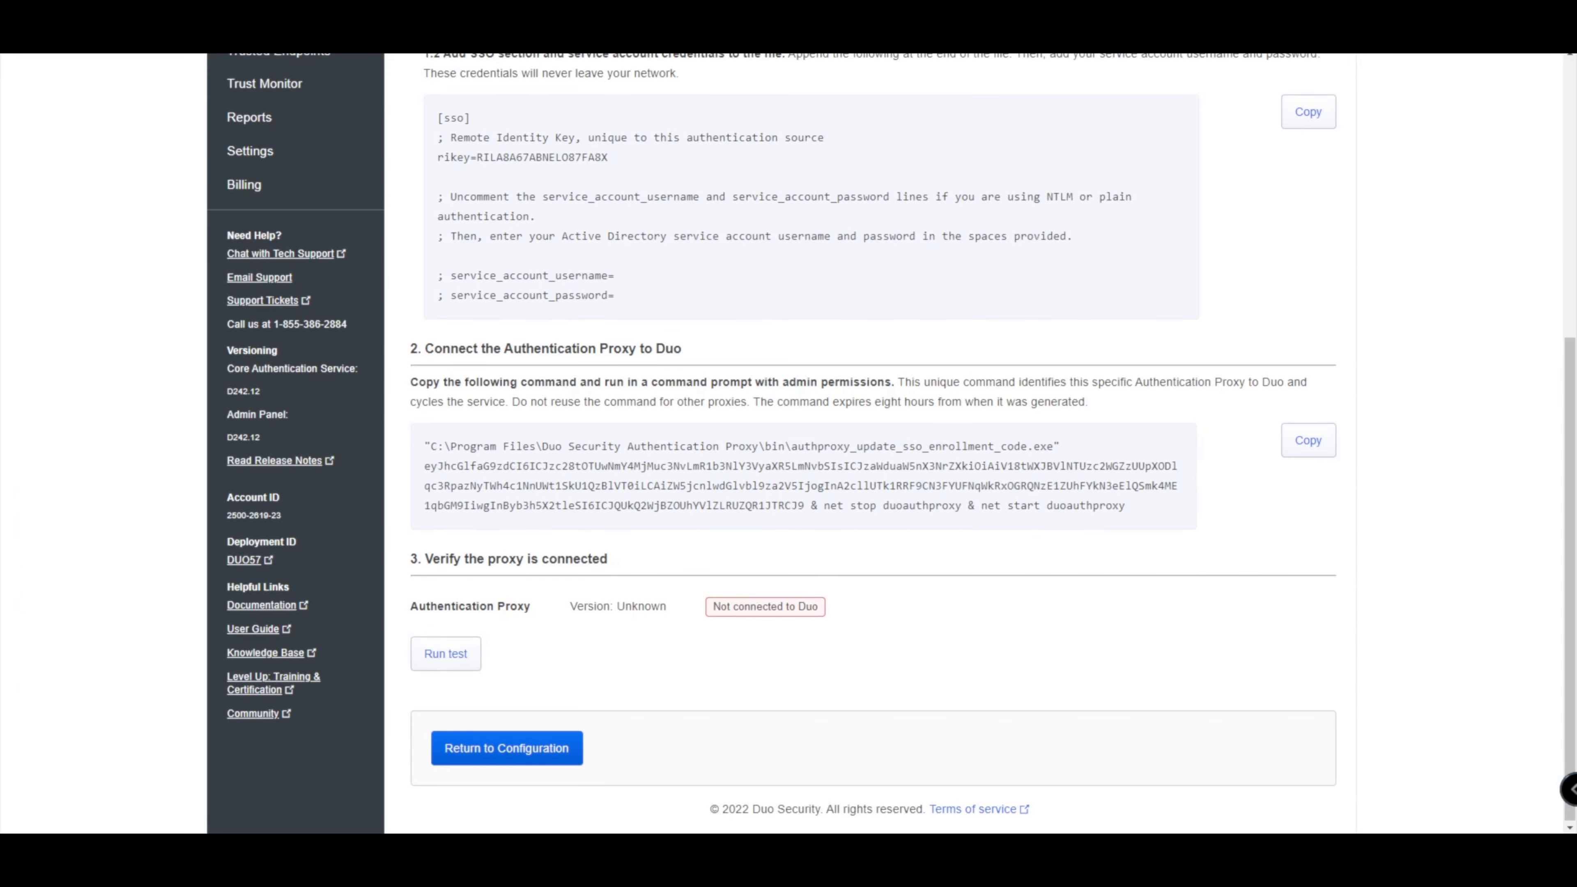
Disconnect the Authentication Proxy with 'Yes, disconnect this proxy', then reopen its Authentication Proxy page.
scroll(782, 435, up, 5)
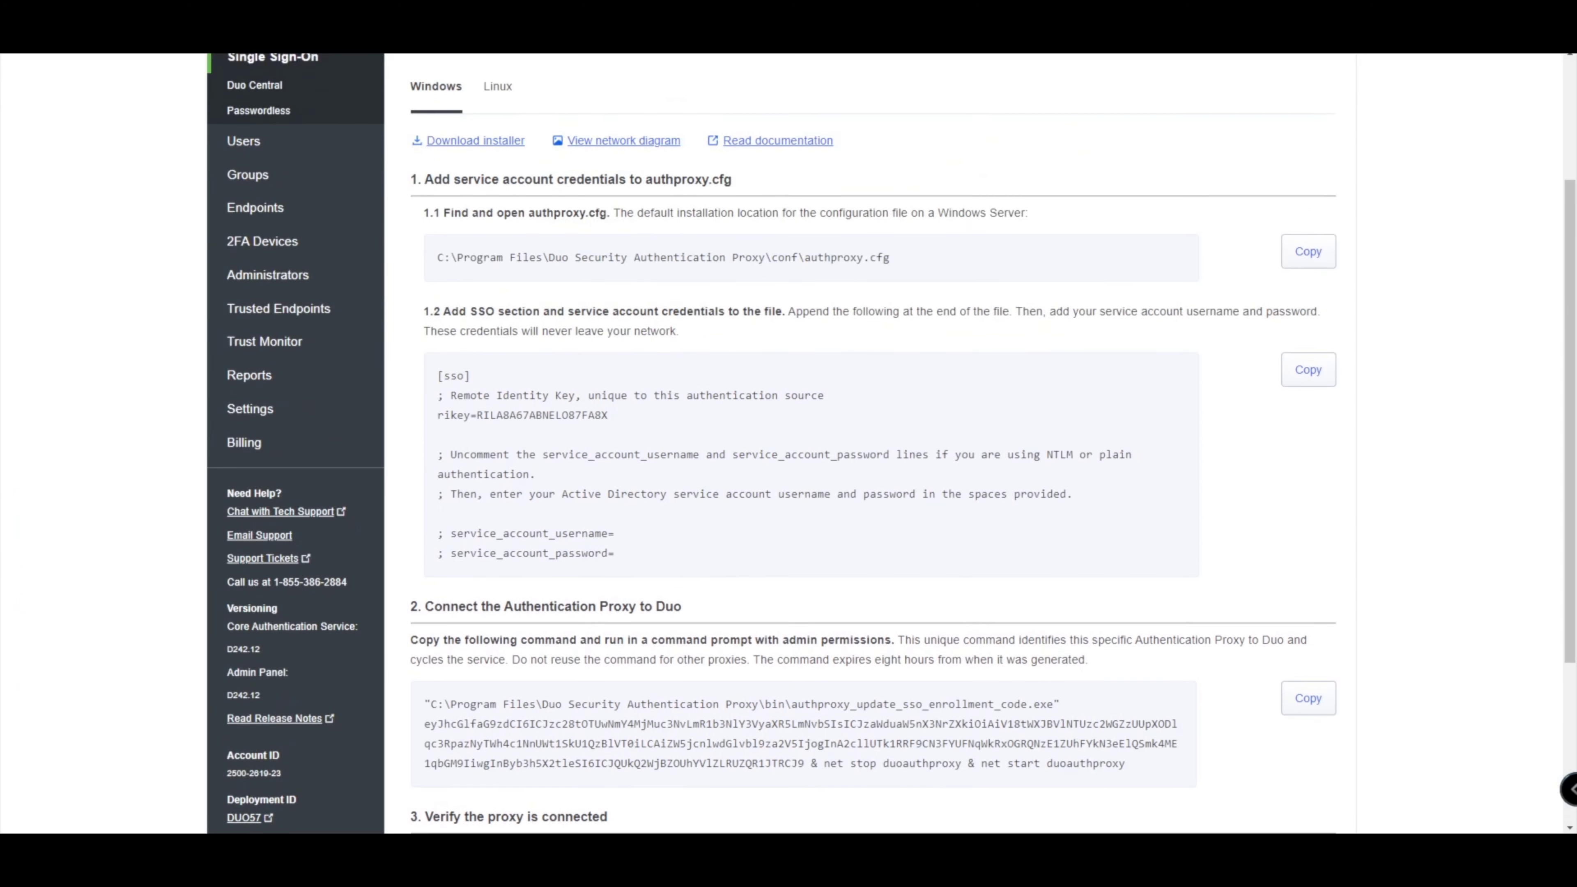
scroll(782, 435, down, 3)
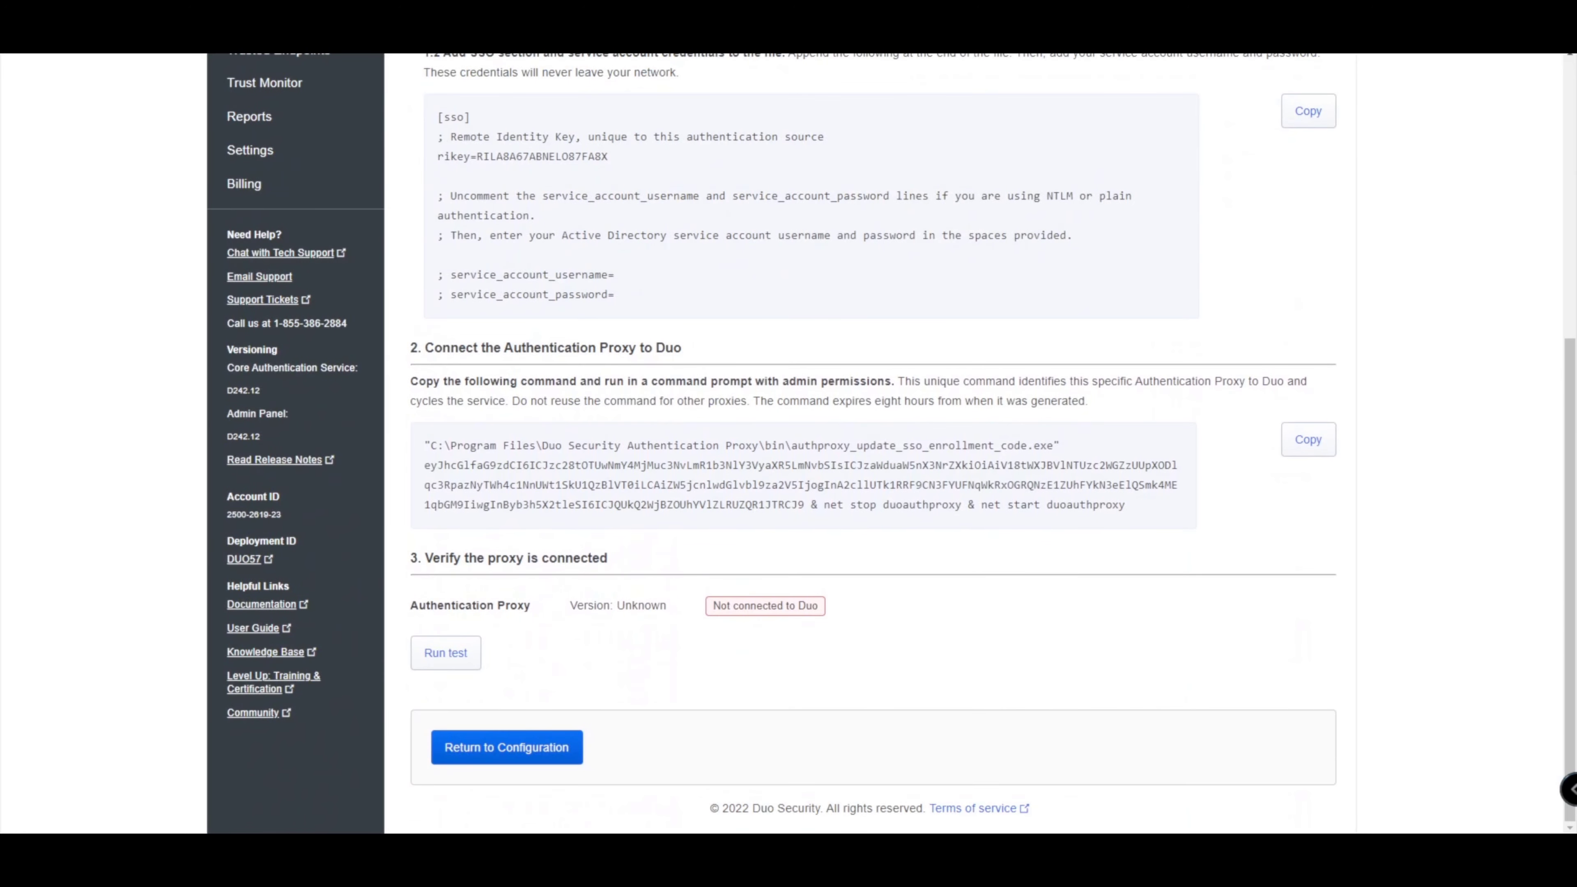
scroll(783, 435, up, 7)
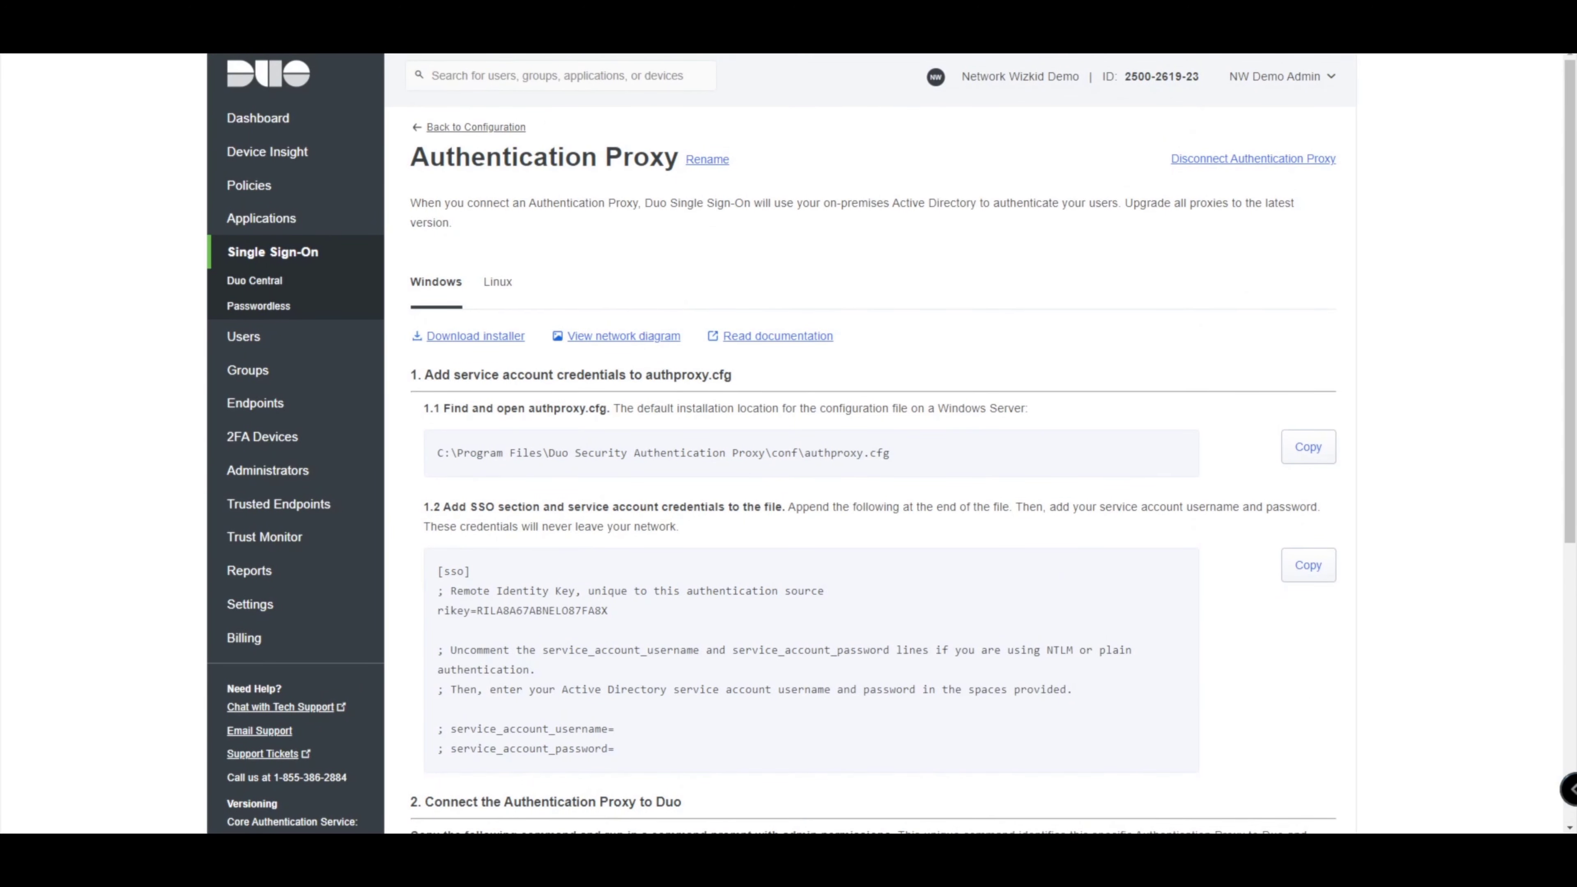
click(1253, 158)
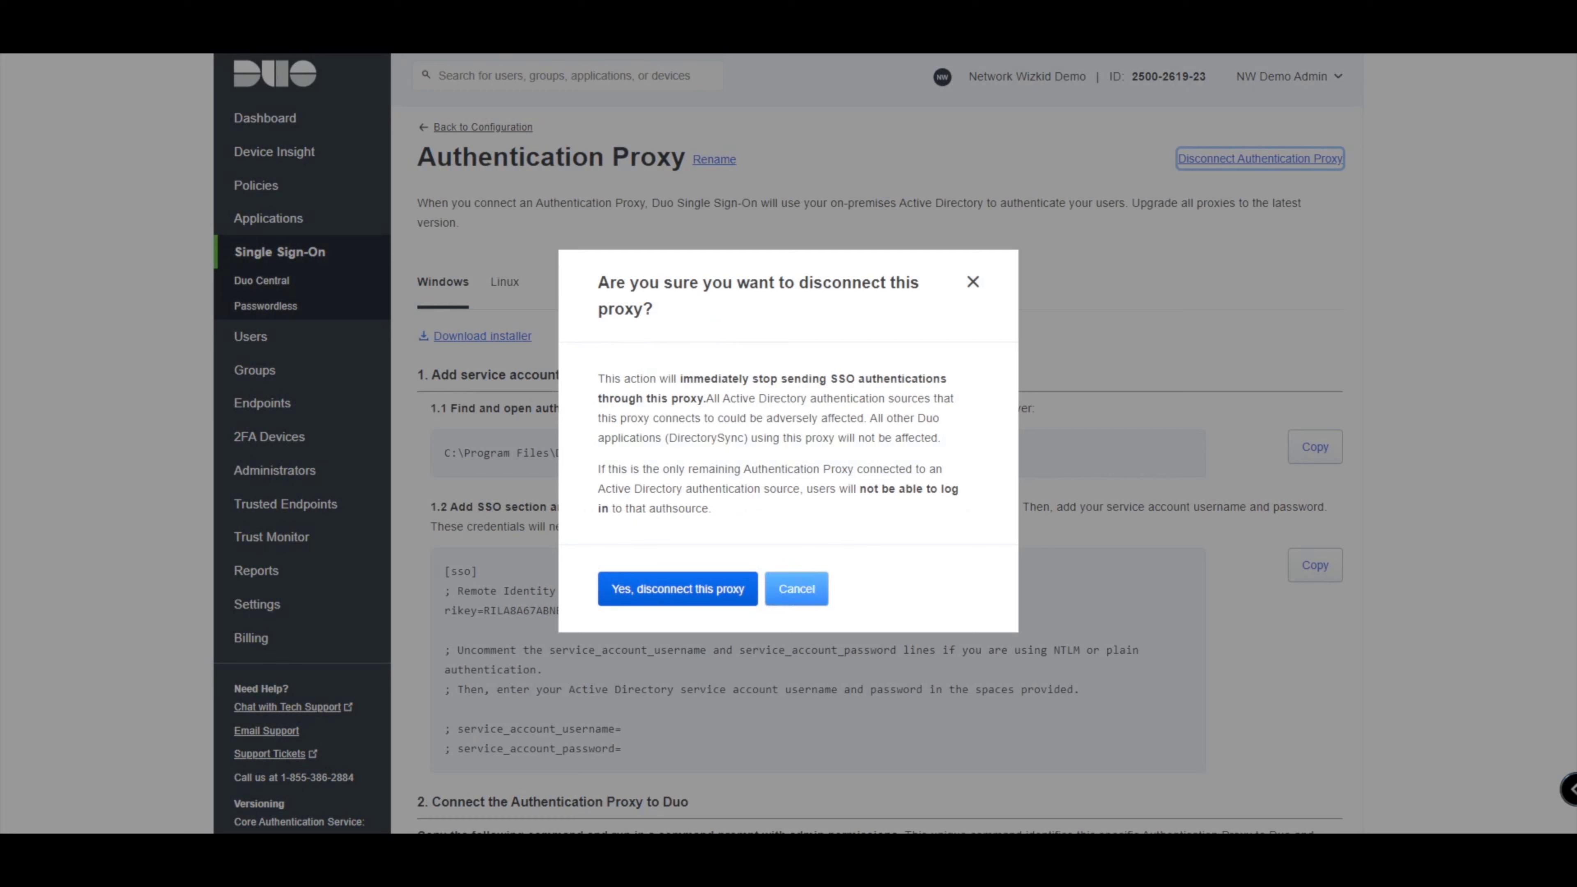
click(676, 589)
scroll(473, 446, down, 1)
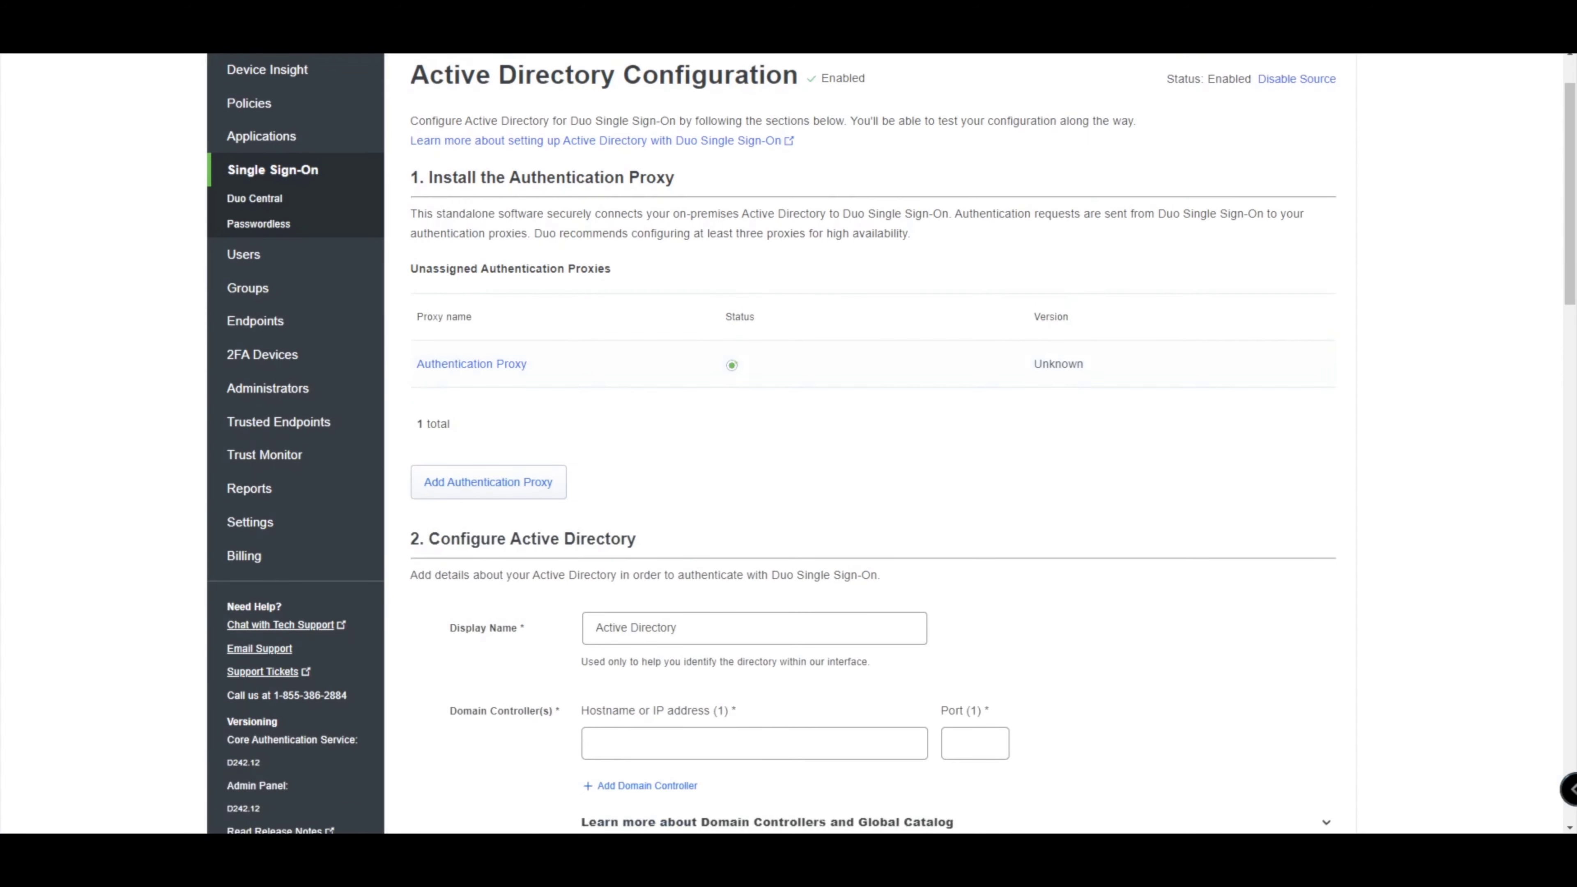
click(471, 365)
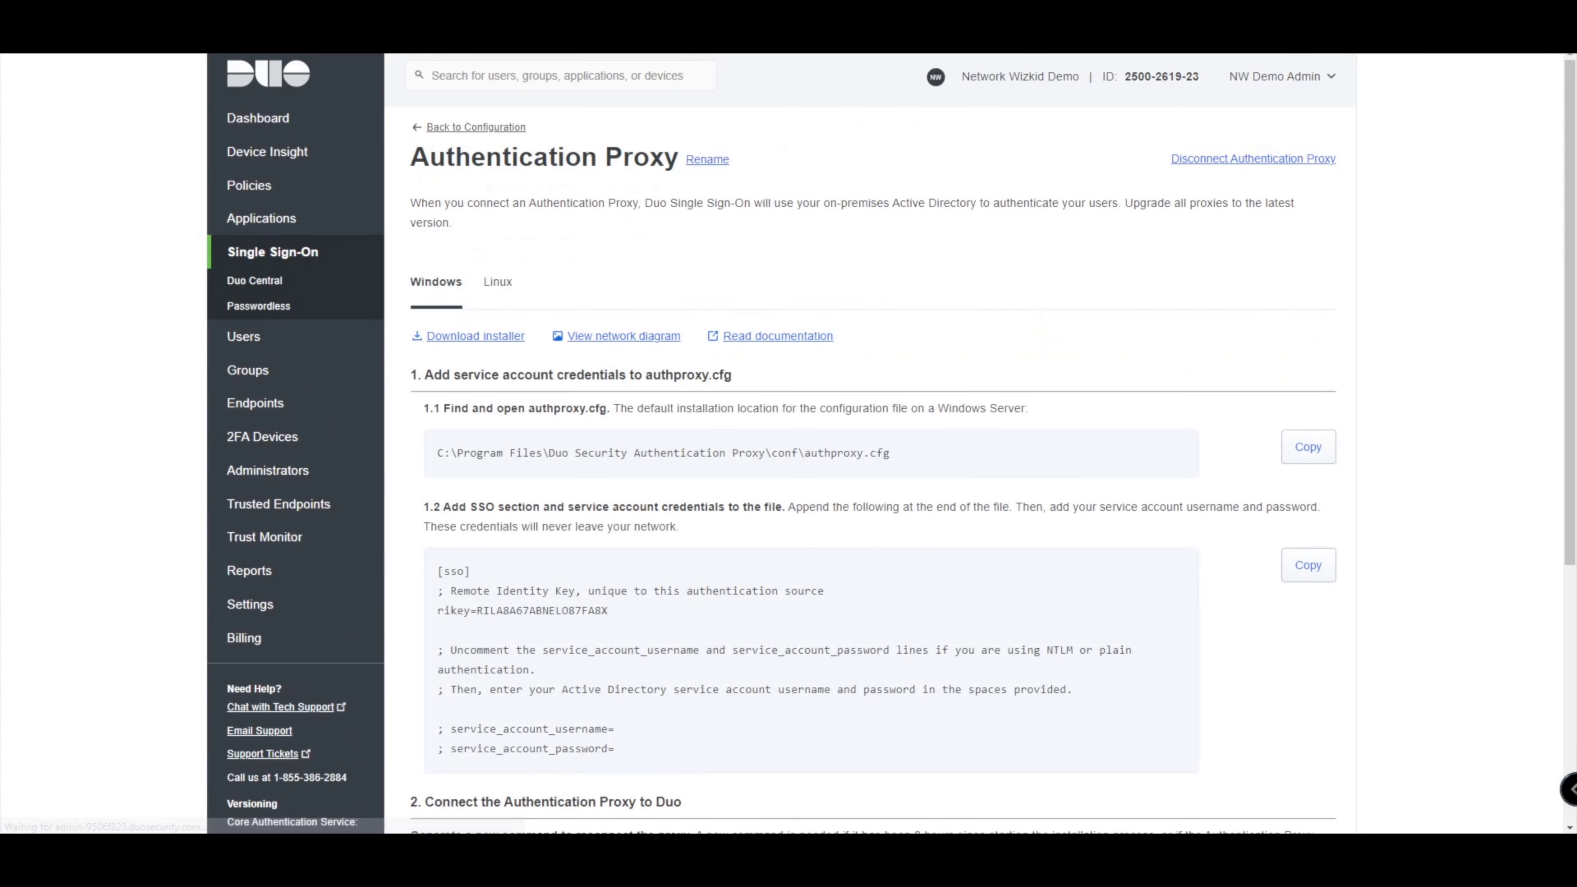
Generate a new enrollment command for the proxy, confirming 'Yes, generate new command'.
scroll(869, 435, down, 5)
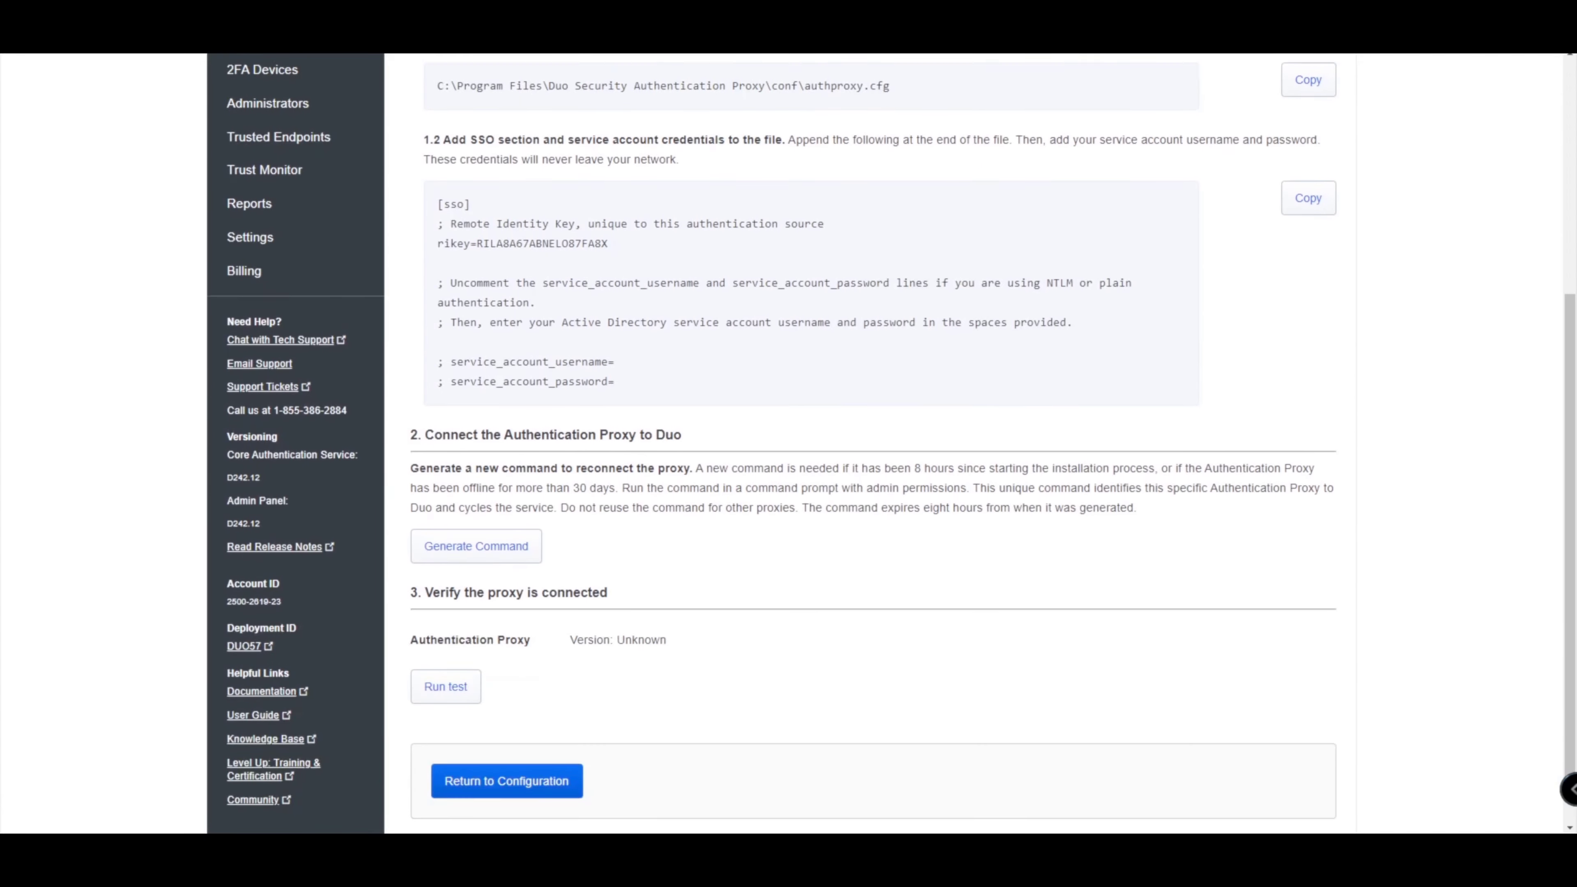
scroll(869, 435, up, 1)
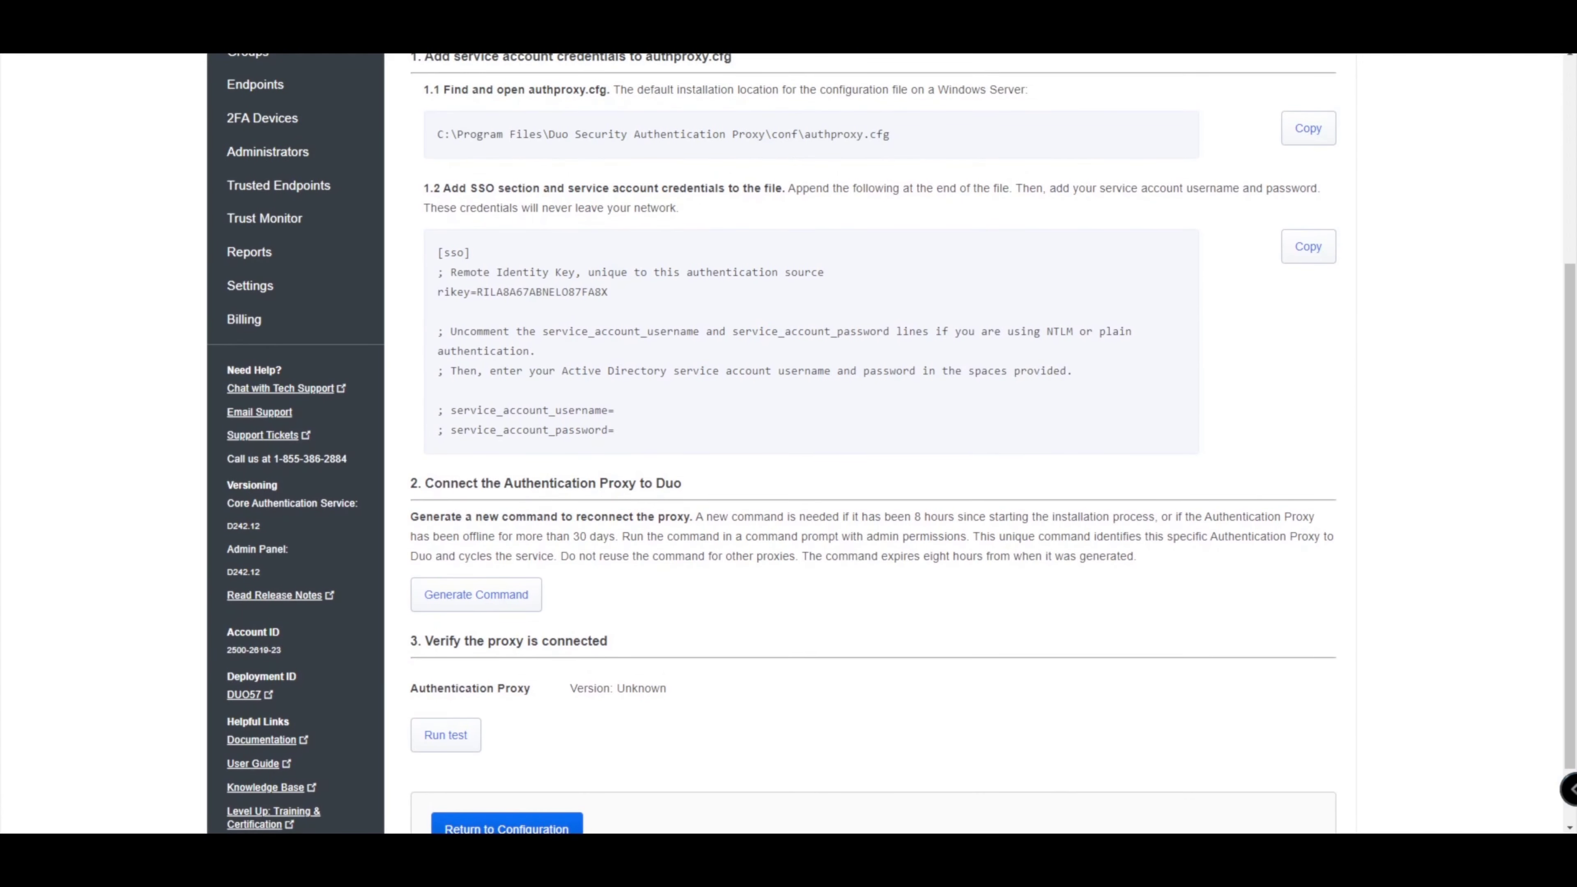
click(475, 594)
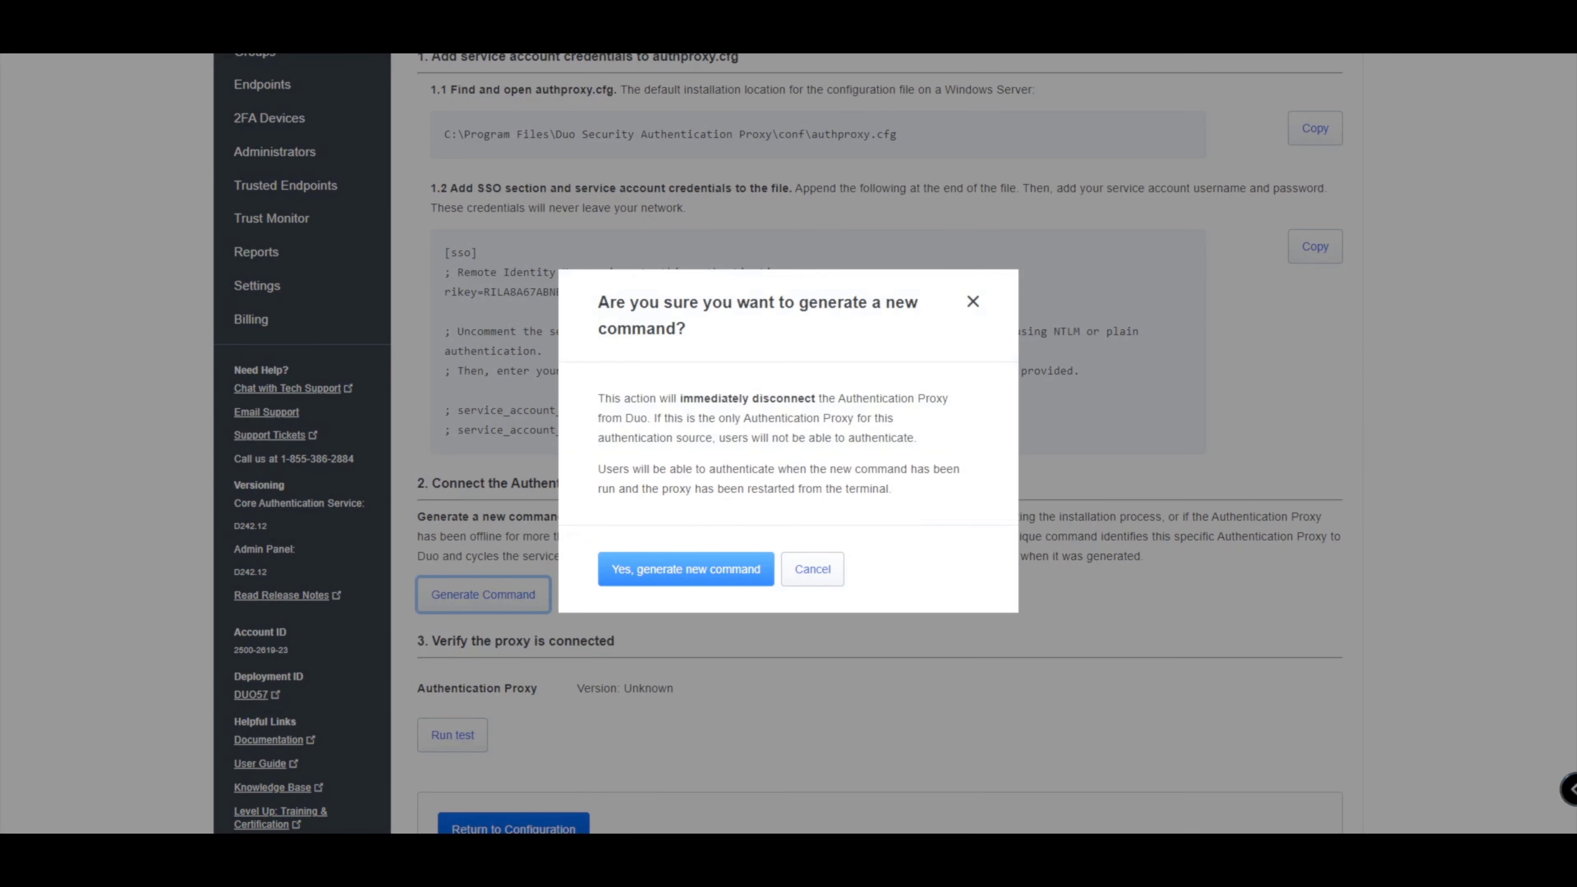
click(686, 569)
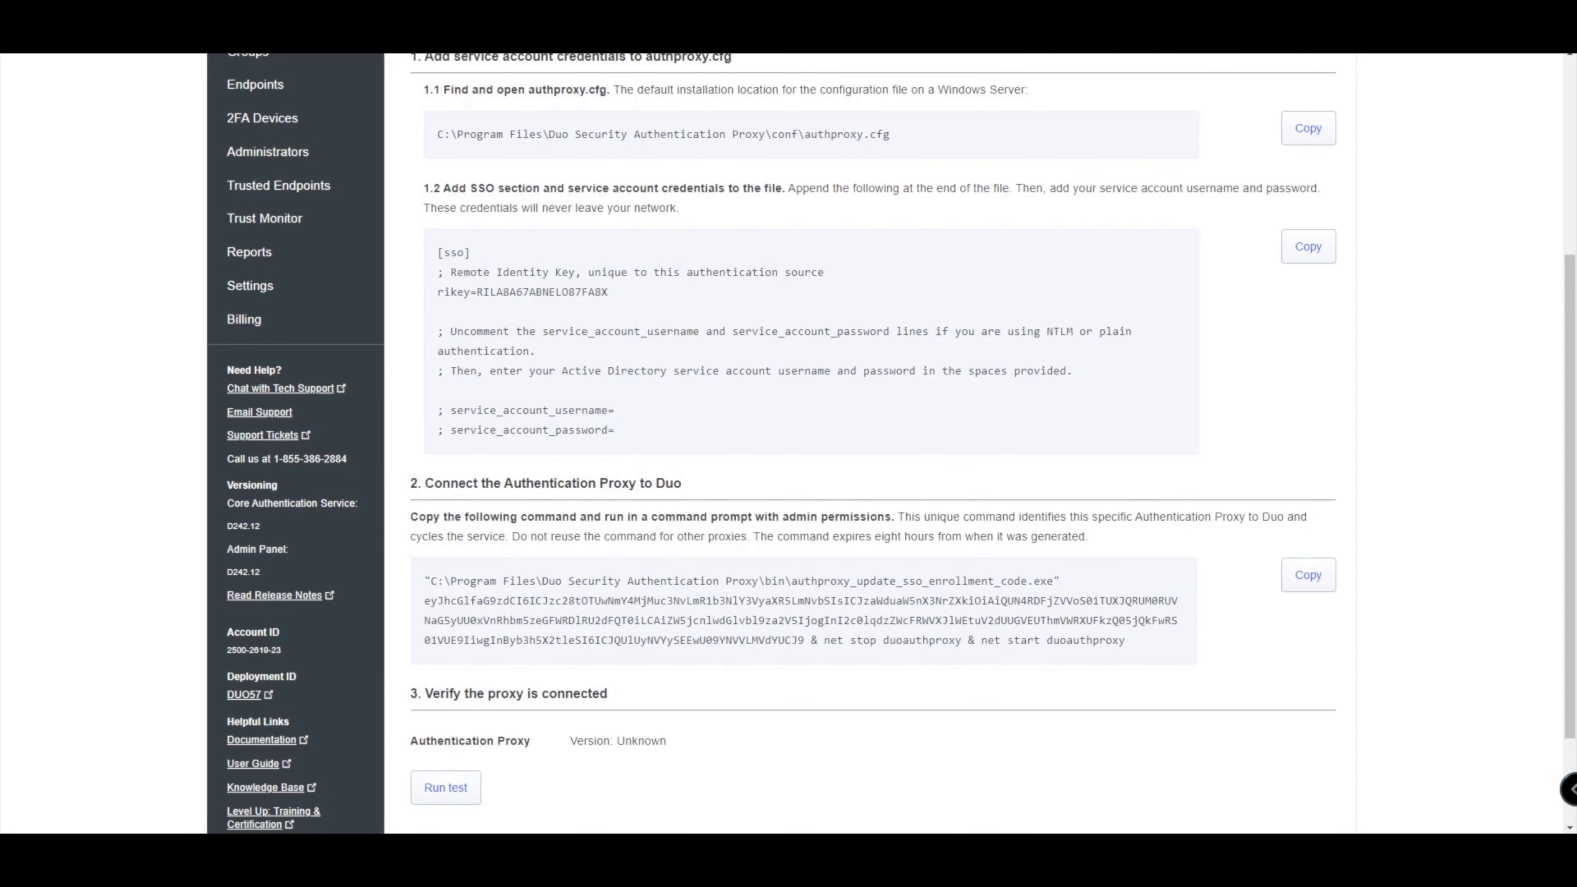
Copy the new authproxy_update_sso_enrollment_code.exe command and bring up the remote server's windows.
drag(1126, 641, 423, 580)
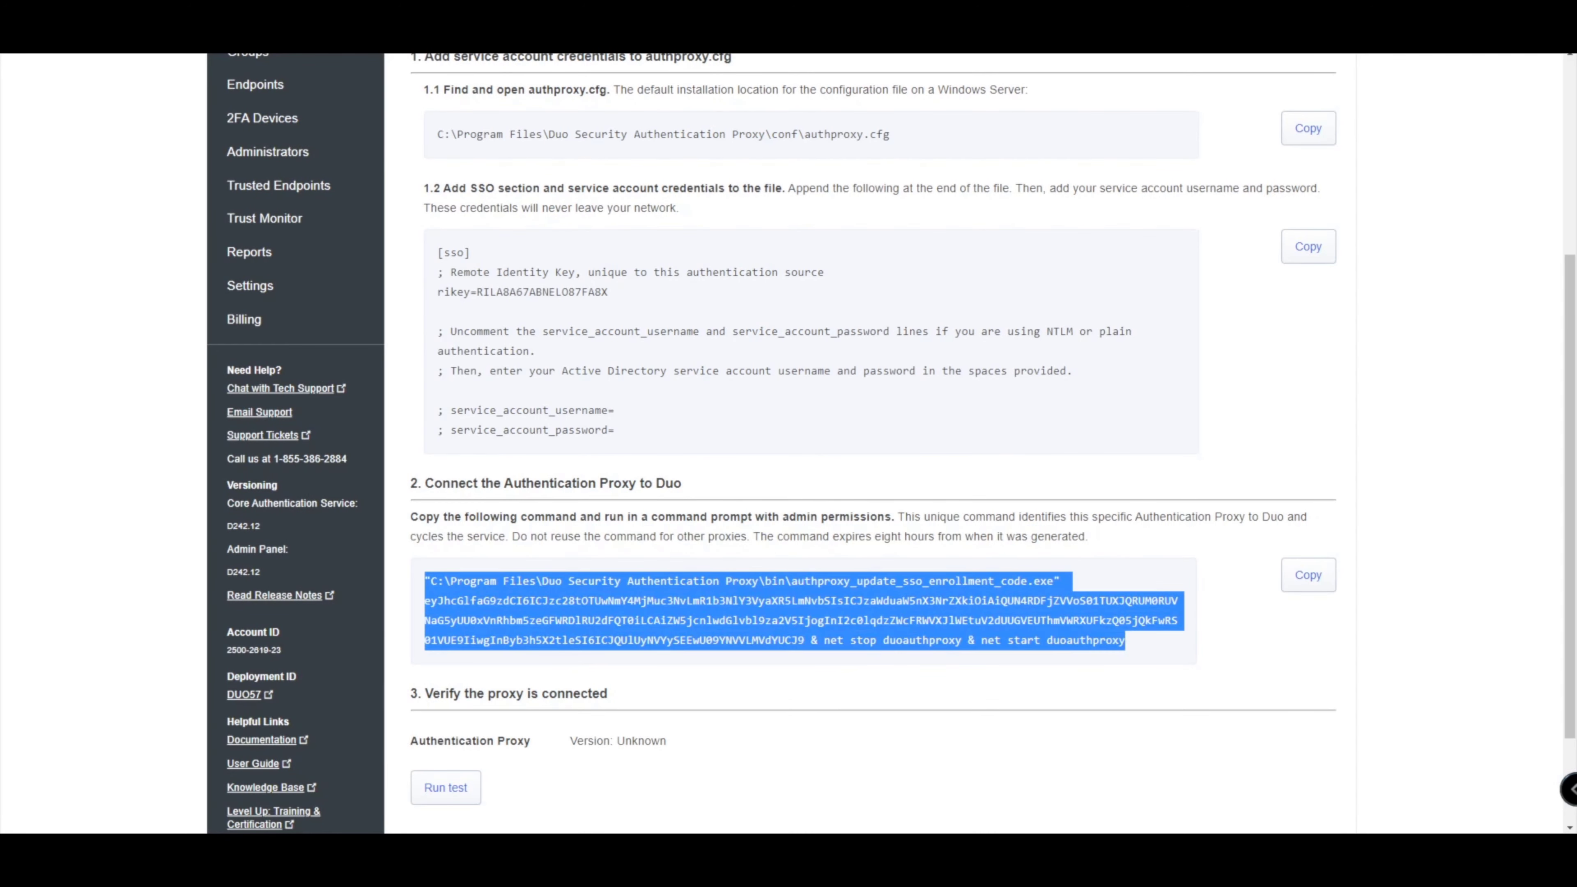
right_click(534, 599)
click(562, 613)
scroll(891, 443, down, 2)
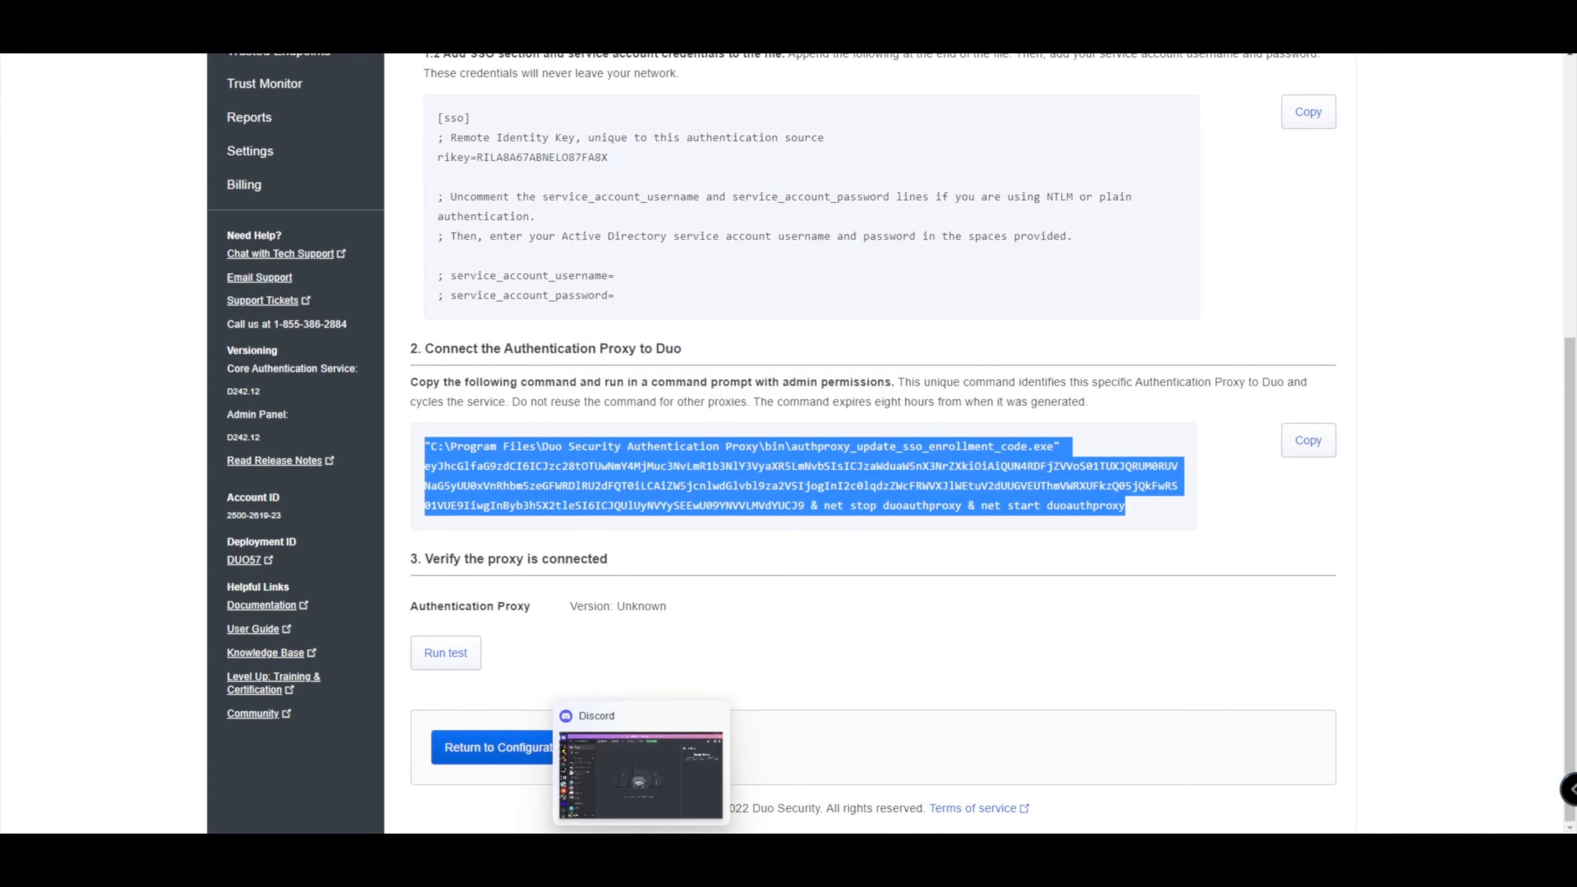
click(677, 849)
Run the new enrollment command in the Administrator Command Prompt, then verify it shows Connected to Duo.
click(587, 773)
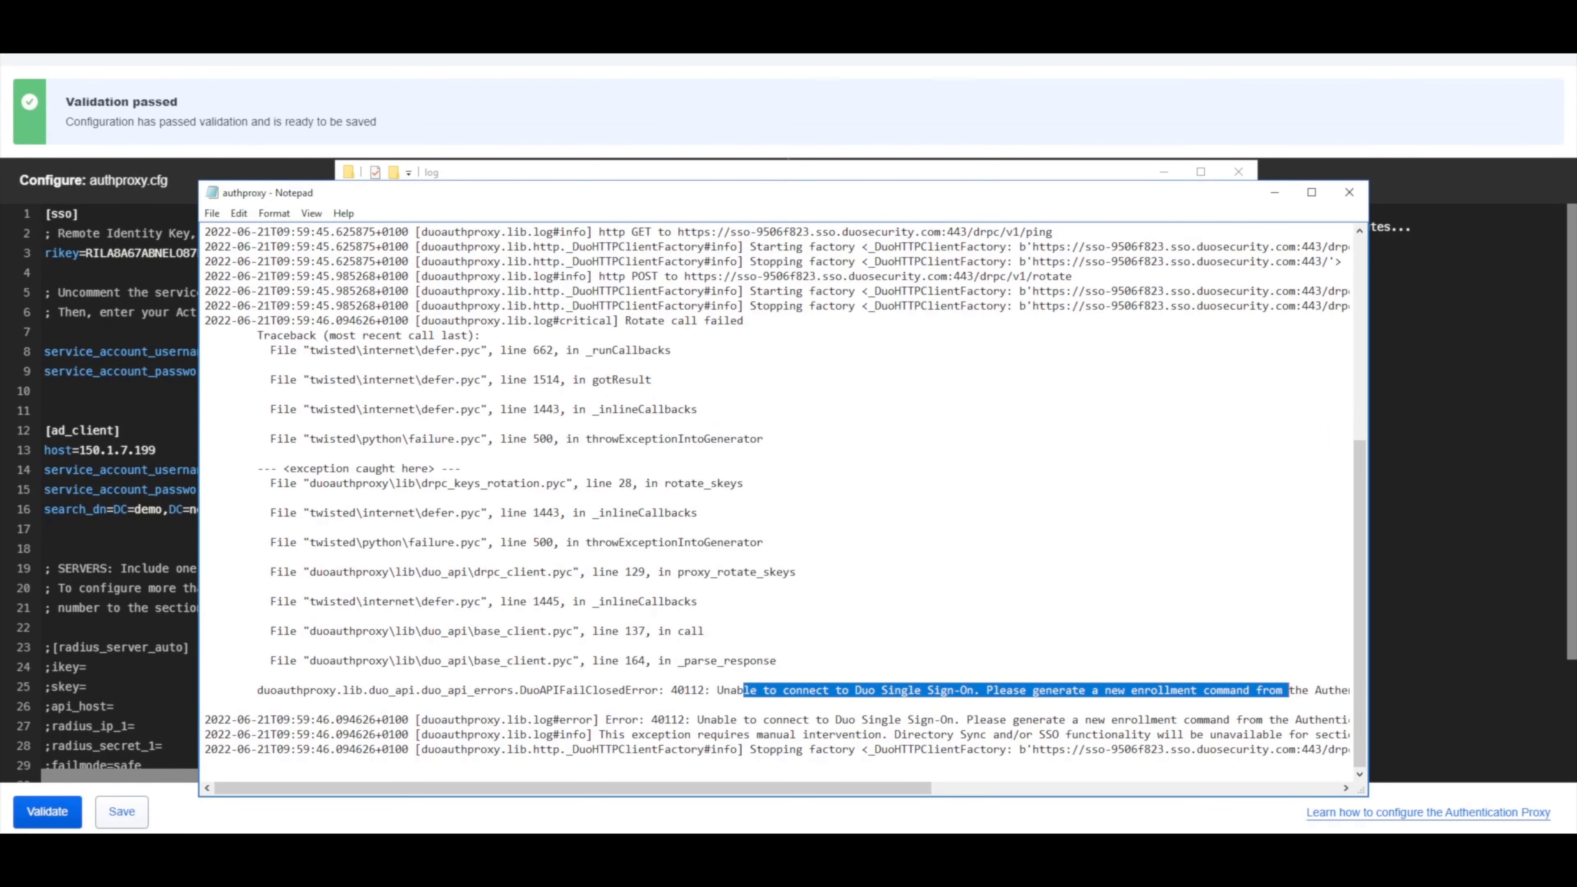
click(336, 848)
click(429, 784)
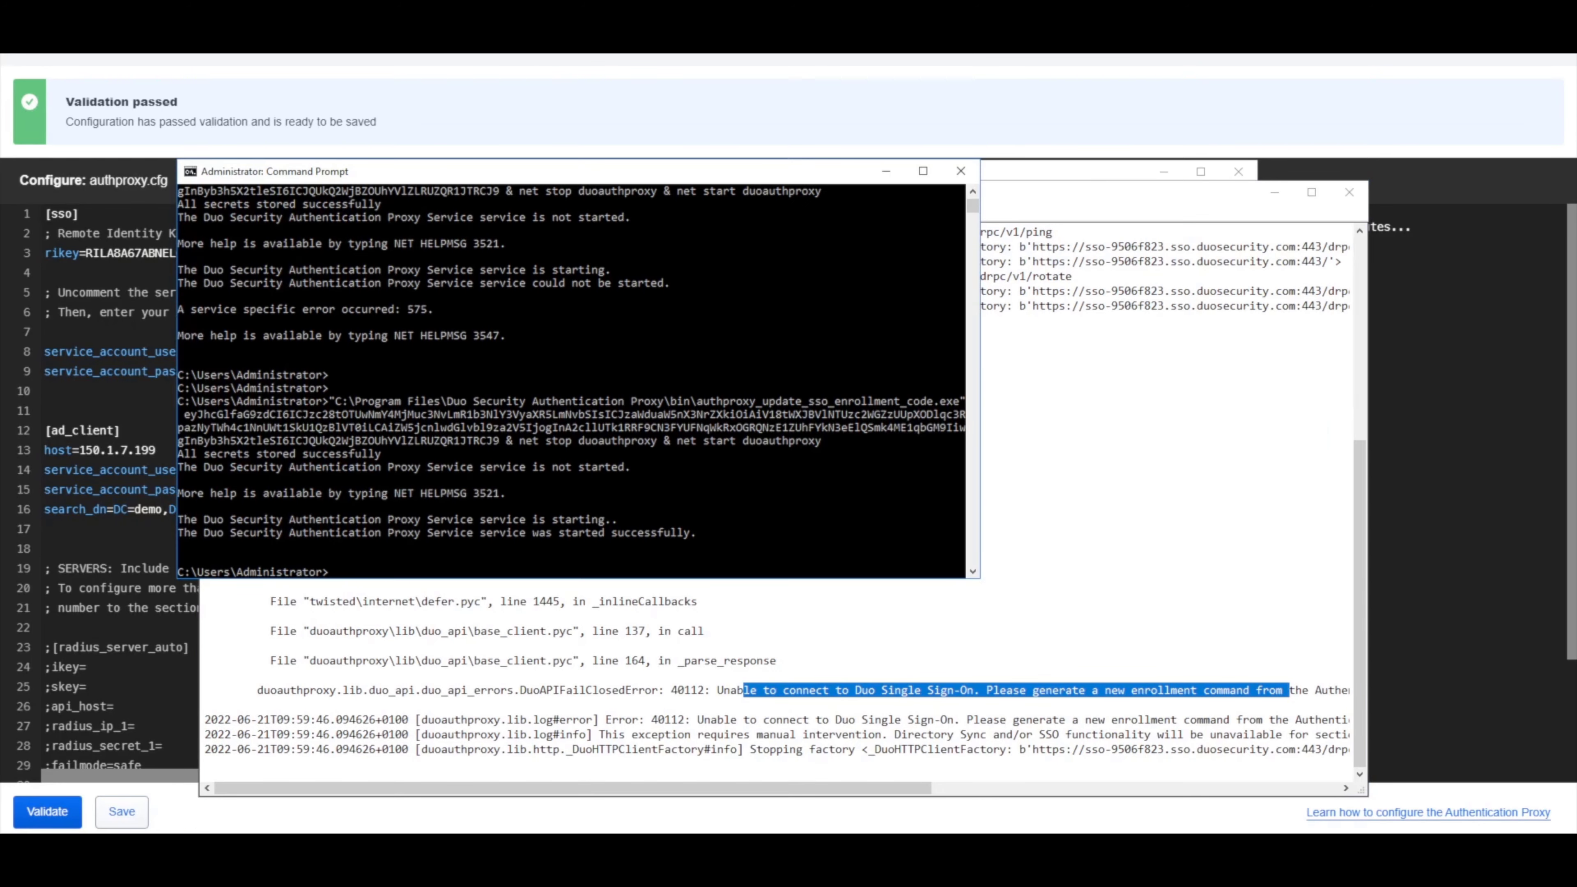
key(ctrl+v)
key(Return)
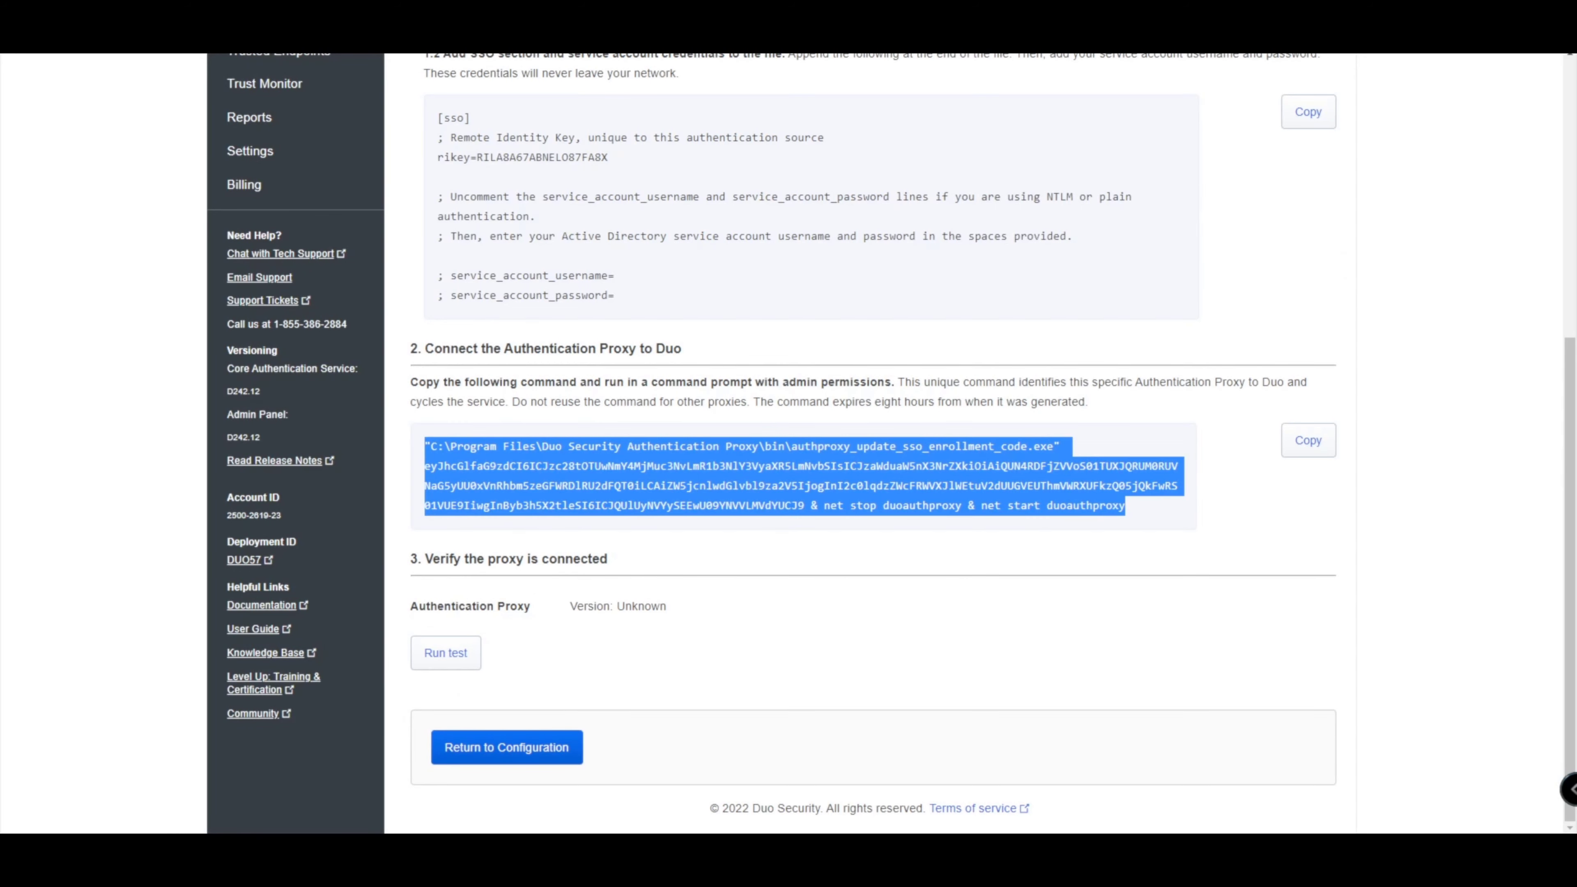
click(445, 653)
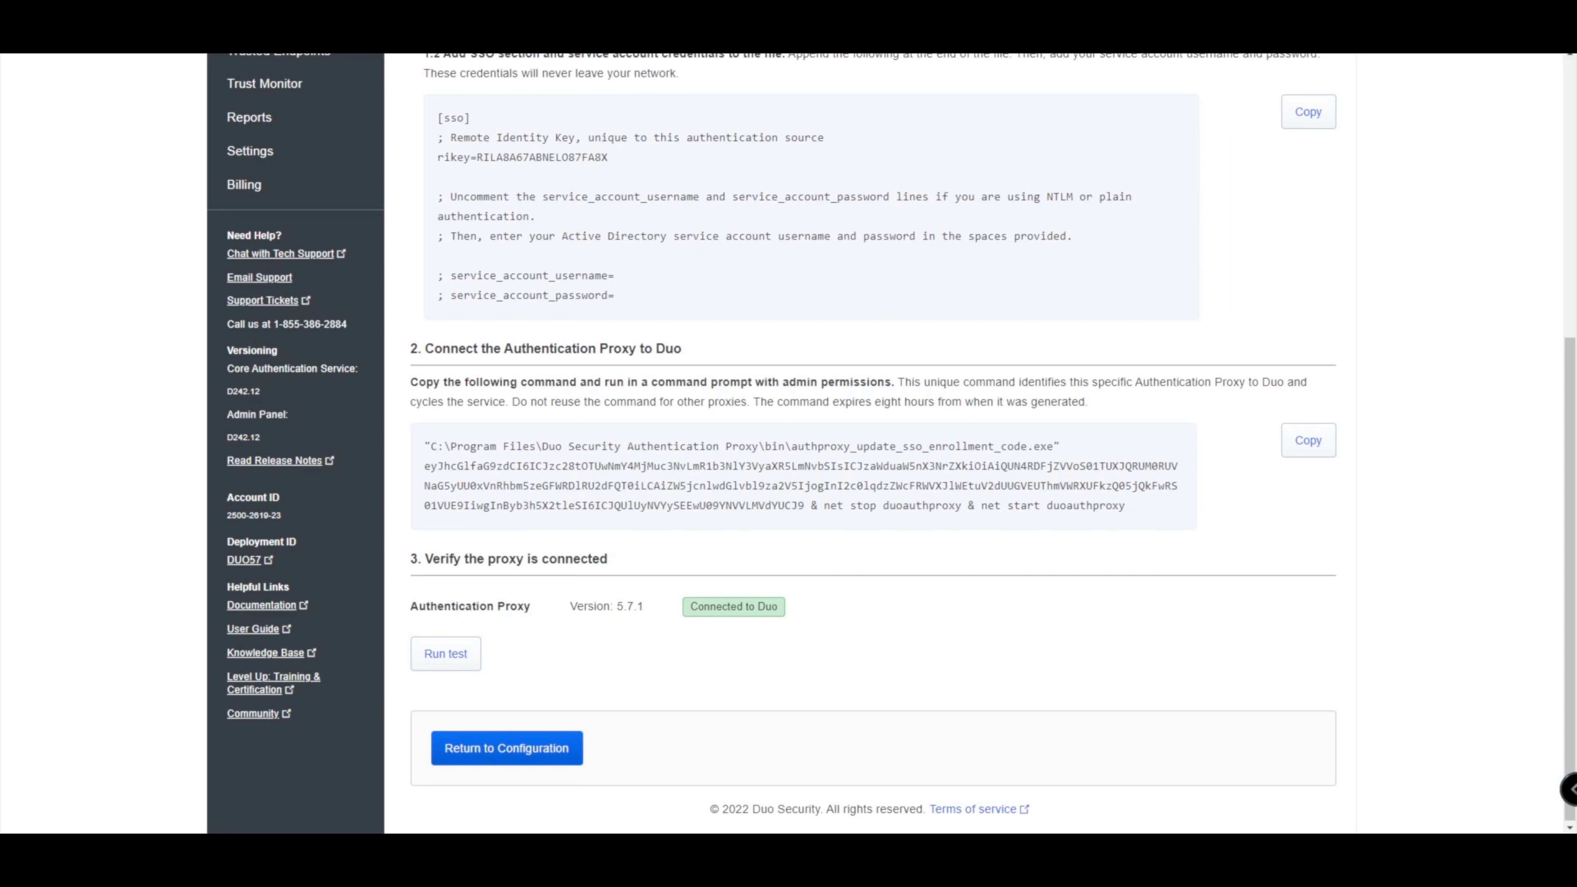
Select then deselect the step-2 enrollment command and scroll down toward Return to Configuration.
drag(1125, 505, 424, 446)
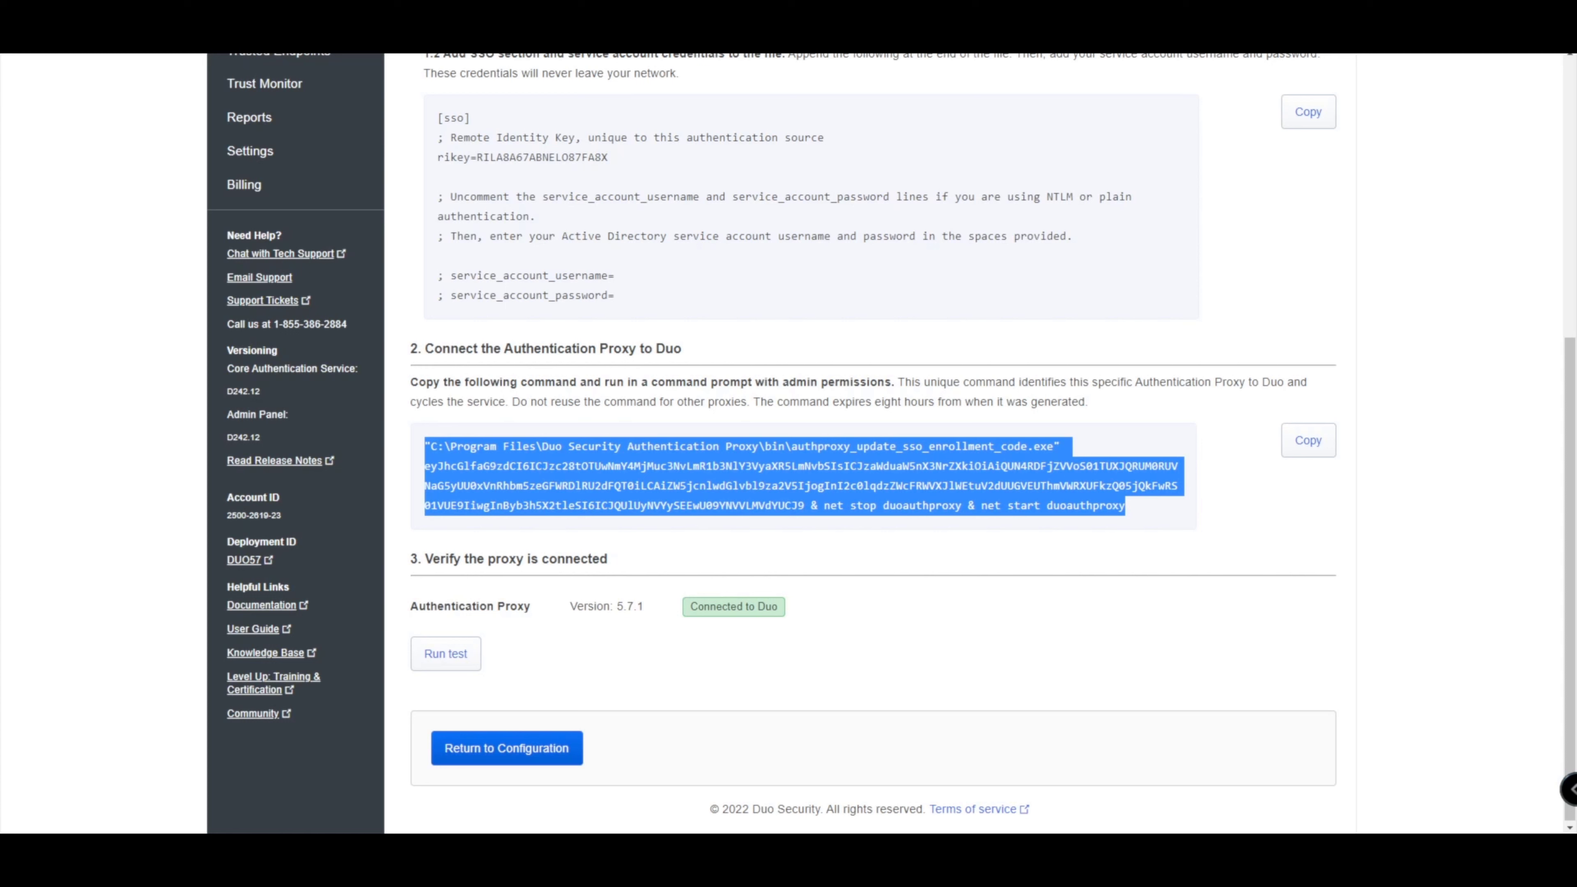
click(804, 477)
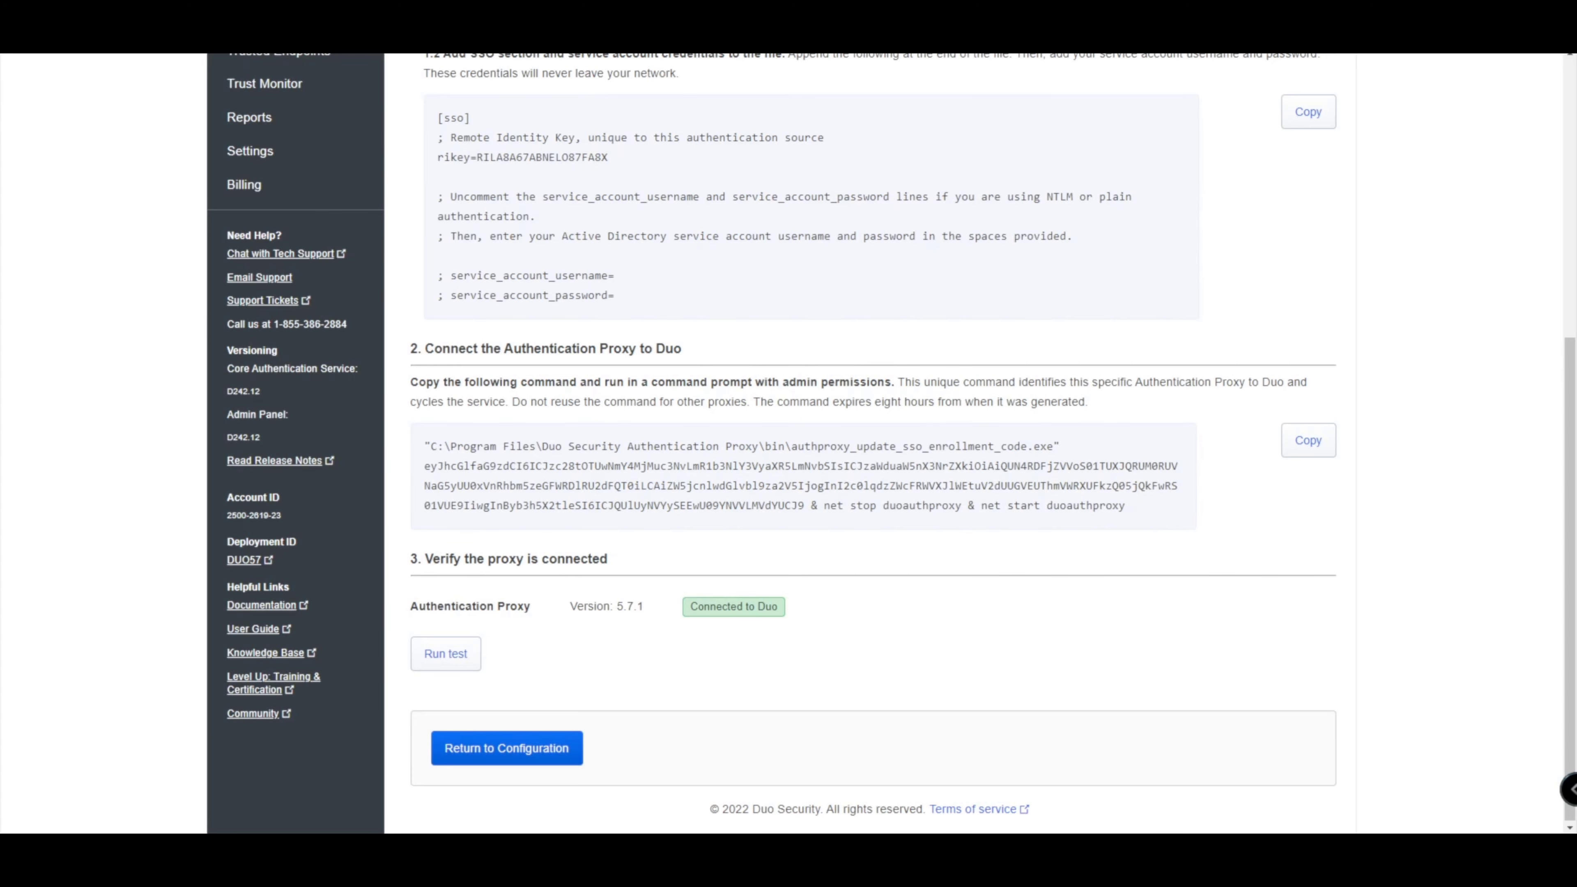
scroll(869, 443, up, 6)
scroll(869, 443, down, 1)
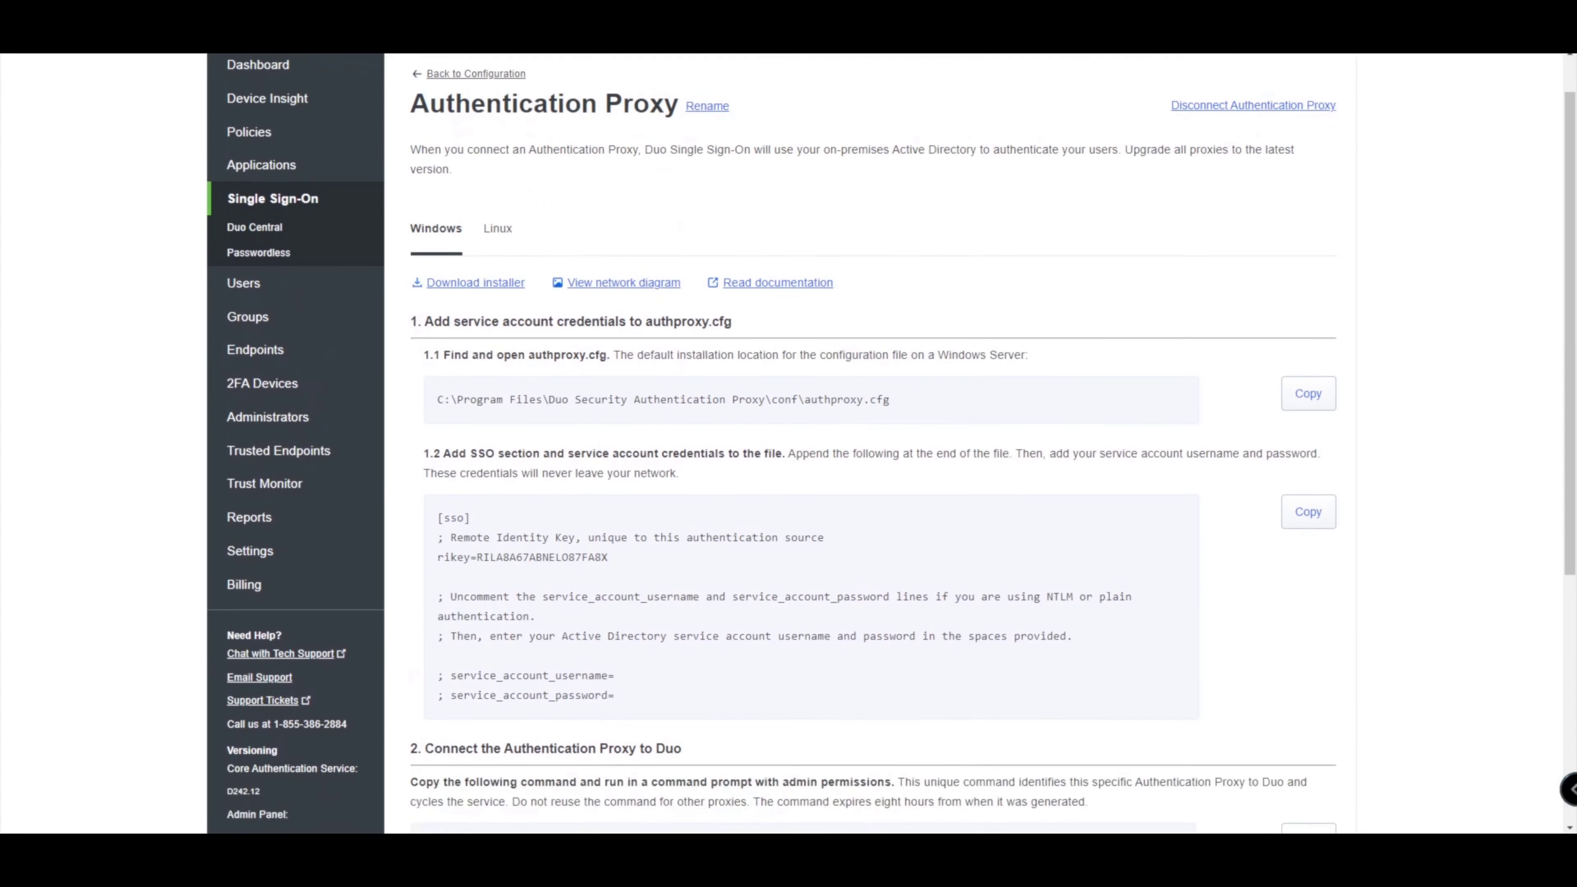
scroll(869, 443, down, 5)
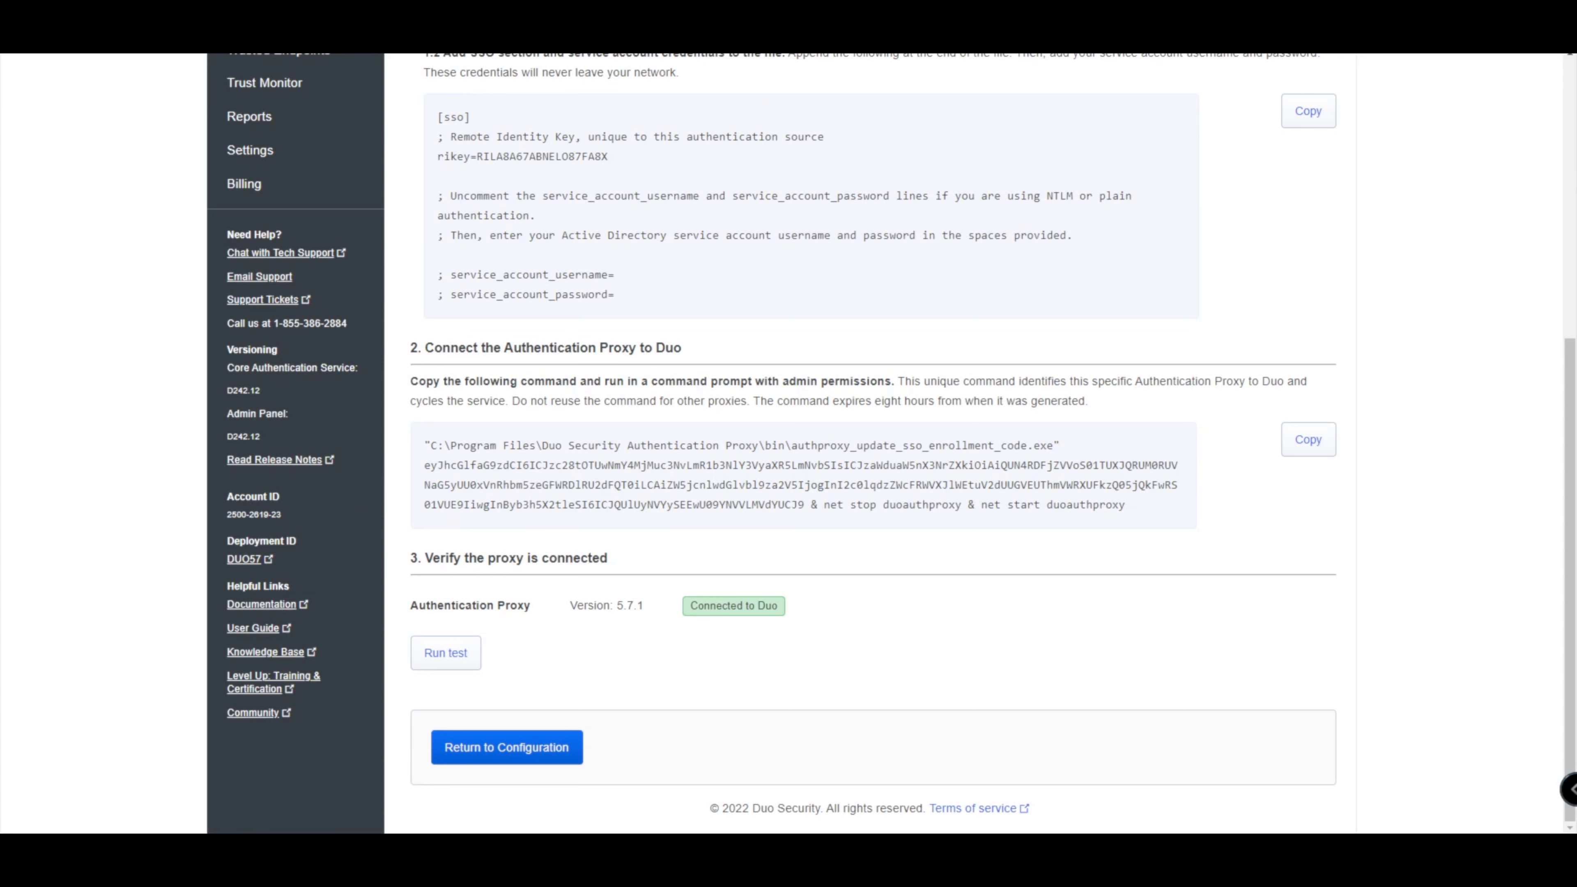
click(507, 746)
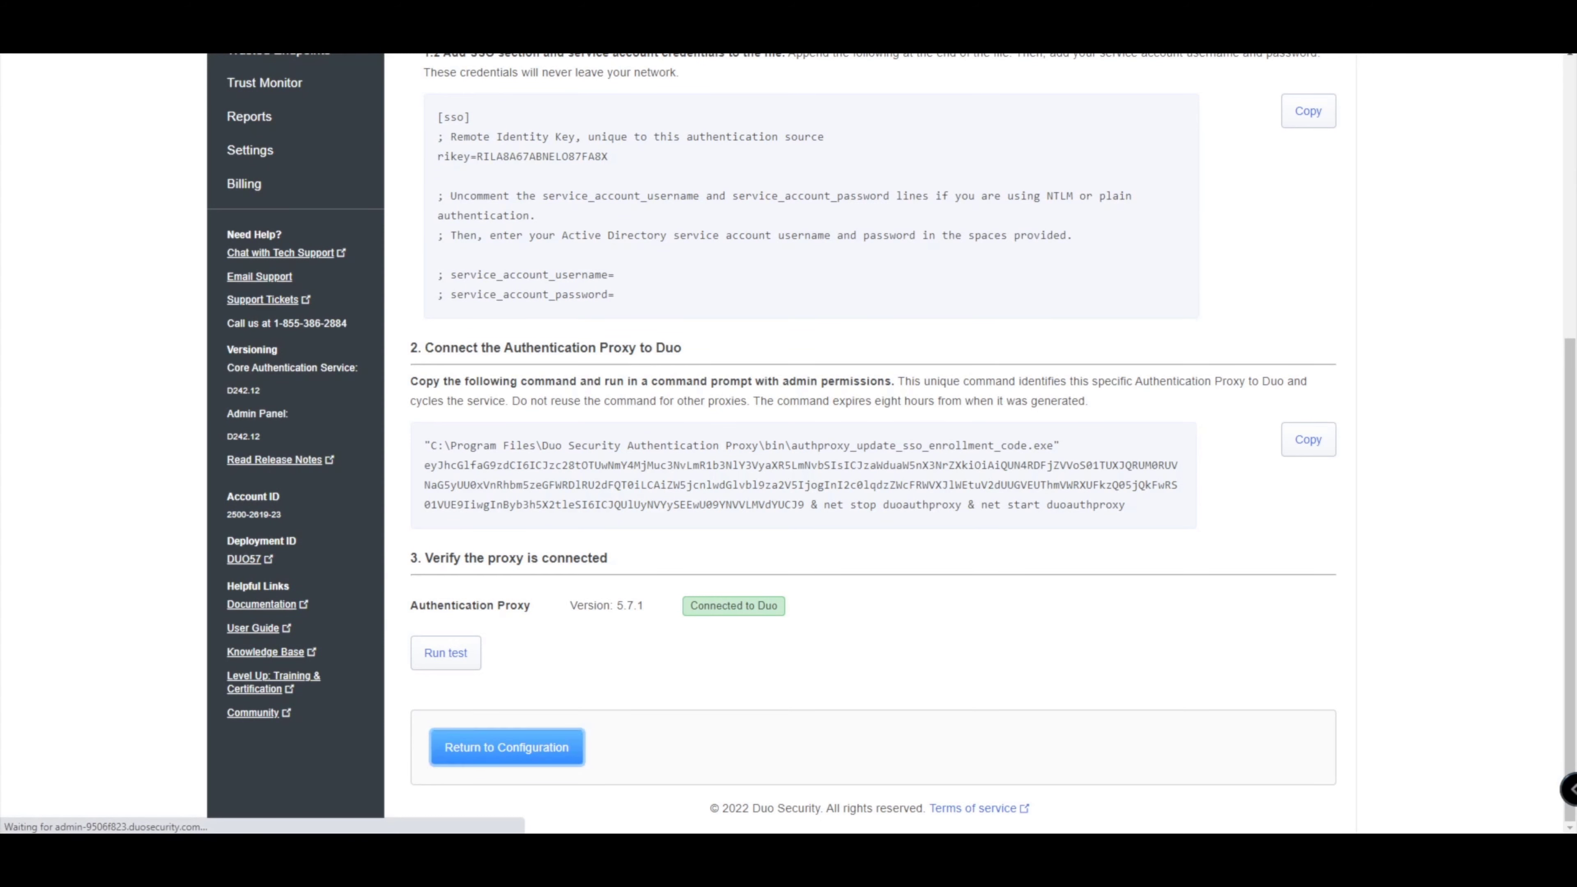
scroll(754, 397, down, 1)
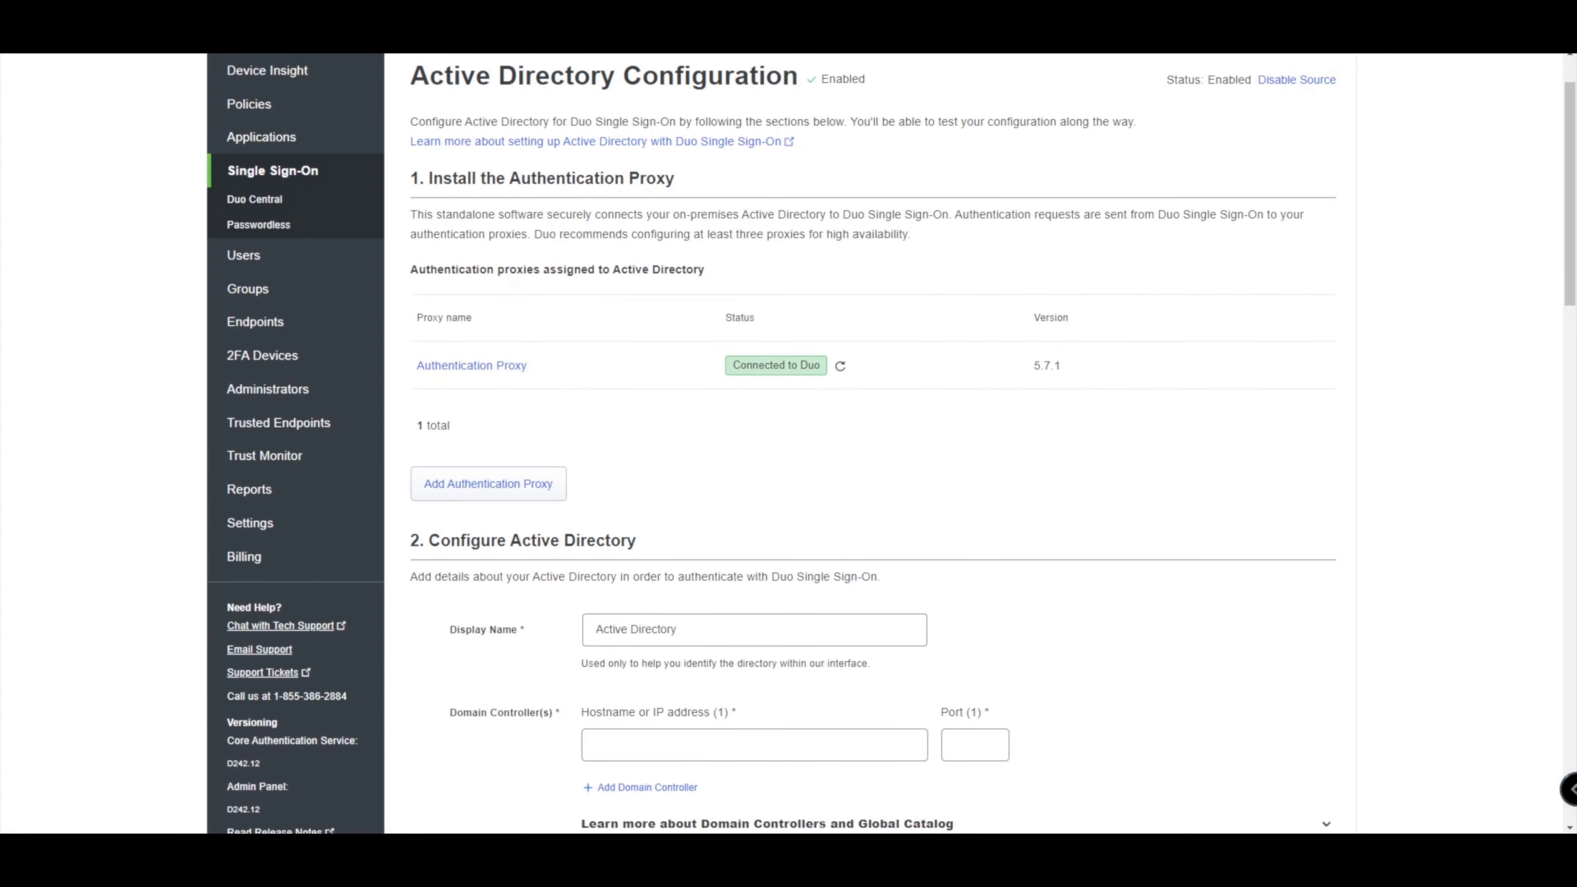
scroll(753, 398, up, 1)
scroll(753, 383, down, 4)
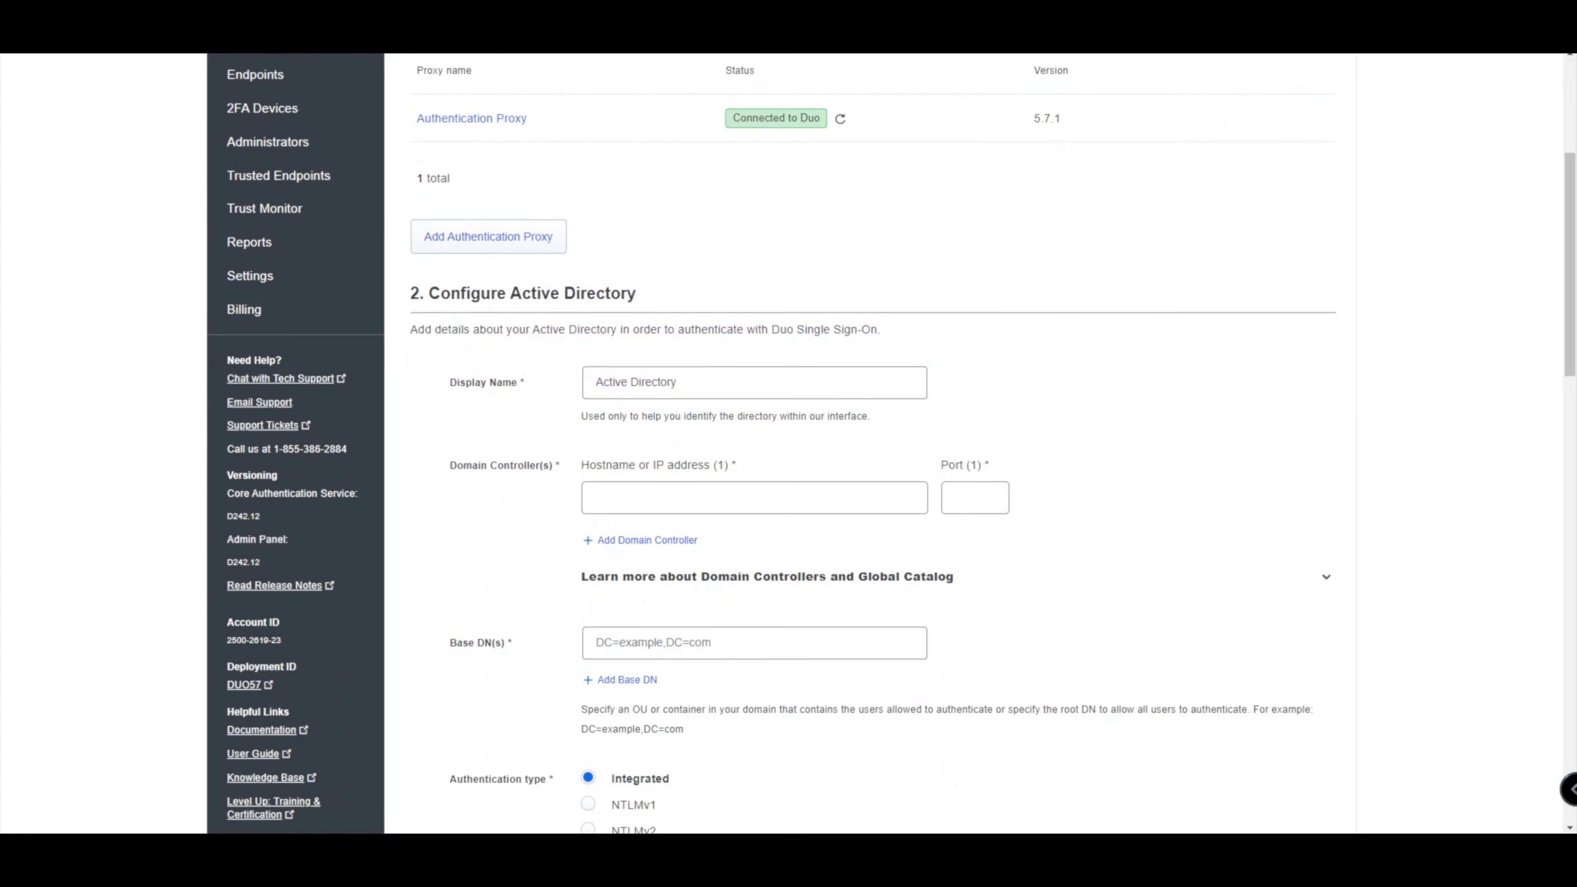
scroll(788, 444, down, 2)
scroll(789, 444, down, 7)
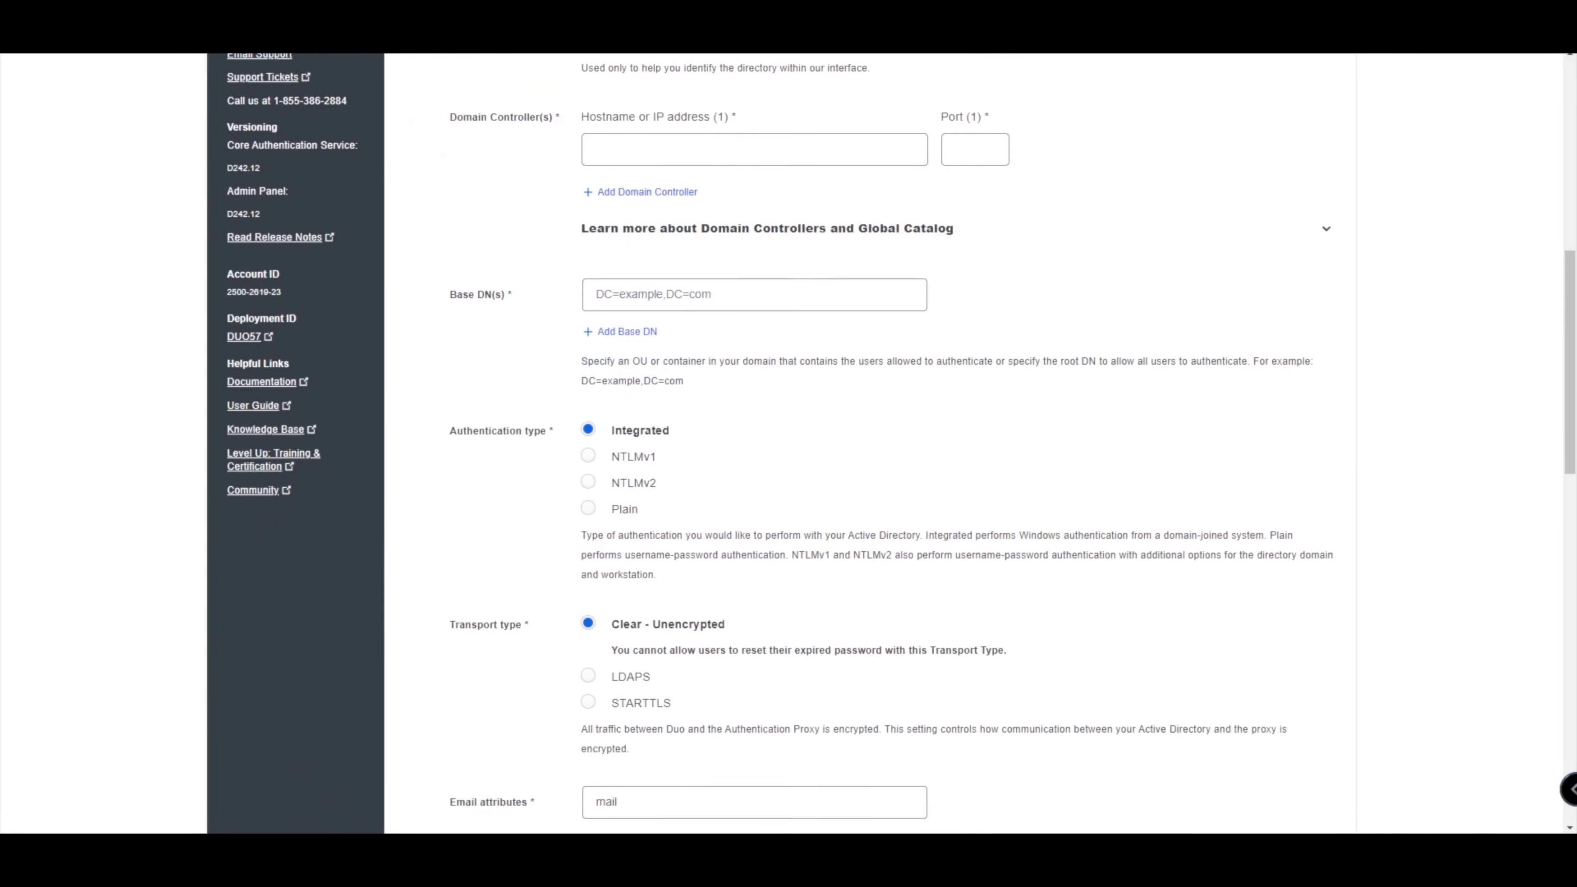
scroll(788, 444, down, 10)
scroll(788, 443, up, 7)
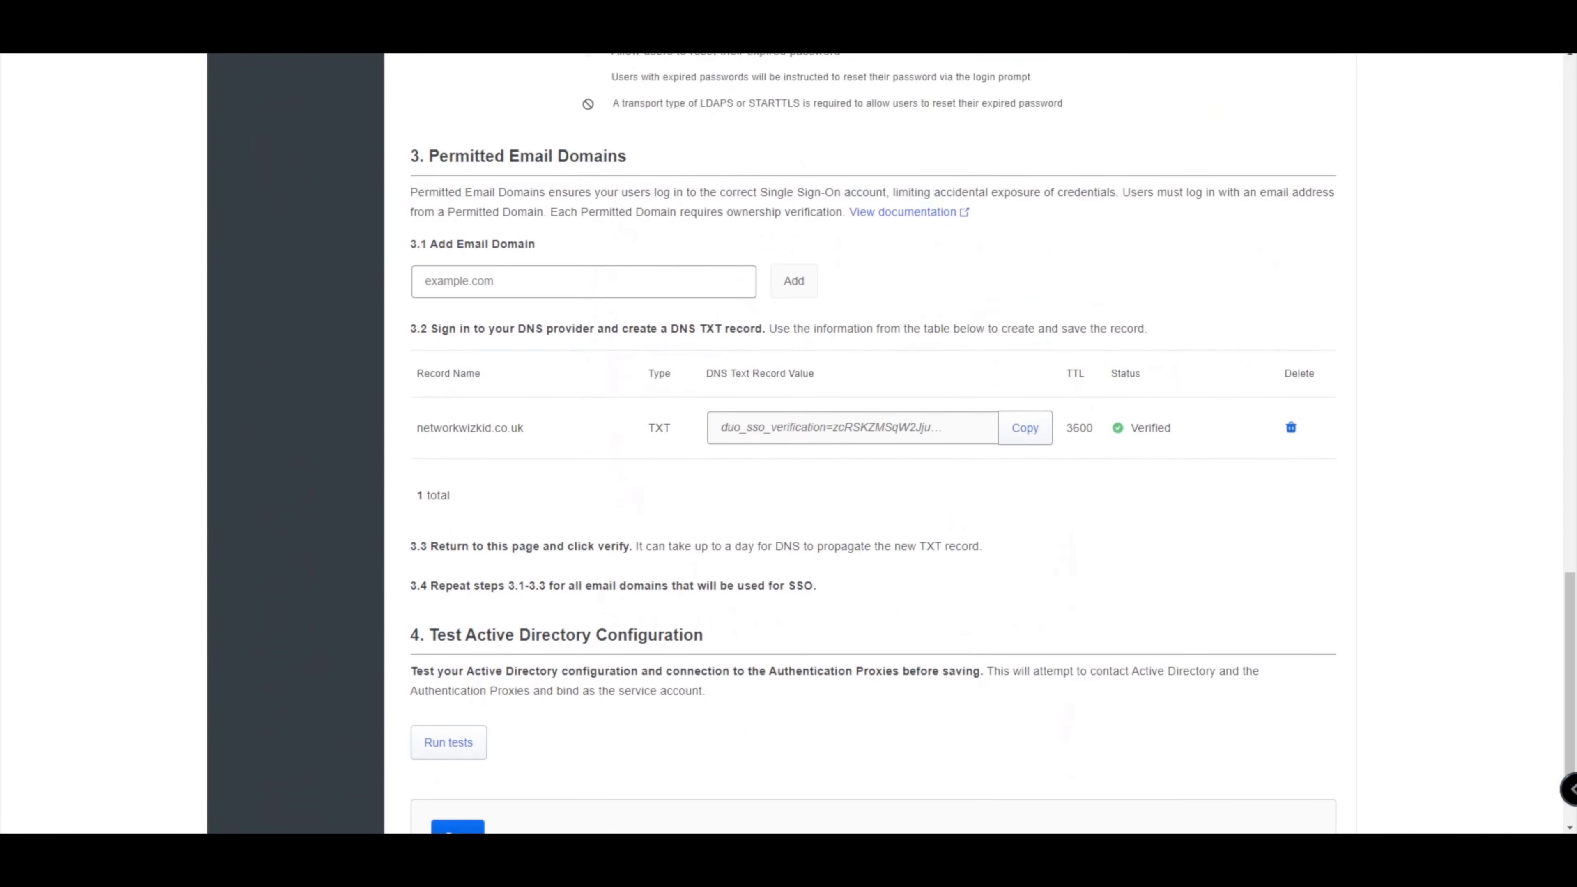
scroll(788, 443, up, 10)
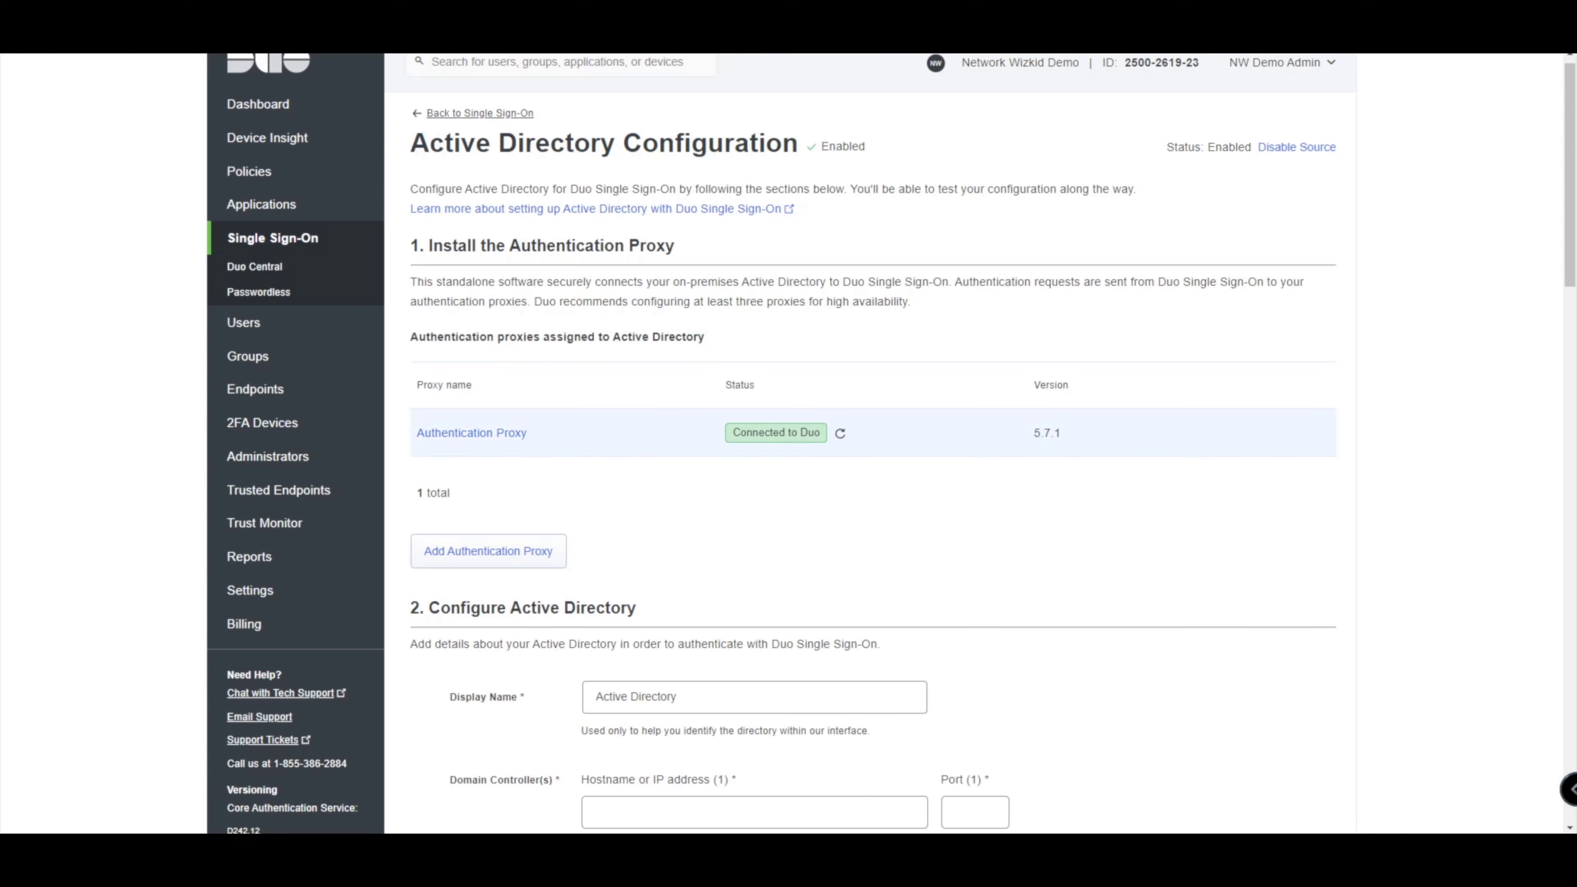
scroll(781, 444, down, 1)
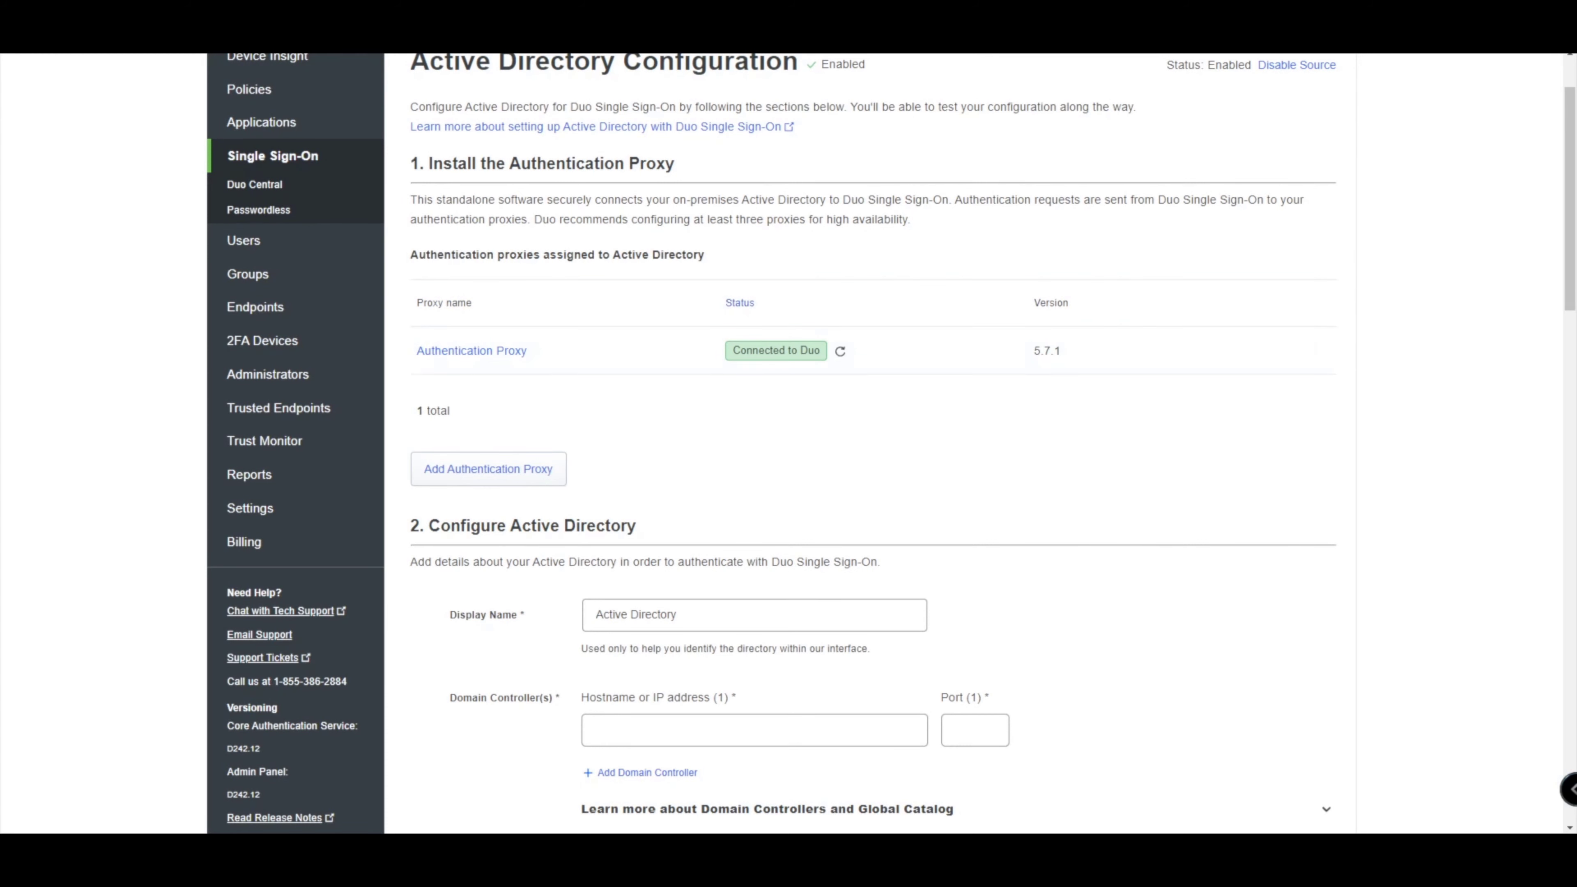
scroll(781, 348, down, 4)
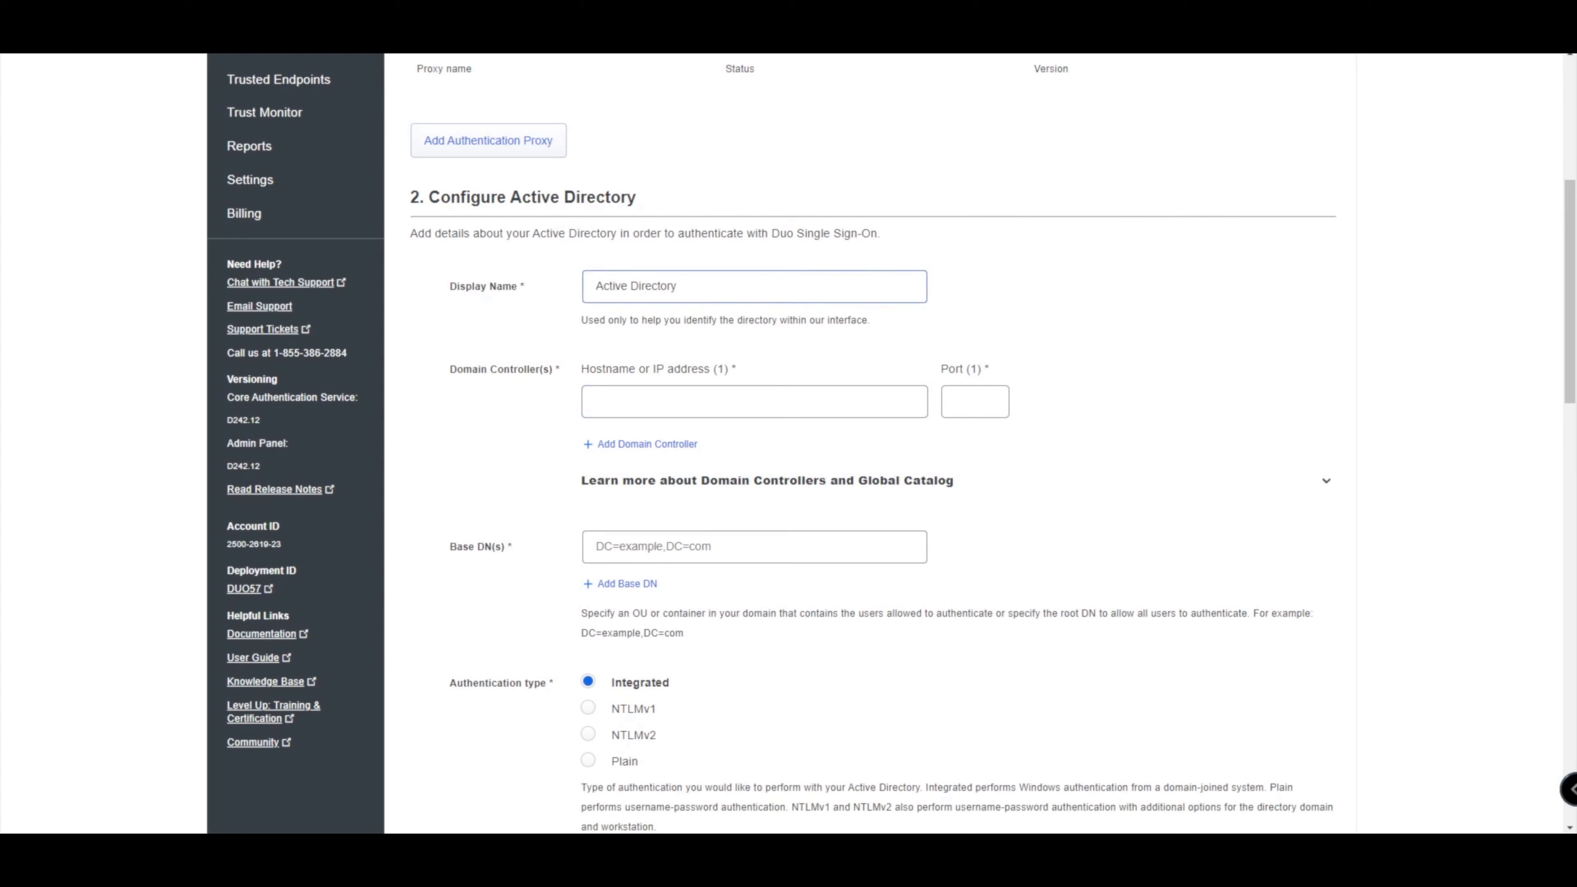
scroll(648, 444, down, 1)
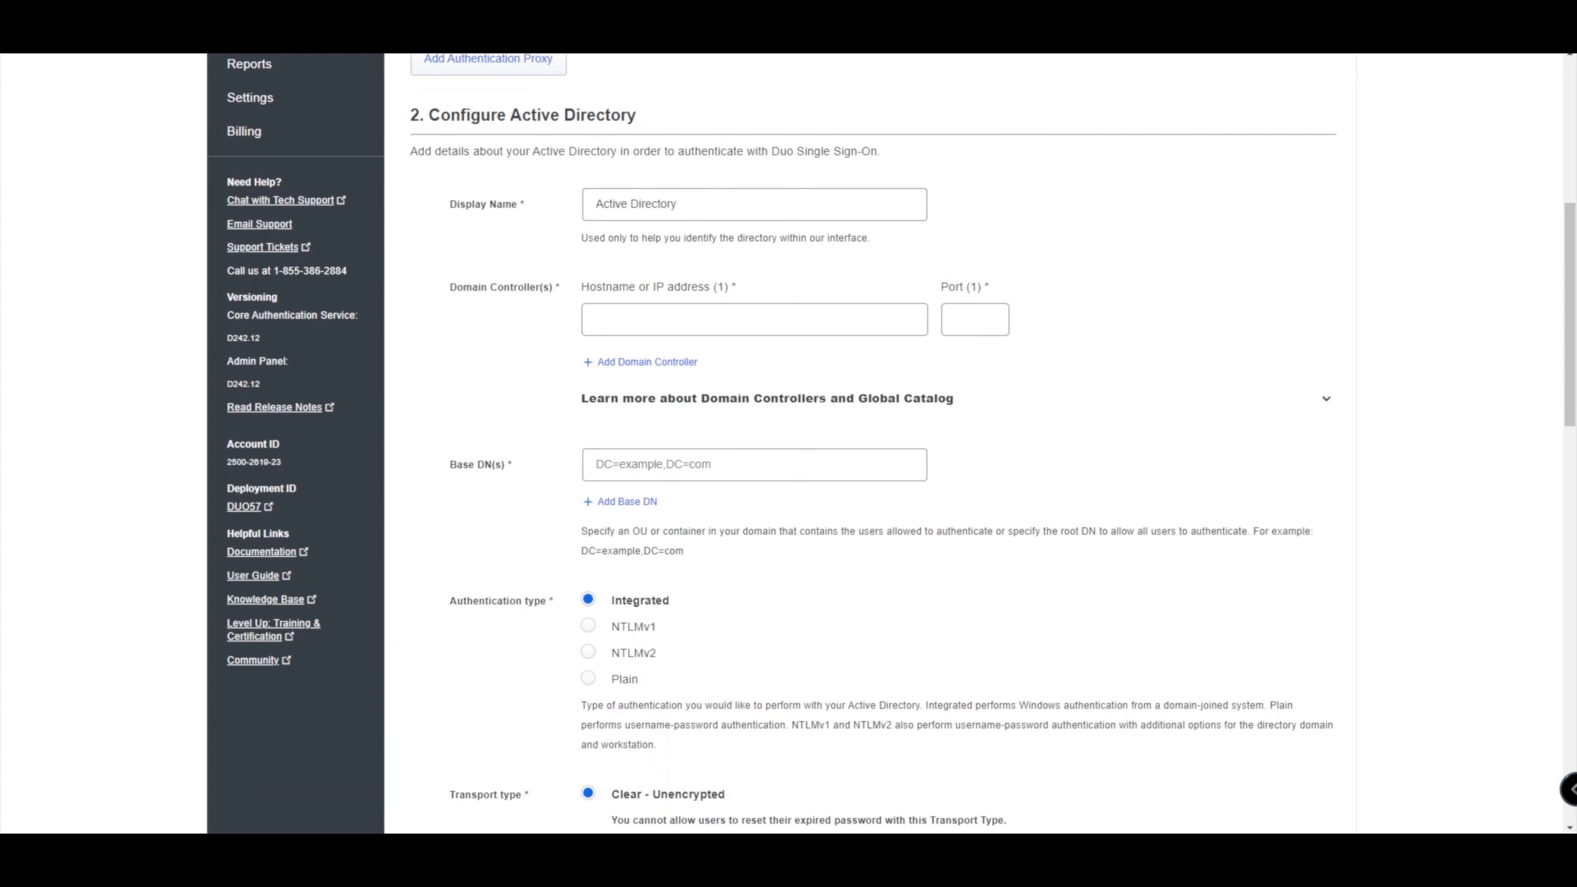
Enter domain controller 150.1.7.199 with port 389.
click(707, 320)
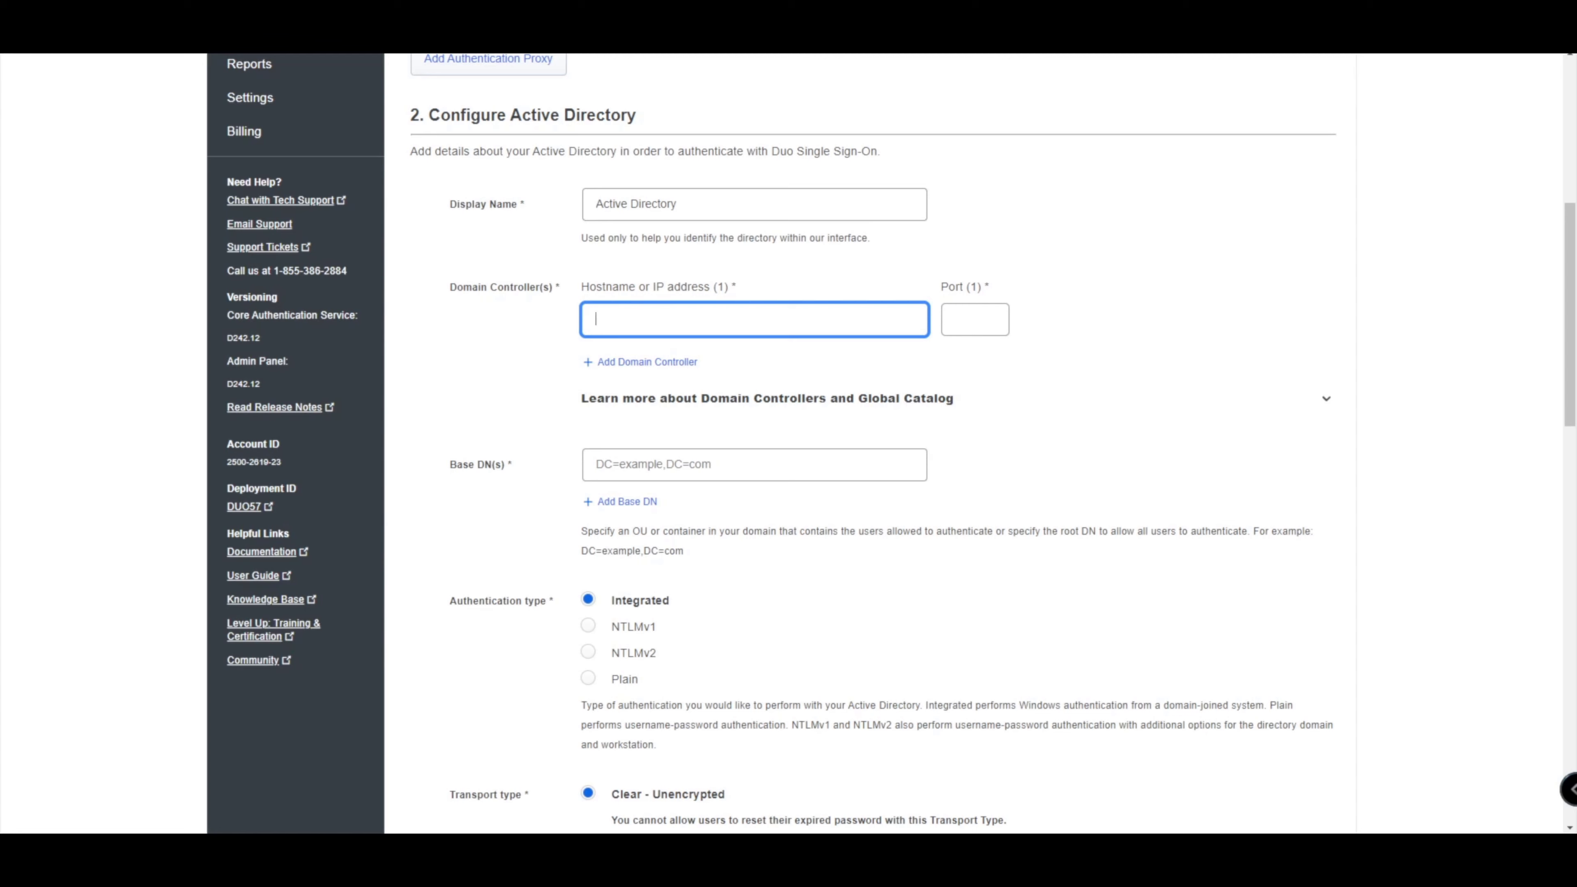
key(alt+Tab)
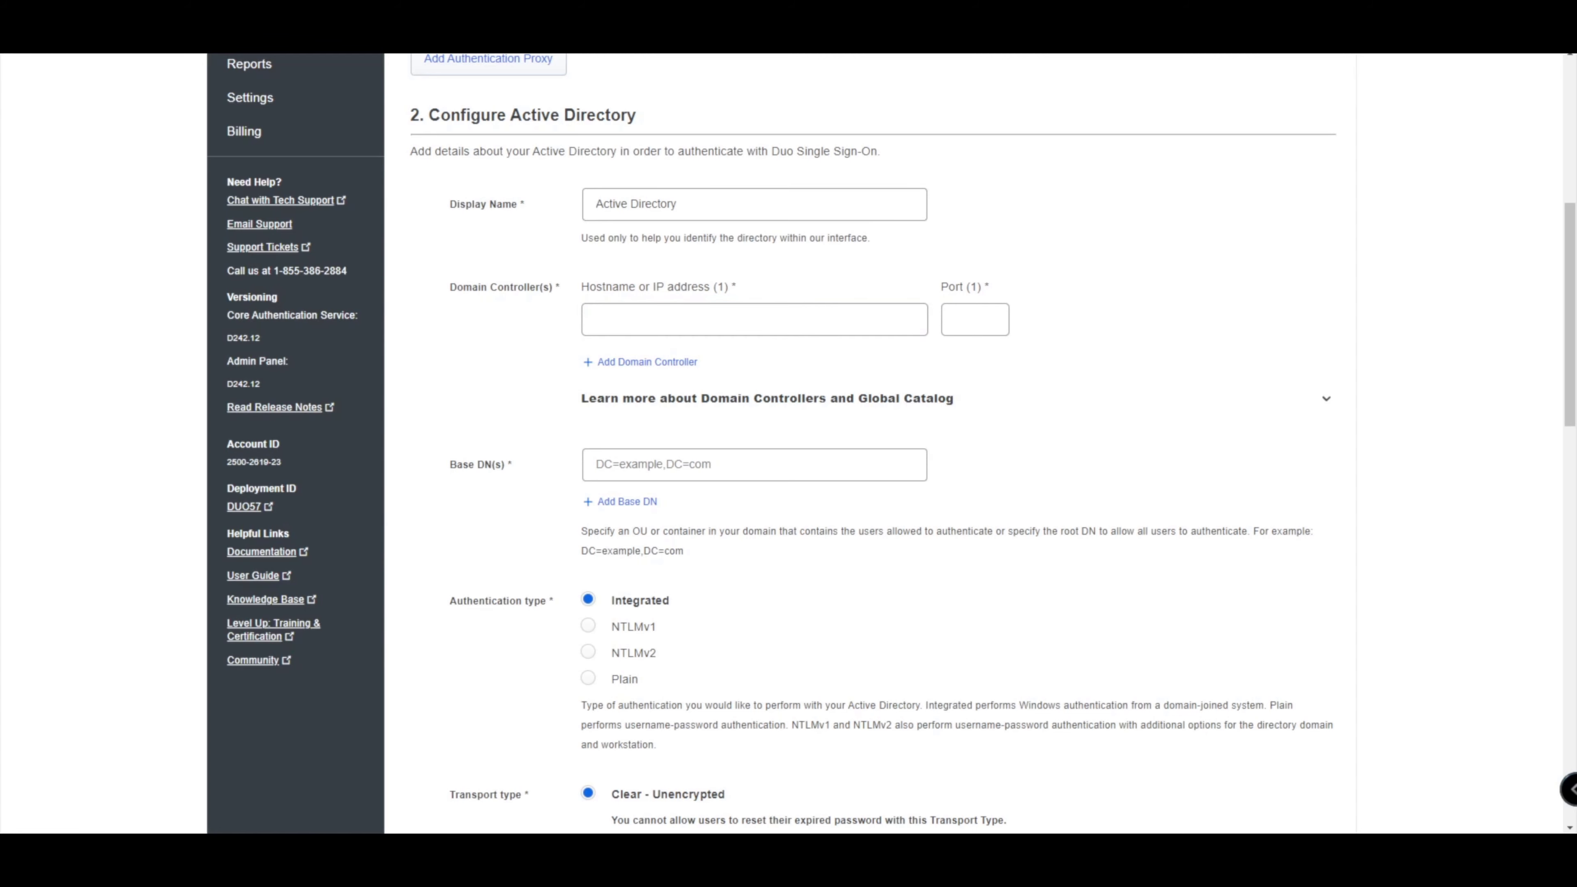
click(754, 319)
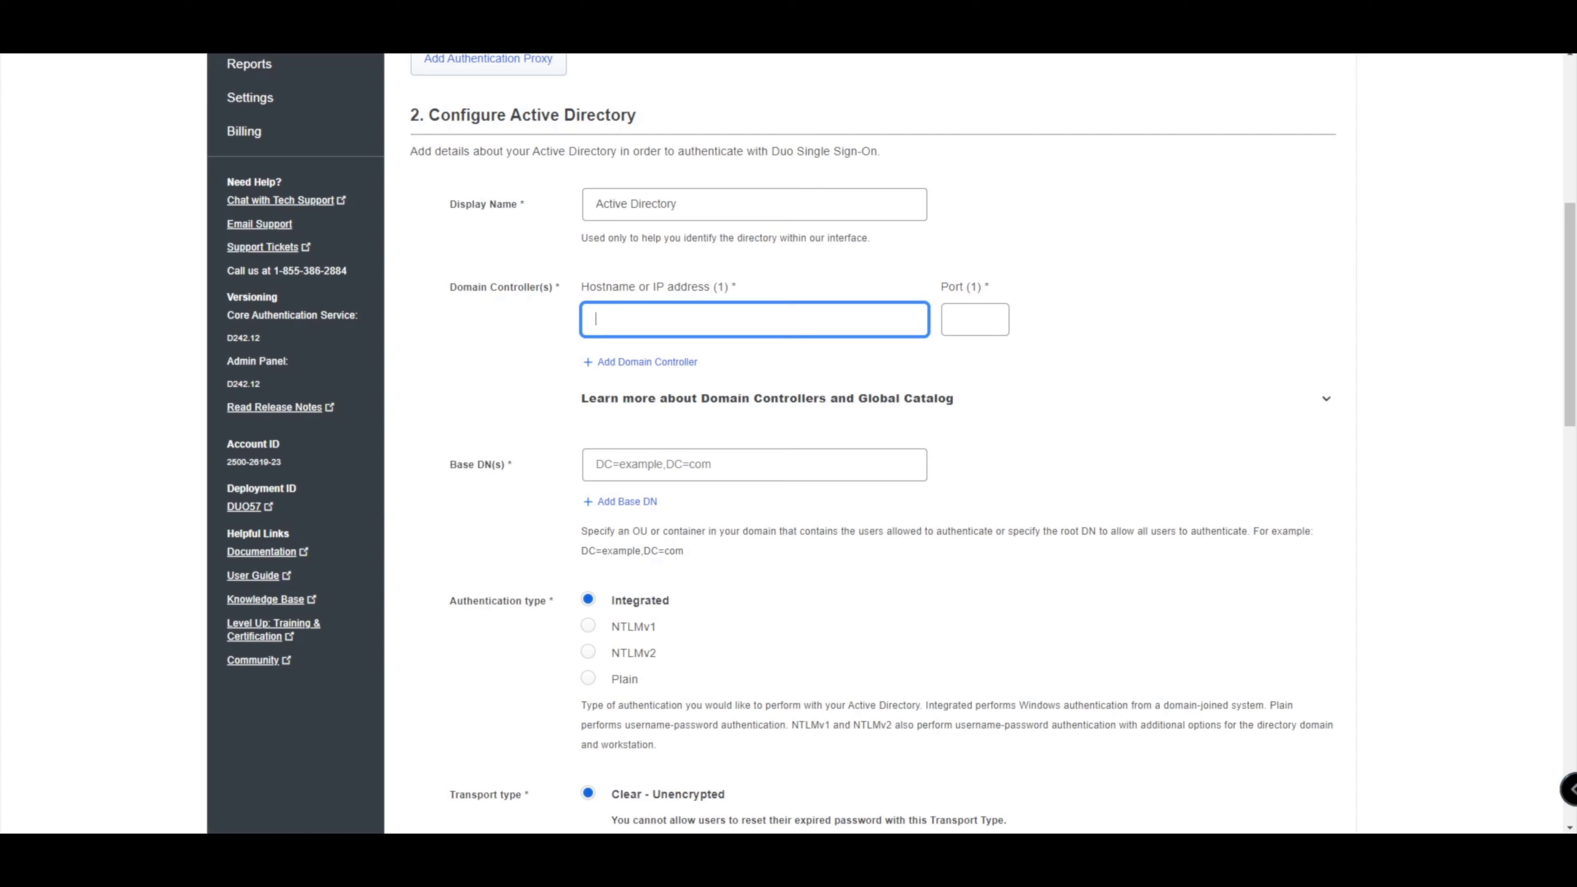
text(150.1.7.199)
key(Tab)
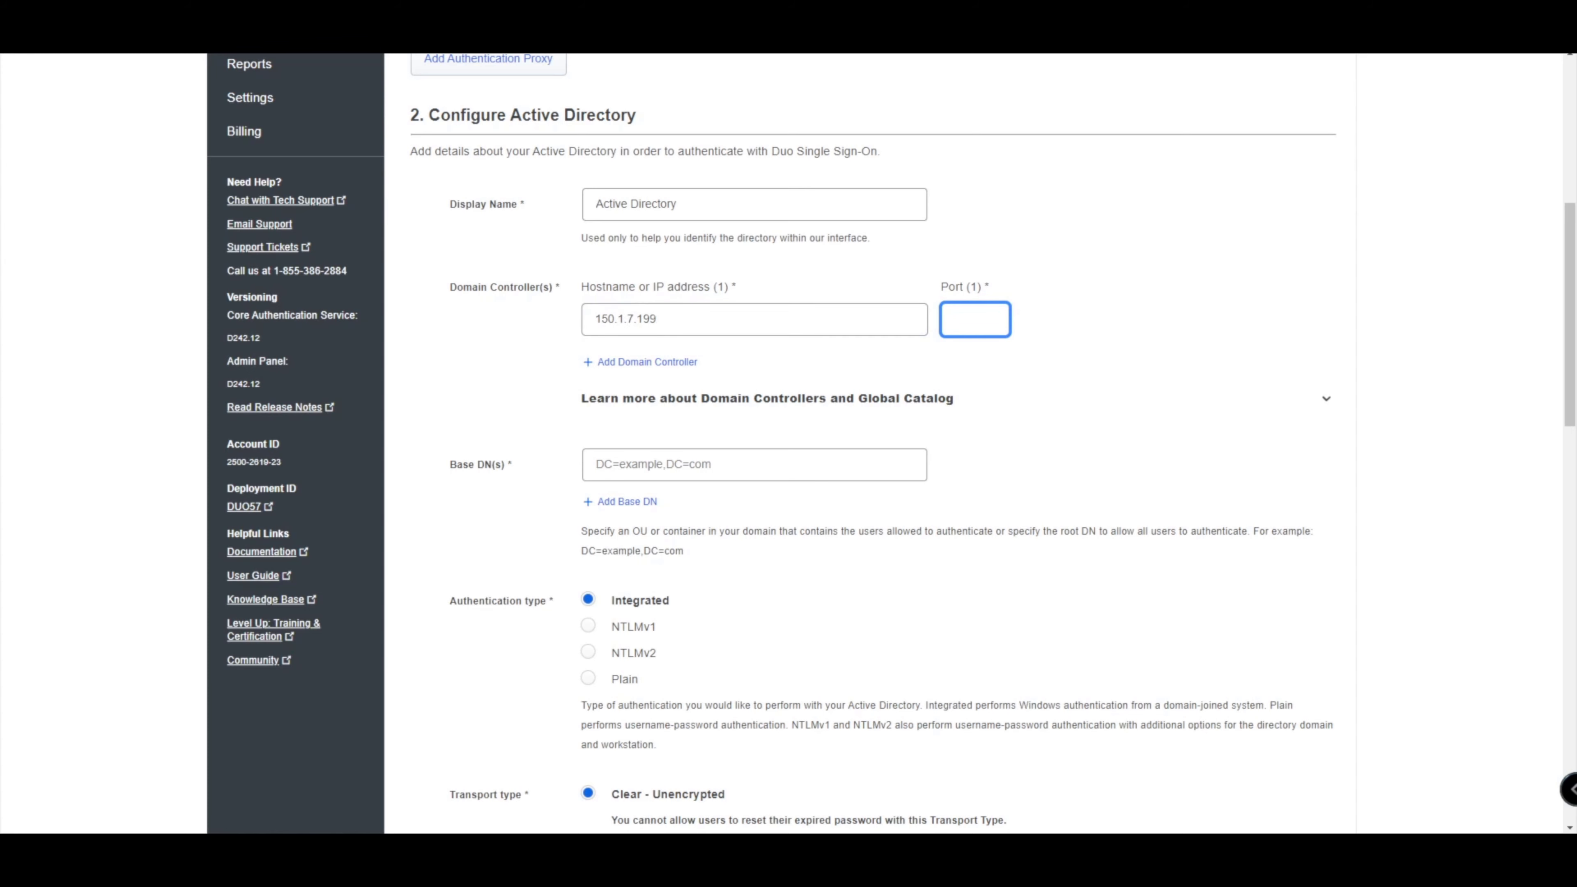
text(389)
Enter base DN DC=demo,DC=networkwizkid,DC=com and review the remaining form settings.
scroll(891, 443, down, 1)
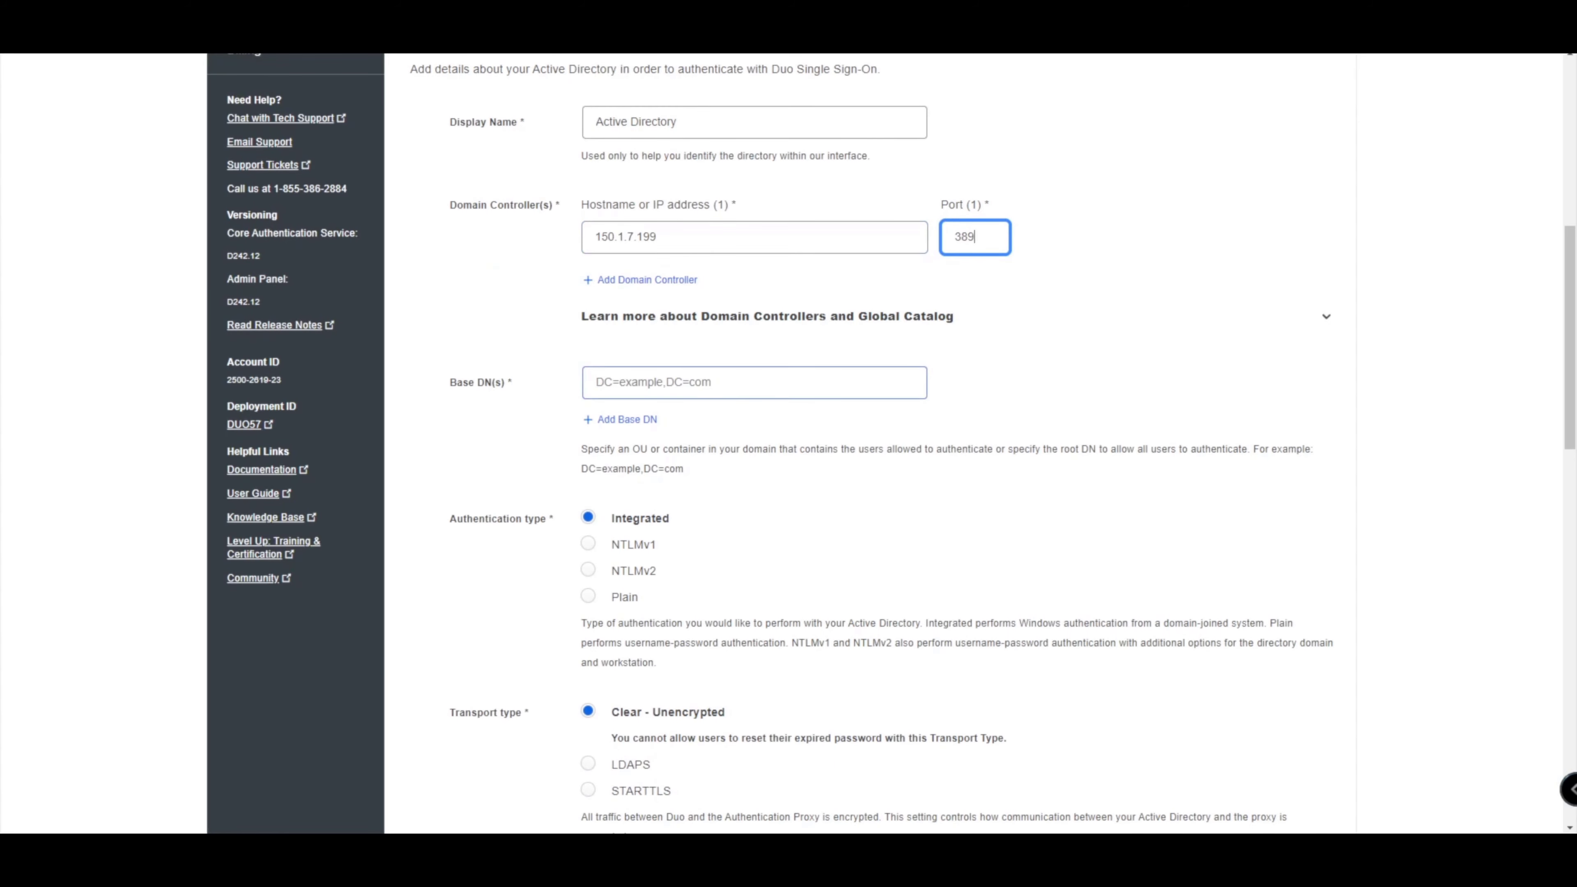
click(754, 383)
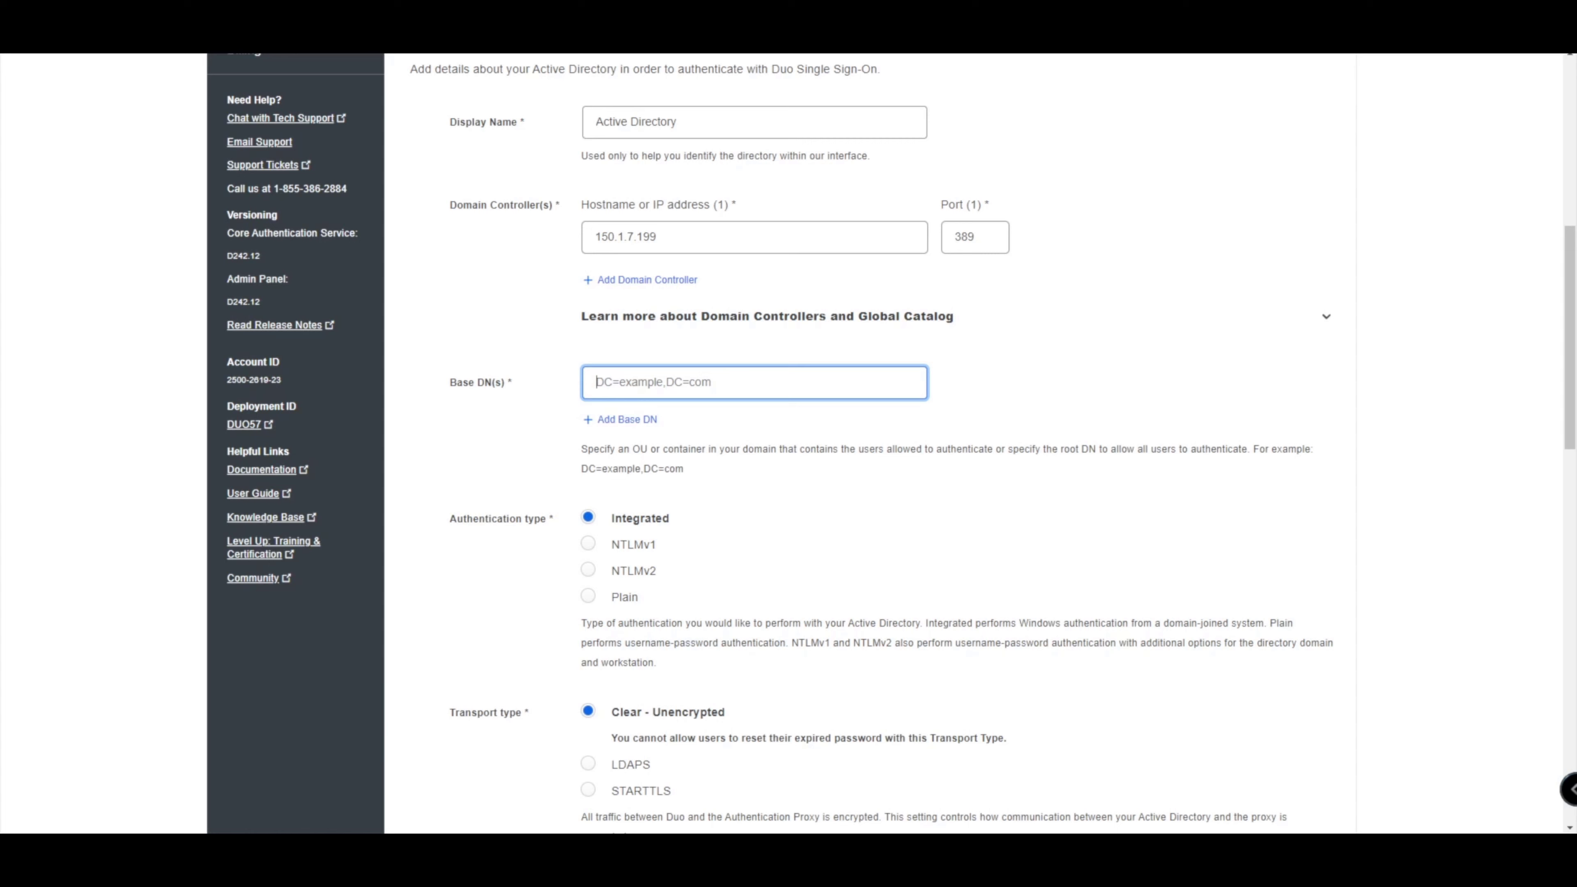
text(DC=demo,DC=networkwizkid,DC=)
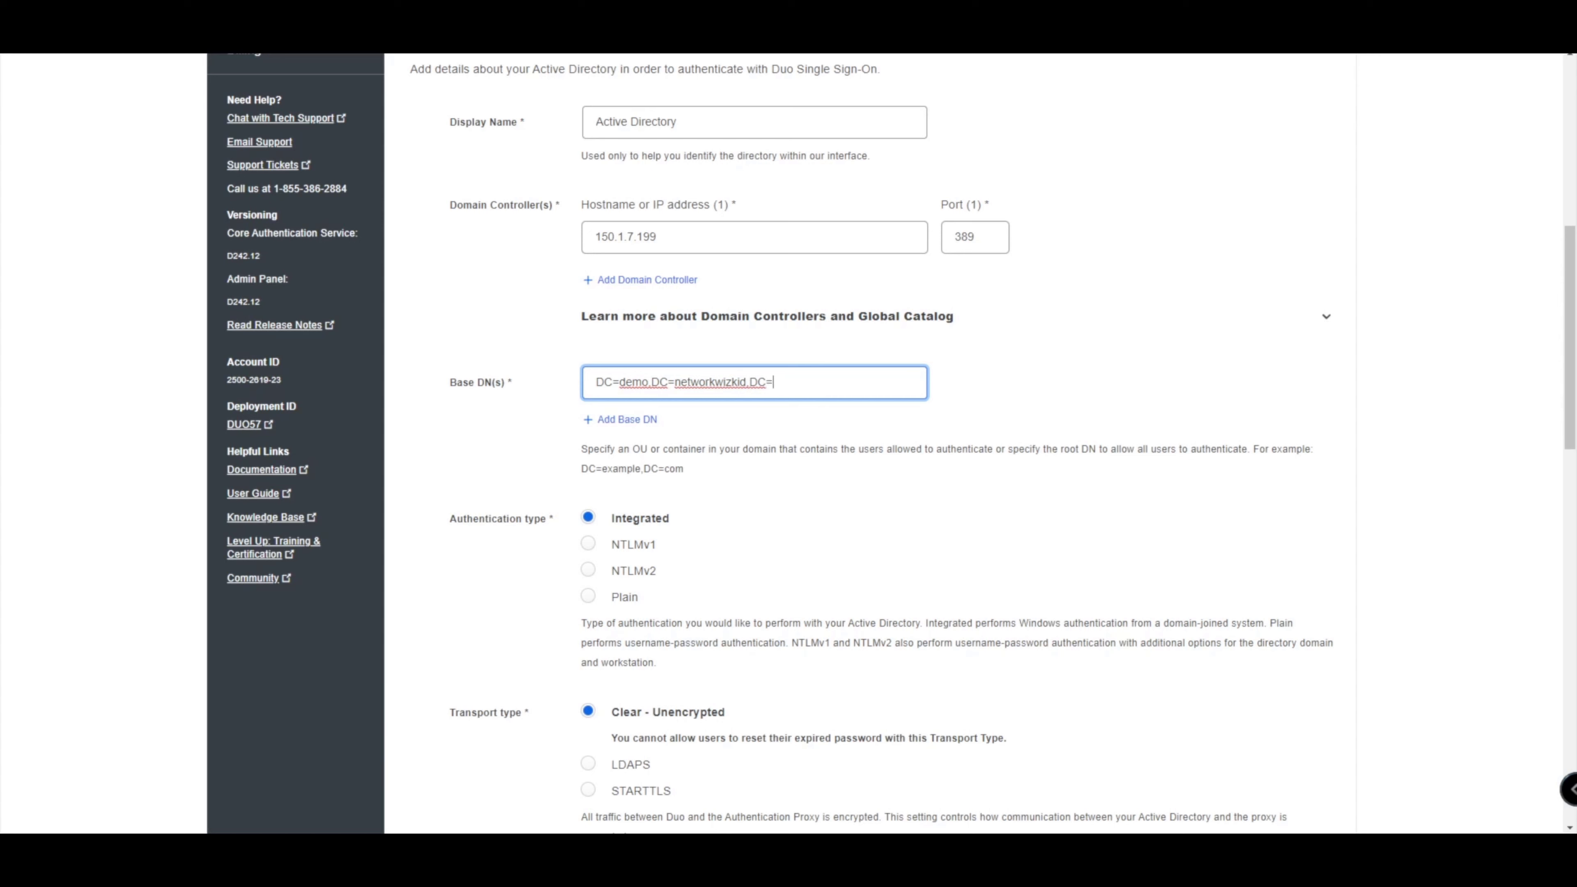
text(com)
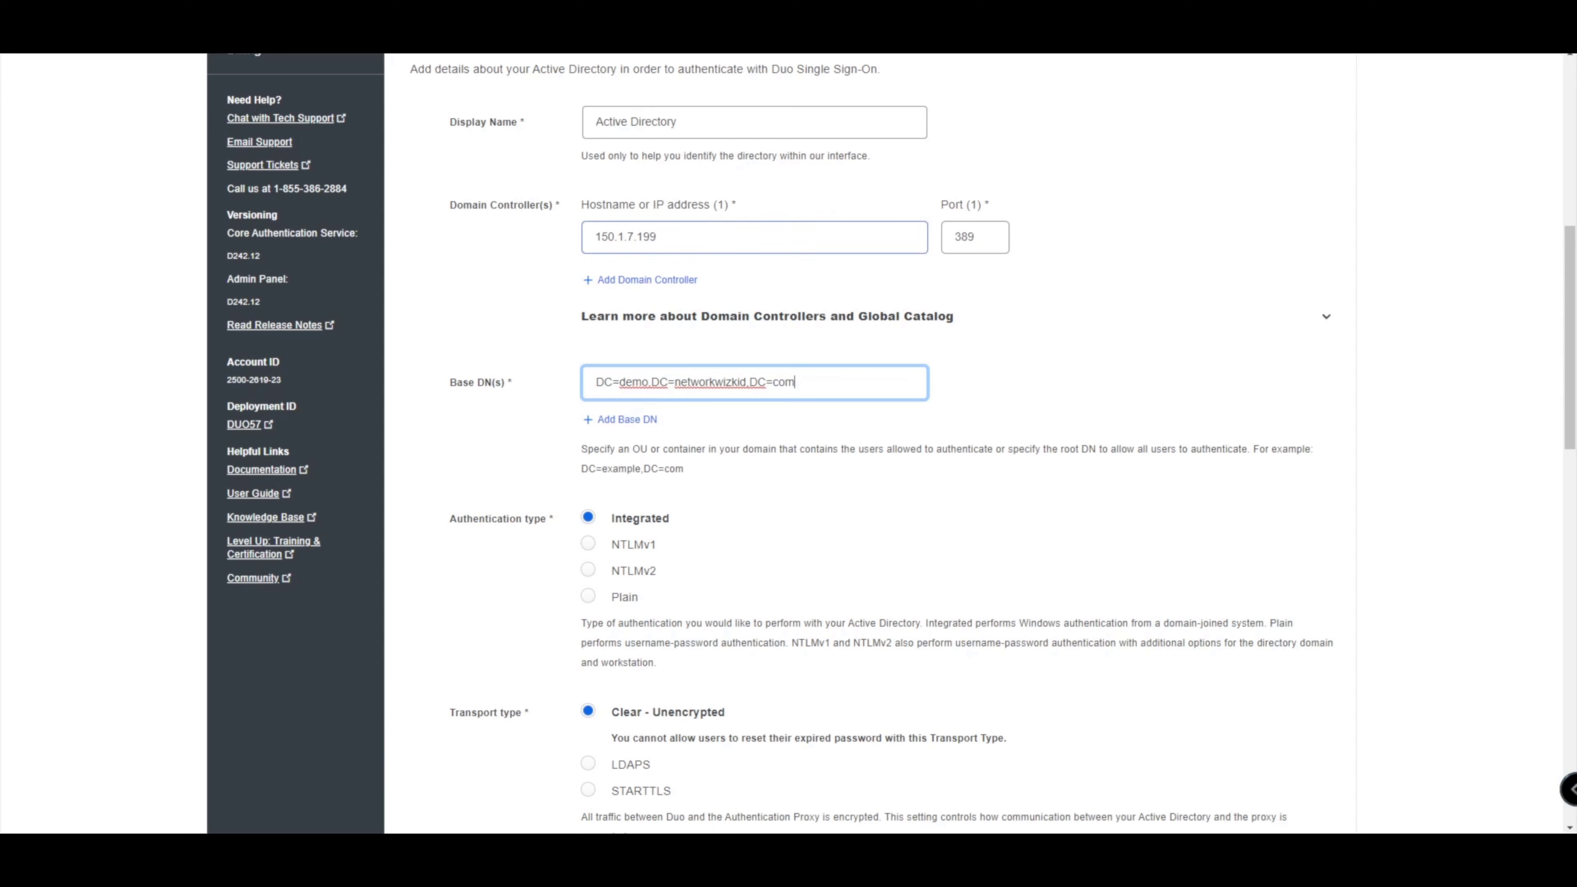
scroll(892, 443, down, 2)
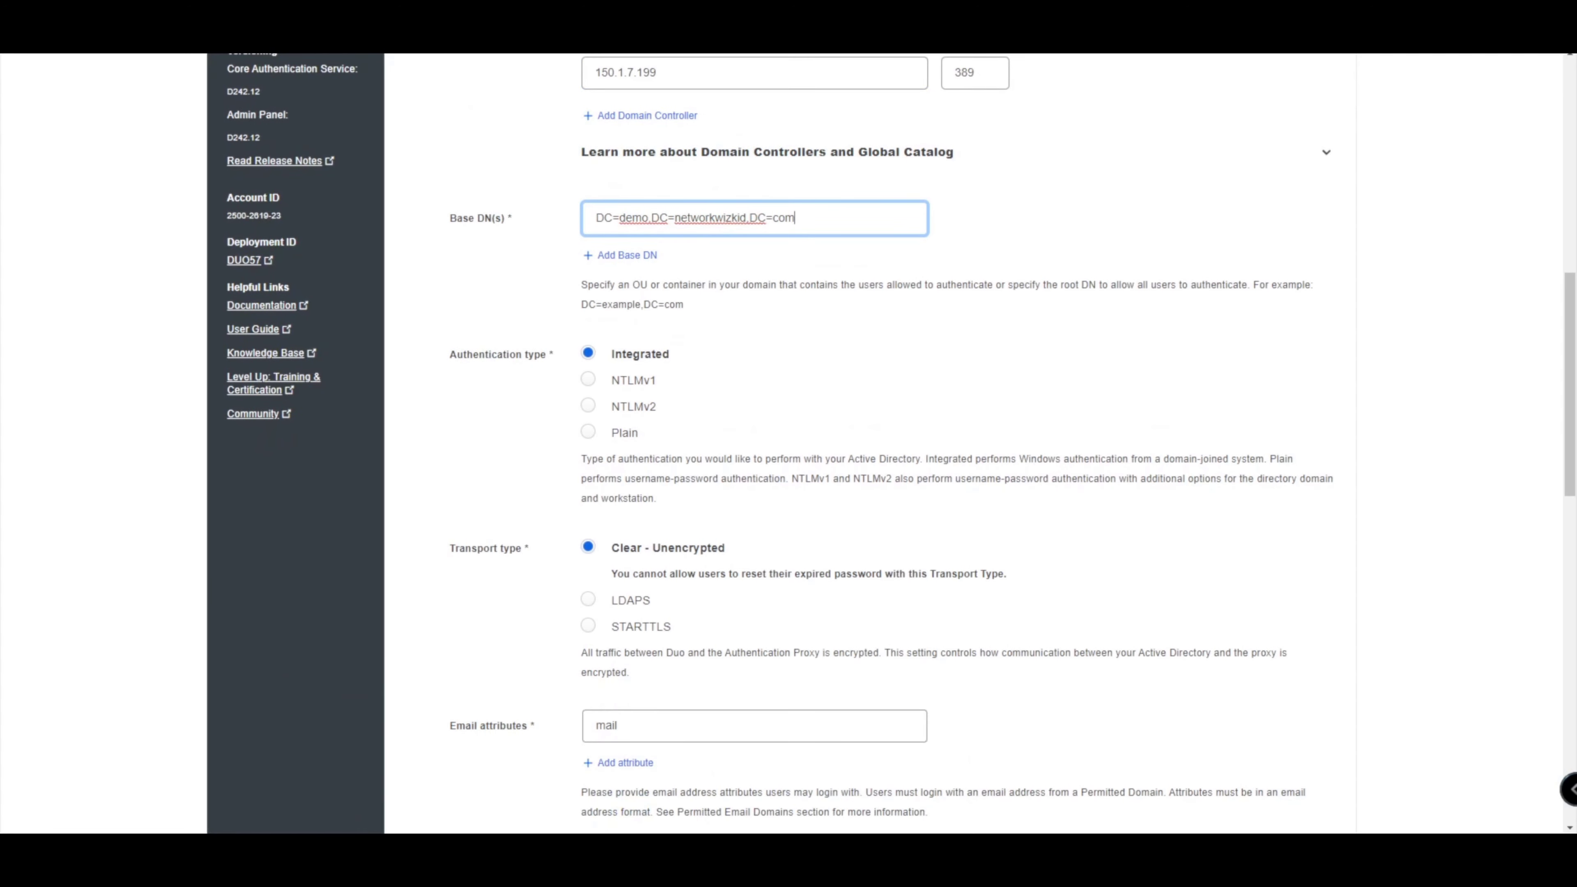
scroll(892, 444, down, 1)
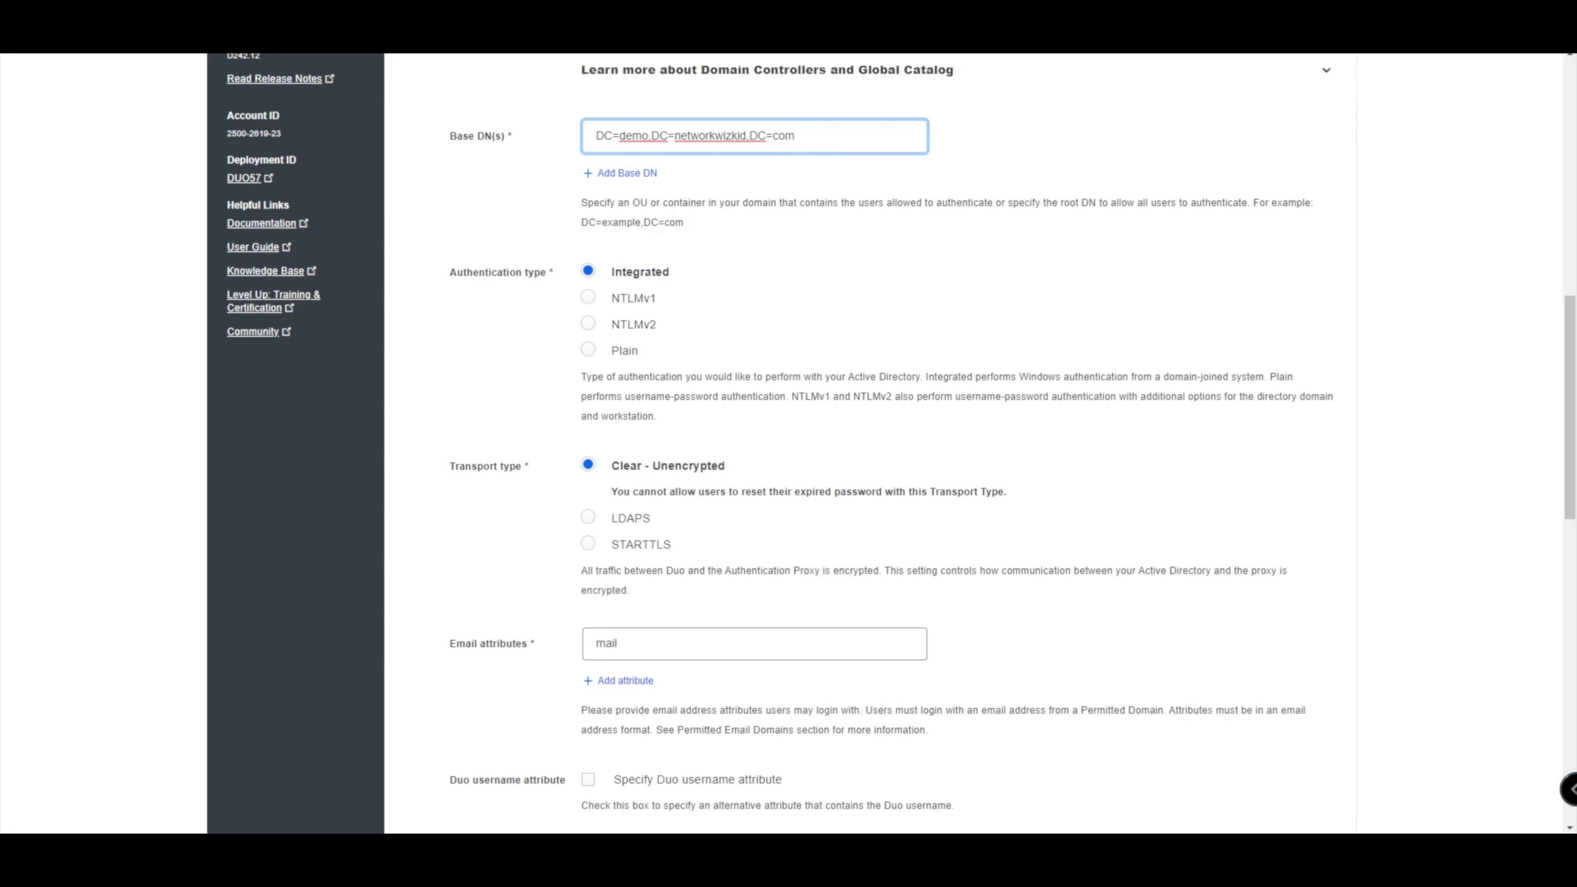
scroll(891, 443, down, 1)
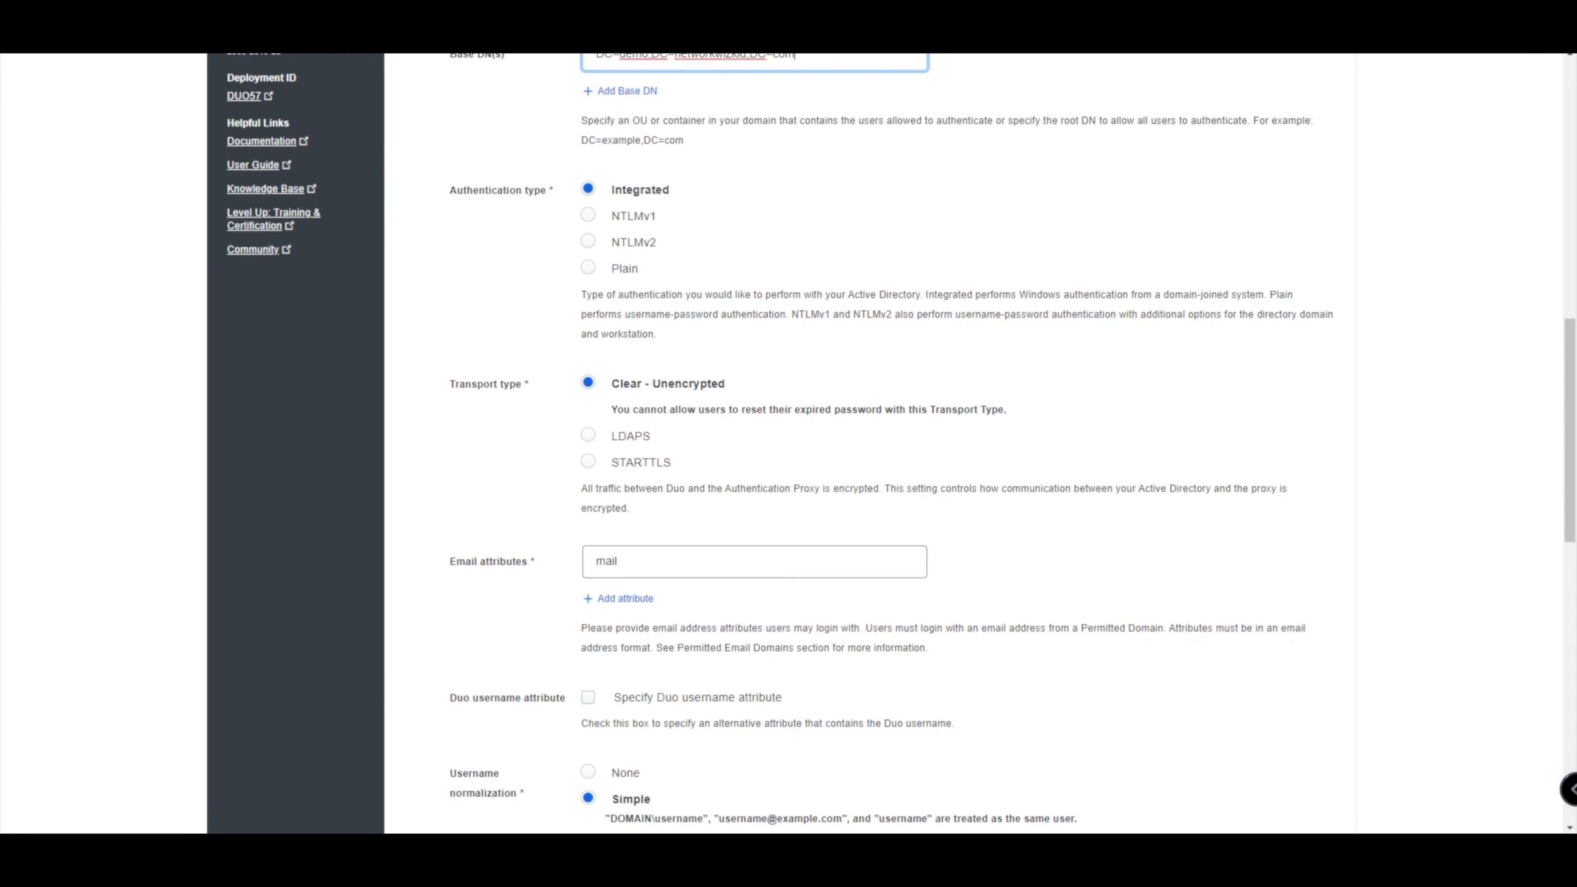
scroll(891, 444, down, 1)
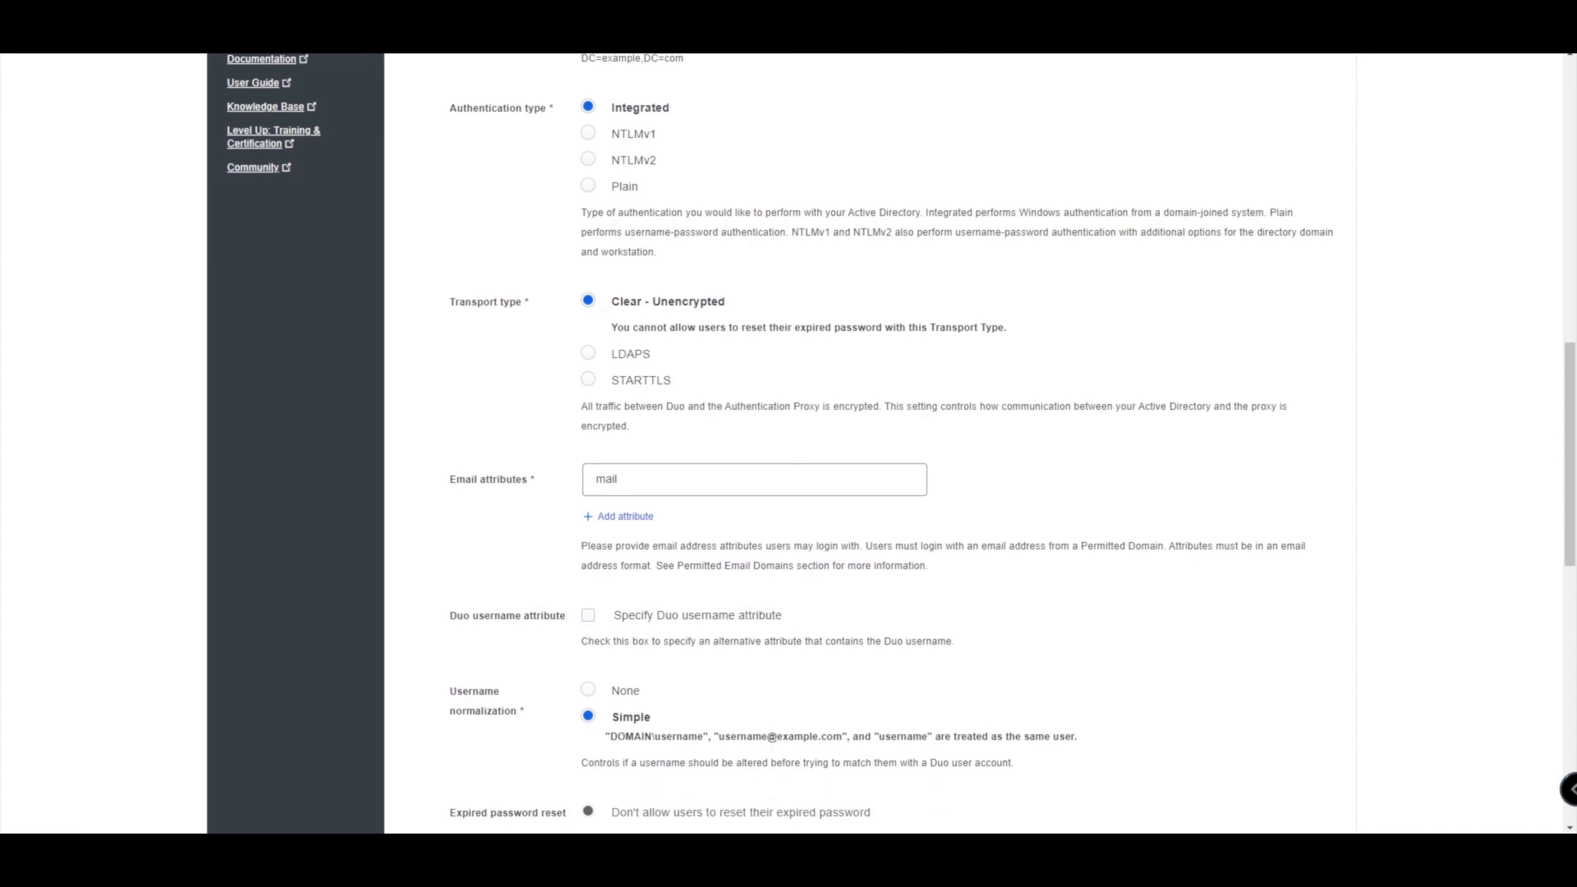
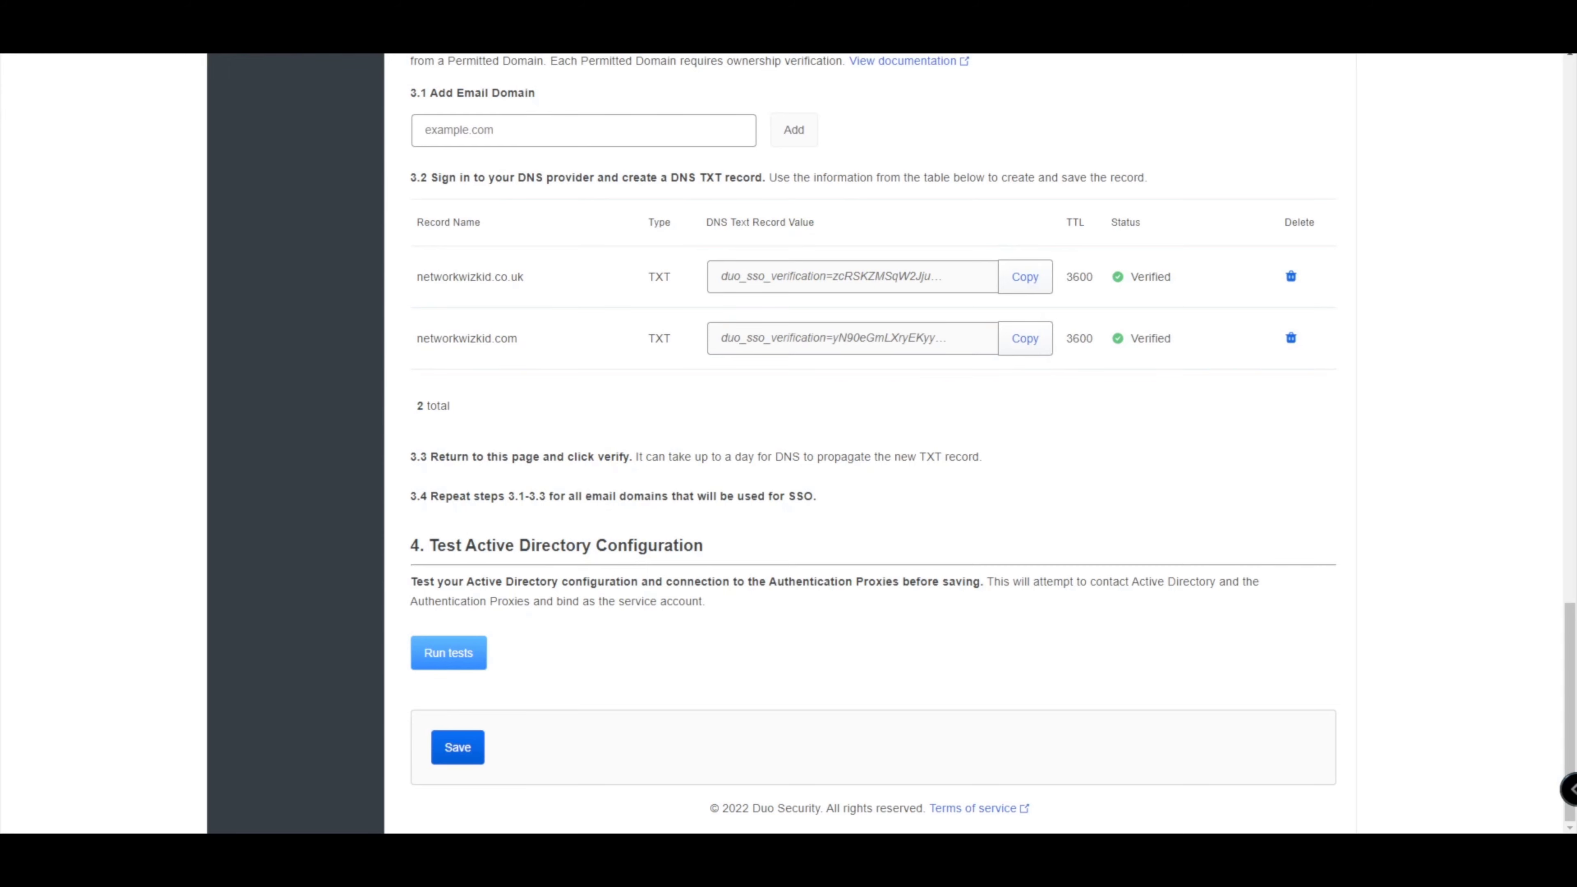
Run the Active Directory tests and review the base DN search error on 150.1.7.199.
click(449, 652)
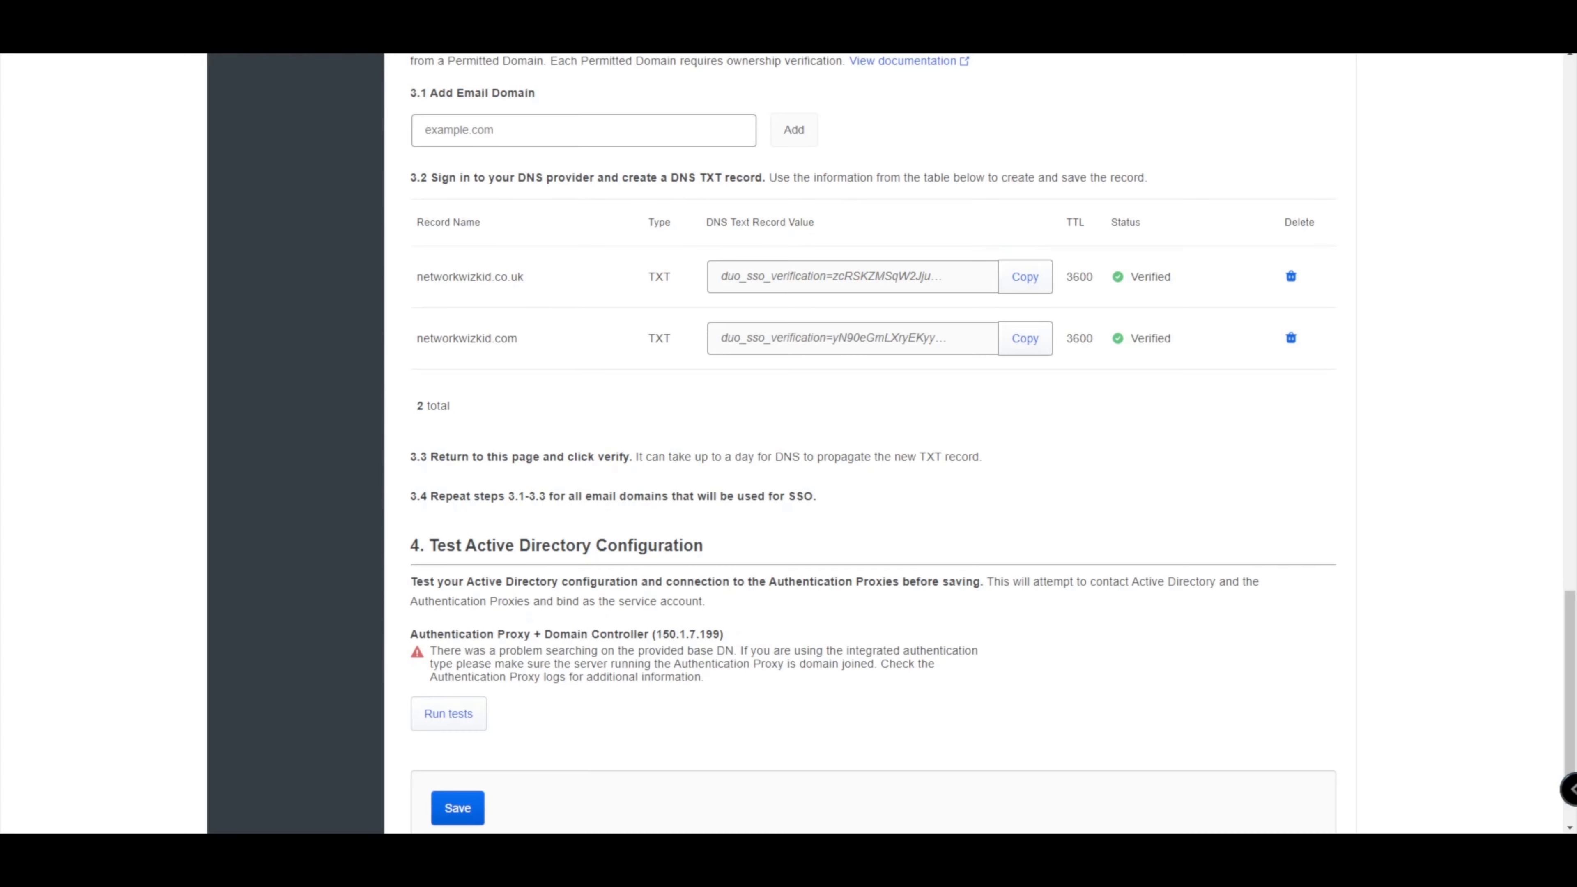
scroll(869, 442, down, 1)
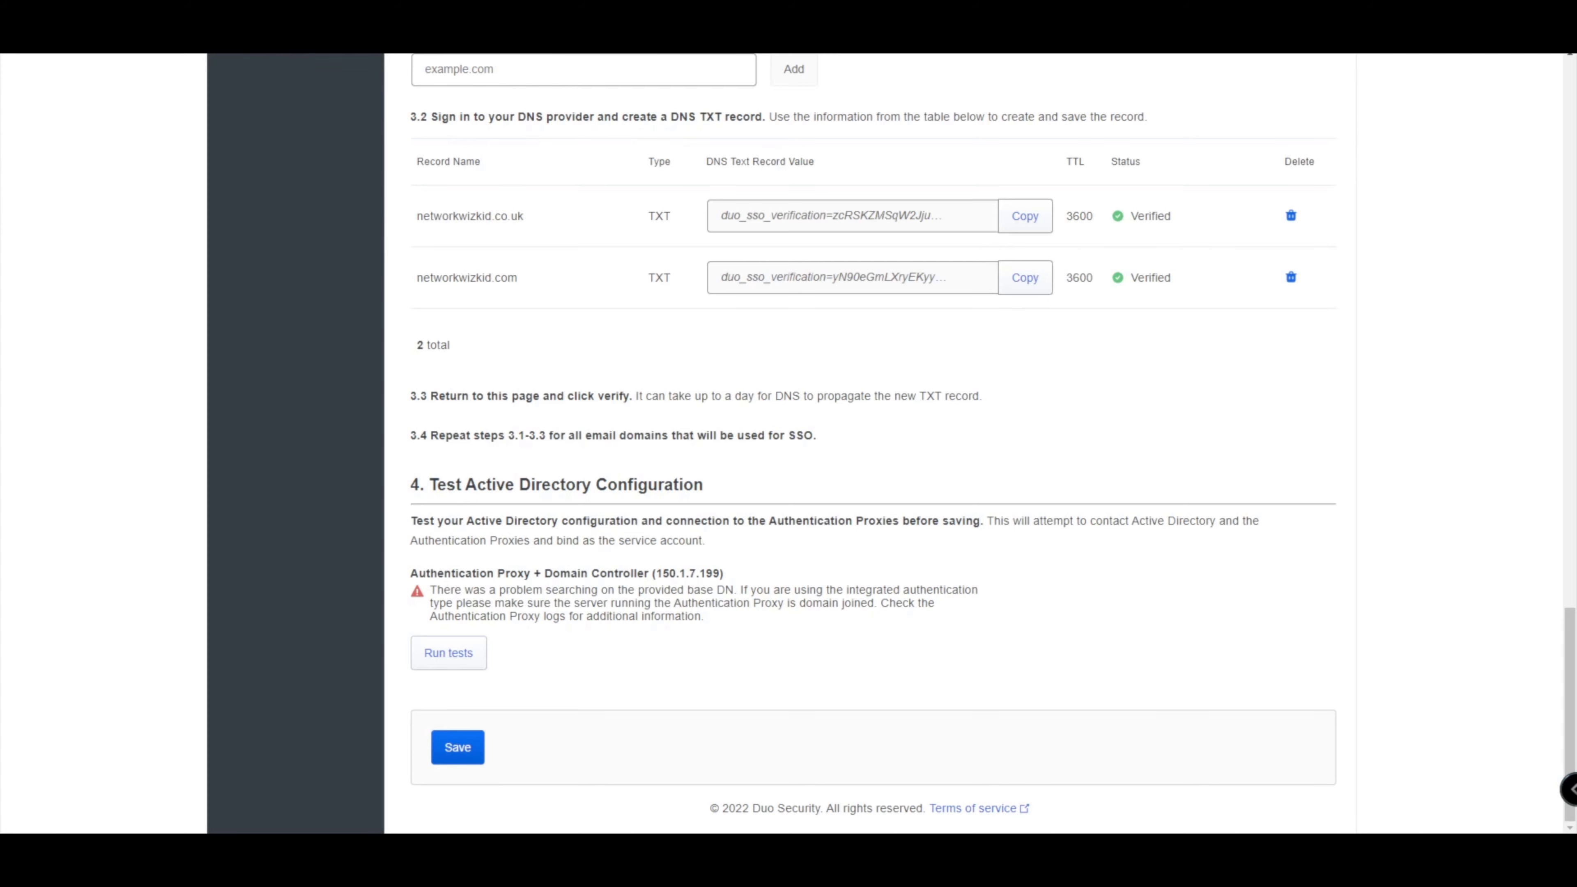
scroll(873, 444, up, 1)
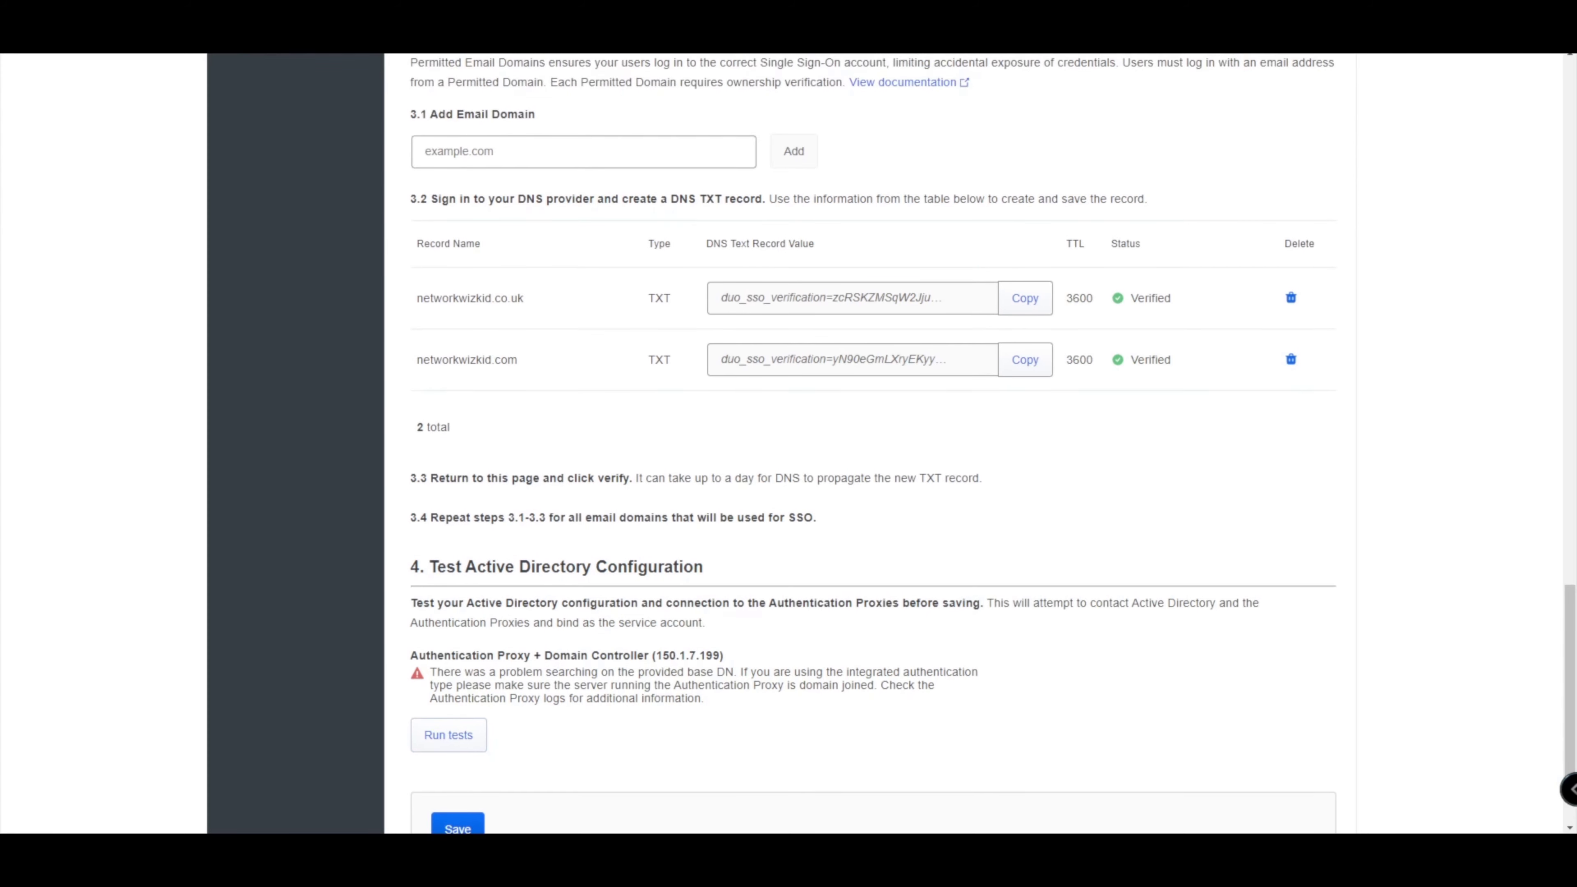
scroll(872, 443, down, 1)
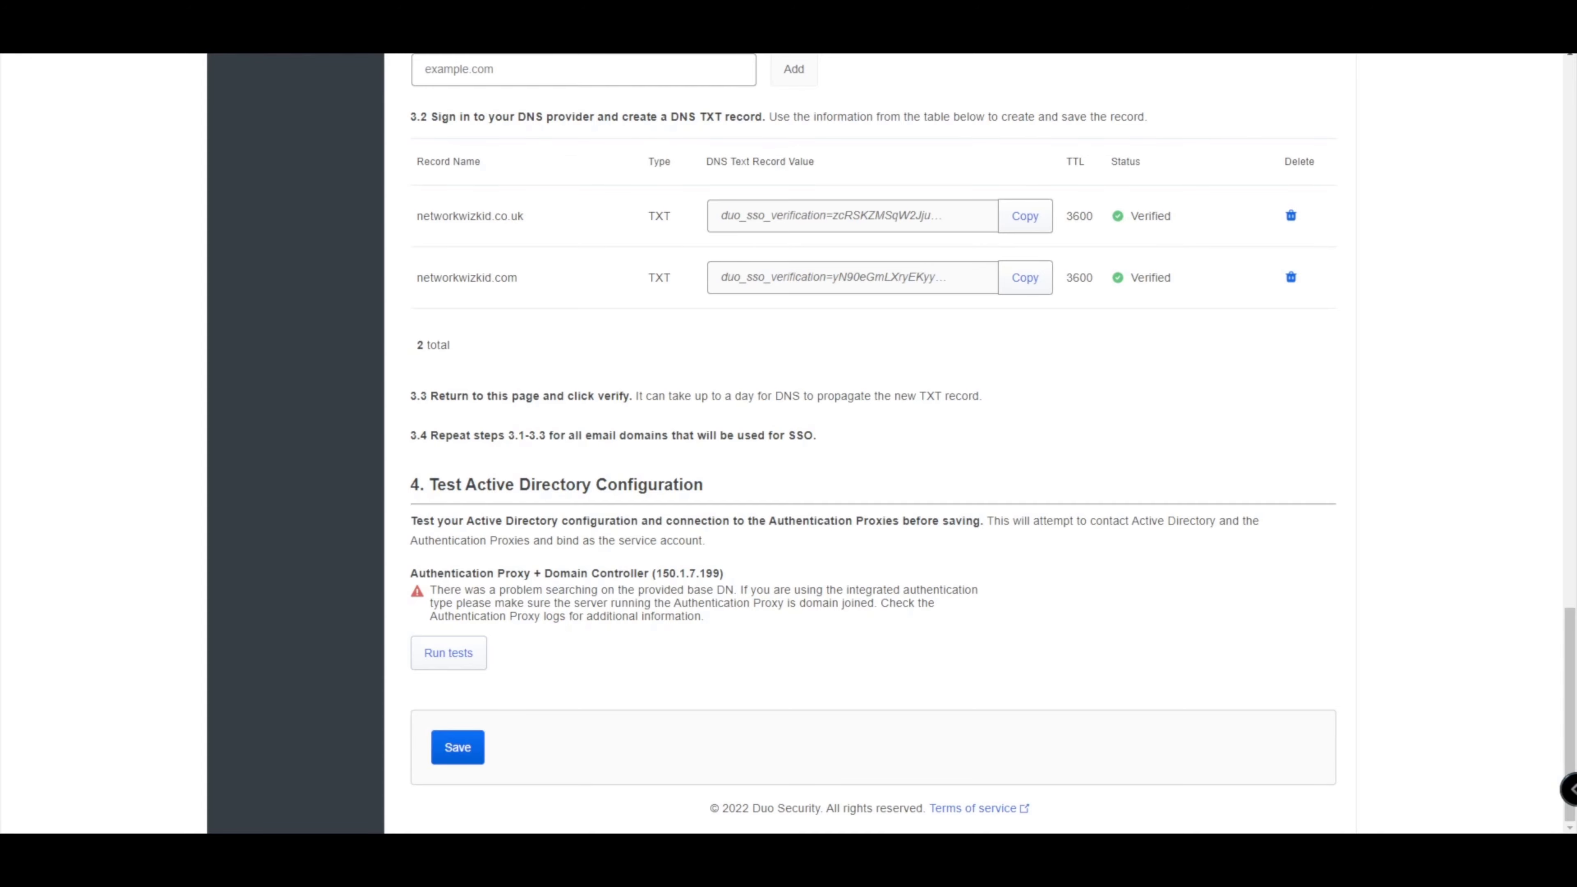
scroll(870, 435, up, 15)
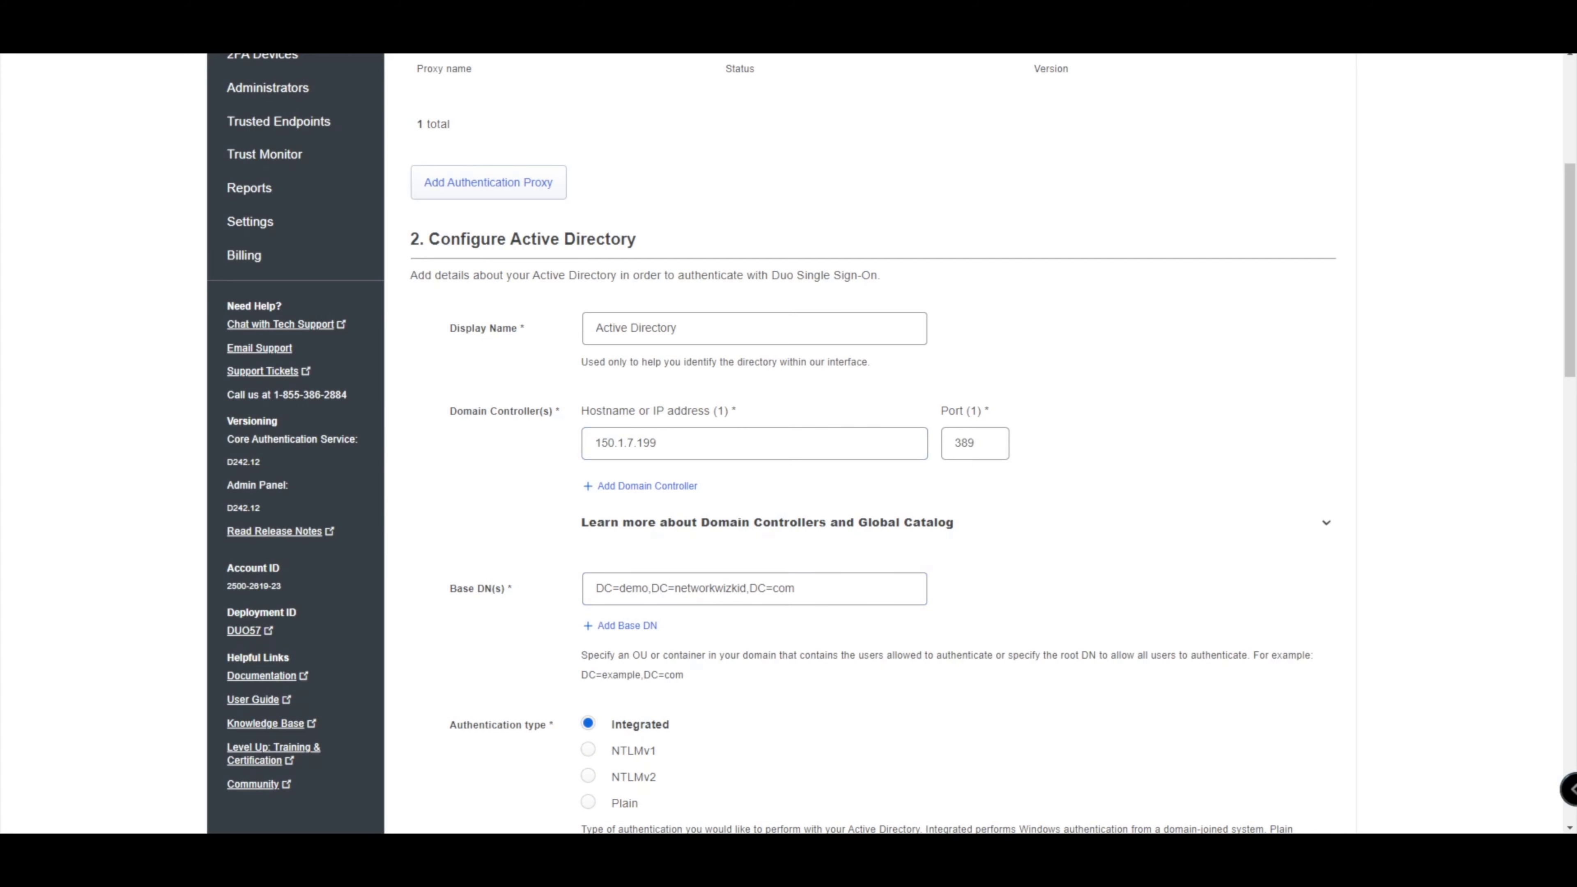
scroll(869, 435, down, 3)
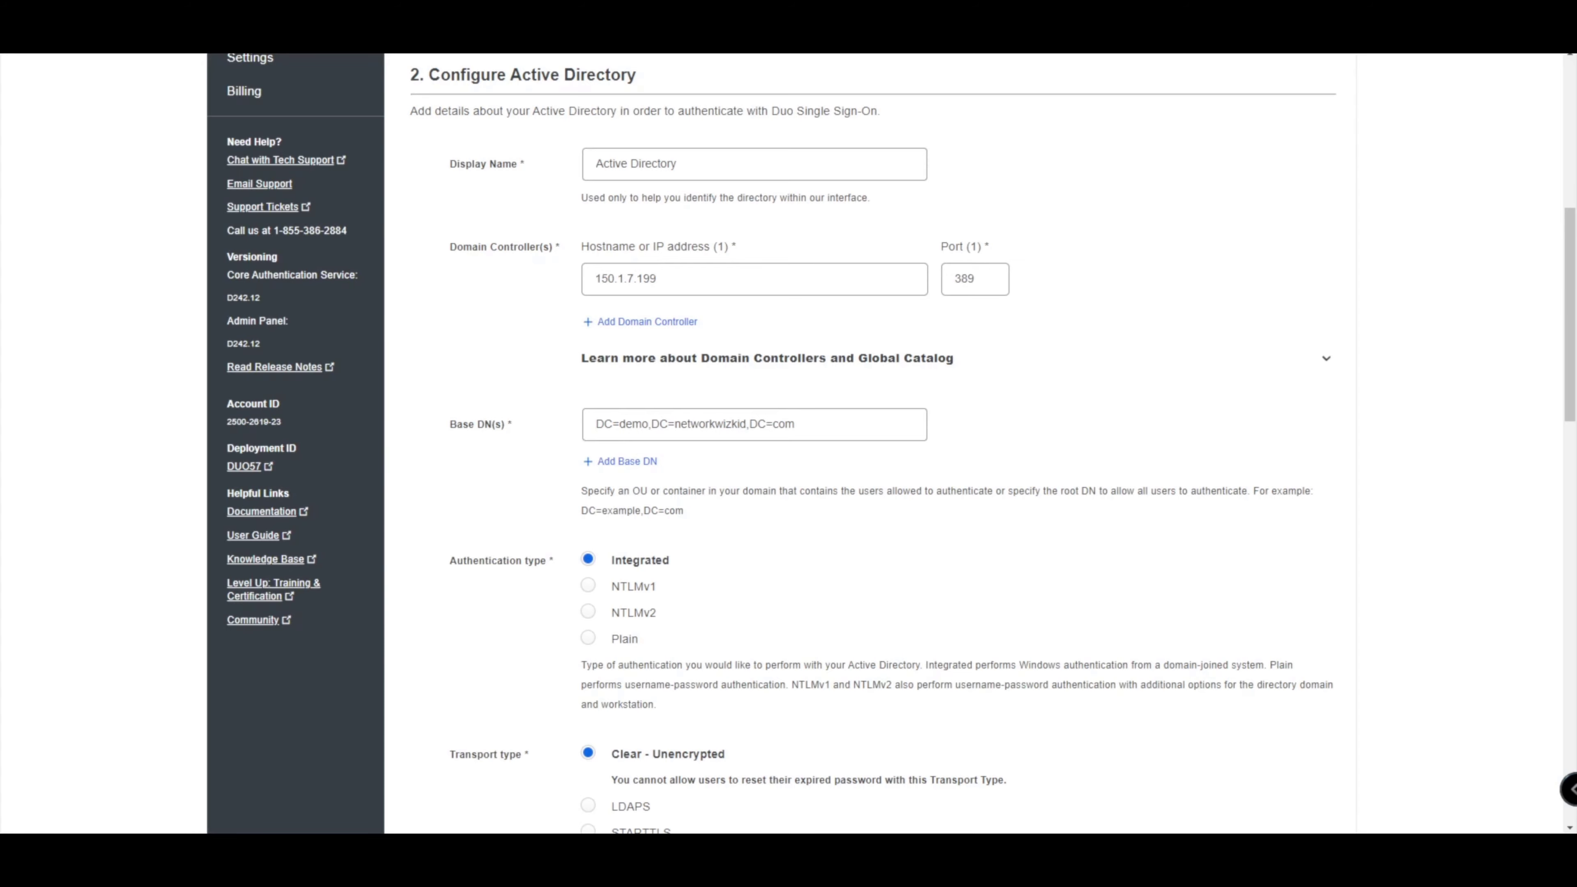
scroll(869, 434, down, 20)
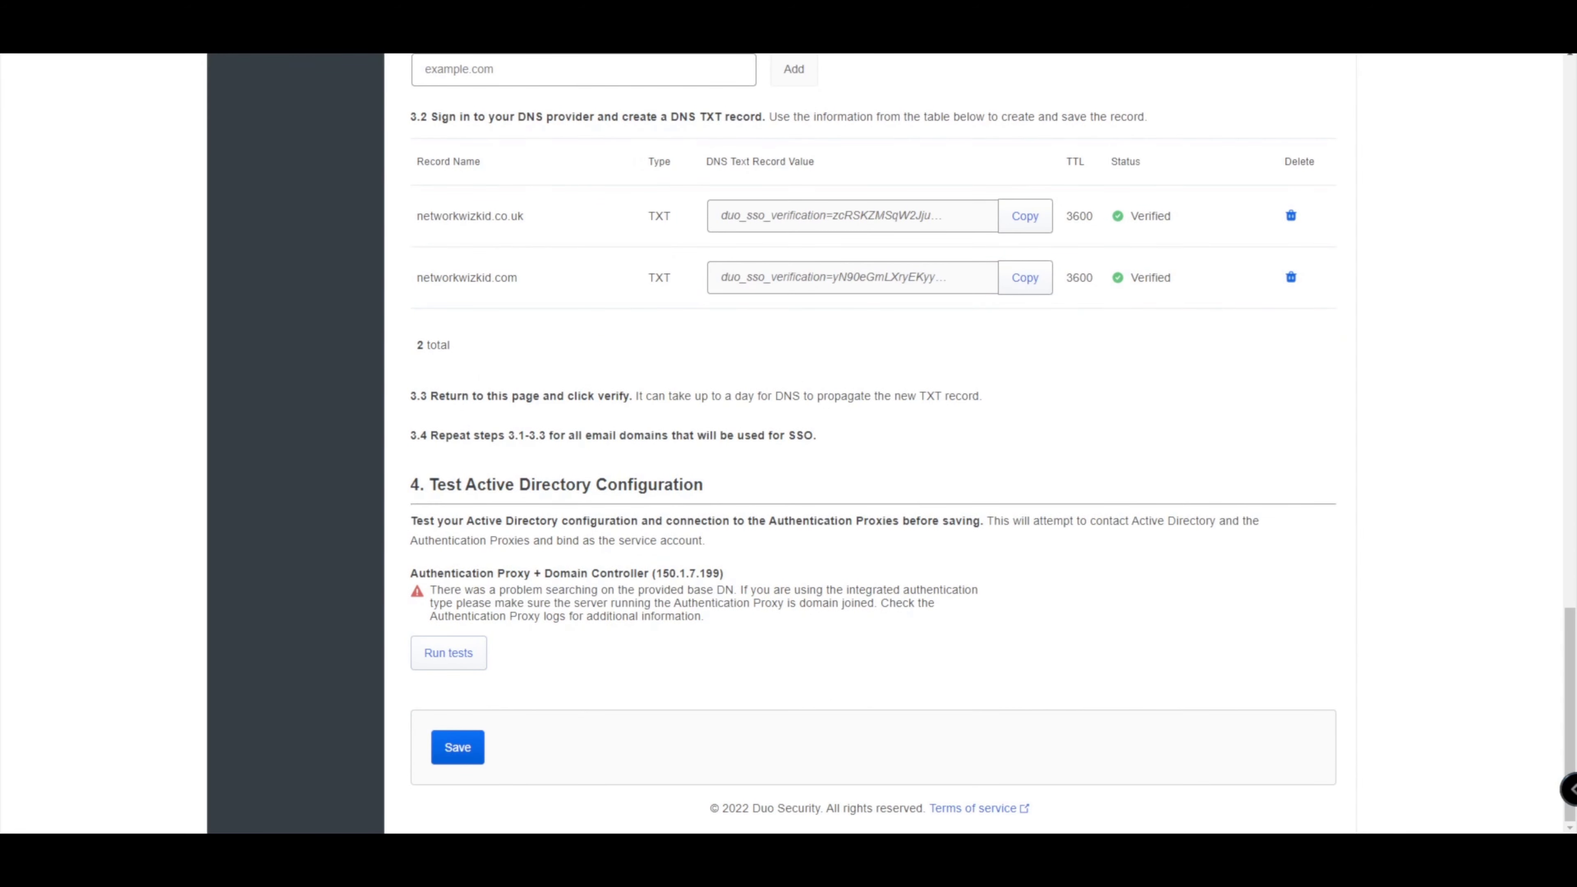
On the proxy server session, close the outdated log and open the authproxy log file.
mouse_move(677, 846)
click(584, 773)
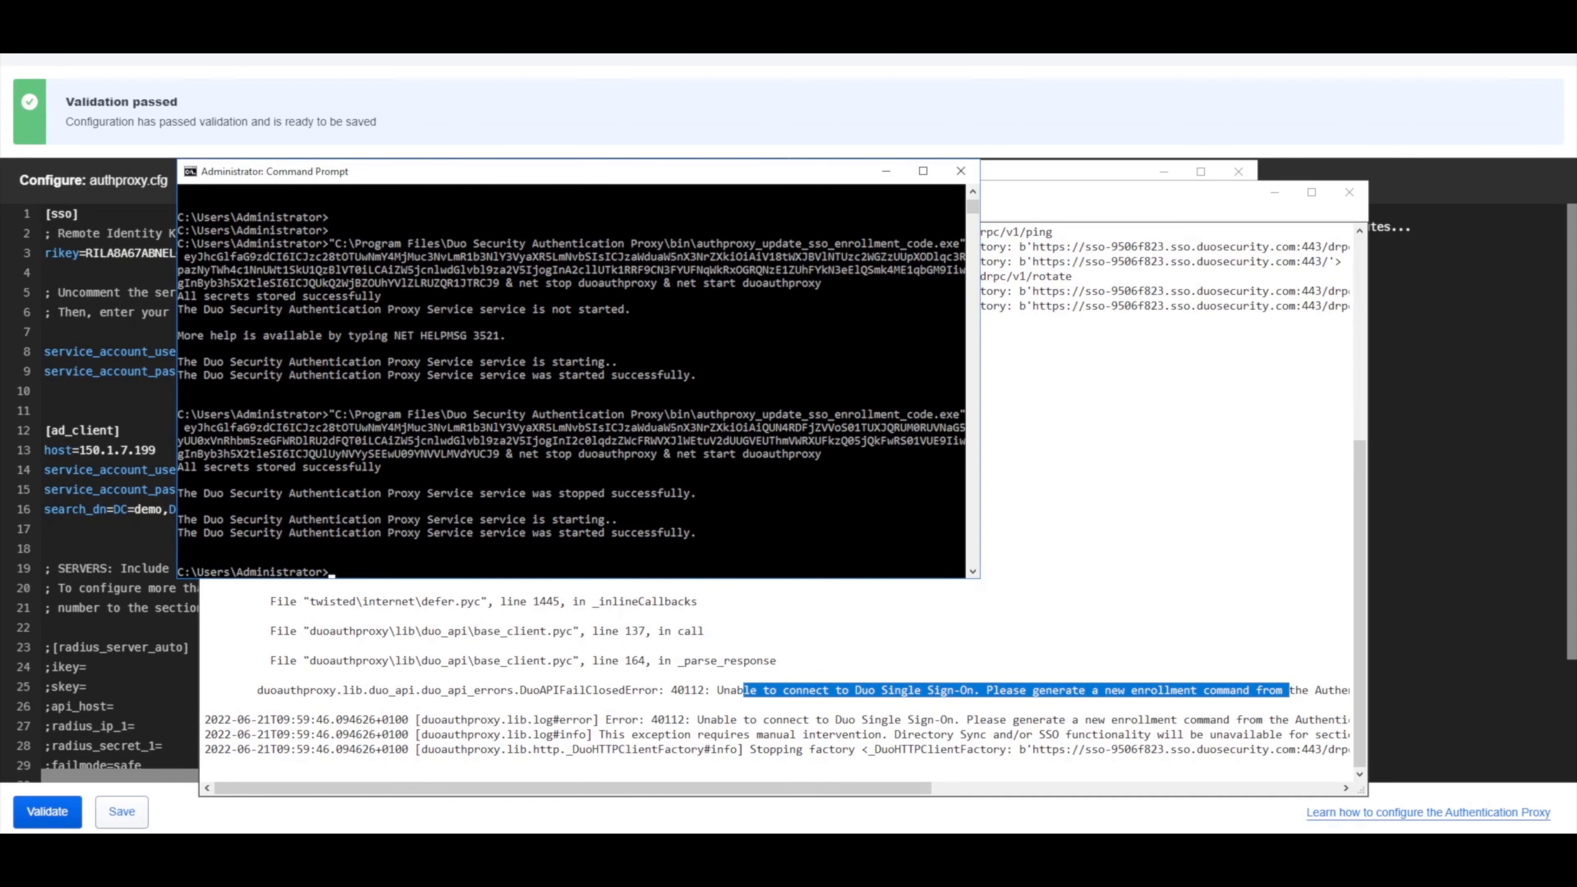
click(1105, 472)
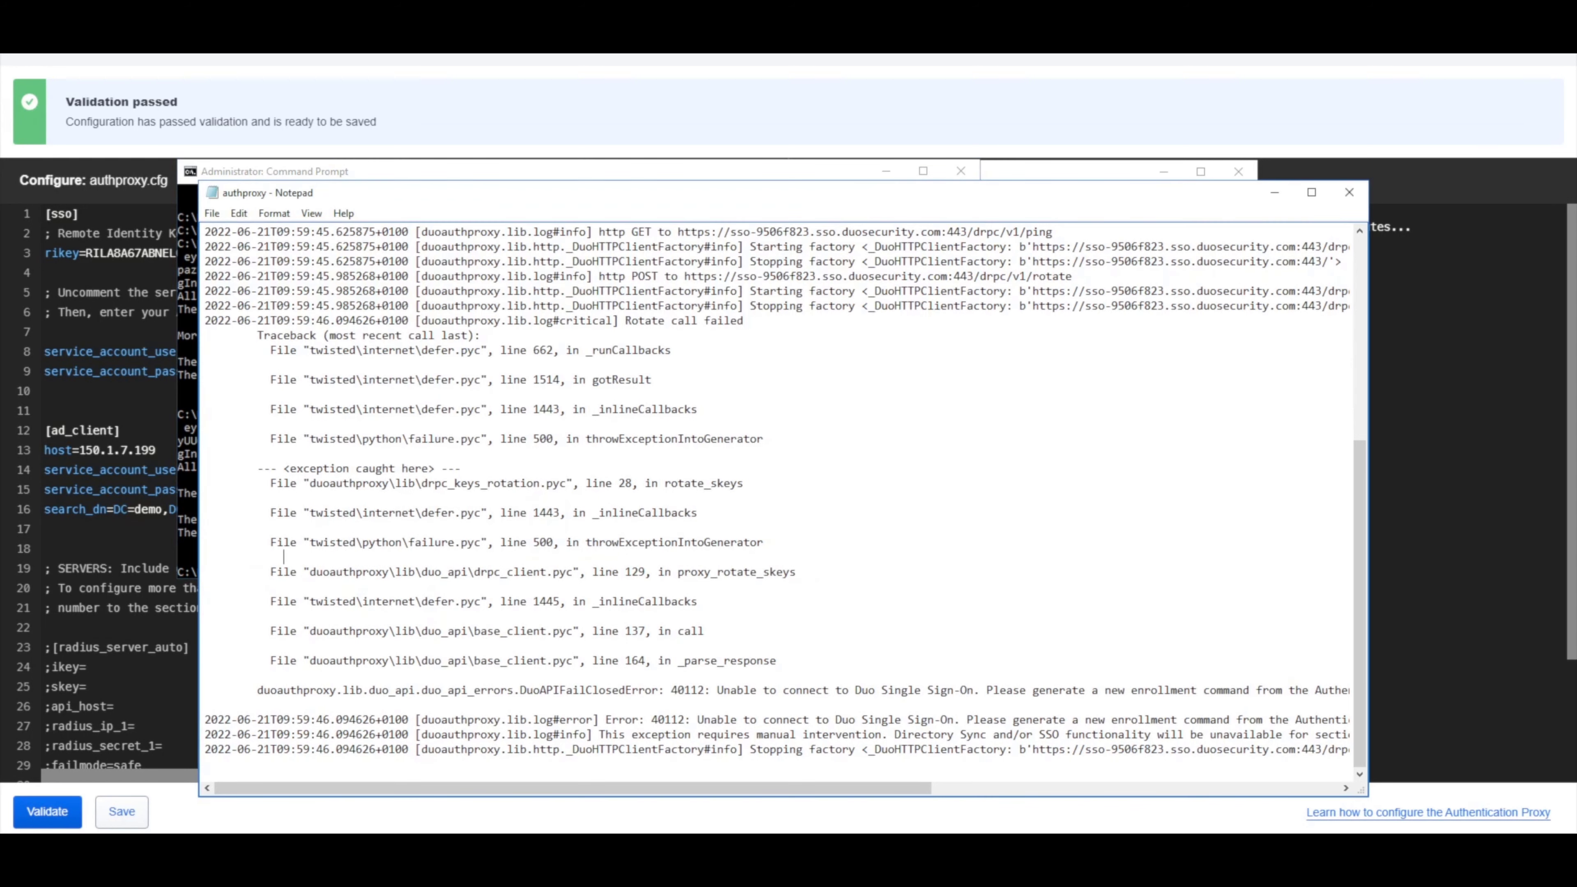
click(1349, 193)
click(1105, 316)
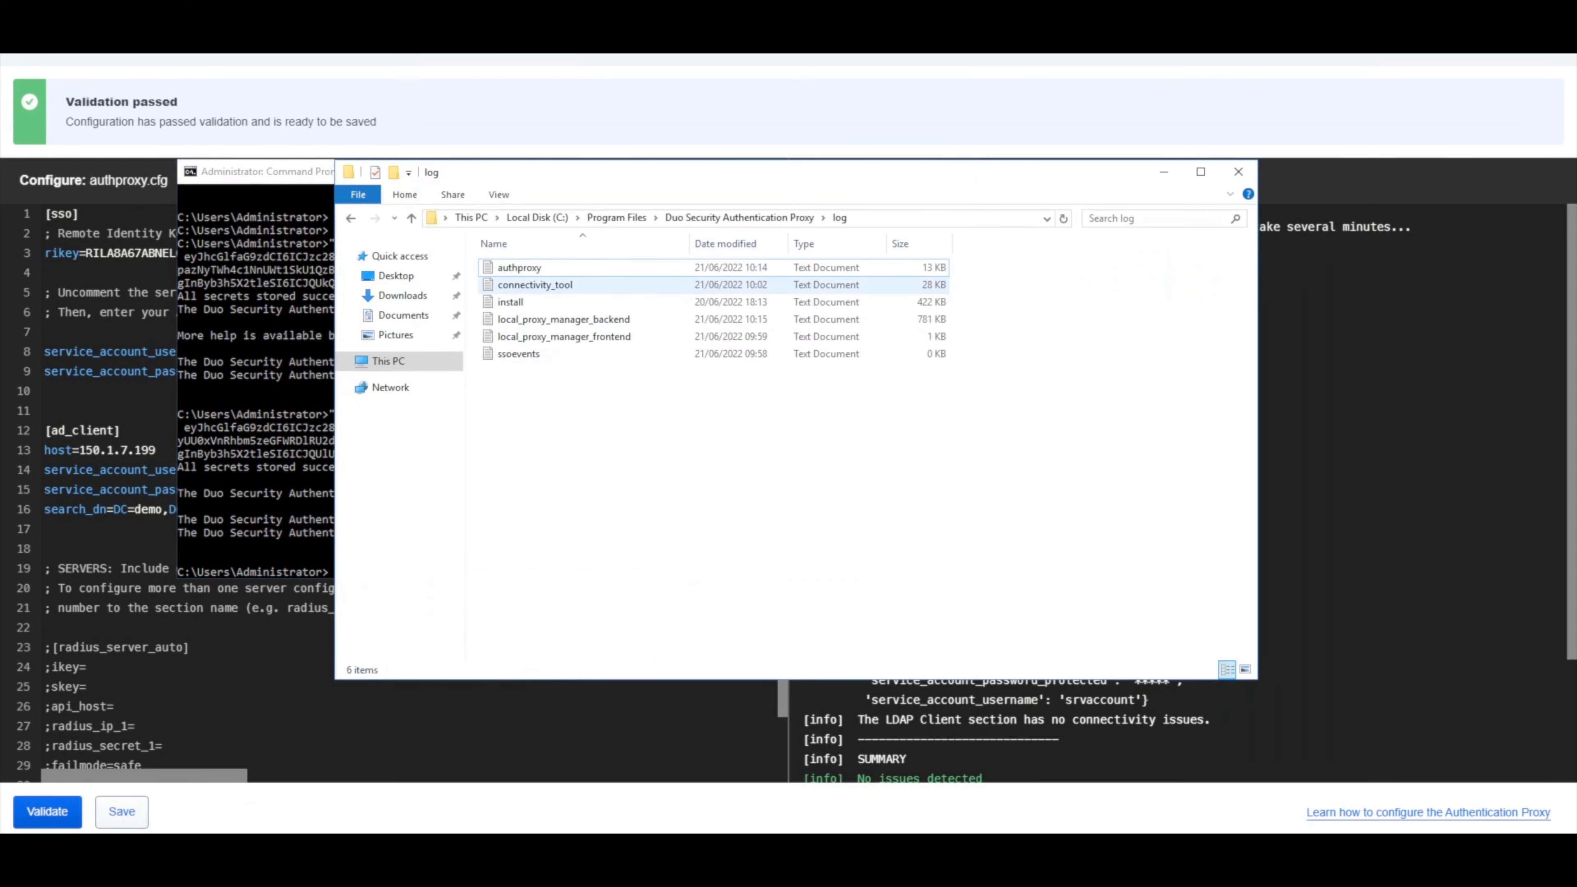
double_click(519, 267)
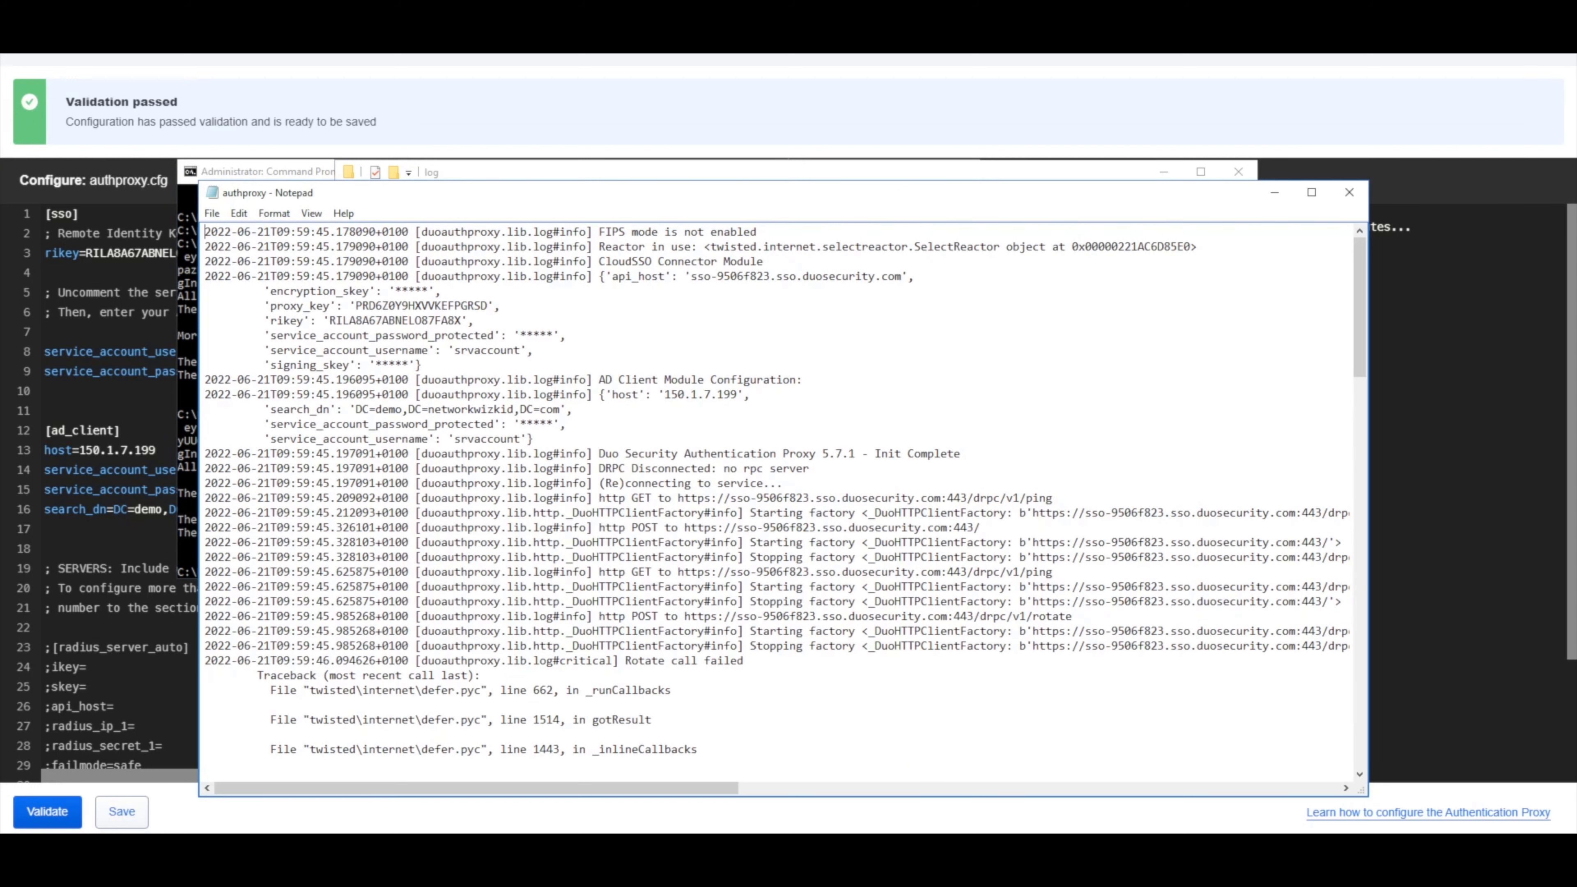
Locate the 'LDAP search failed due to bad bind' error in the log, then minimise Notepad.
drag(1360, 304, 1359, 697)
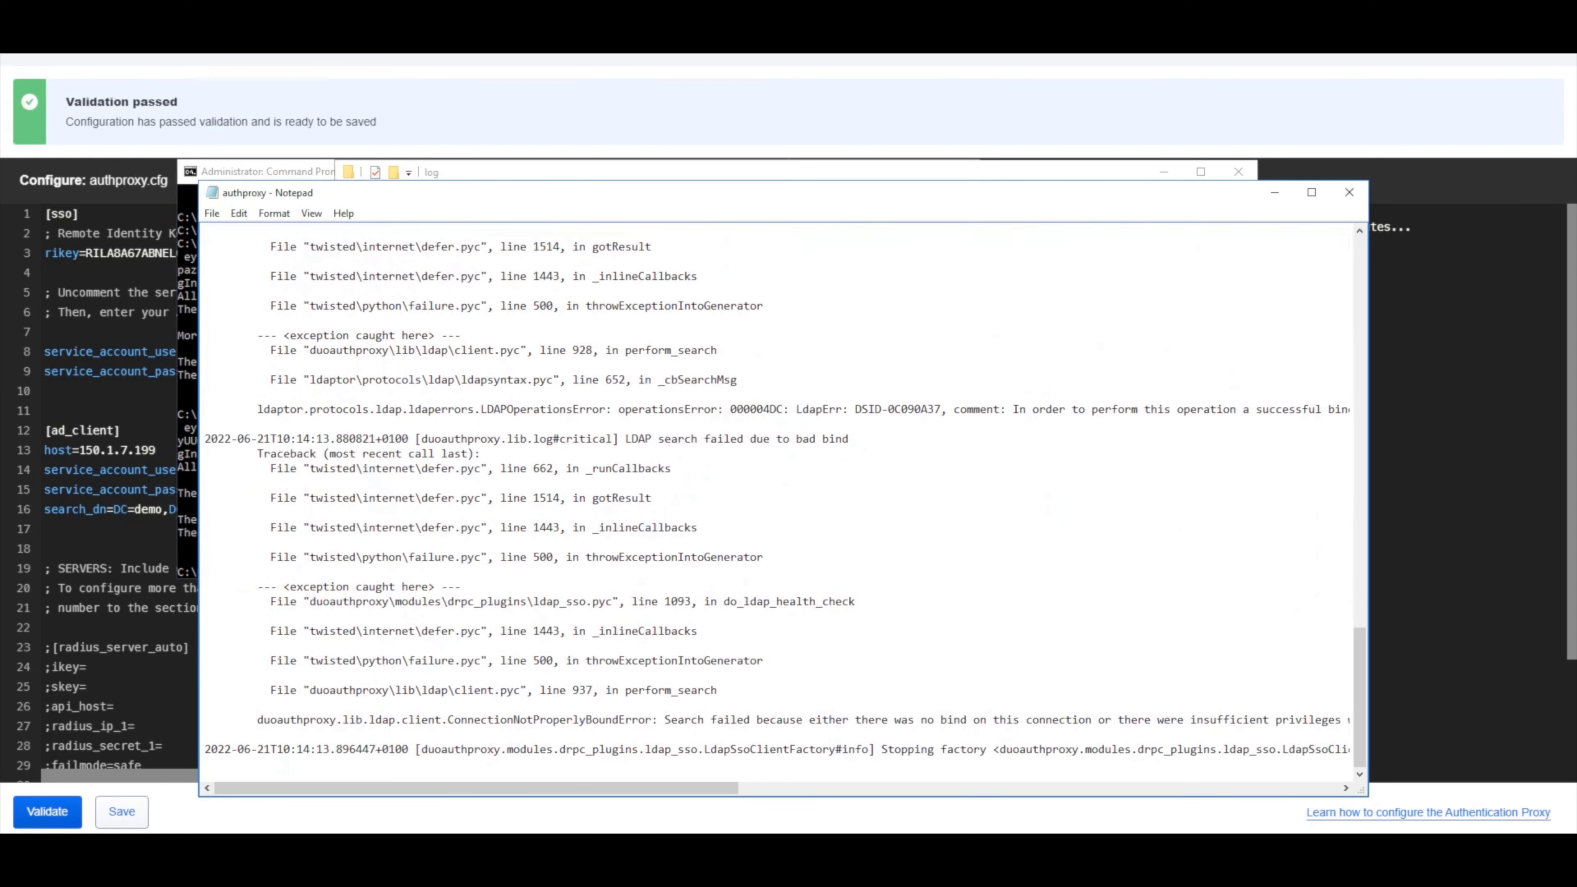
scroll(776, 502, up, 9)
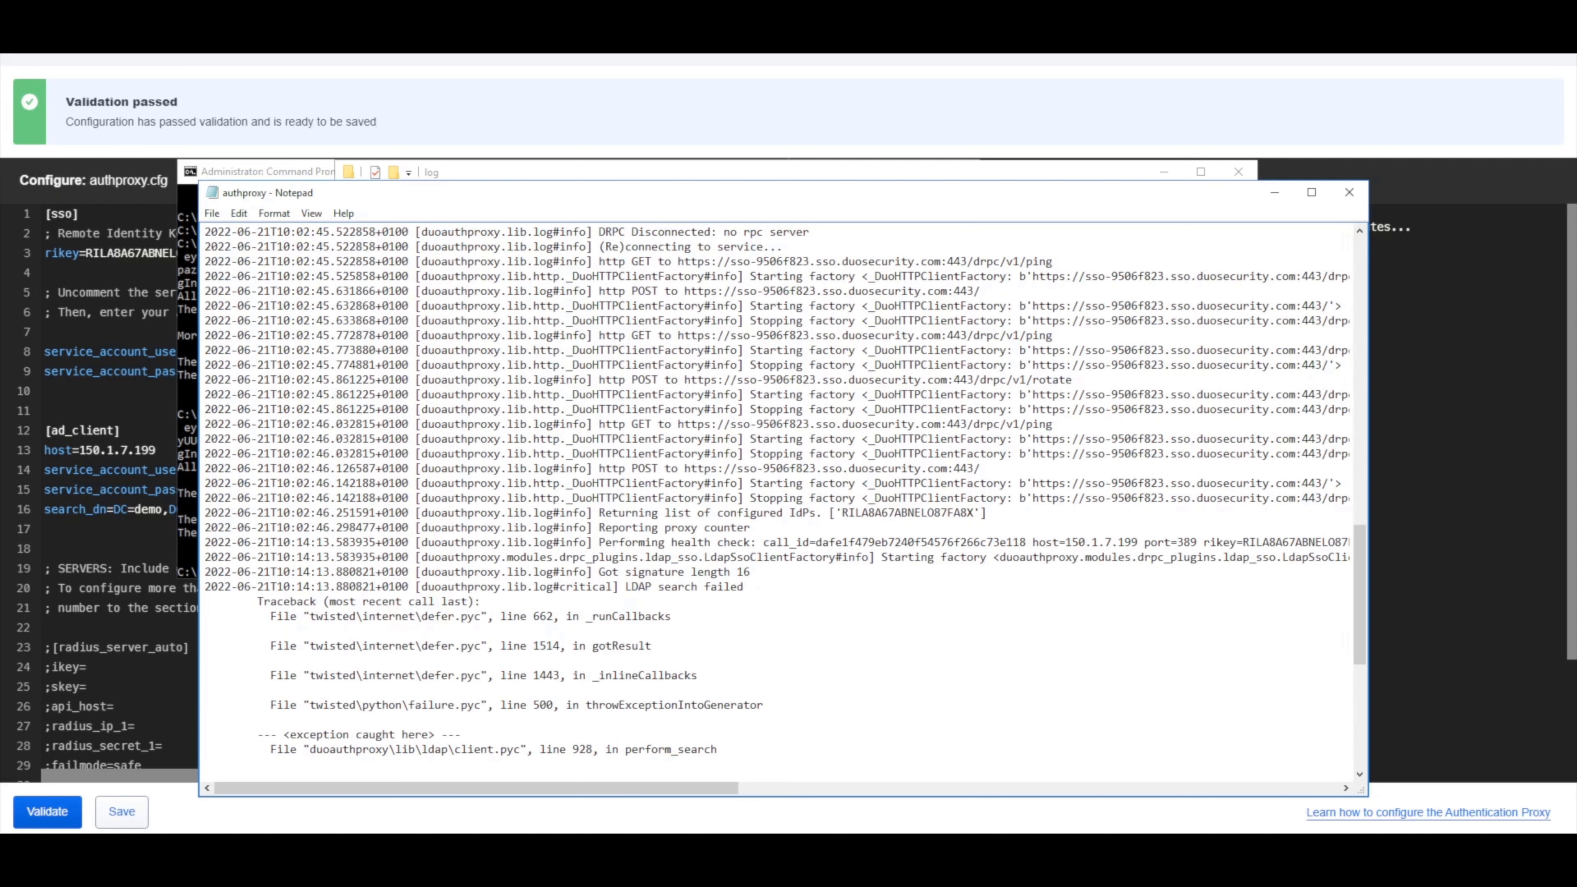
drag(291, 586, 395, 587)
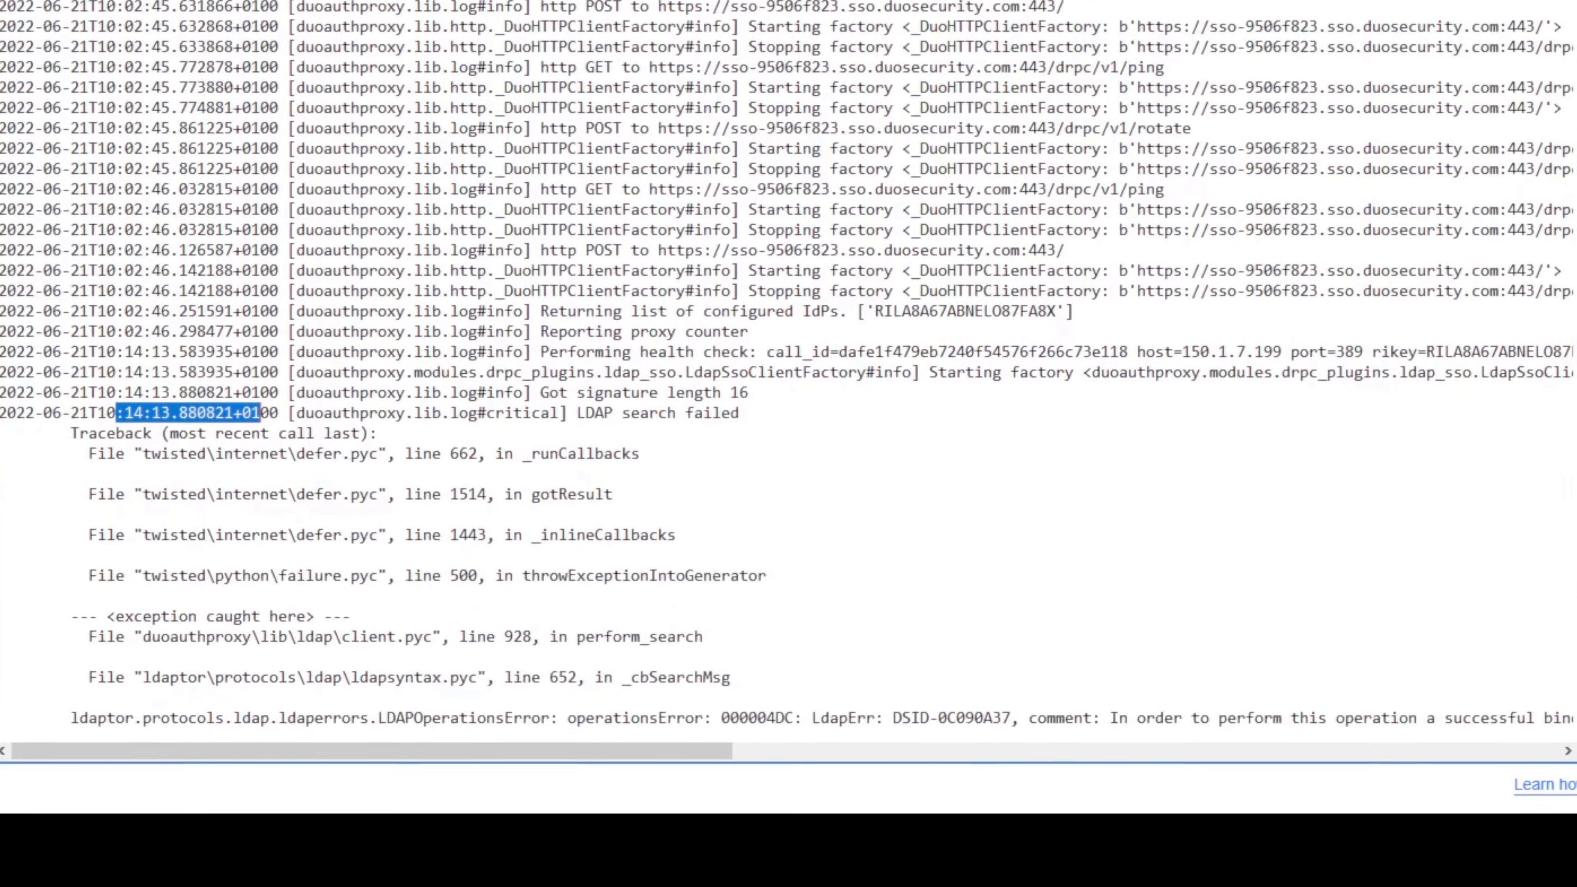
scroll(776, 496, down, 3)
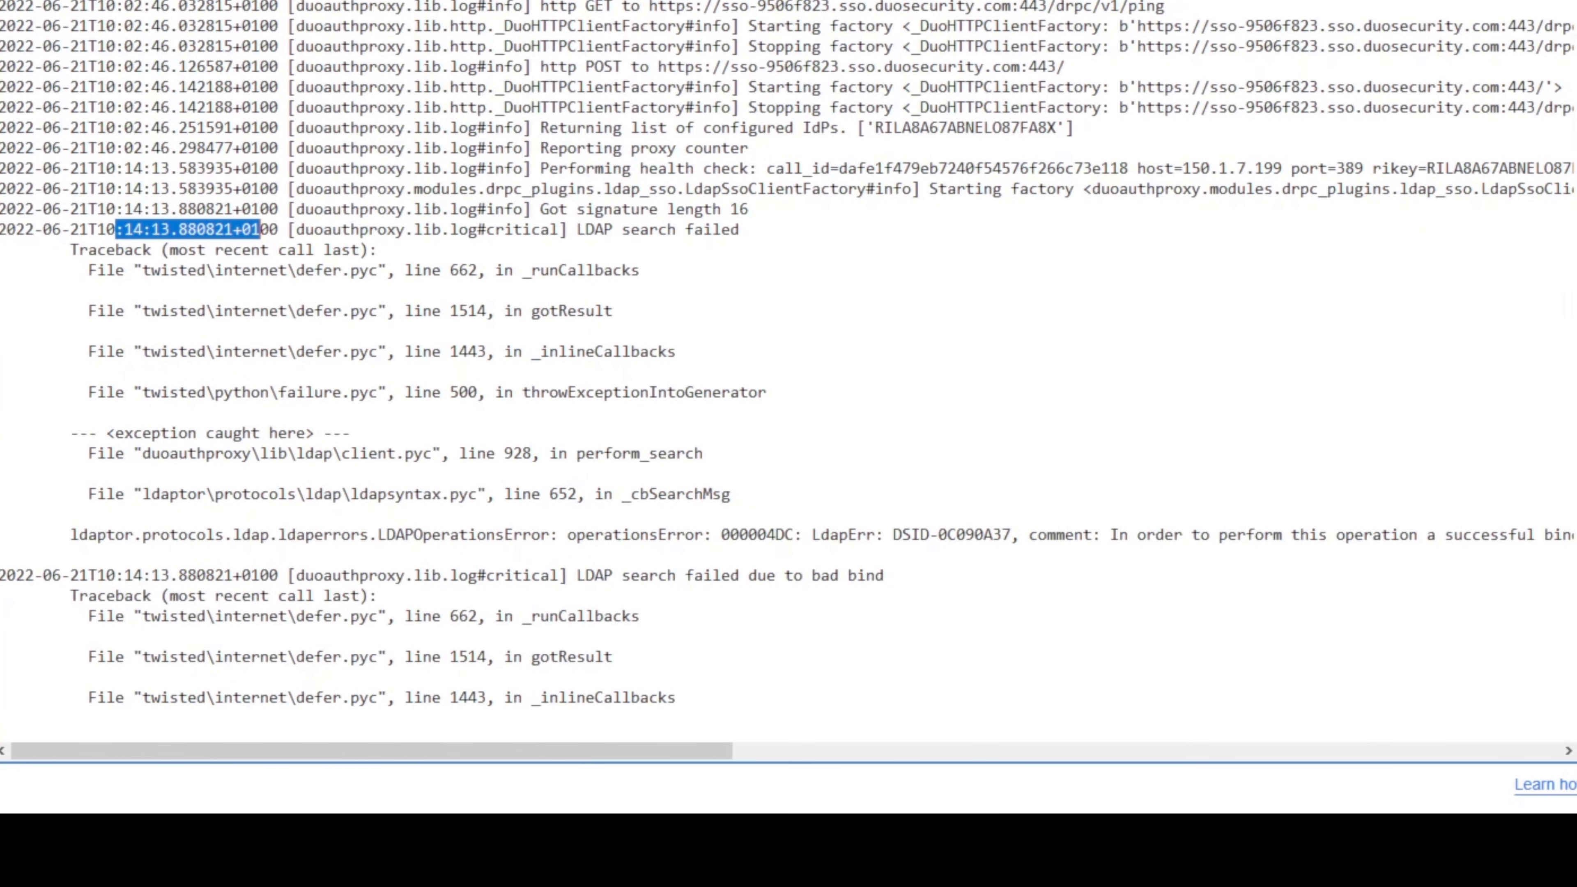
scroll(788, 373, down, 1)
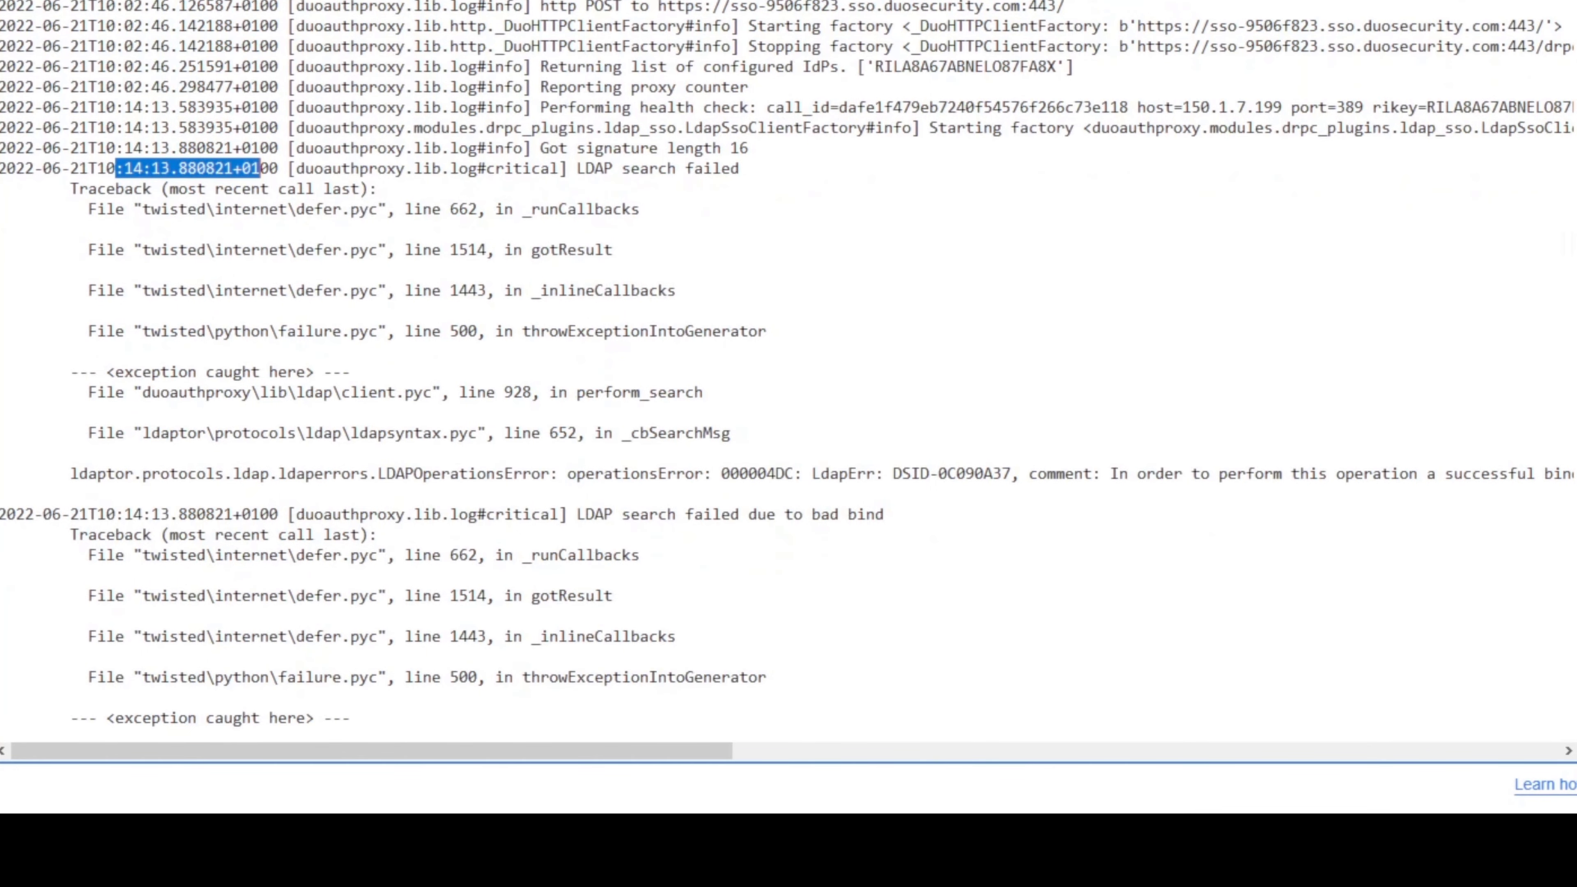
mouse_move(373, 751)
mouse_down()
mouse_move(631, 750)
mouse_move(373, 750)
mouse_up()
scroll(787, 364, down, 2)
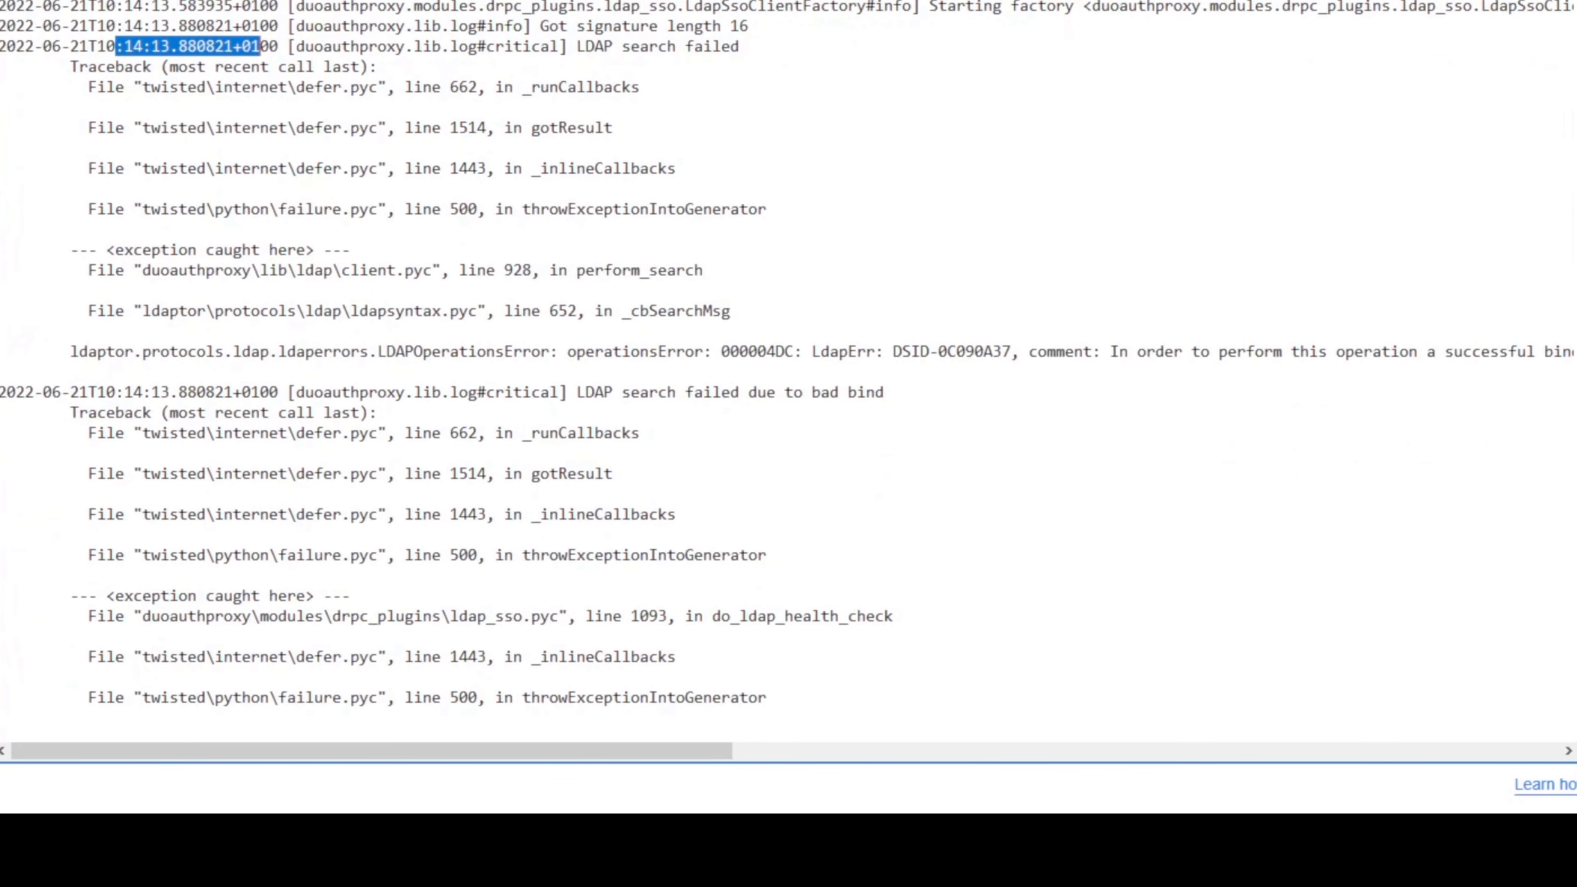
scroll(787, 363, down, 2)
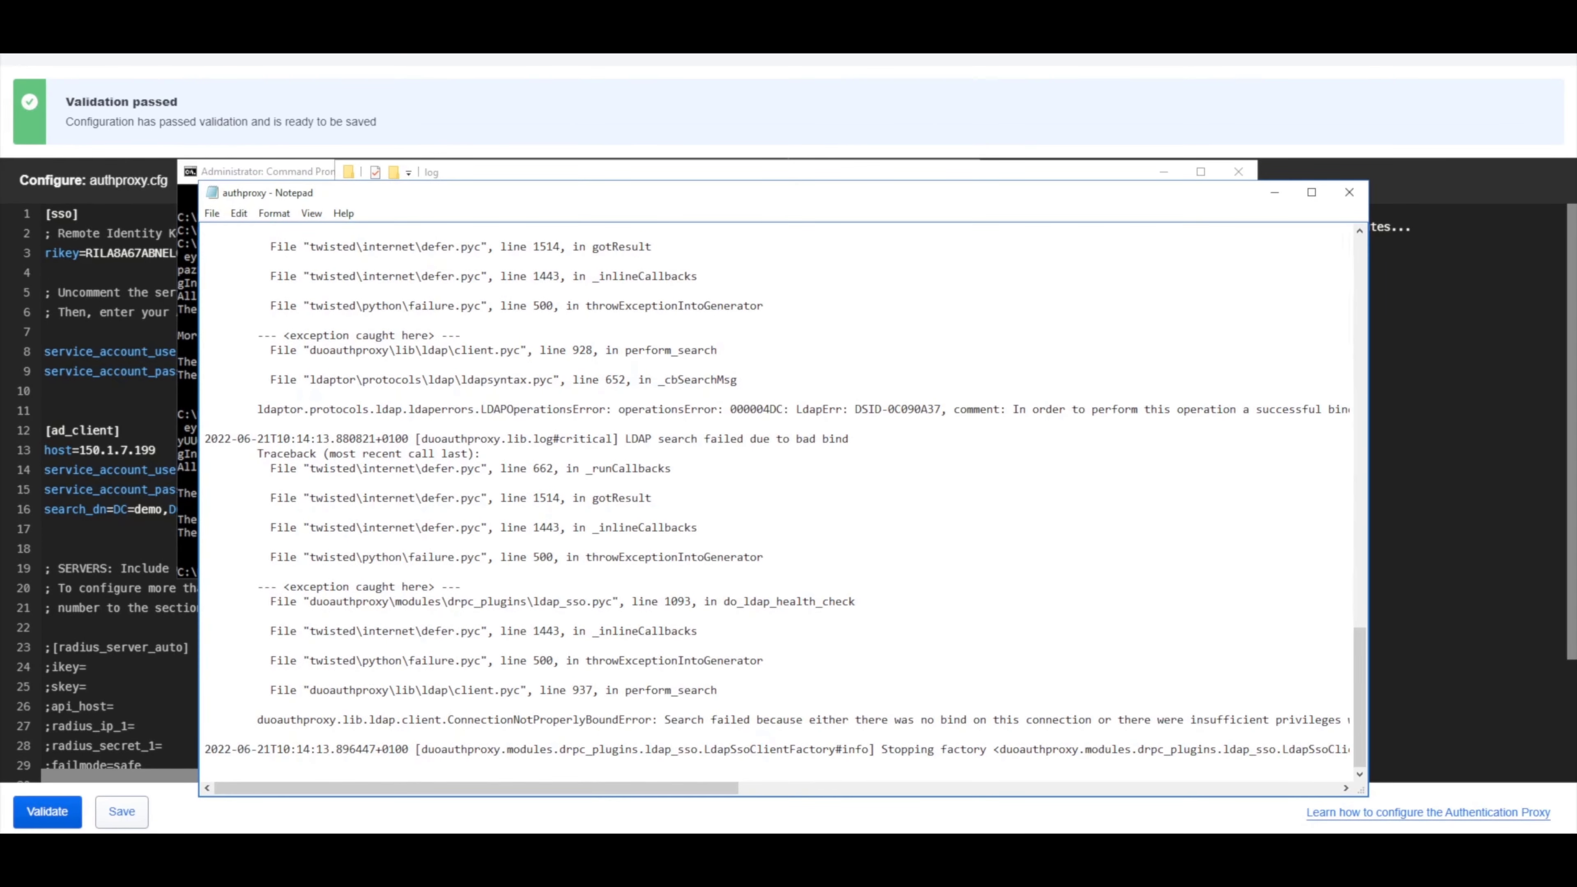
mouse_move(476, 788)
mouse_down()
mouse_move(886, 787)
mouse_move(476, 787)
mouse_up()
click(1275, 192)
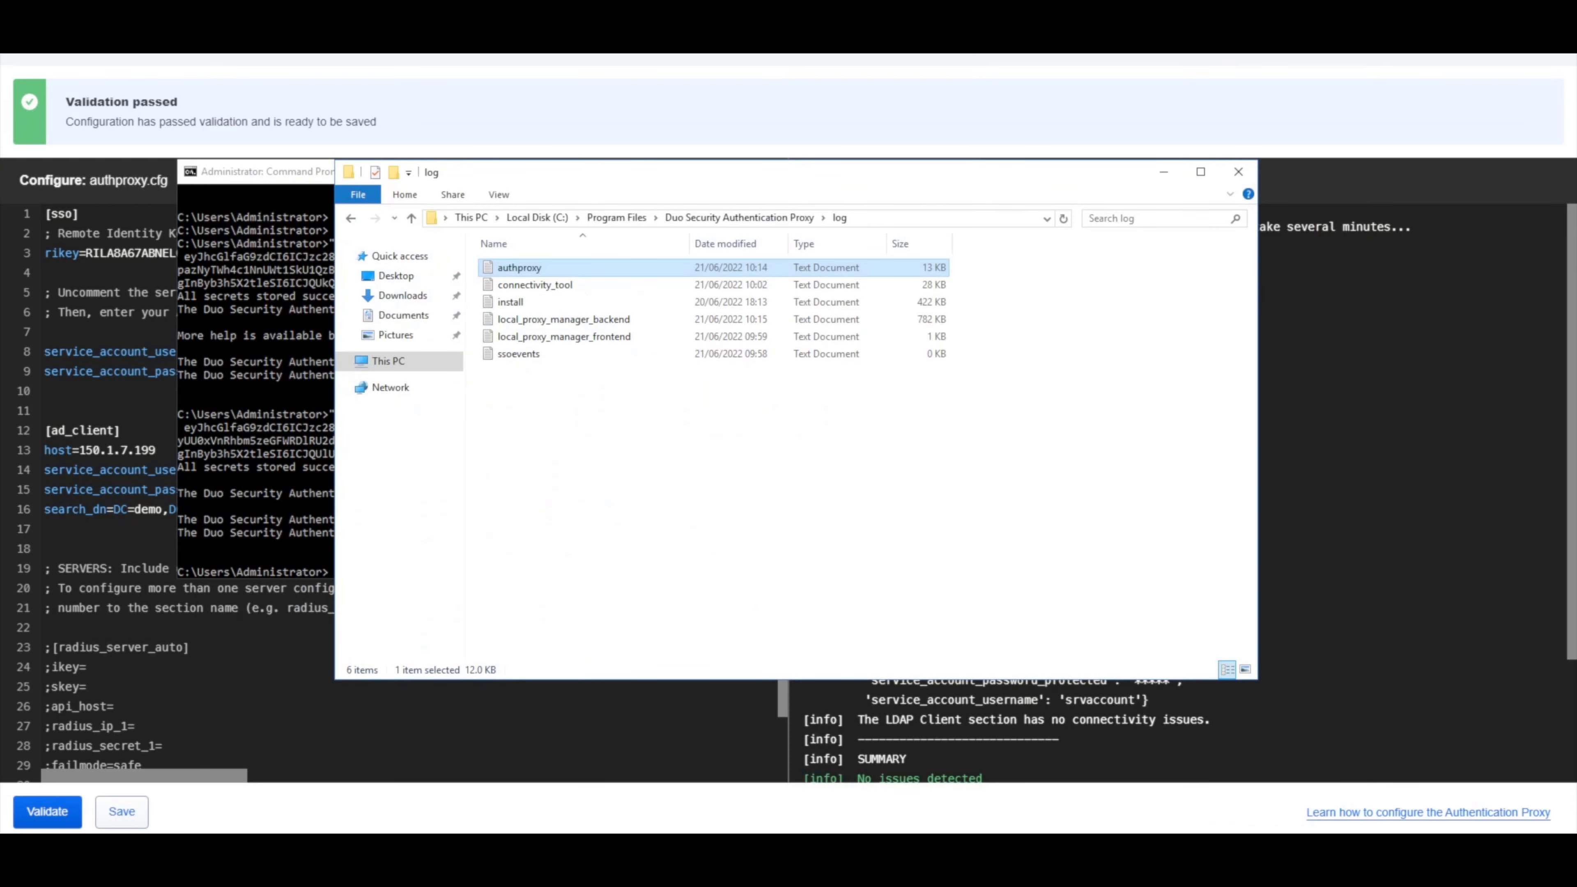
Change line 15 to a plain service_account_password key and retype the service account password.
click(187, 667)
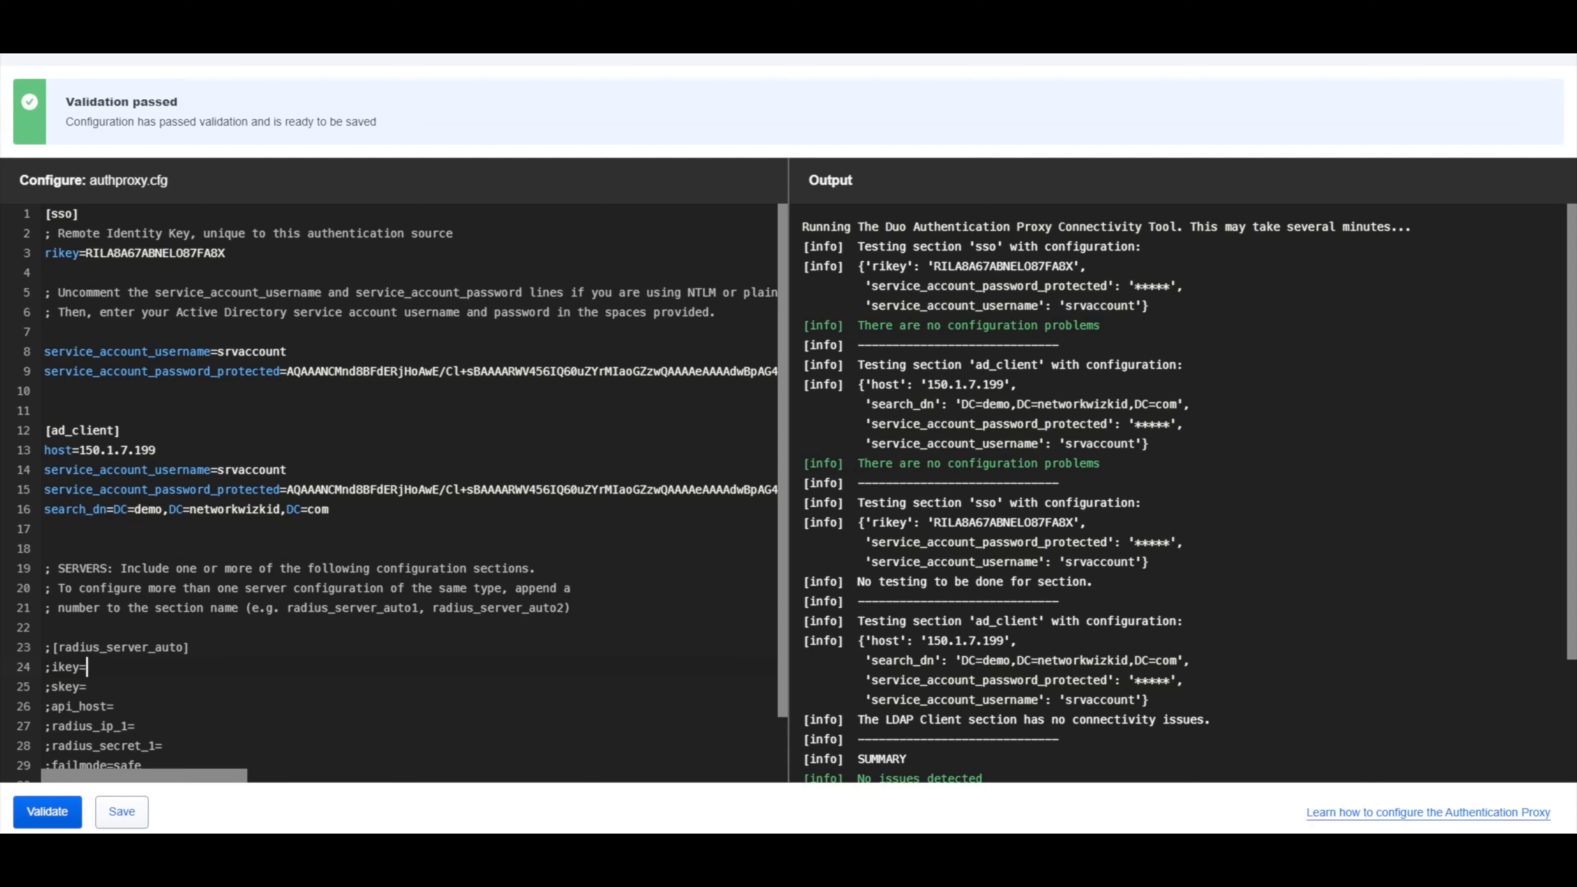
drag(211, 490, 280, 490)
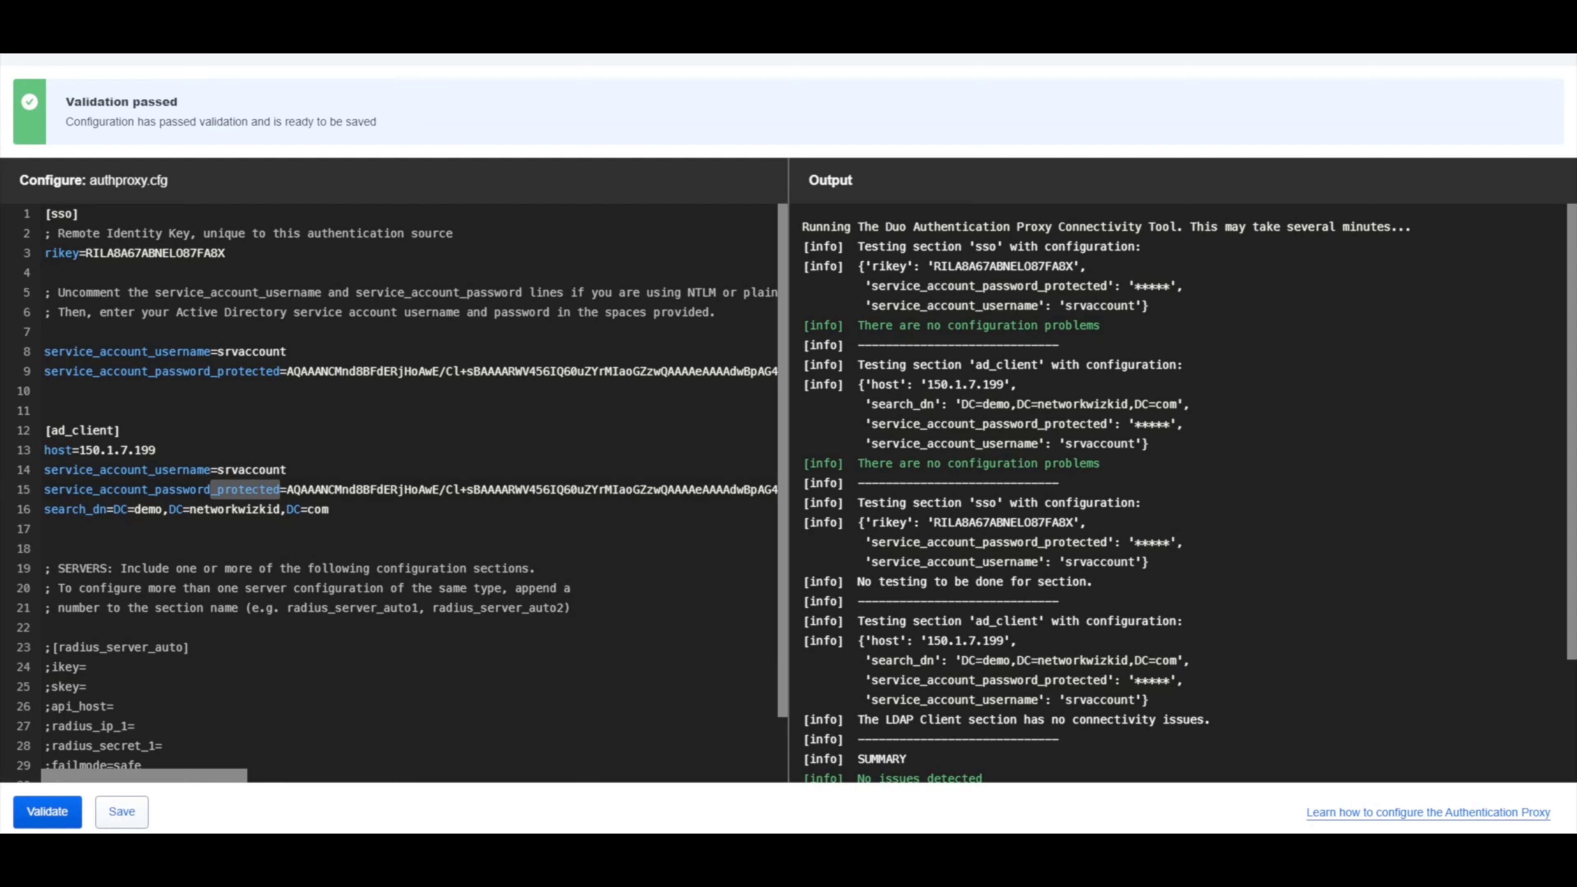
key(BackSpace)
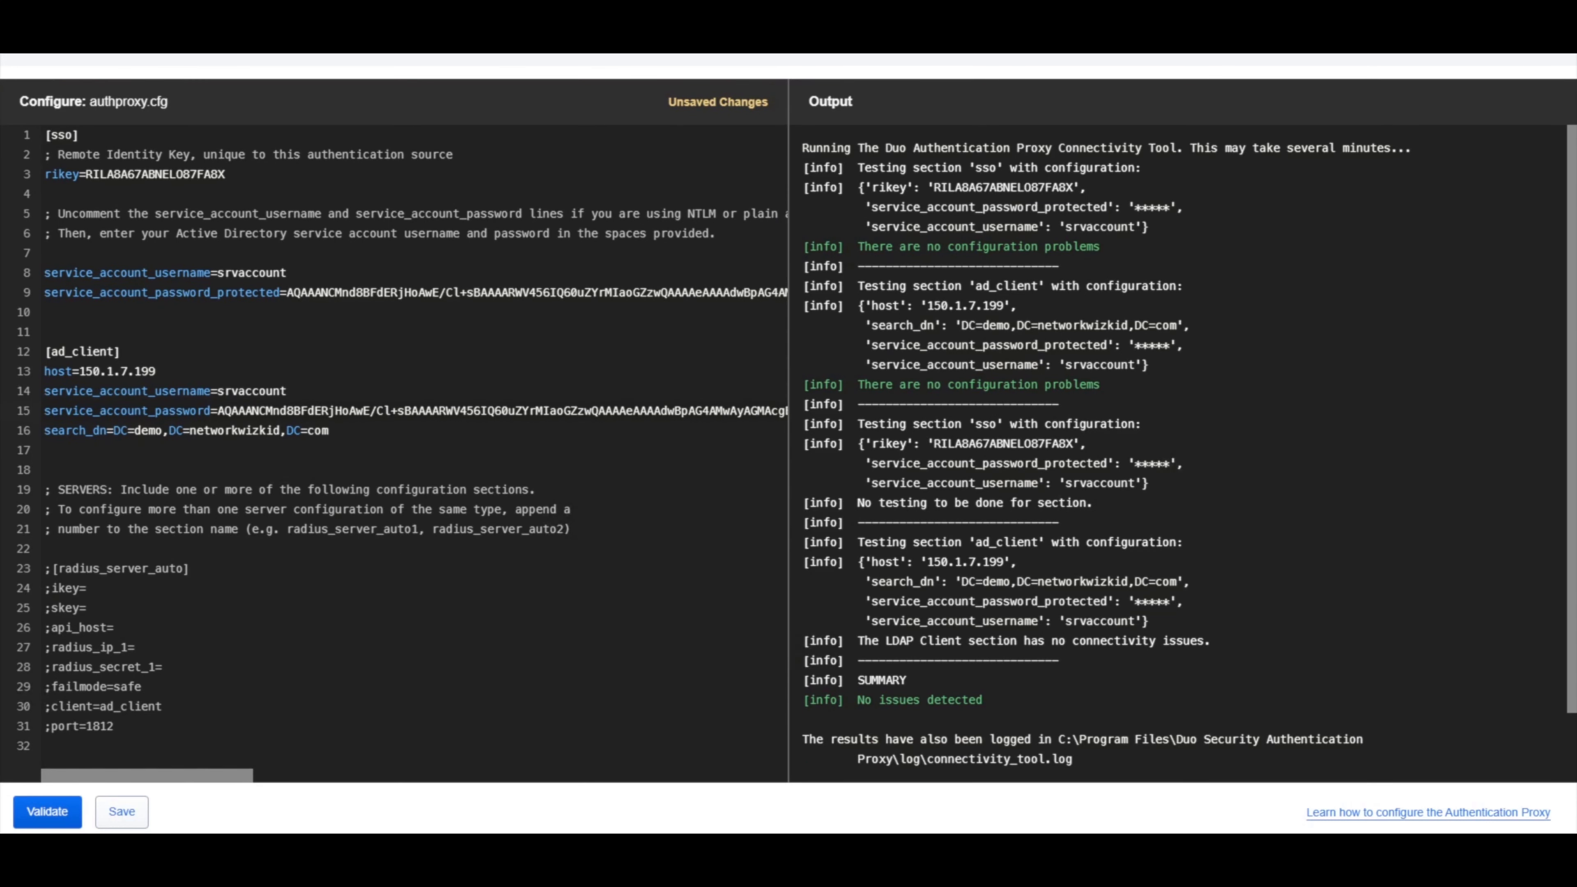
drag(217, 410, 782, 410)
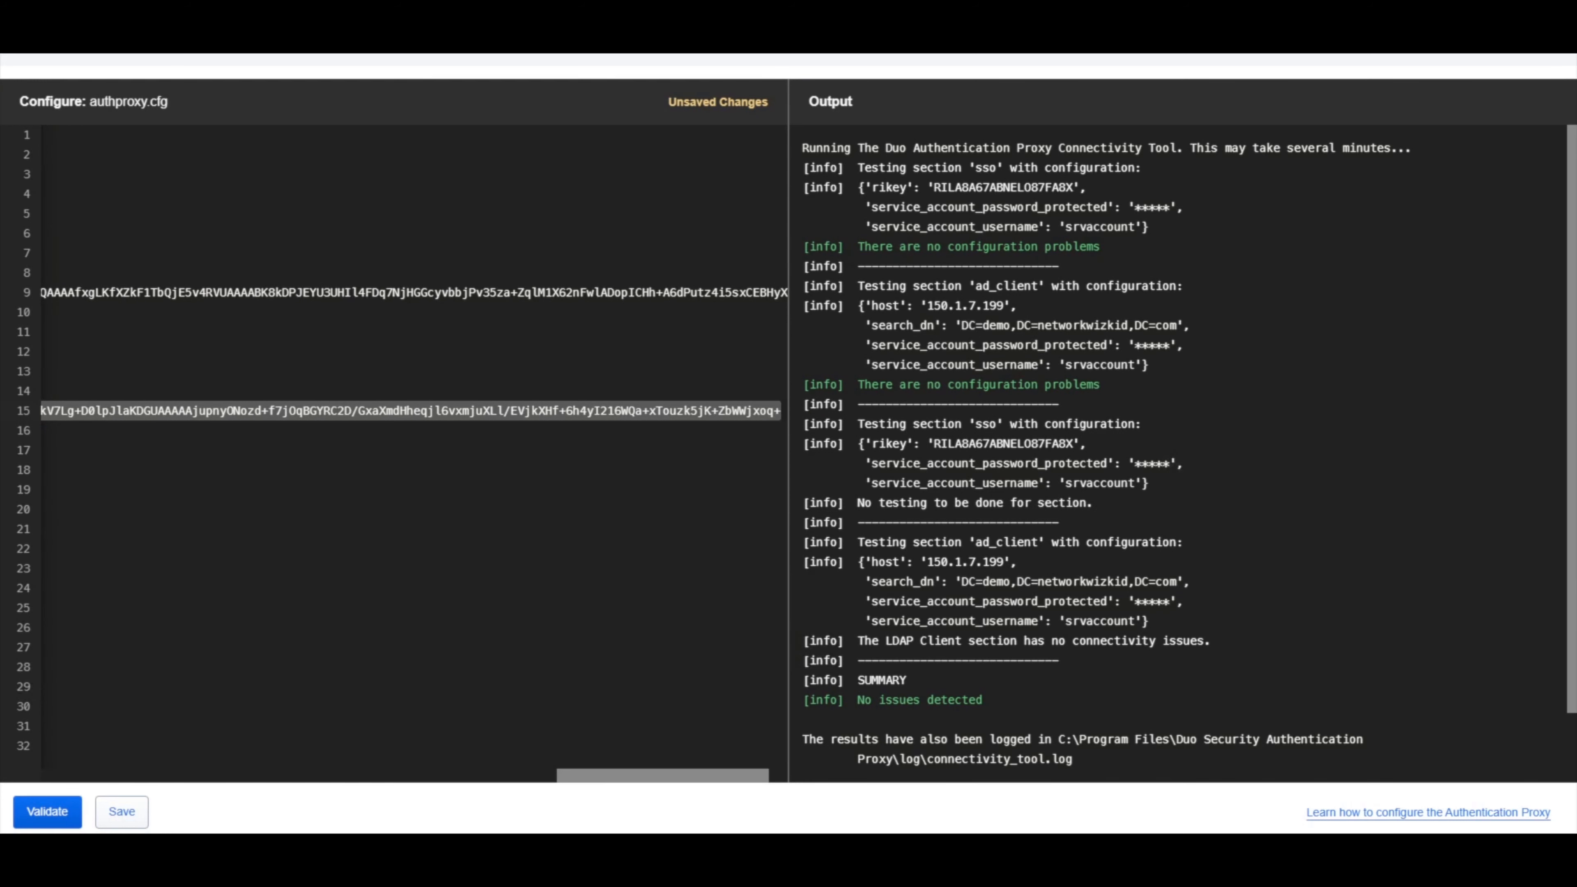
text(a55w)
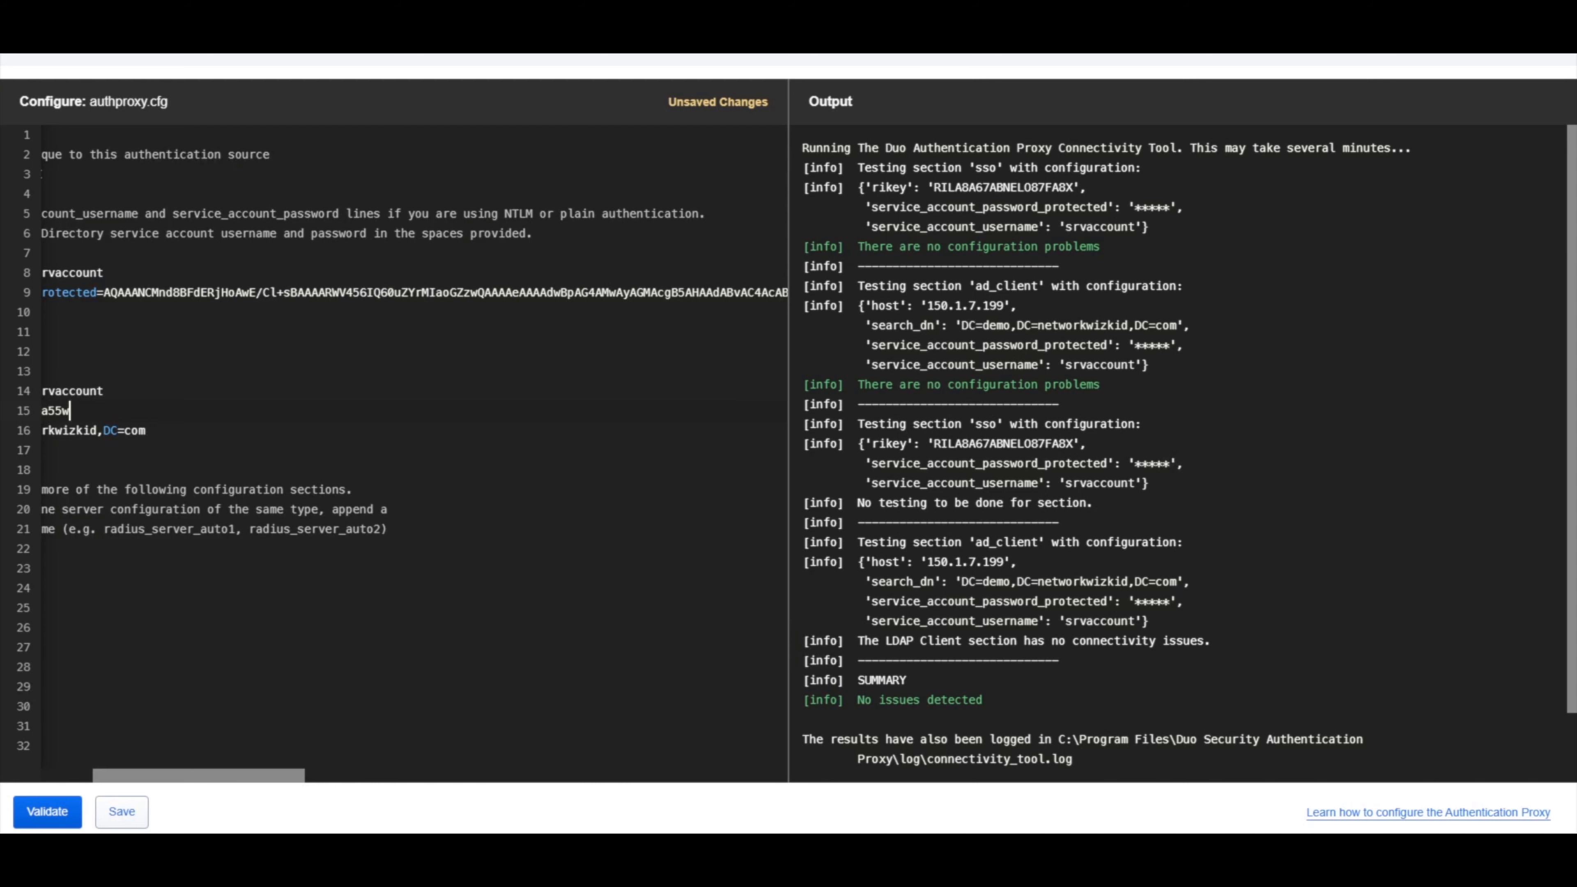
text(ord)
scroll(414, 453, left, 3)
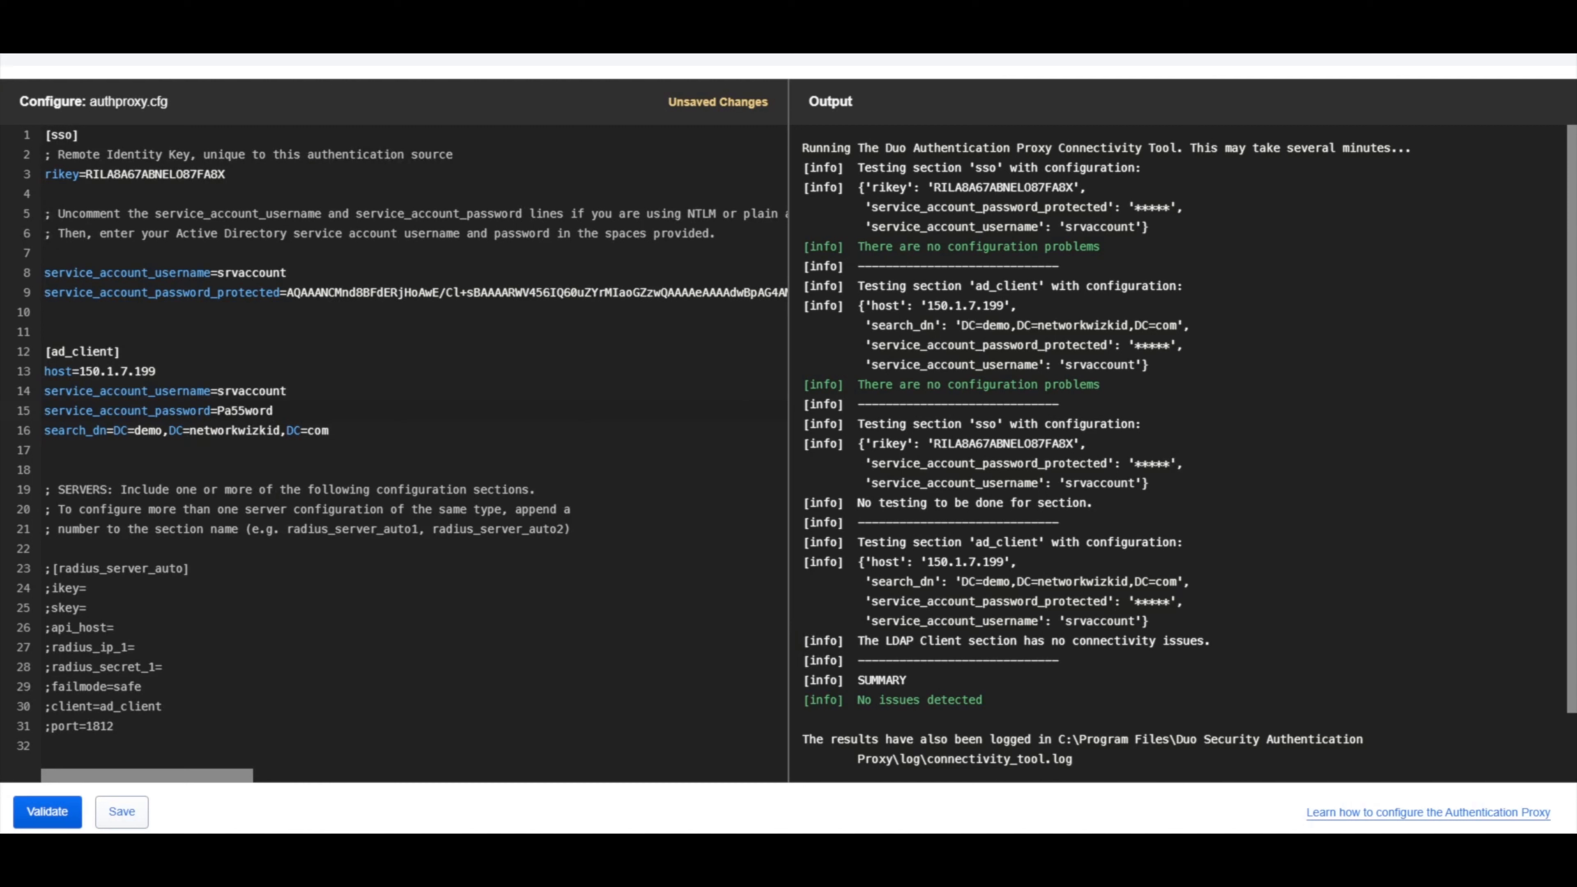
Save authproxy.cfg, choosing Save and continue despite failed validation.
click(121, 811)
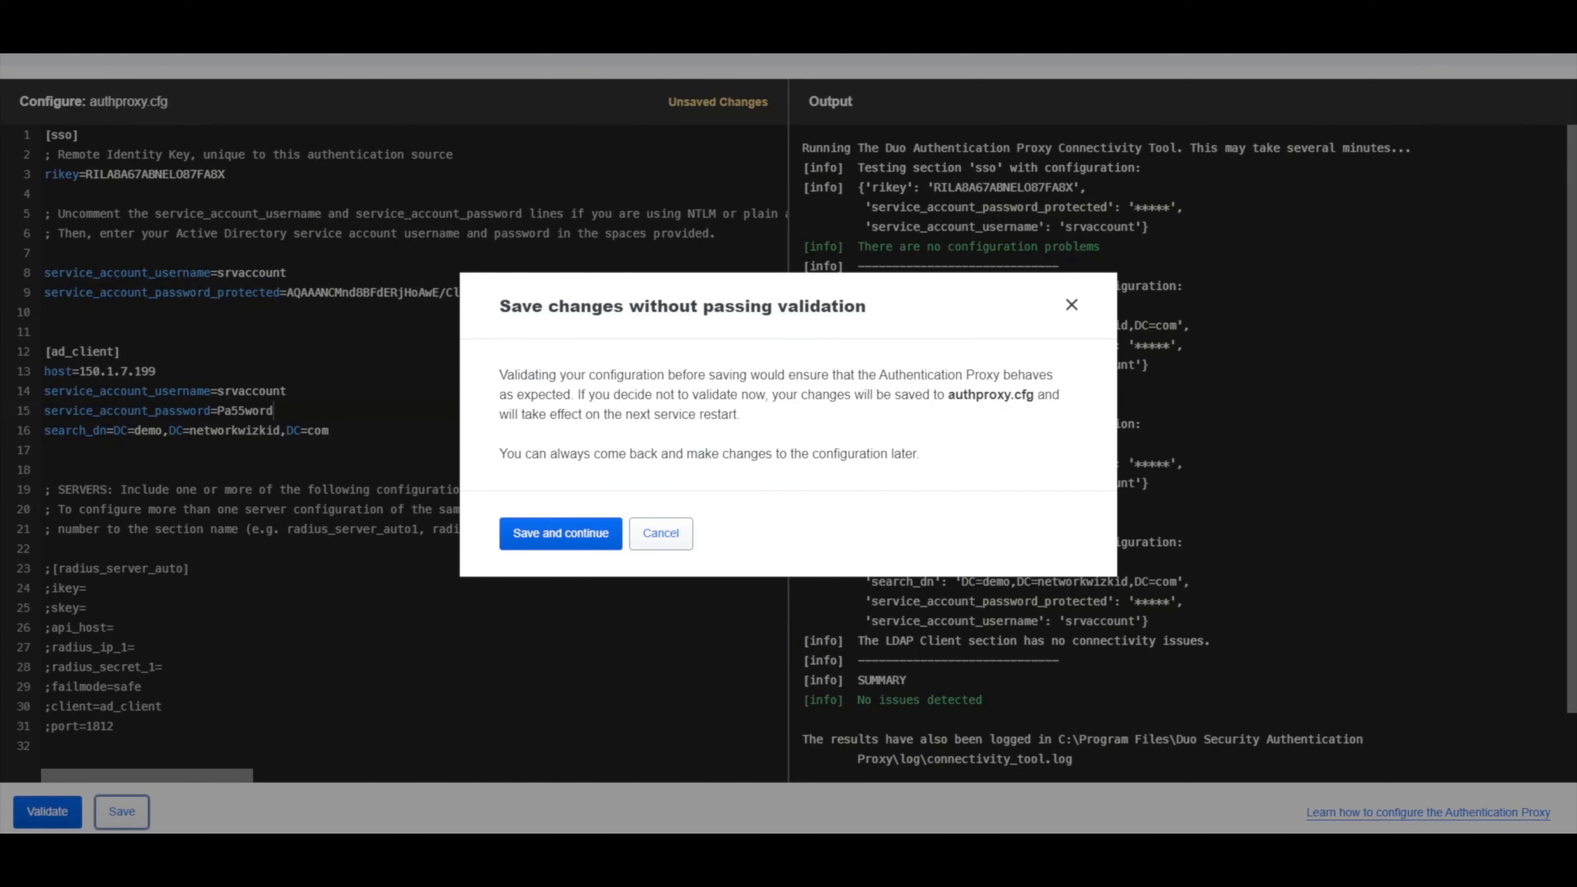
click(561, 533)
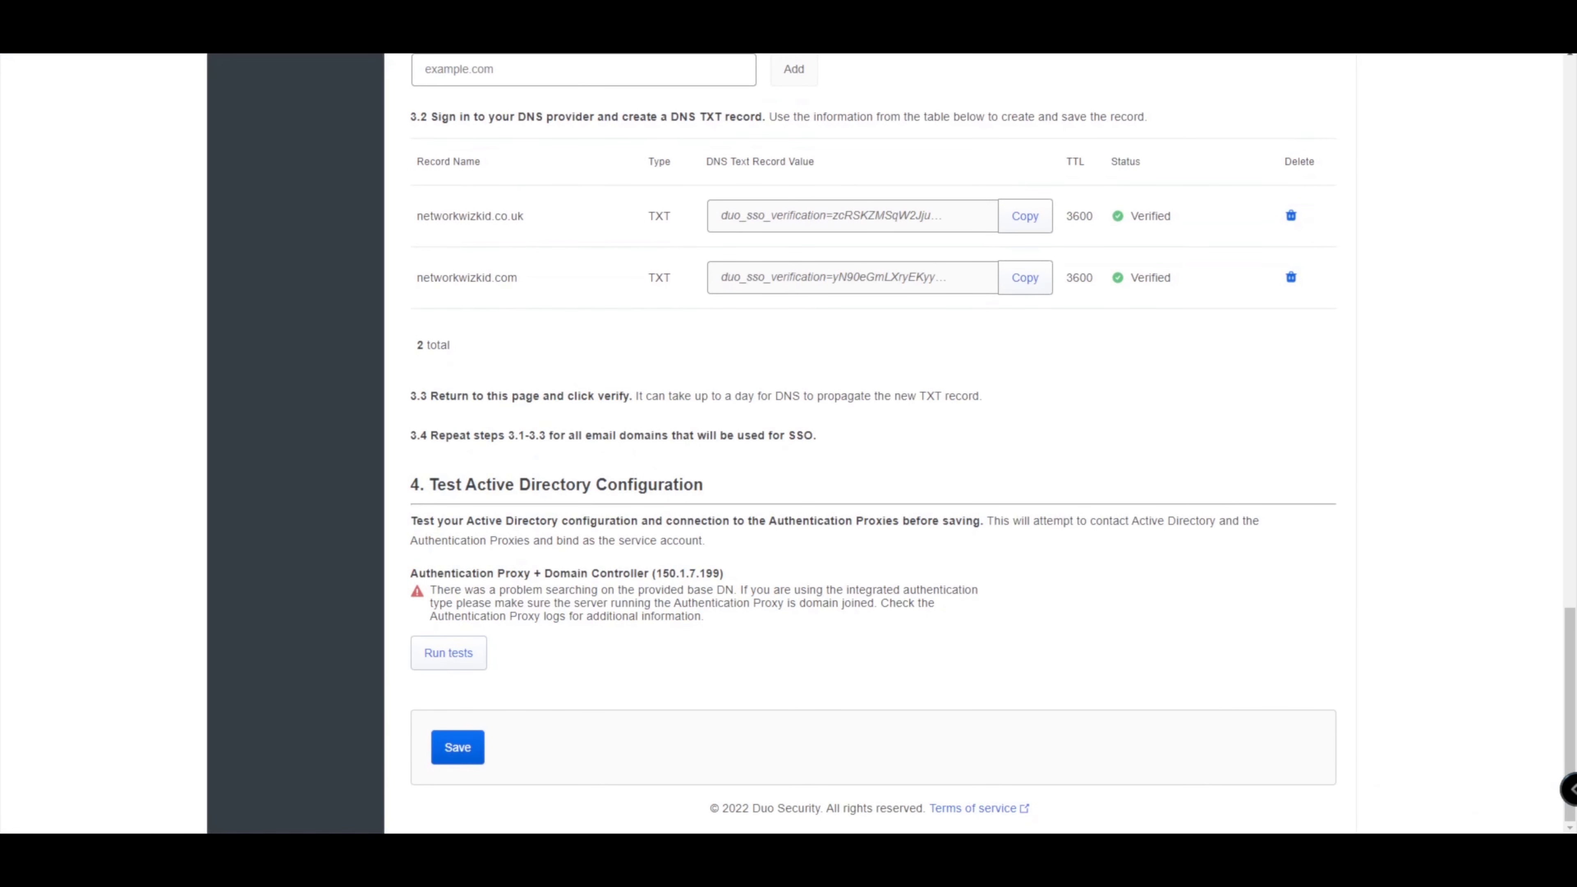
Rerun the AD tests twice, still hitting the base DN error, then return to the proxy editor.
click(448, 653)
click(449, 653)
mouse_move(678, 851)
click(763, 774)
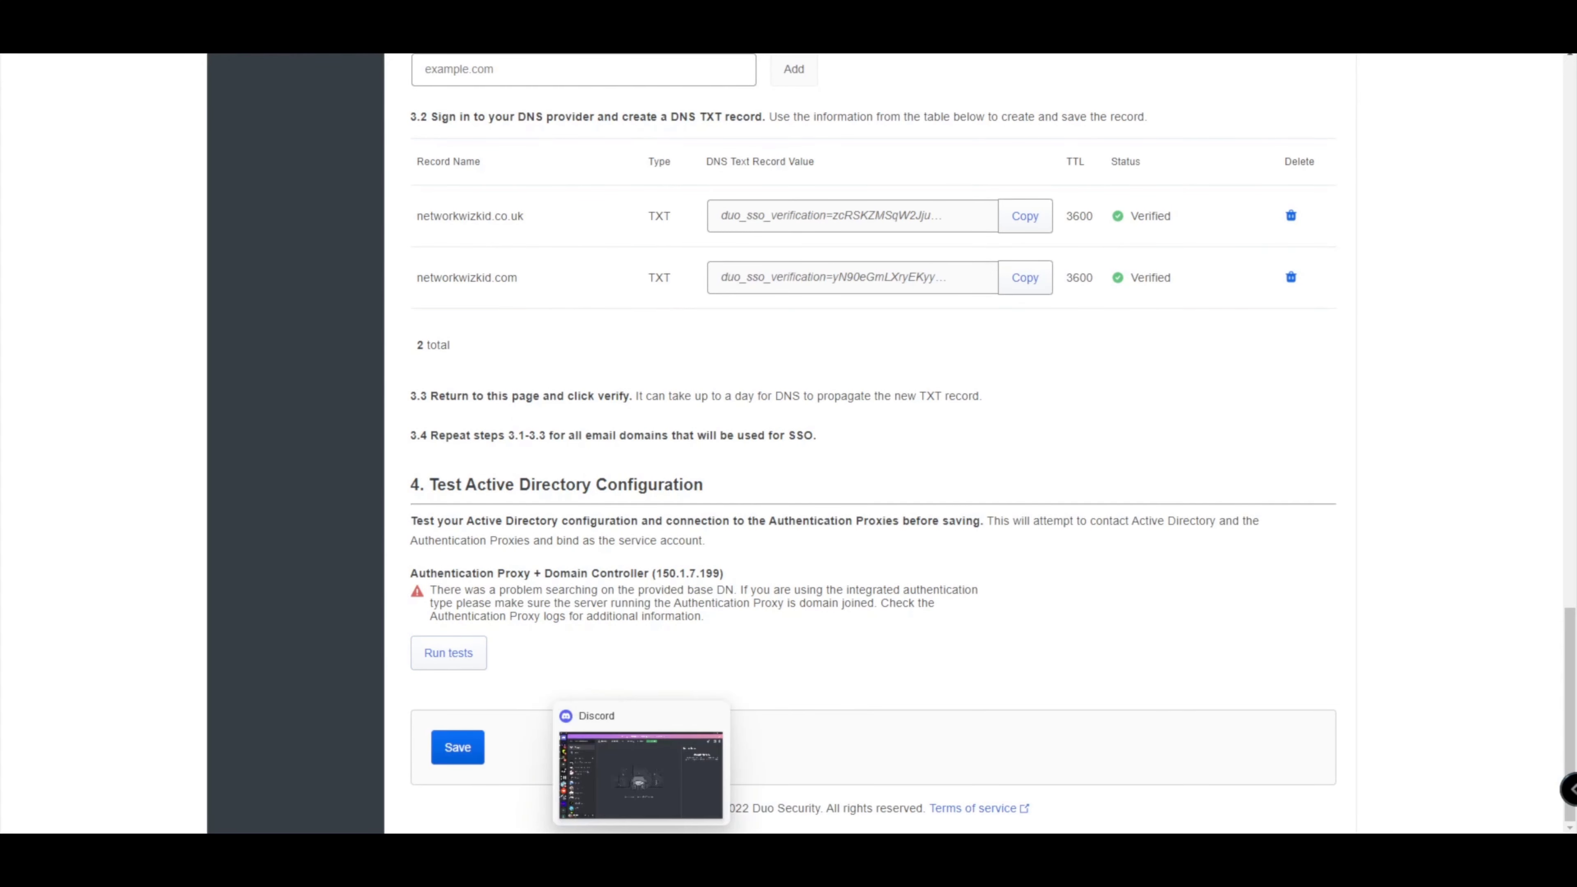
click(592, 773)
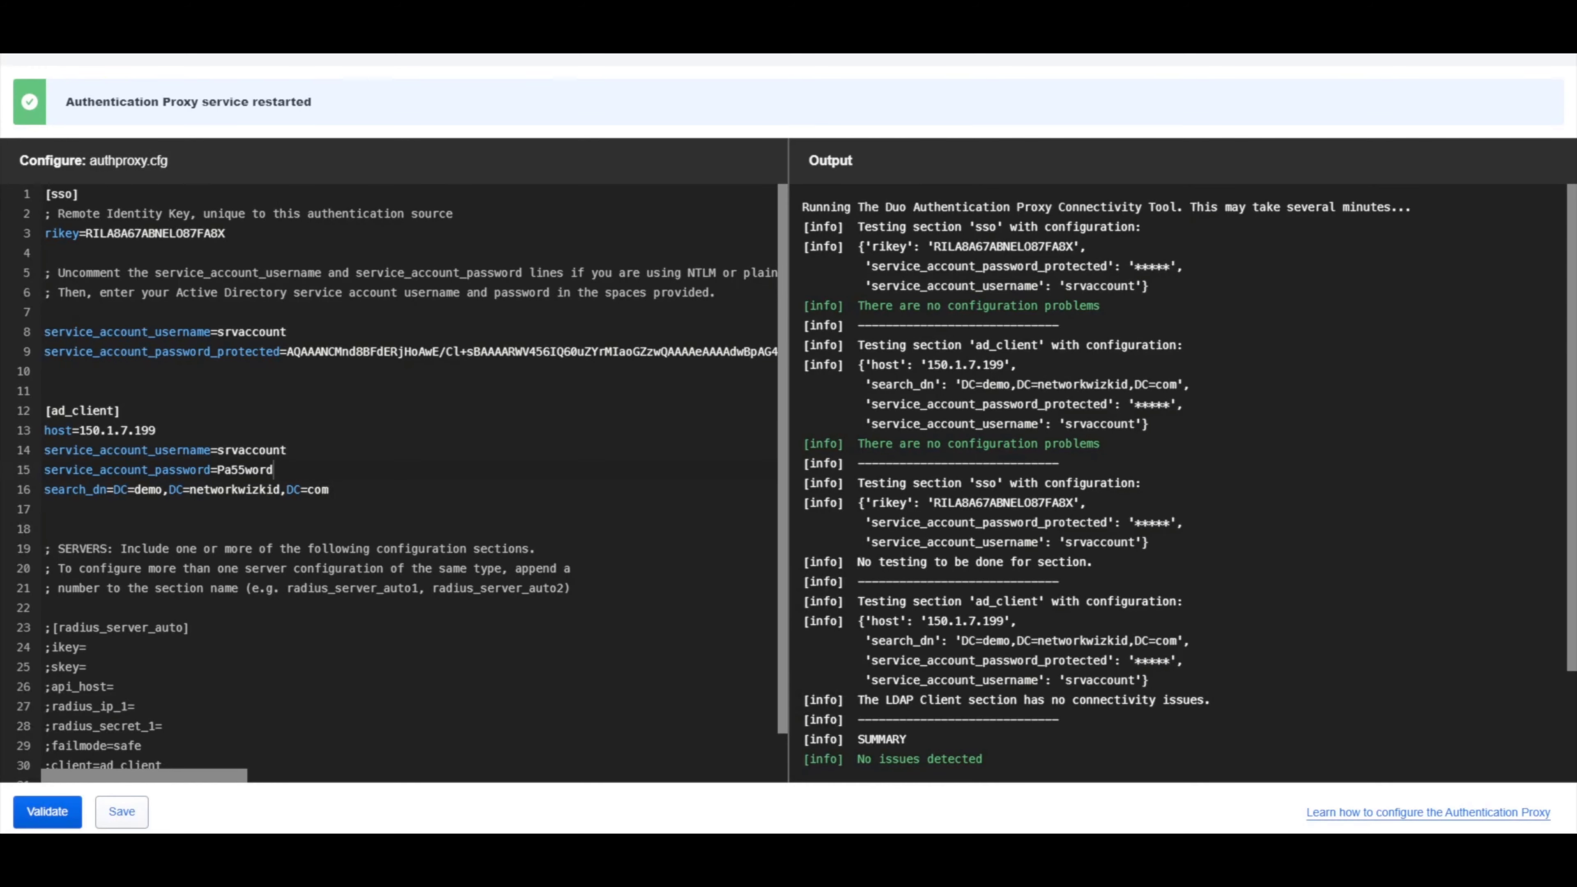
mouse_move(382, 851)
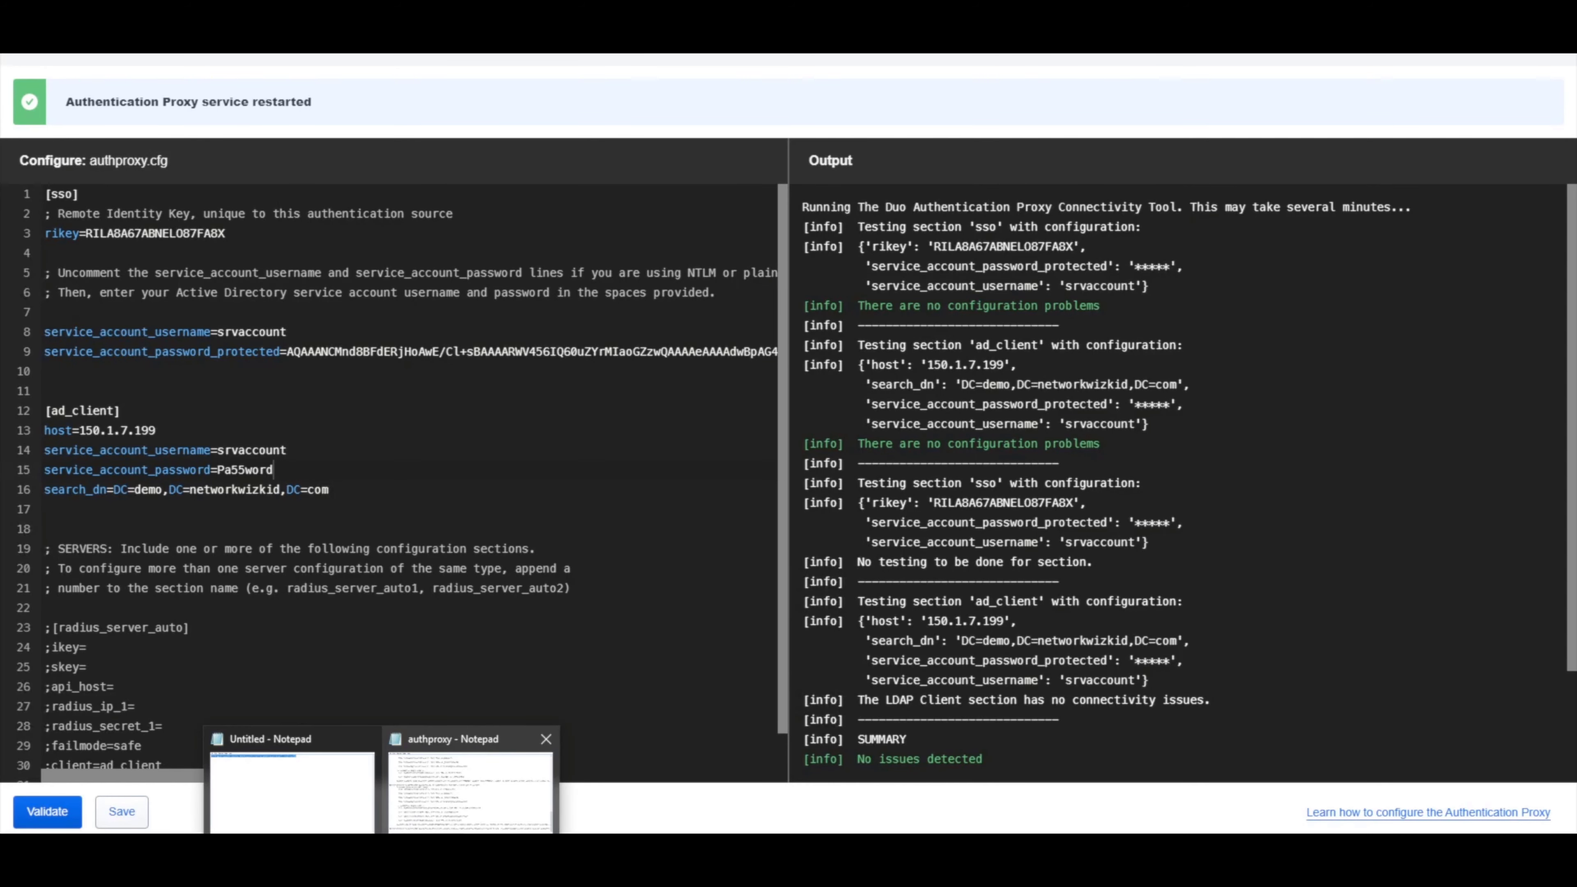
click(470, 789)
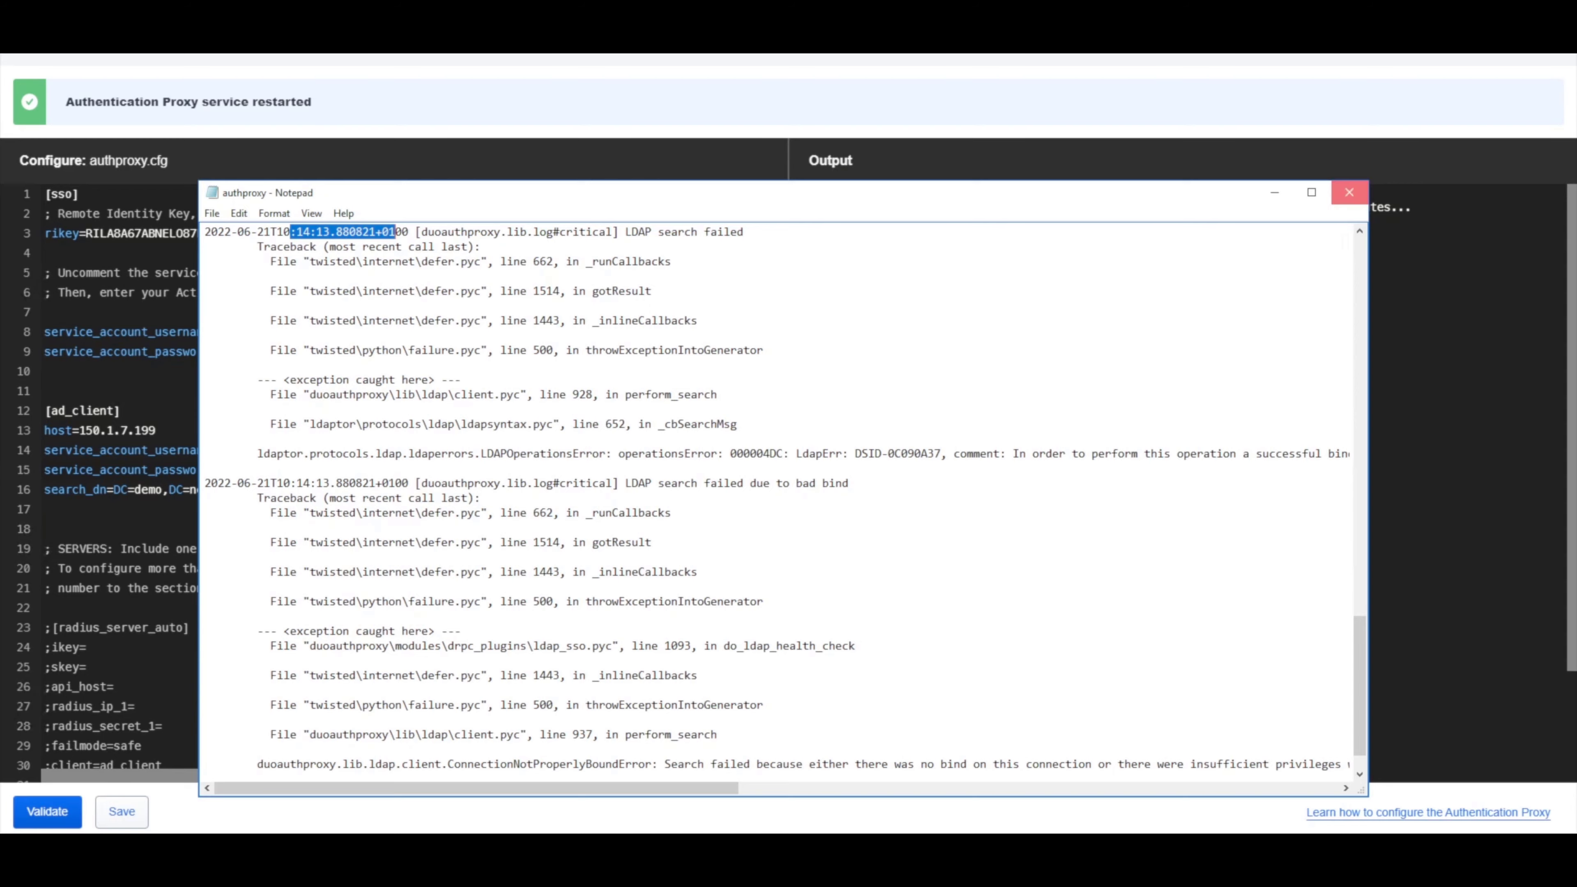
click(1349, 192)
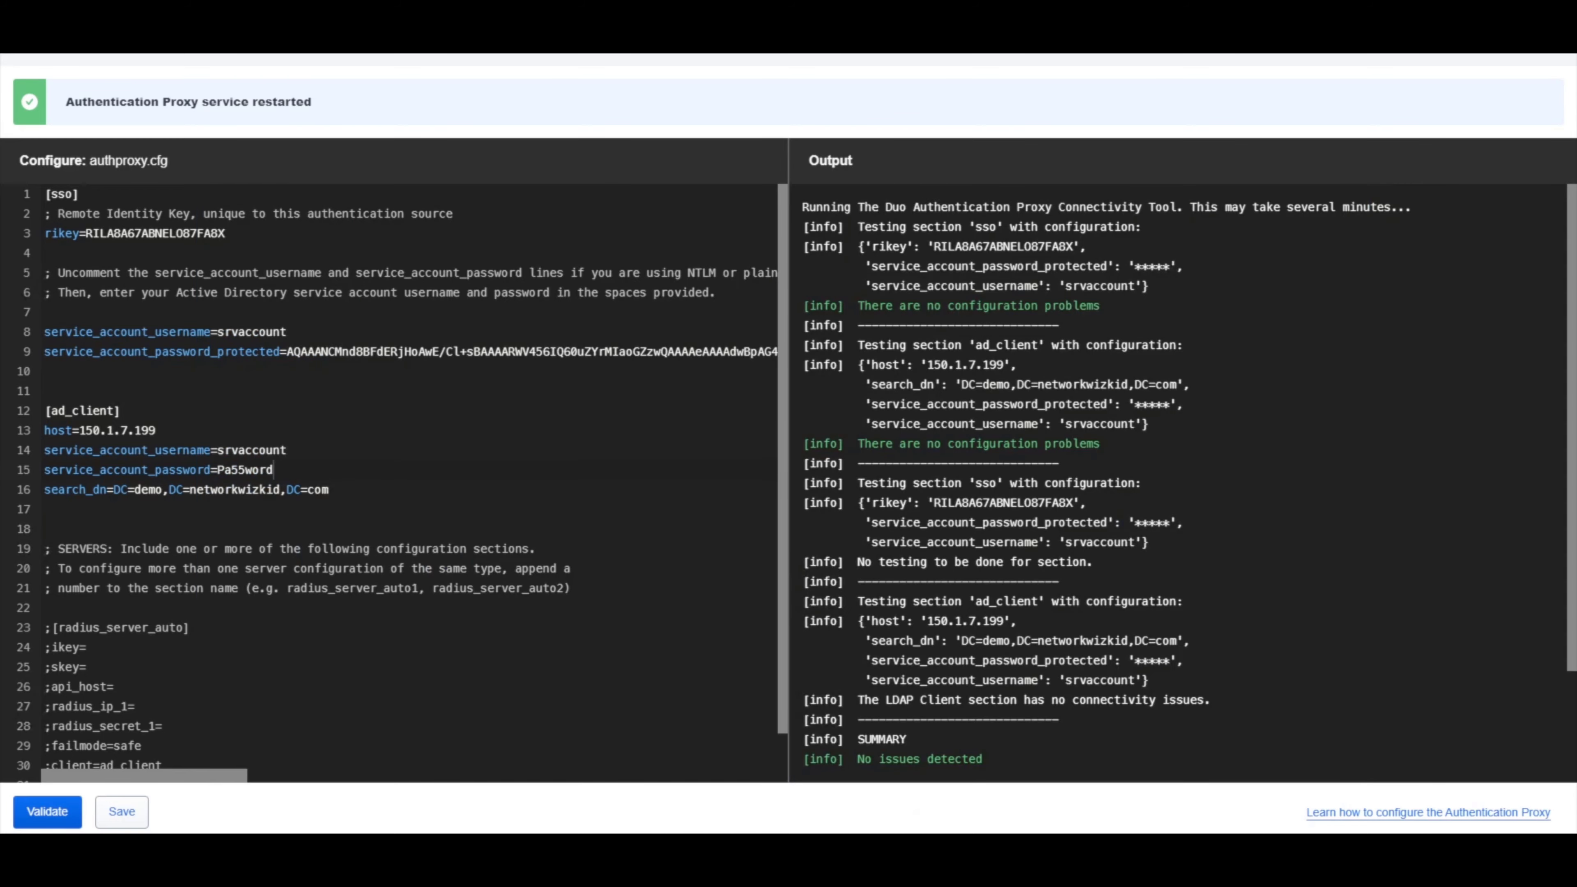
key(alt+Tab)
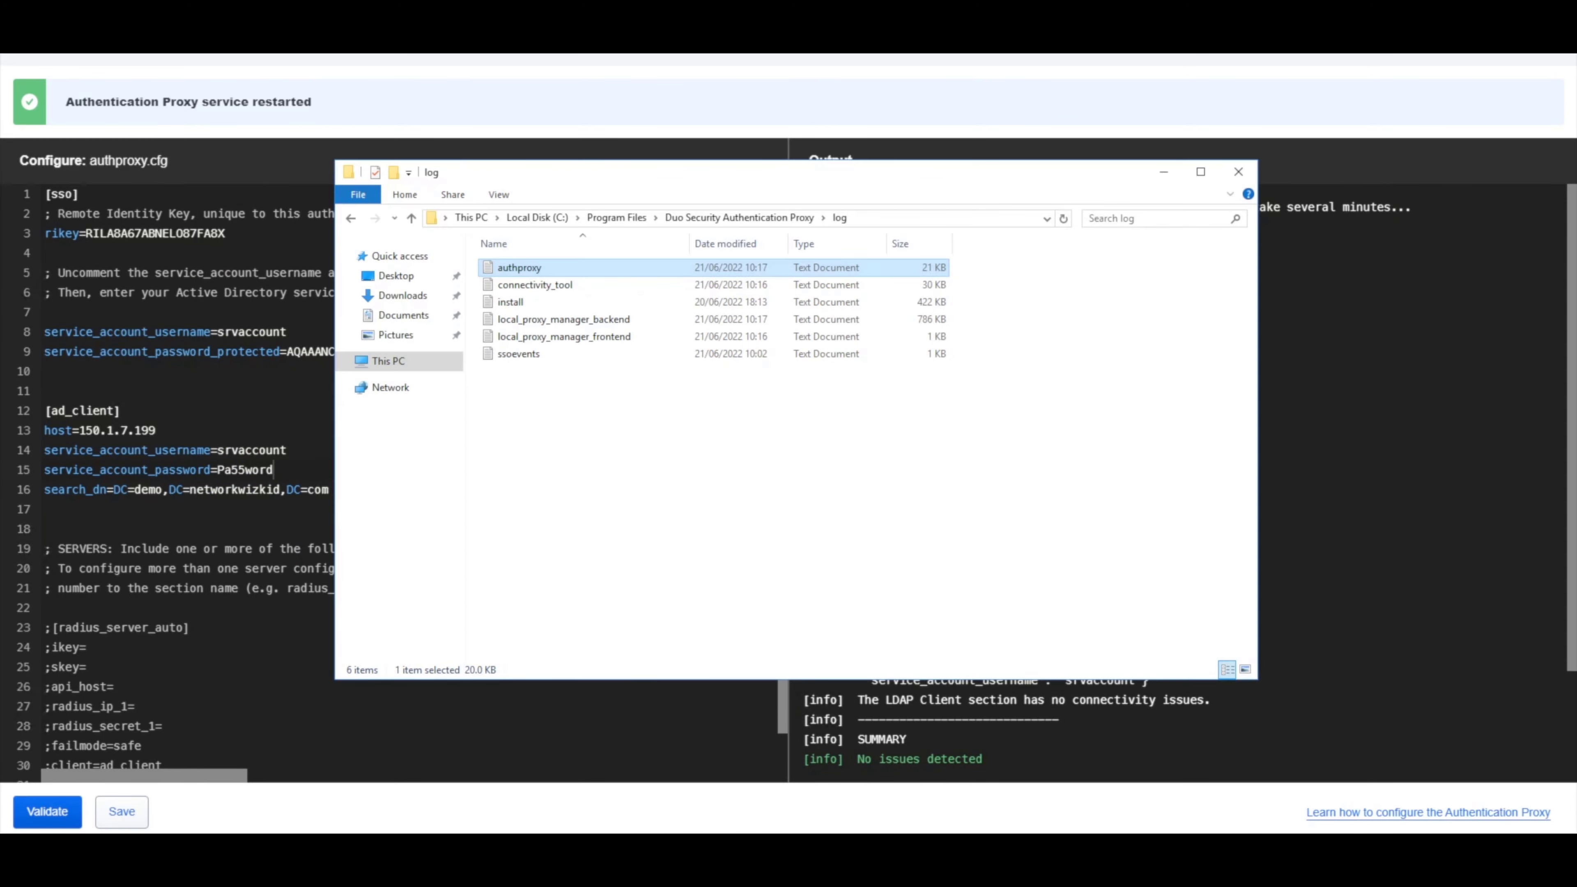
key(Return)
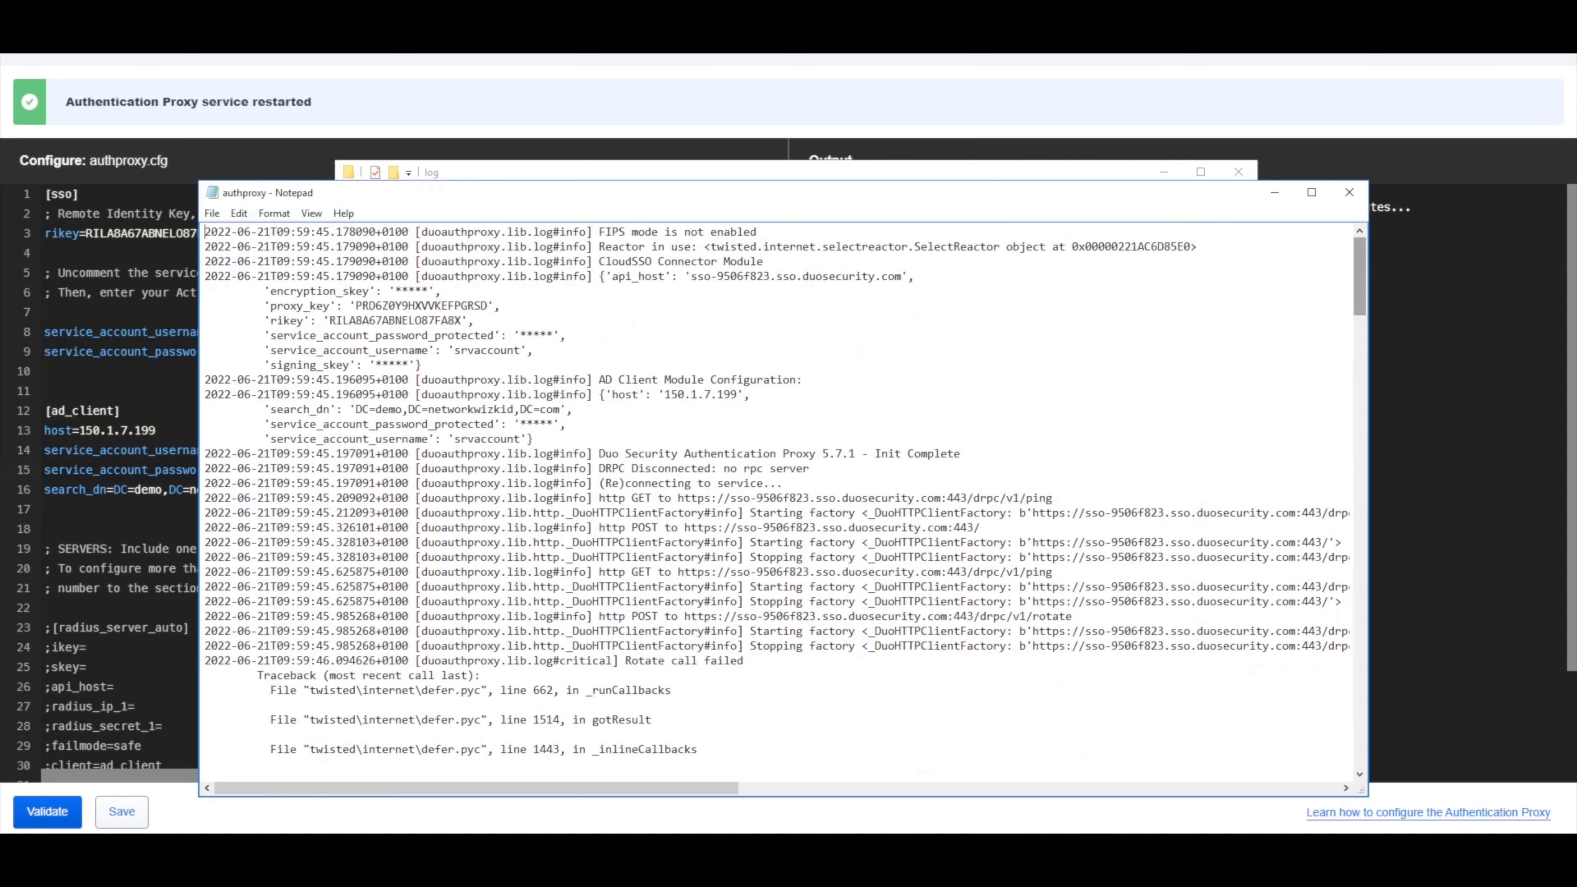
drag(1360, 277, 1359, 730)
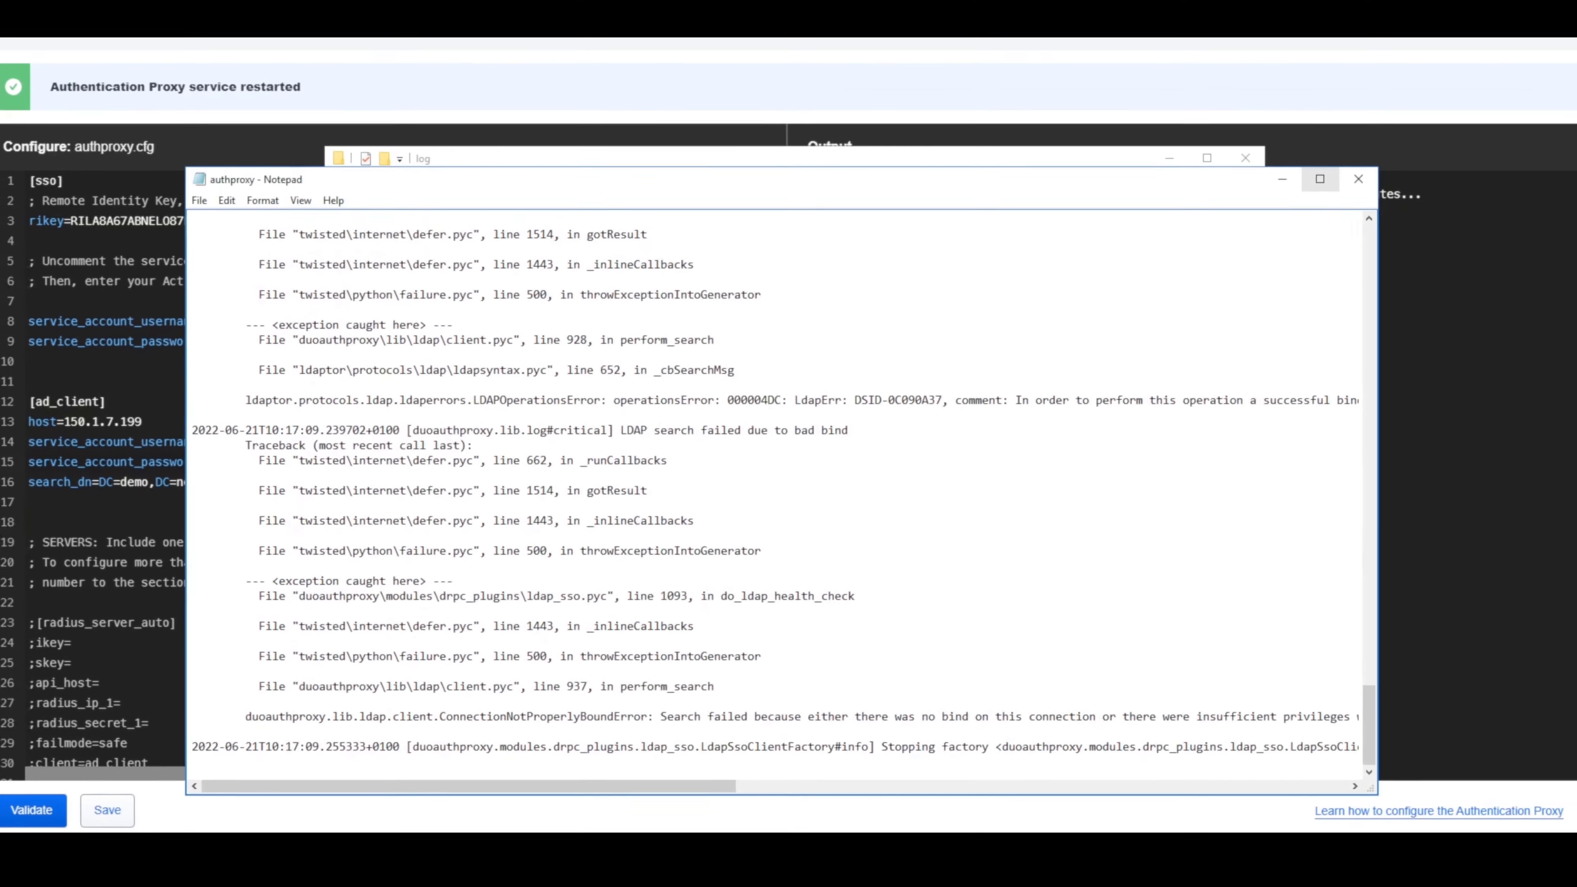
click(1349, 192)
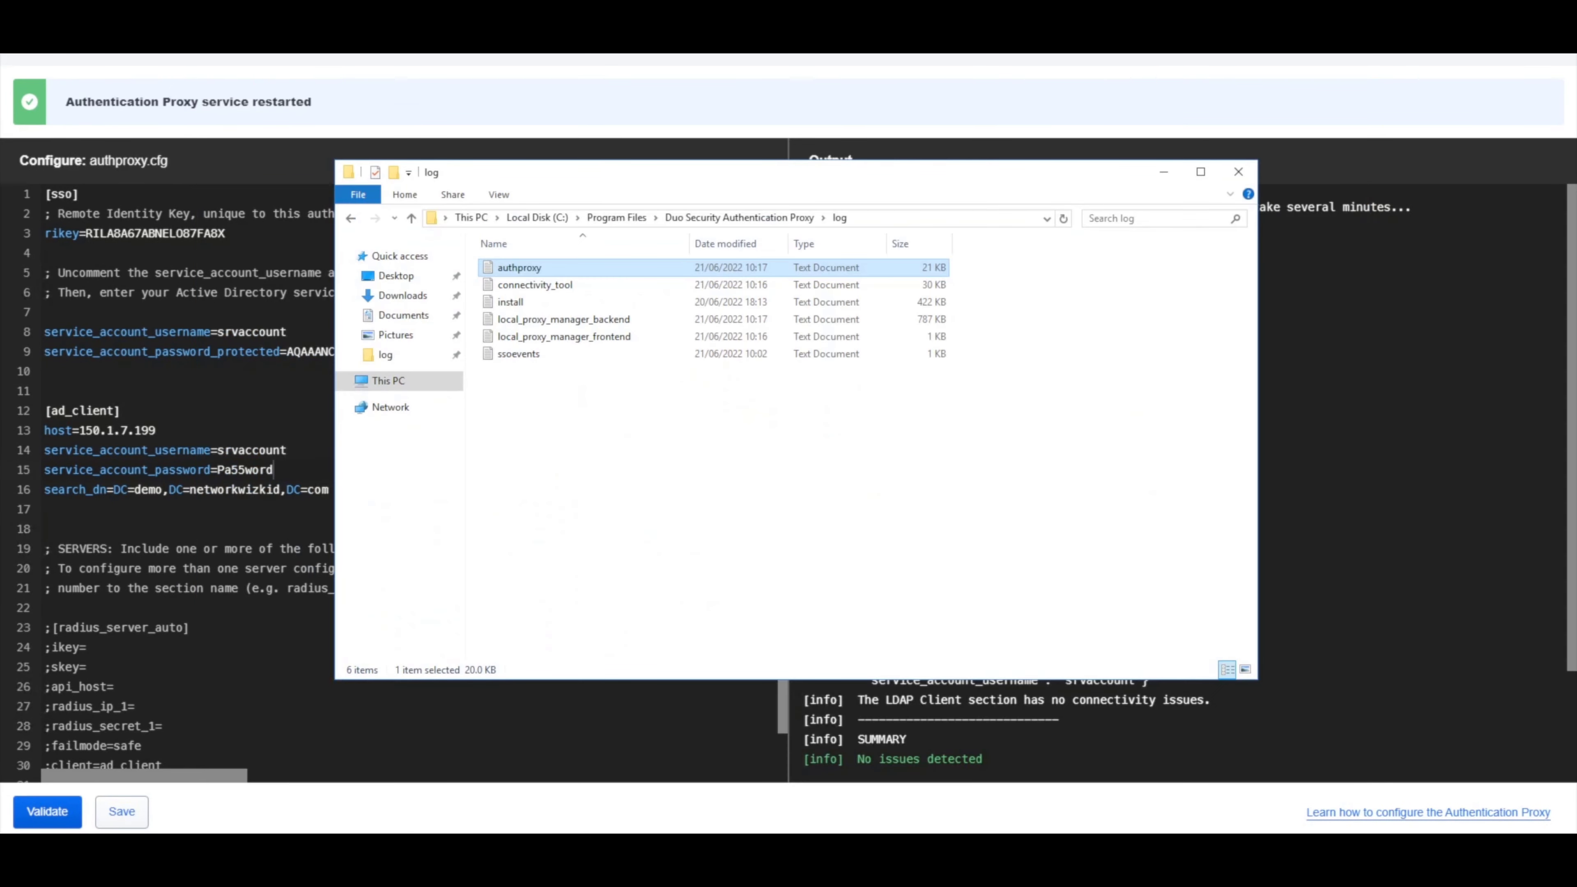
click(248, 529)
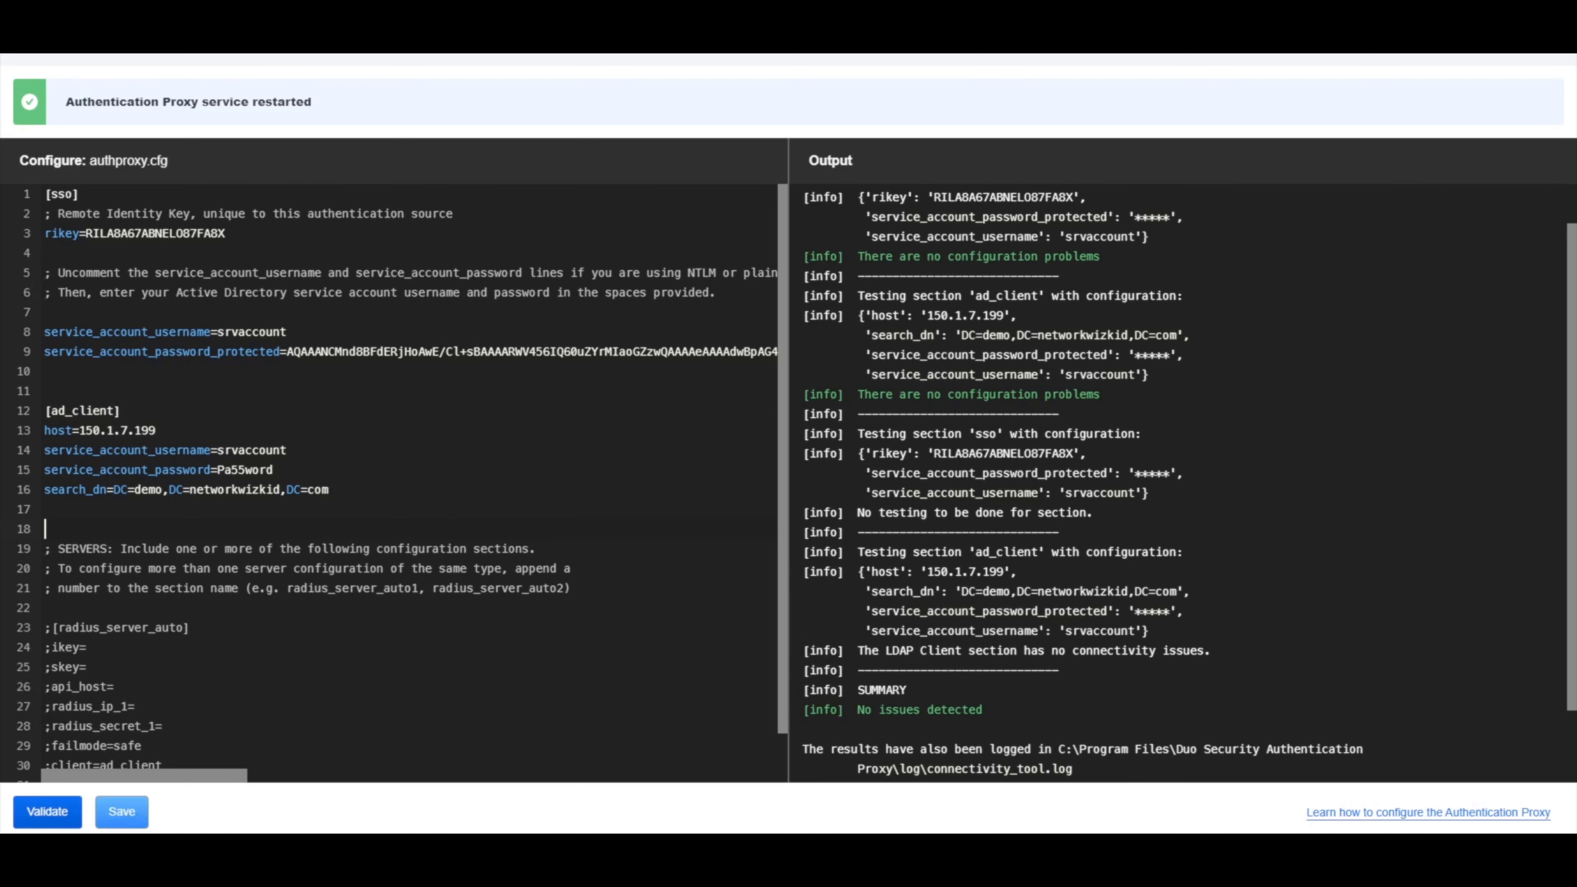
Join this PC to demo.networkwizkid.com using the administrator account's credentials.
key(super)
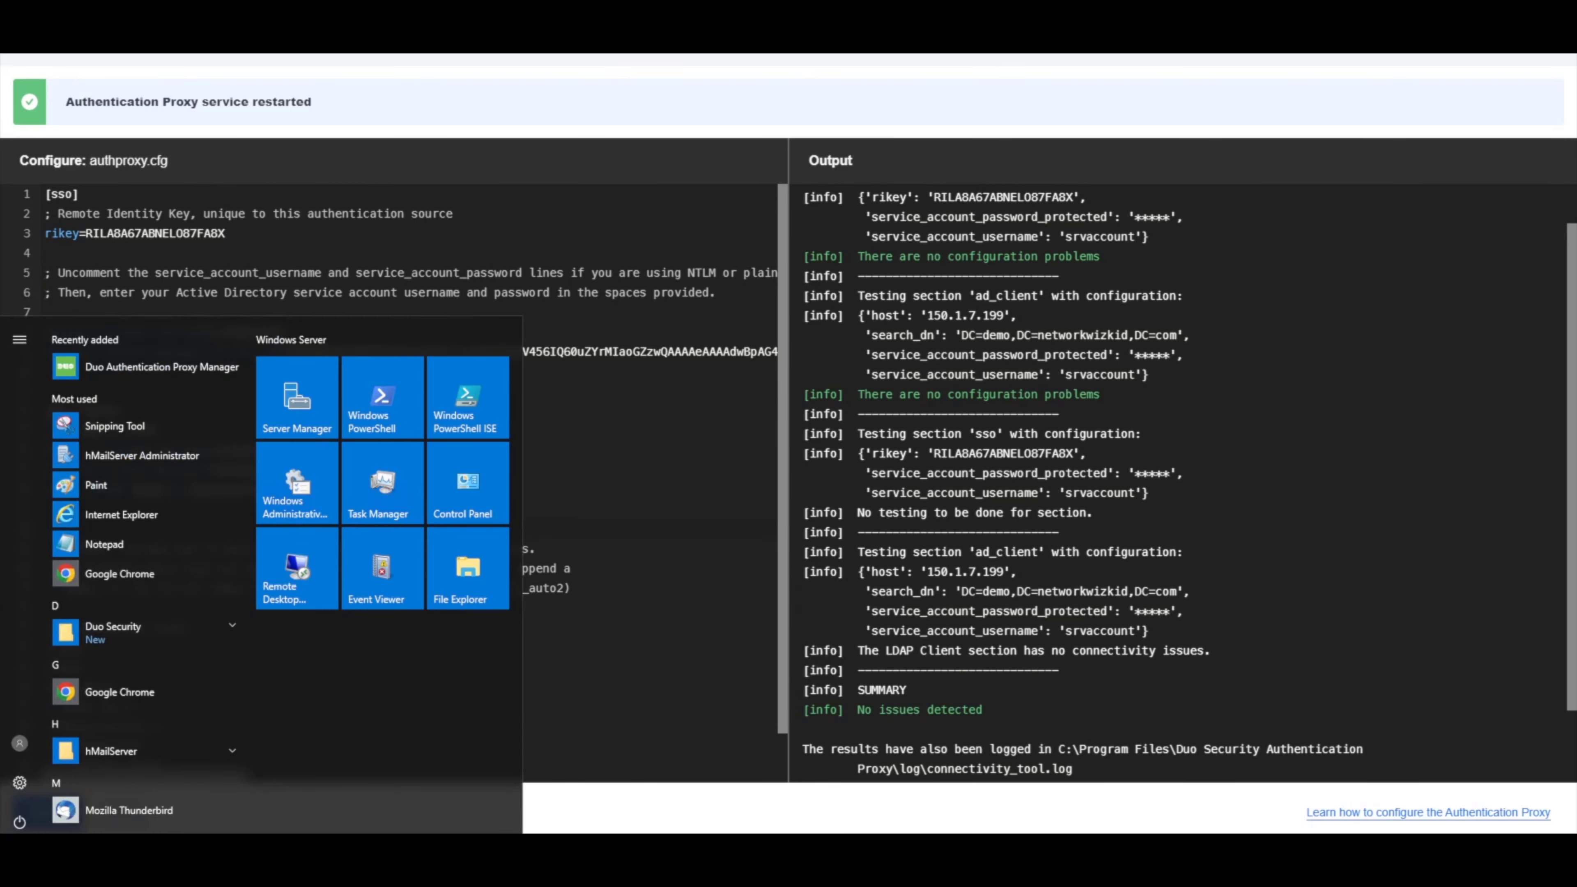
text(domain)
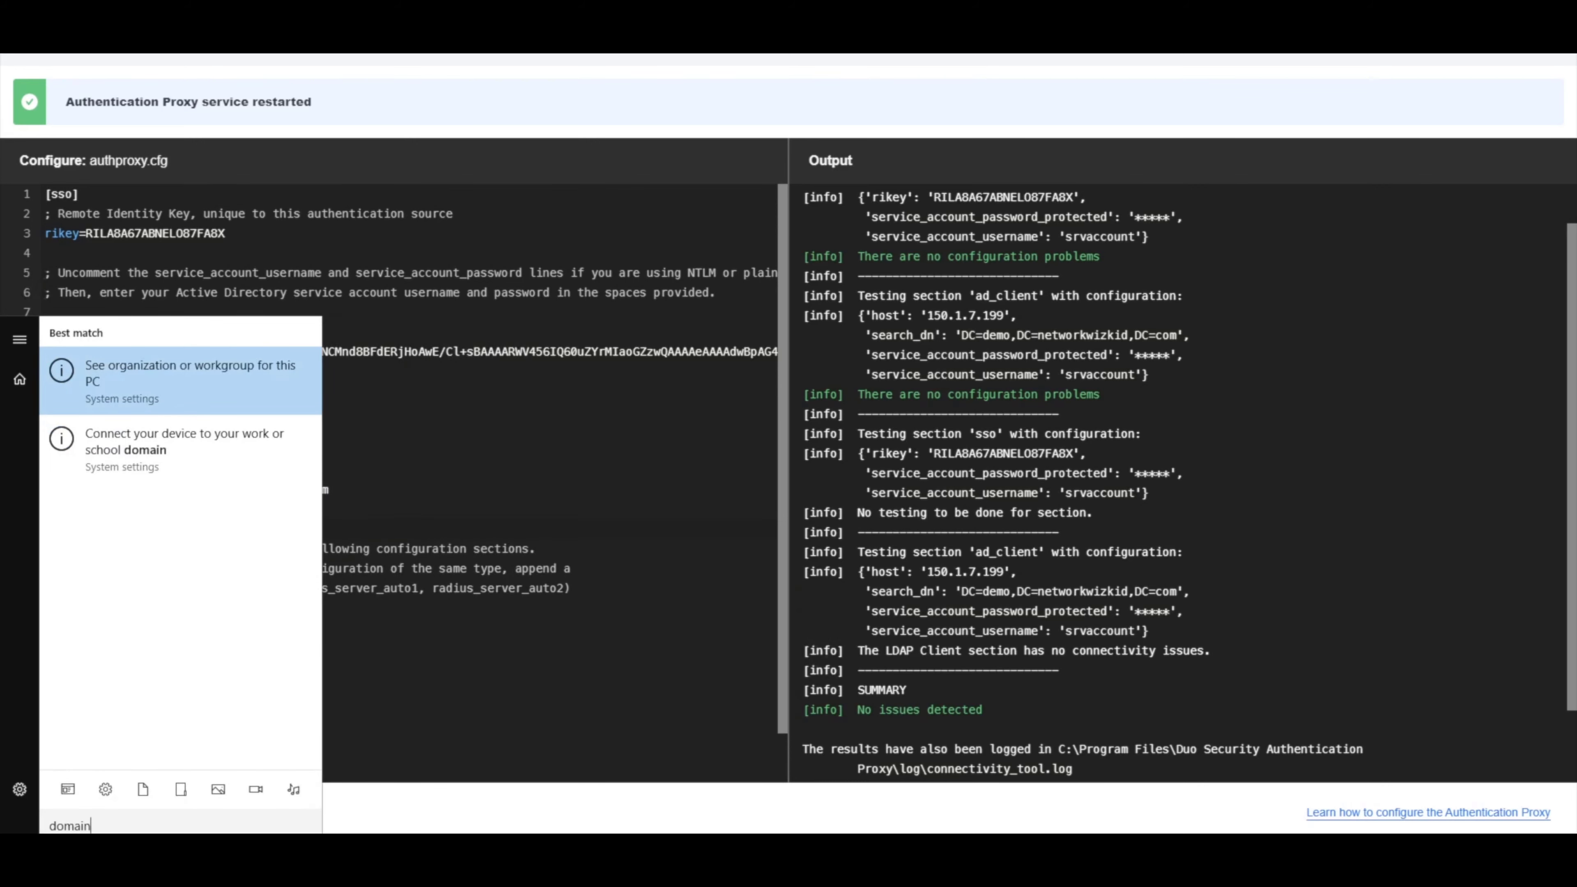
key(Return)
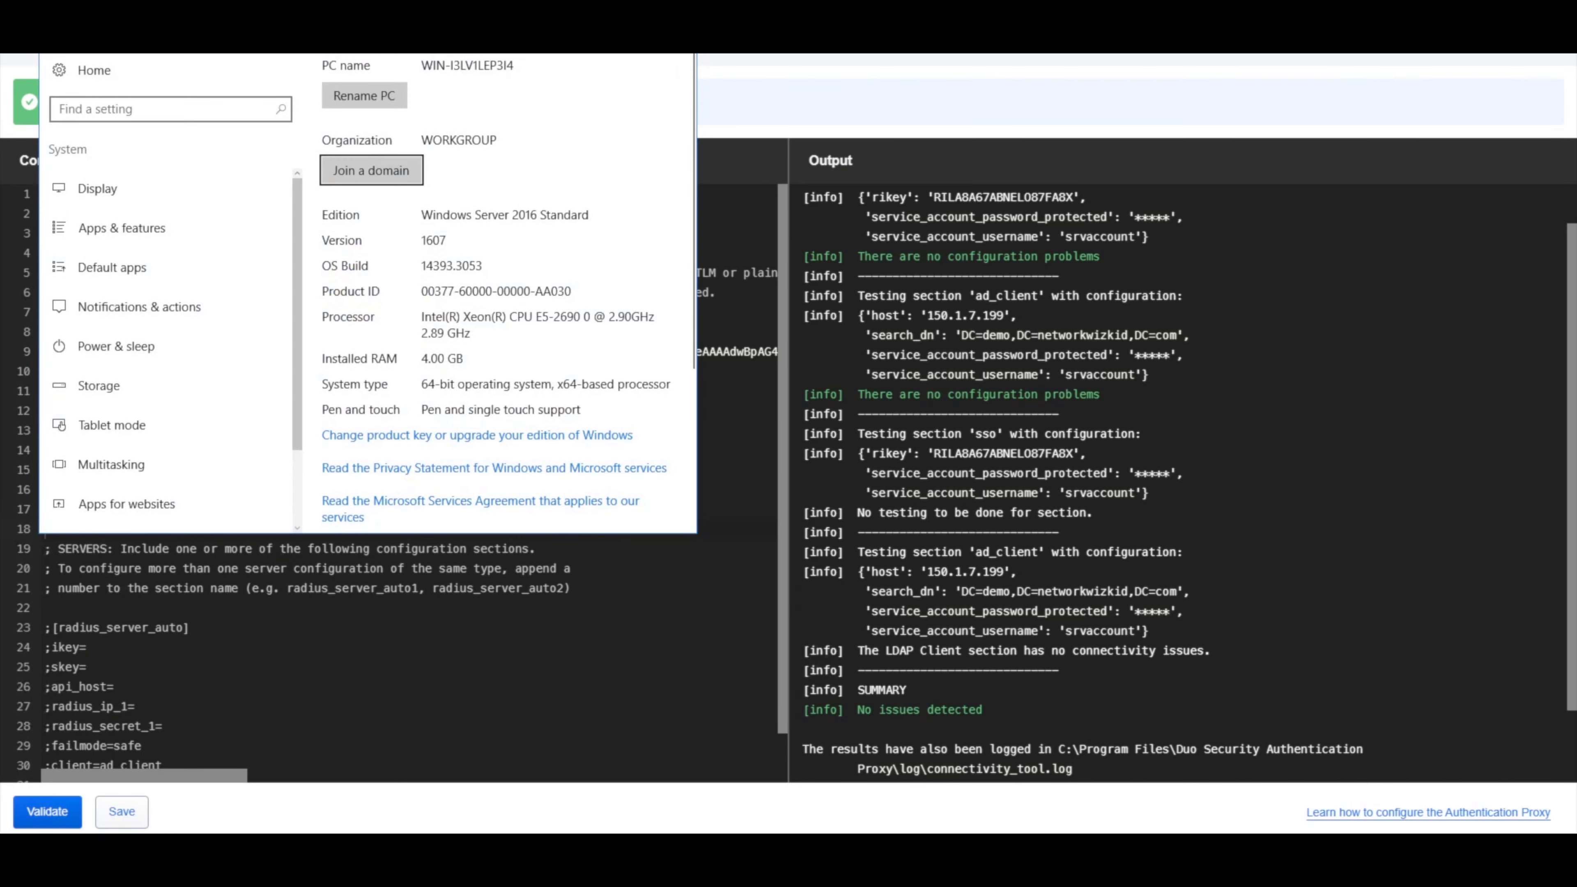
click(371, 170)
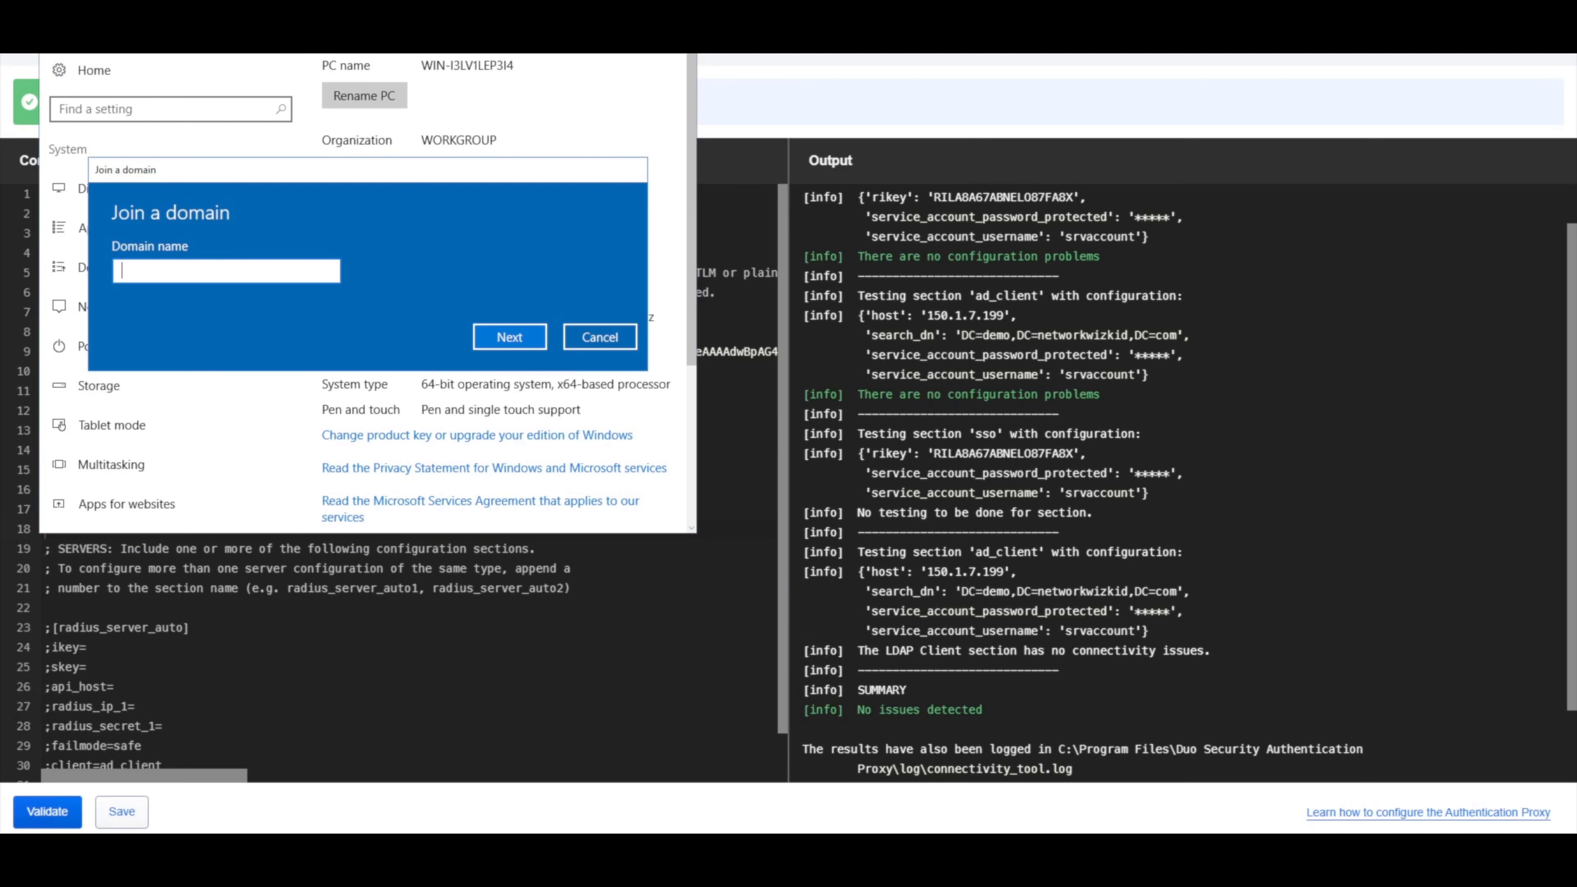
text(do)
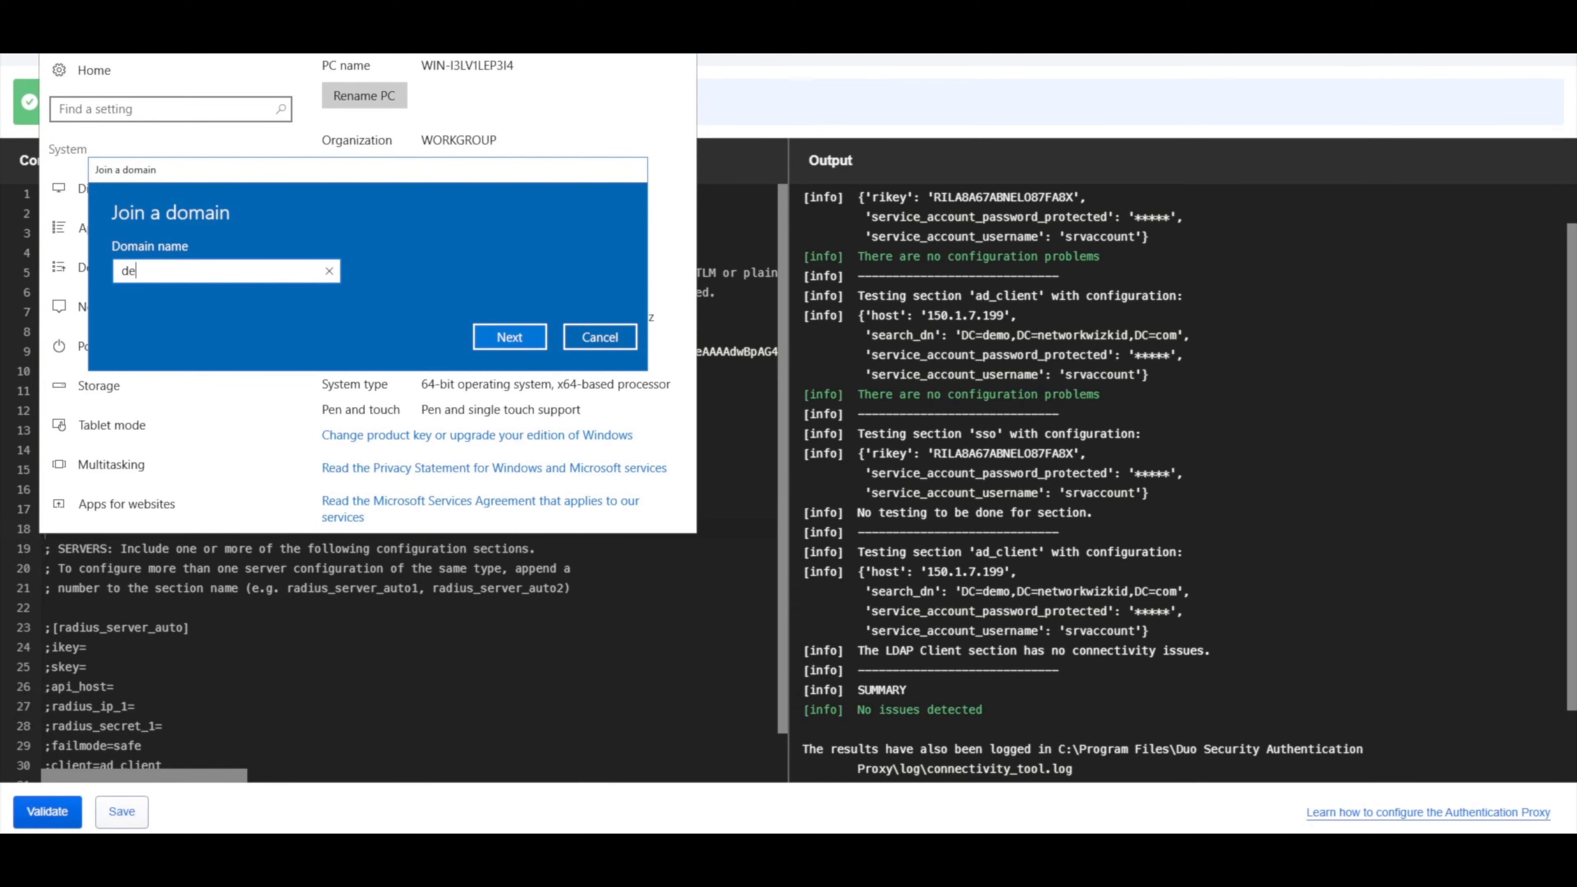
text(mo.networkwizkid.comn)
key(BackSpace)
key(Return)
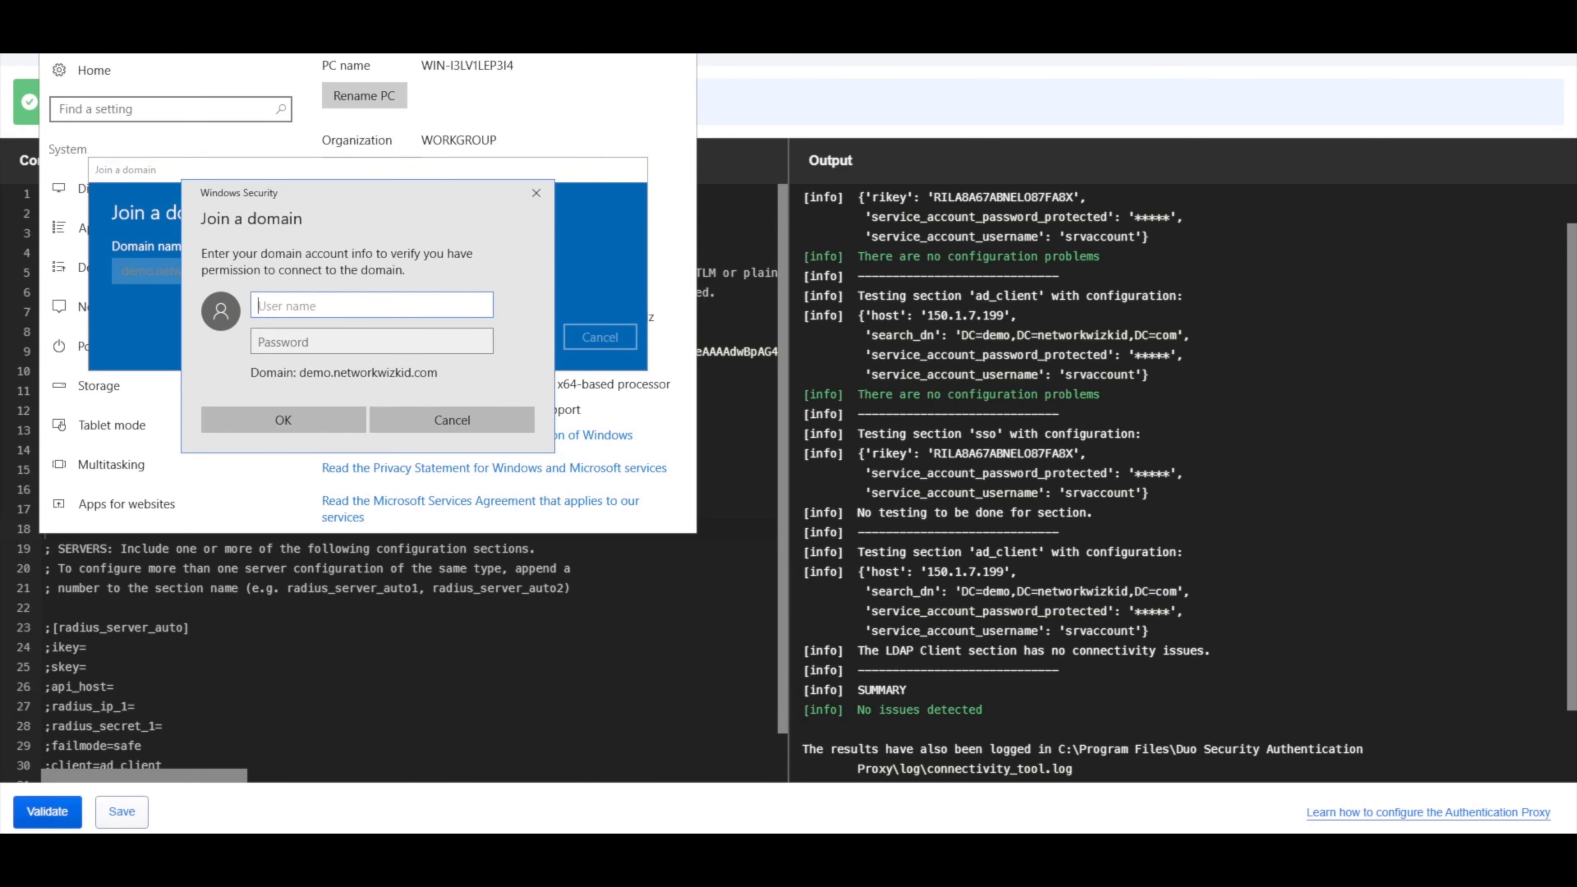
text(administrator)
key(Tab)
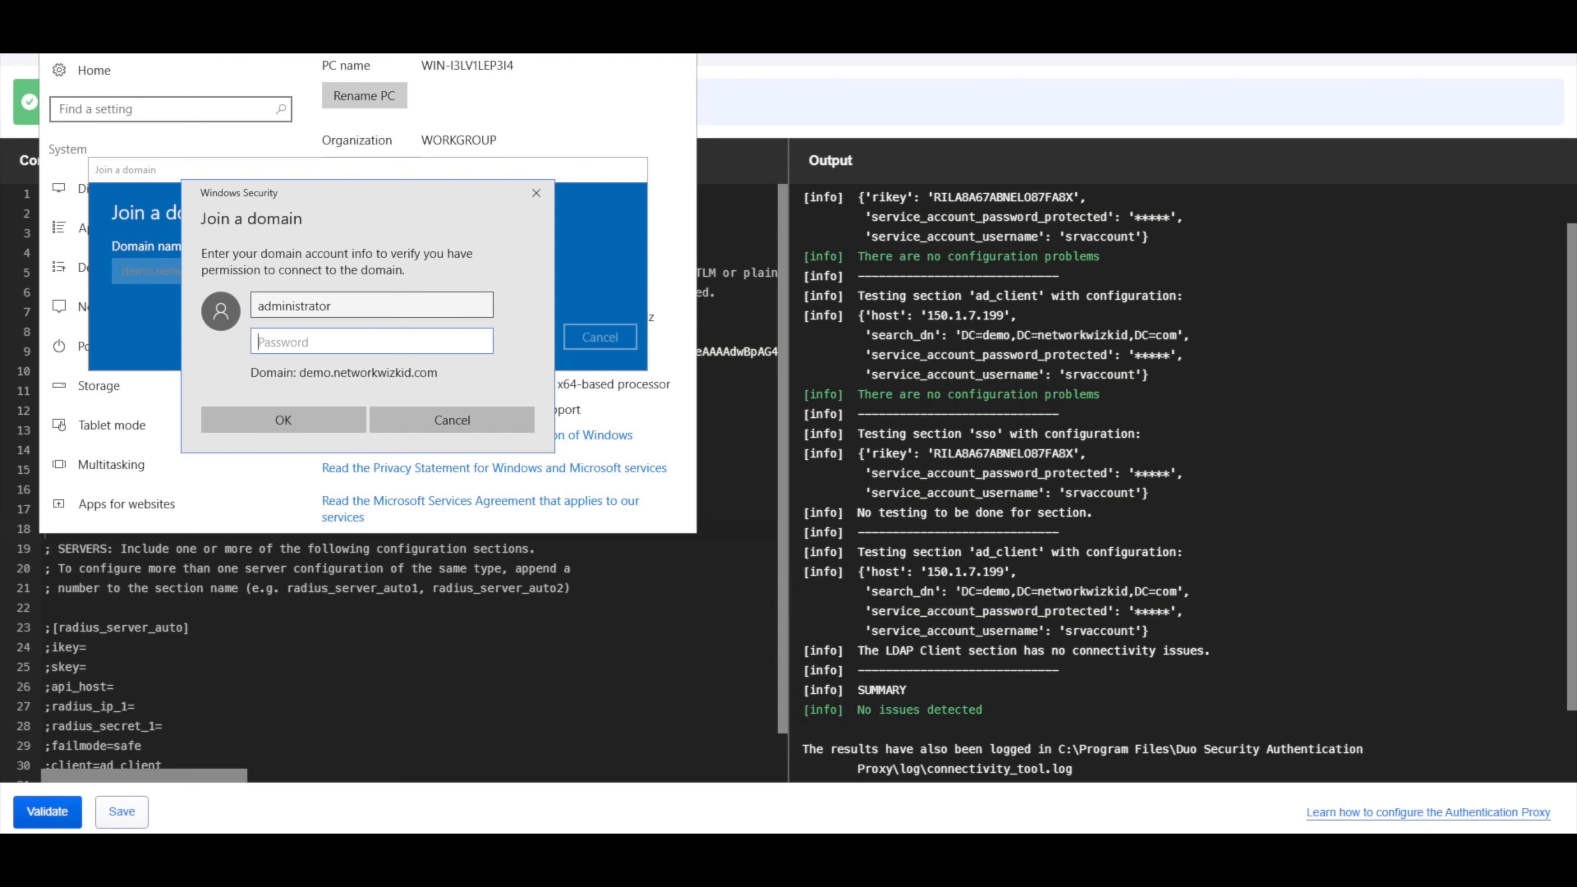
text(********)
key(Return)
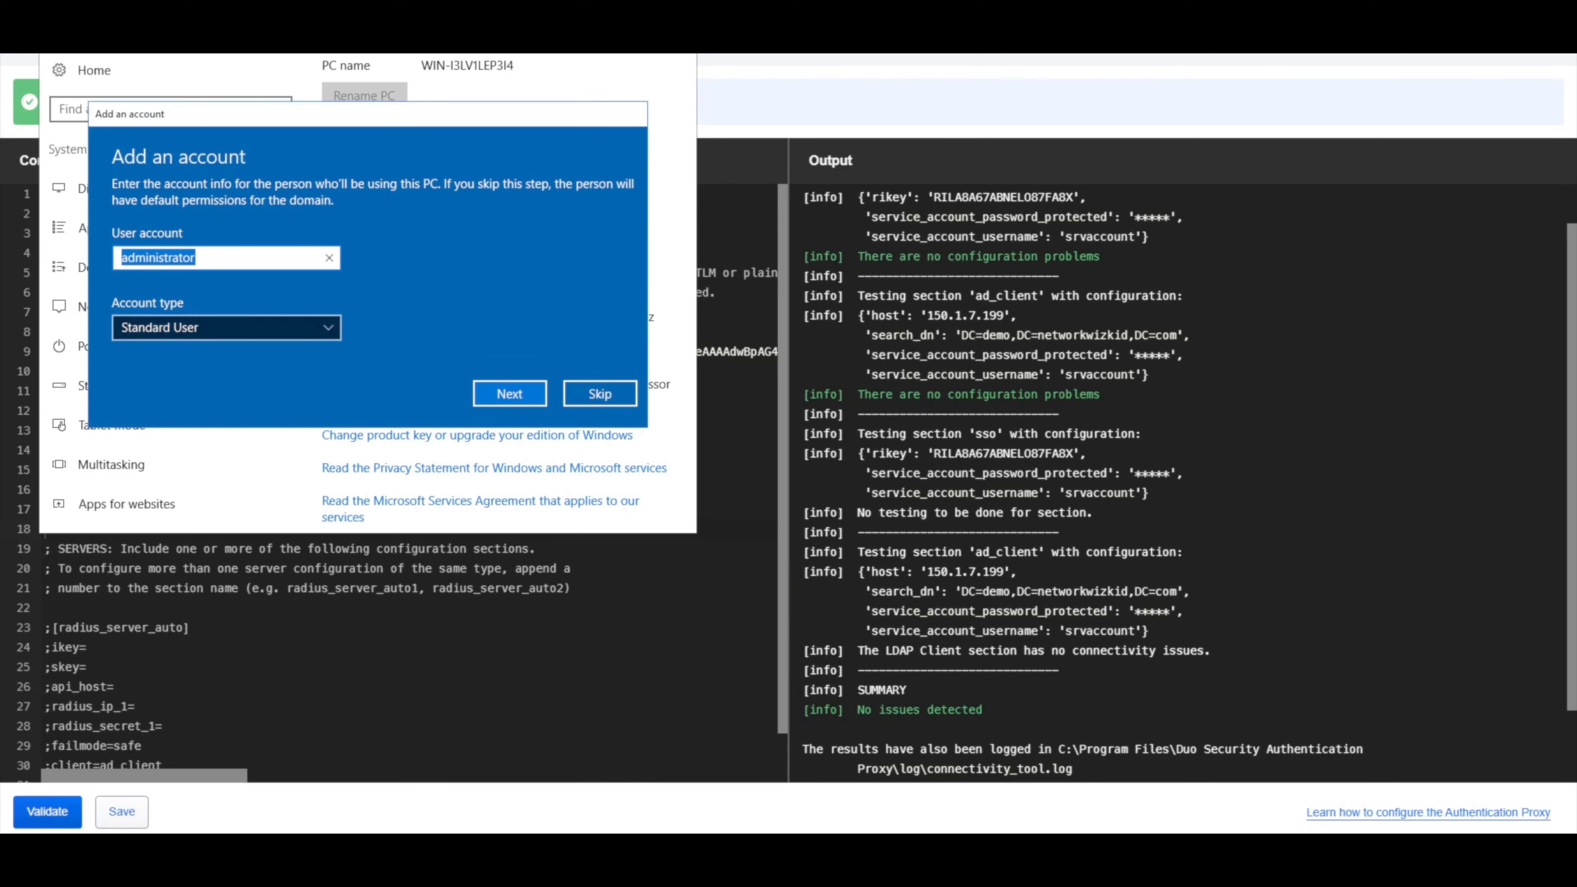
Make the added account an Administrator, then restart with the Other (Unplanned) shutdown reason.
click(227, 327)
click(227, 303)
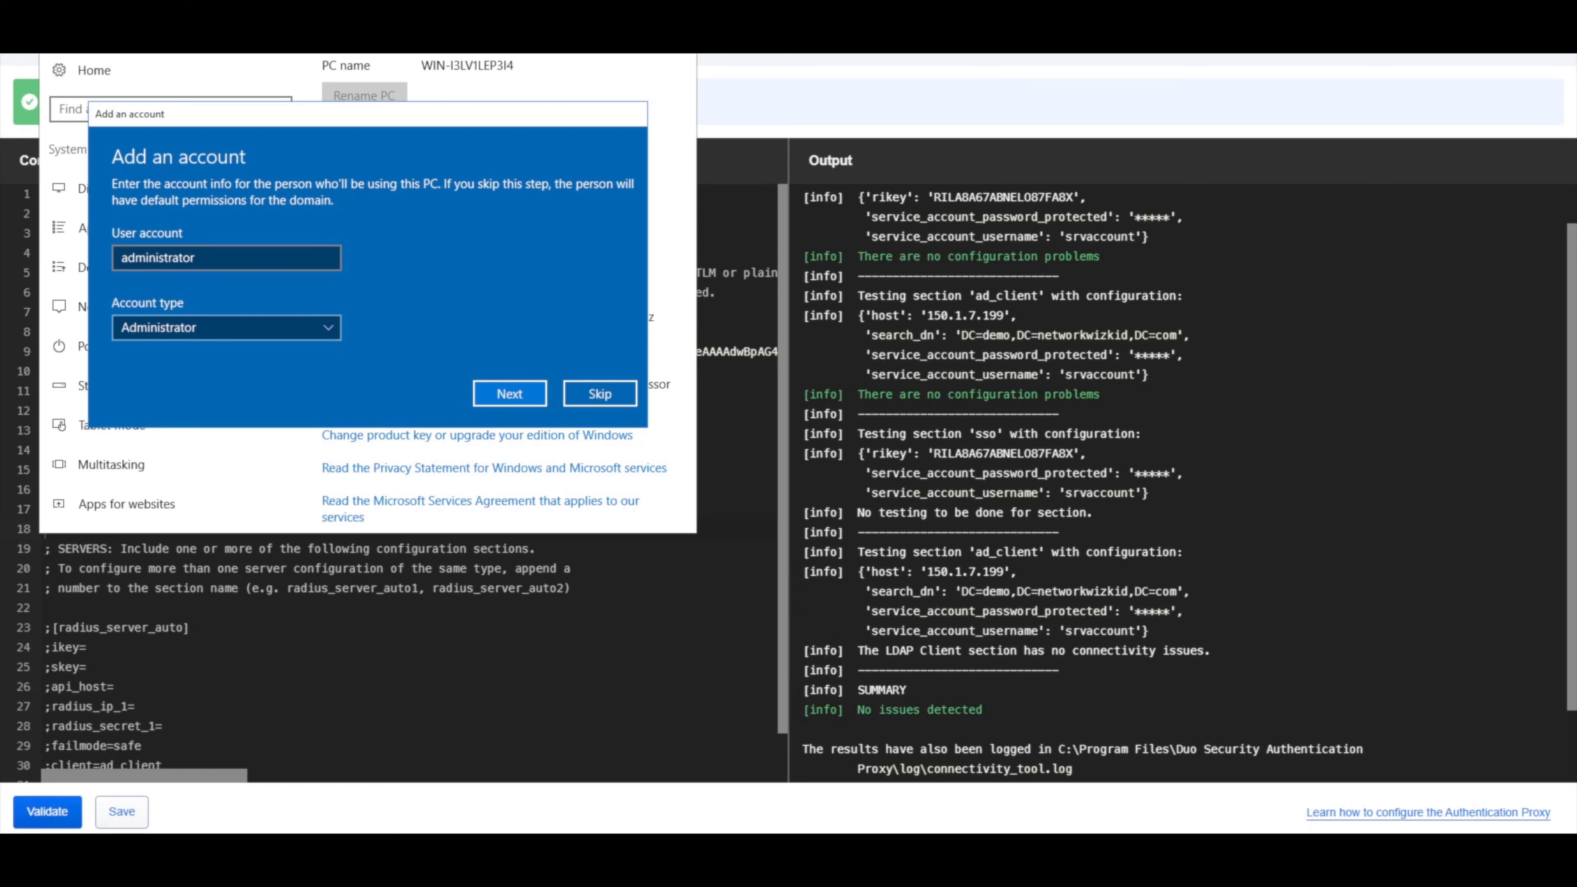
click(510, 394)
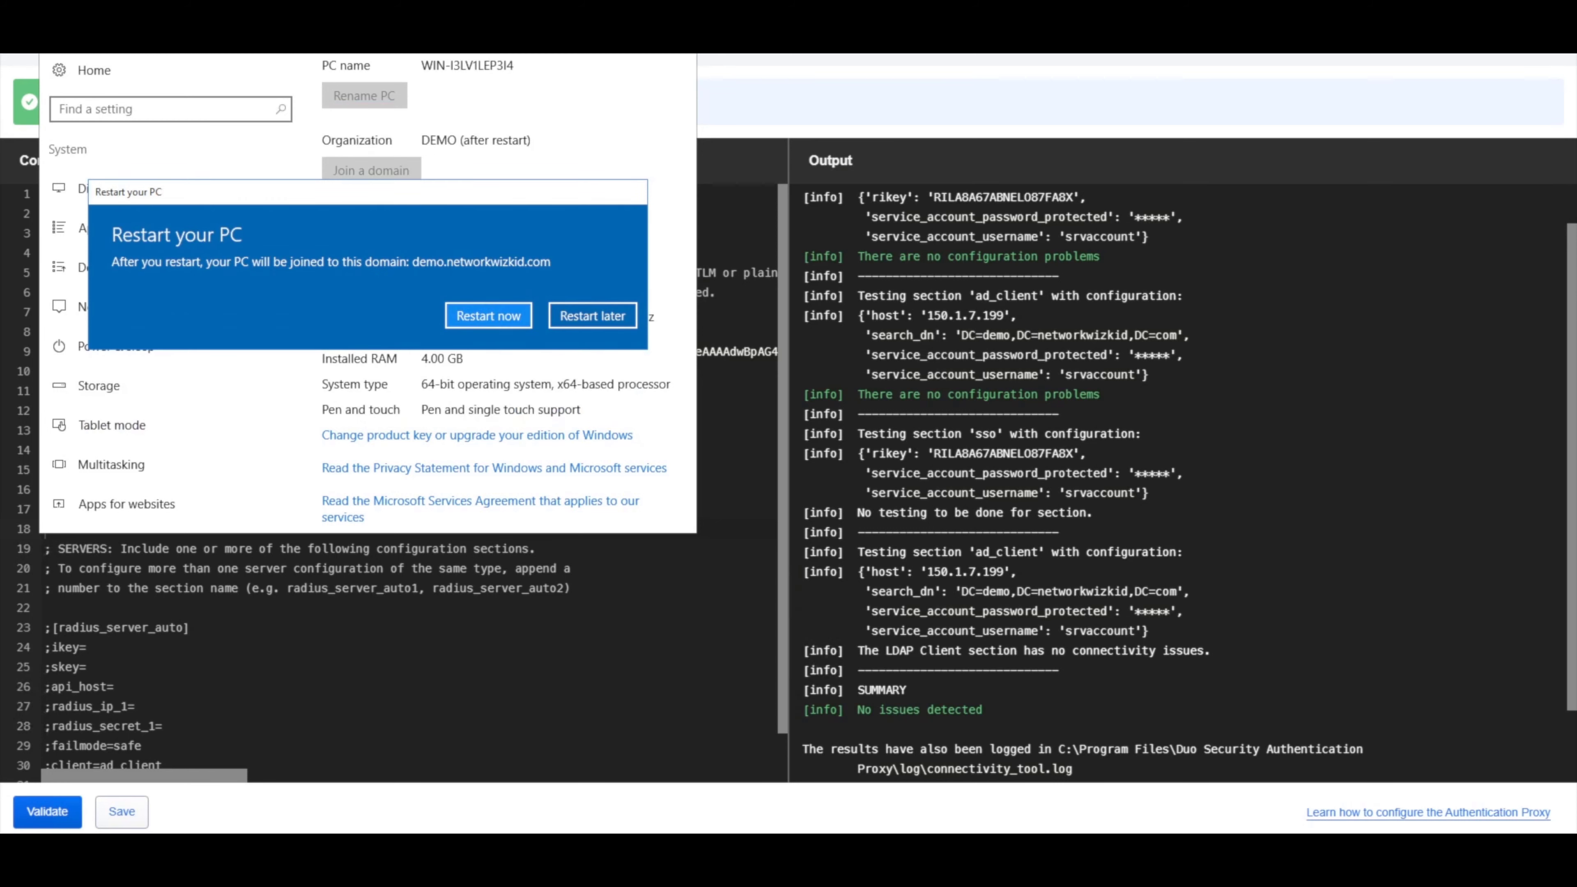
click(489, 315)
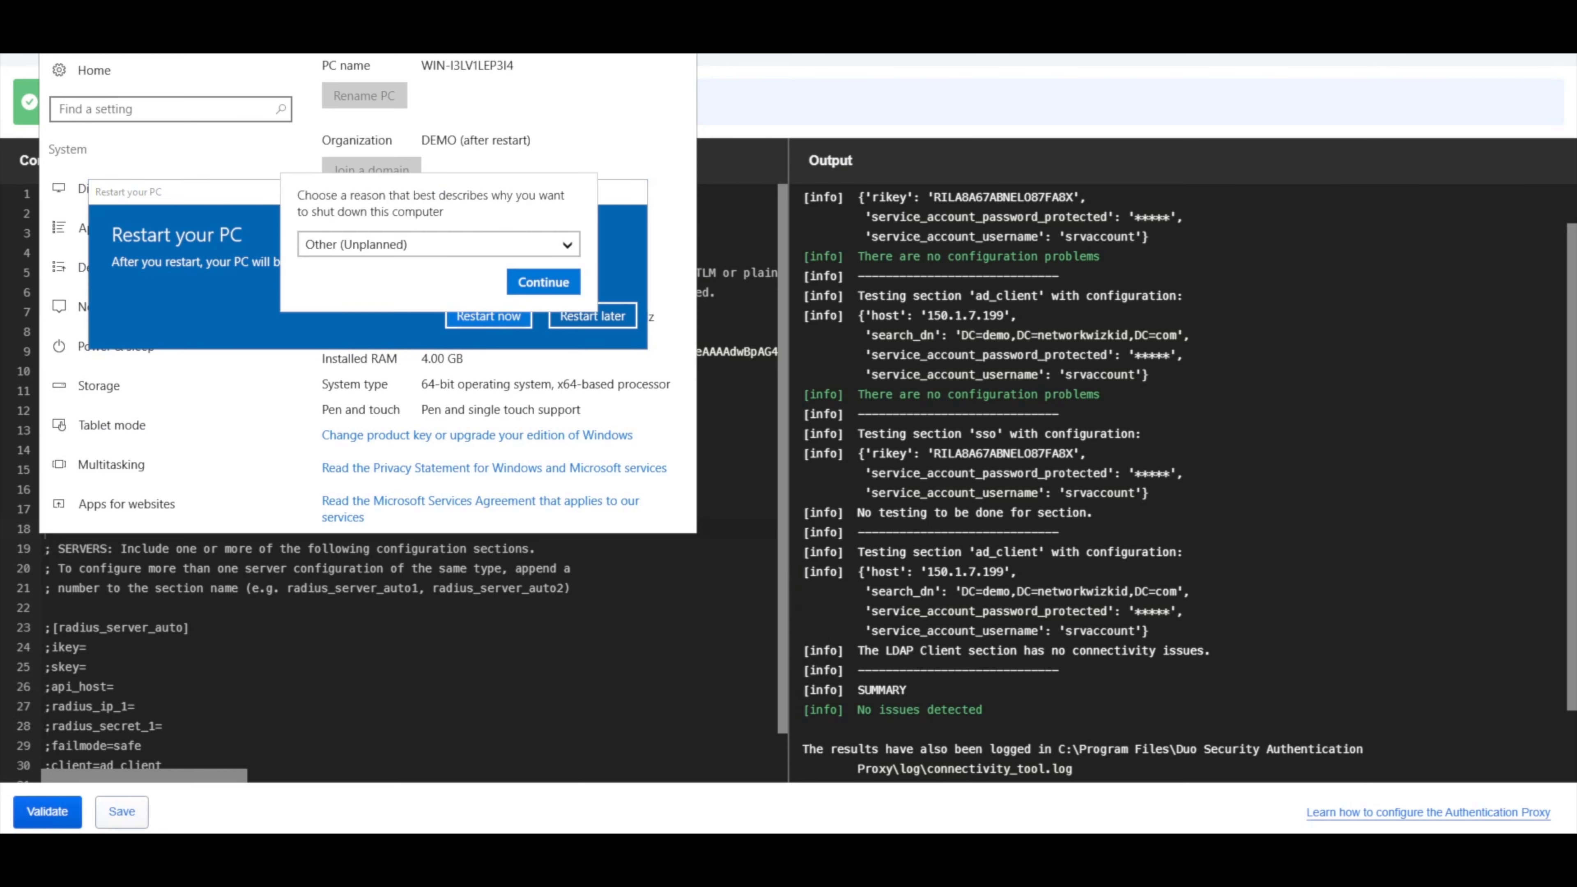
key(Return)
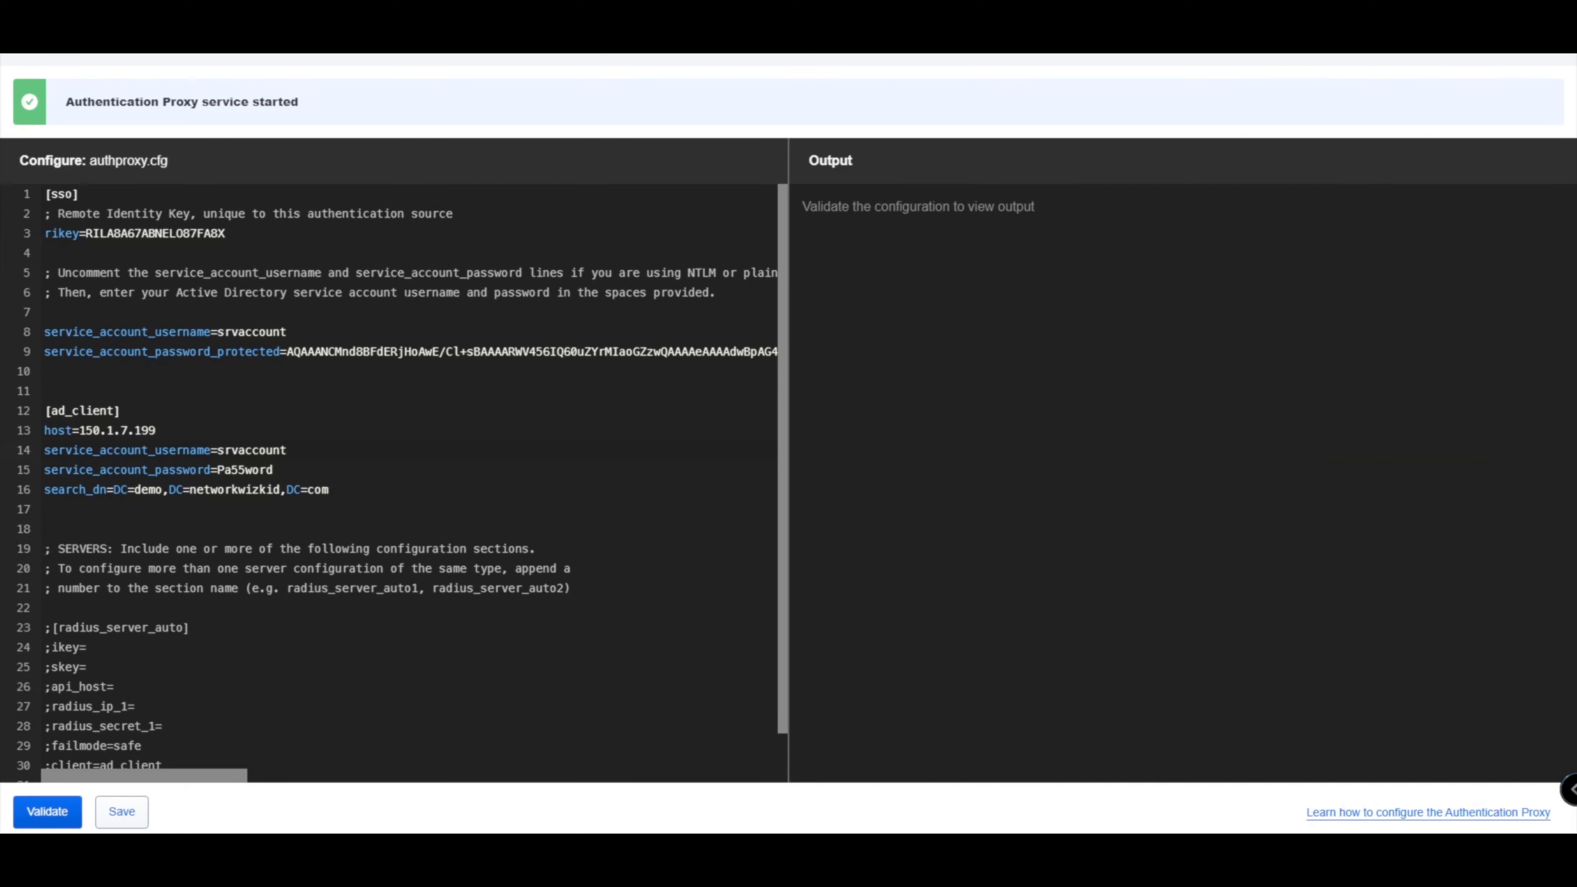
Select the plaintext service account password in authproxy.cfg and switch away from the Duo admin page.
drag(218, 470, 273, 470)
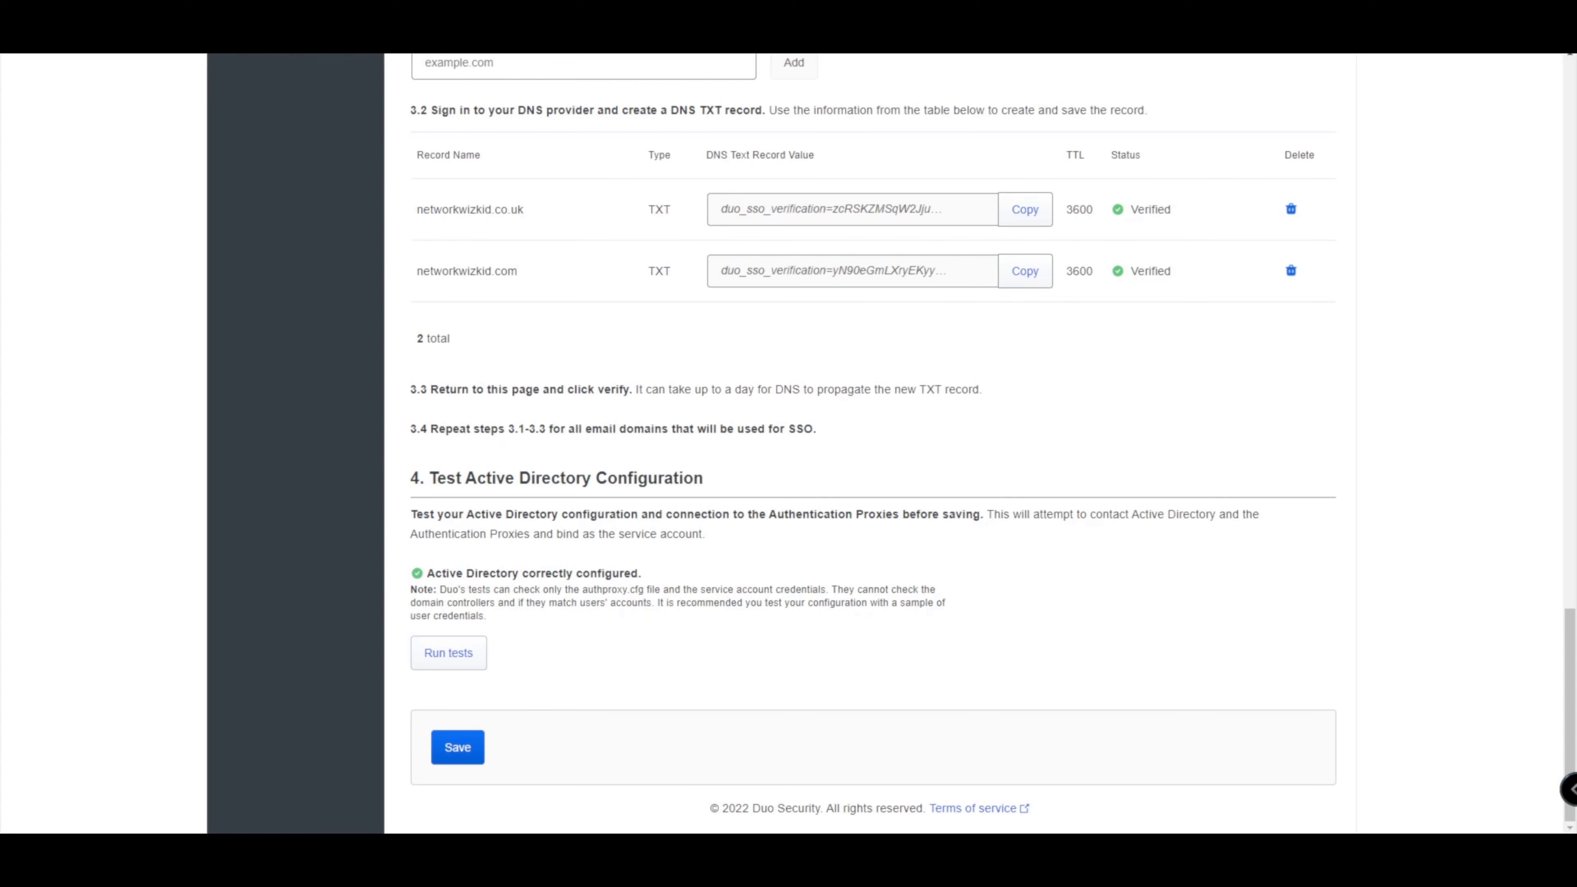
click(769, 764)
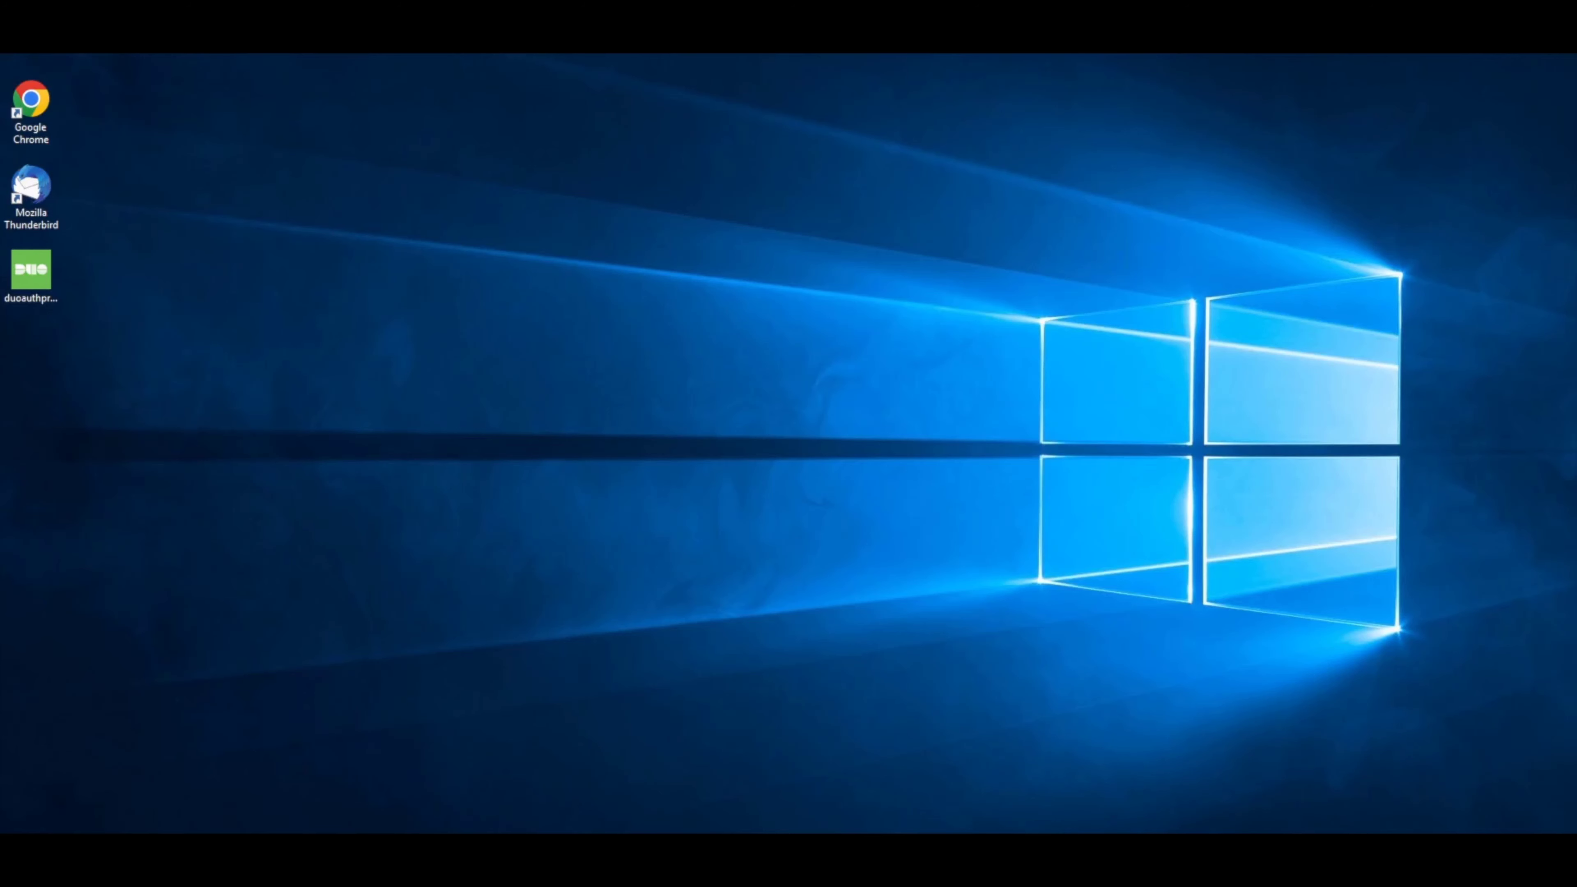
Run authproxy_passwd.exe --whole-config in an administrator Command Prompt and confirm with yes.
key(super)
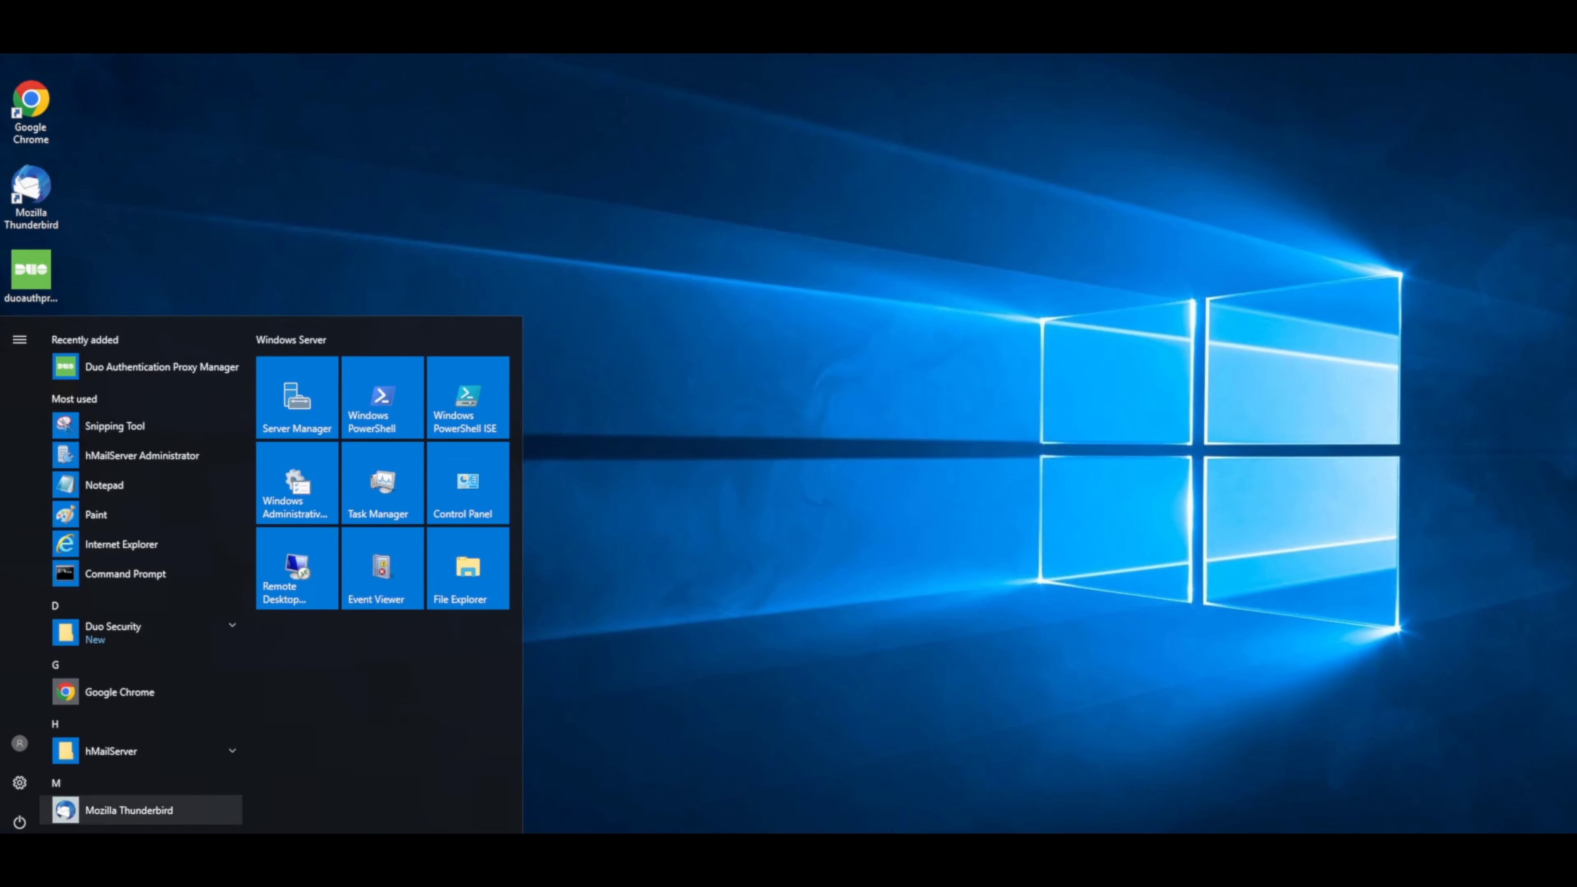
key(Return)
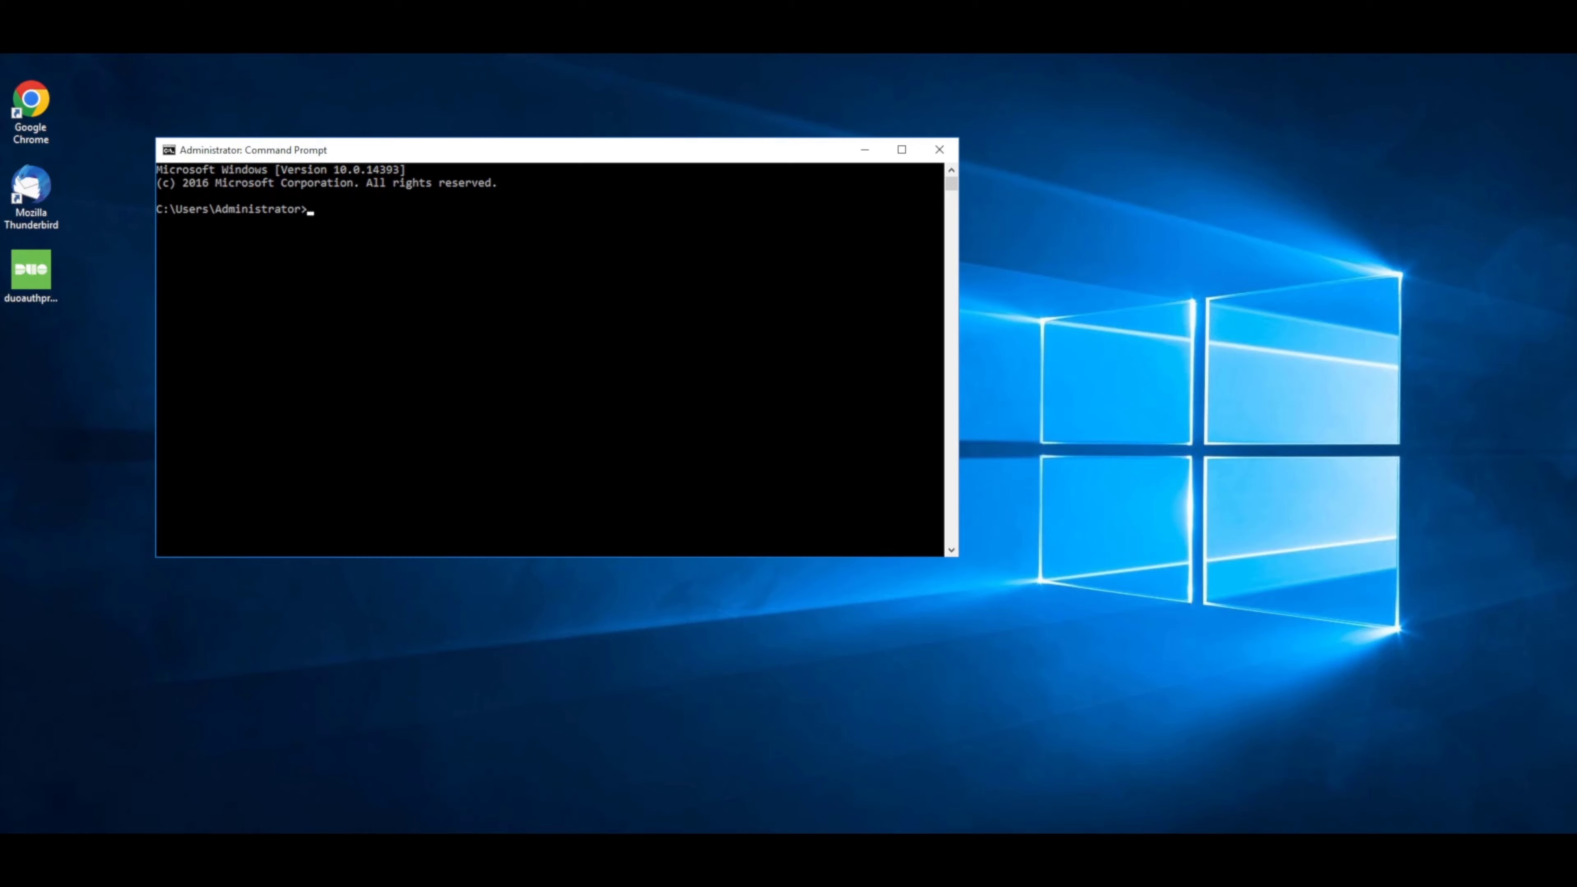
key(super)
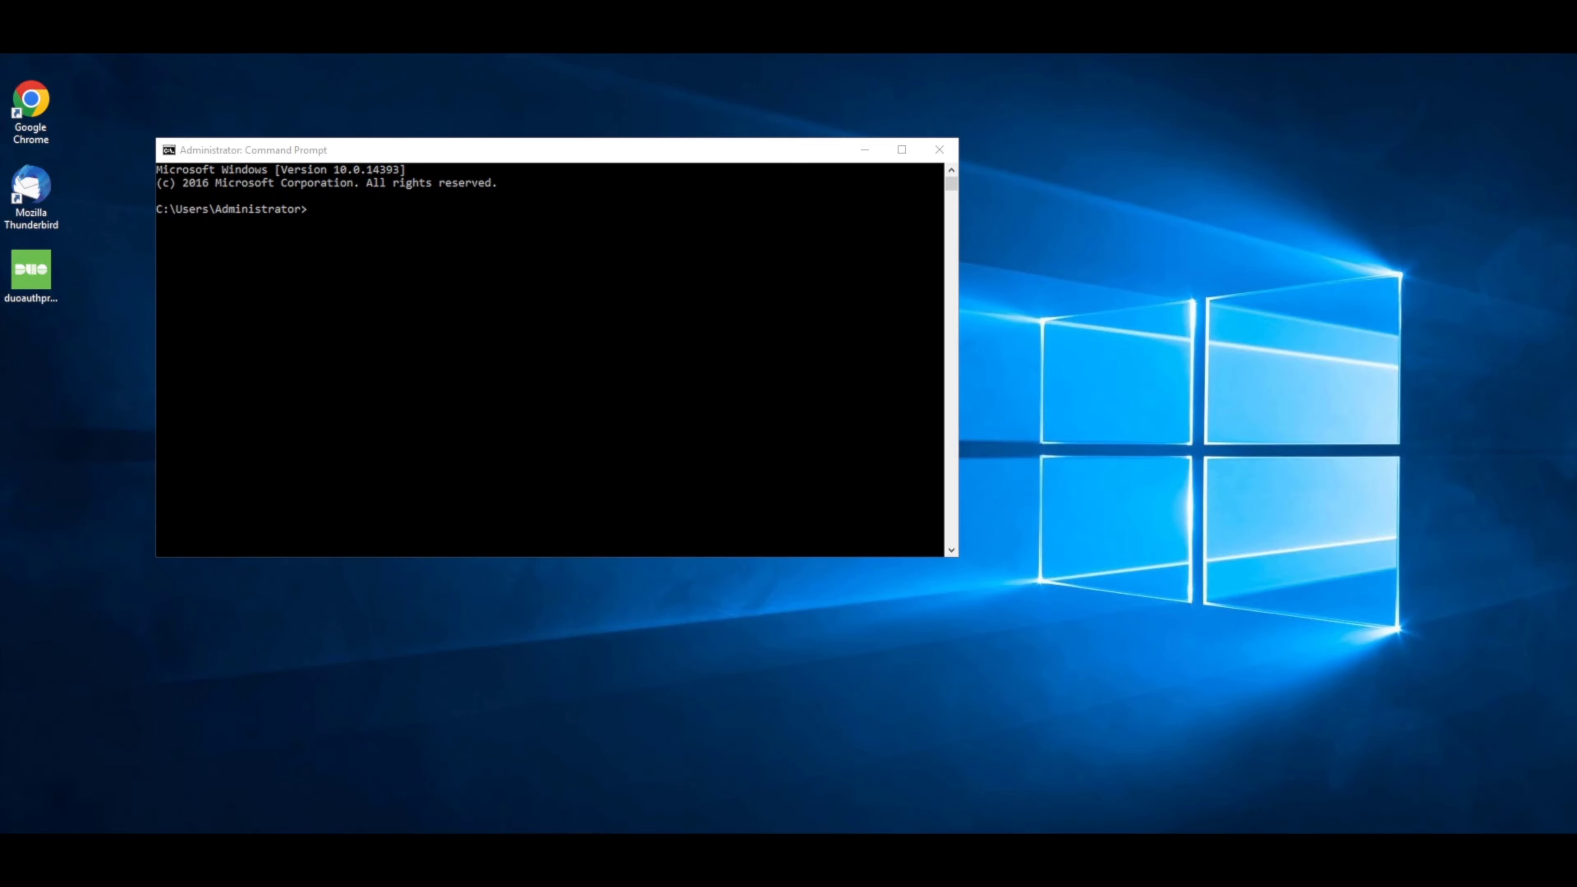
key(super)
key(super)
text("C:\Program Files\Duo Security Authentication Proxy\bin\authproxy_passwd.exe" --whole-config)
key(Return)
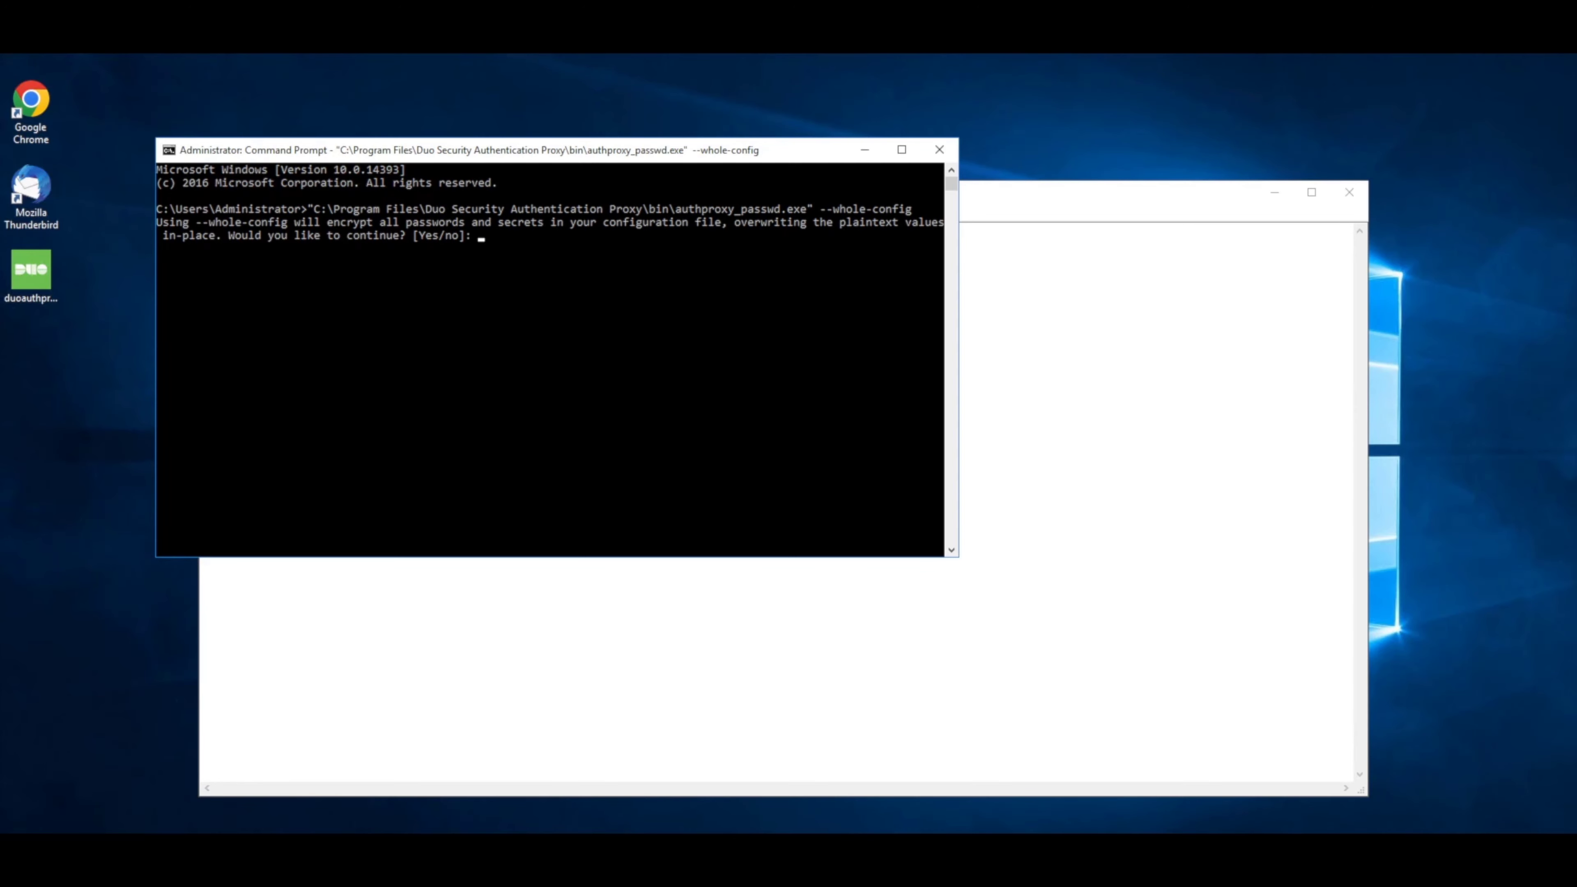
text(yes)
key(Return)
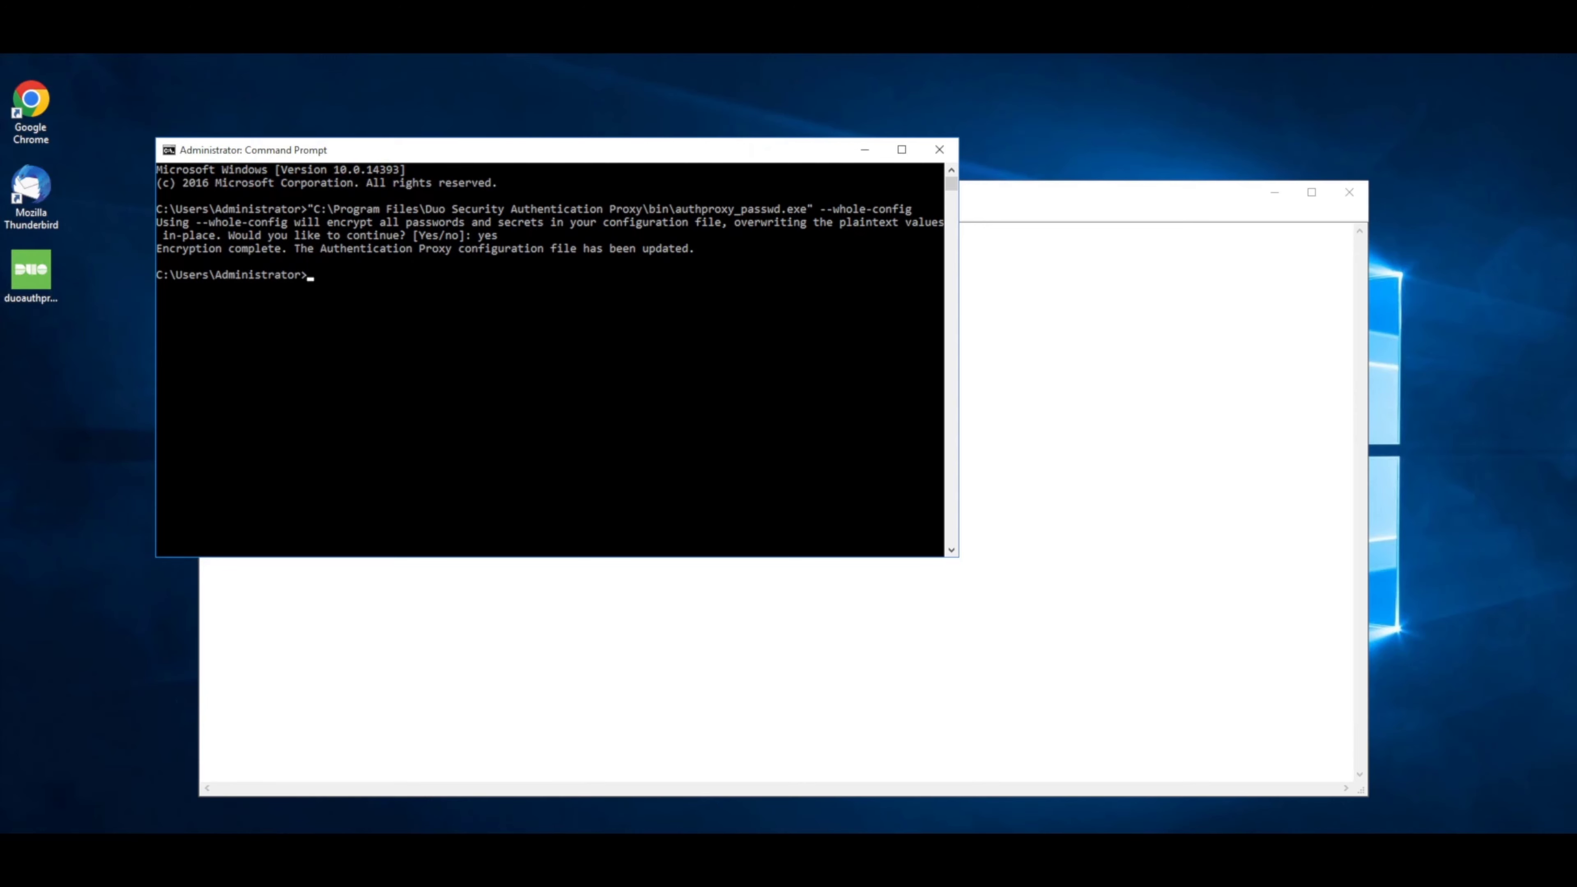
key(super)
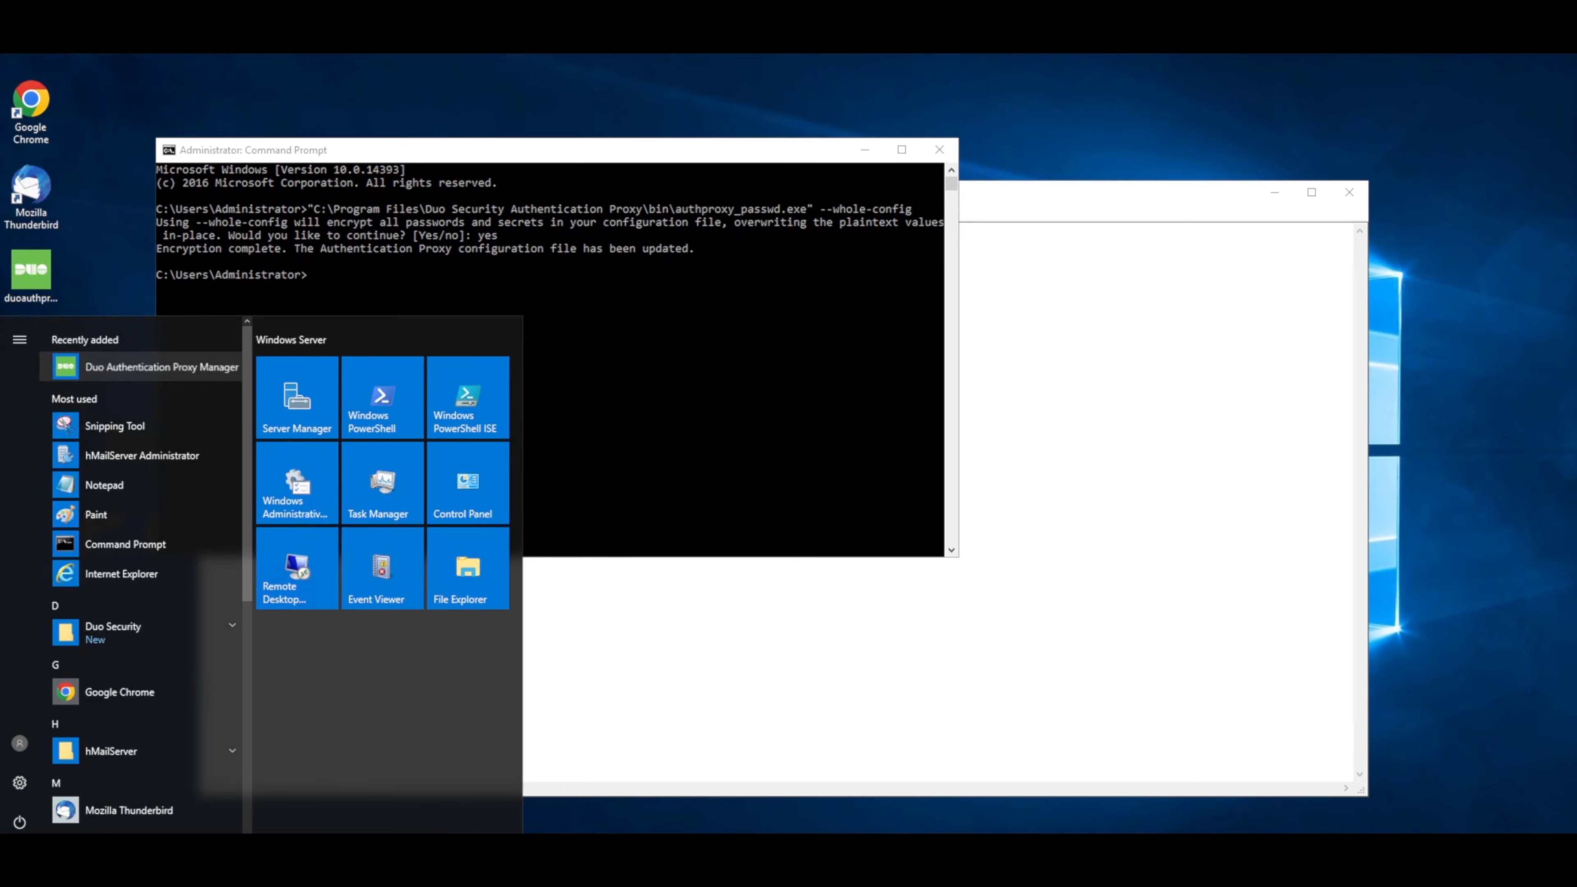
Check the encrypted passwords in maximised Proxy Manager's authproxy.cfg, then rerun the AD test.
key(Return)
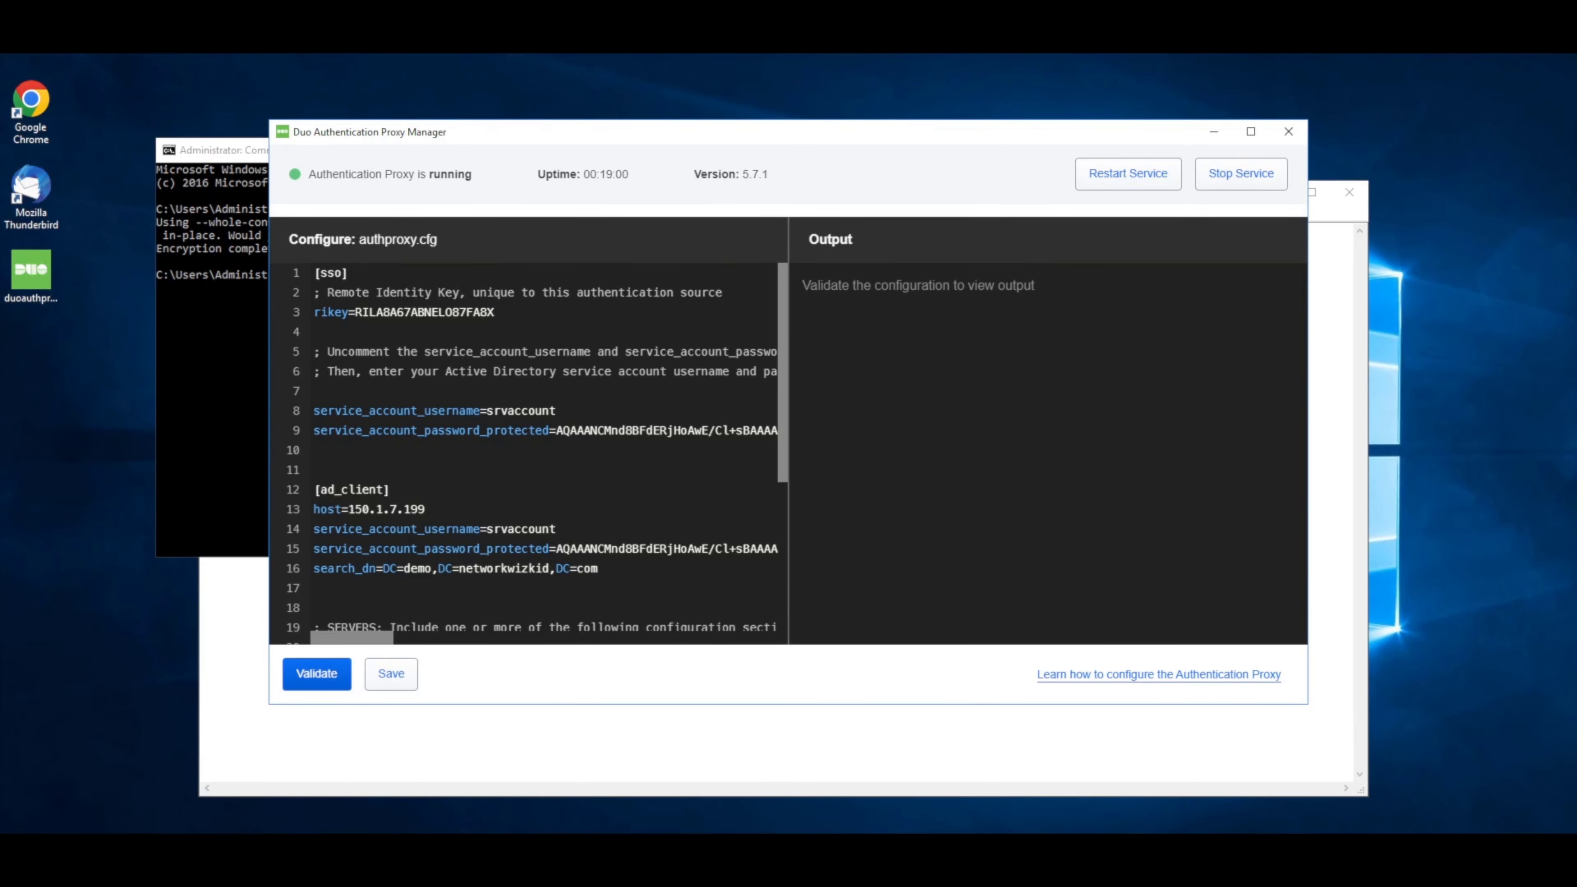
scroll(537, 453, down, 1)
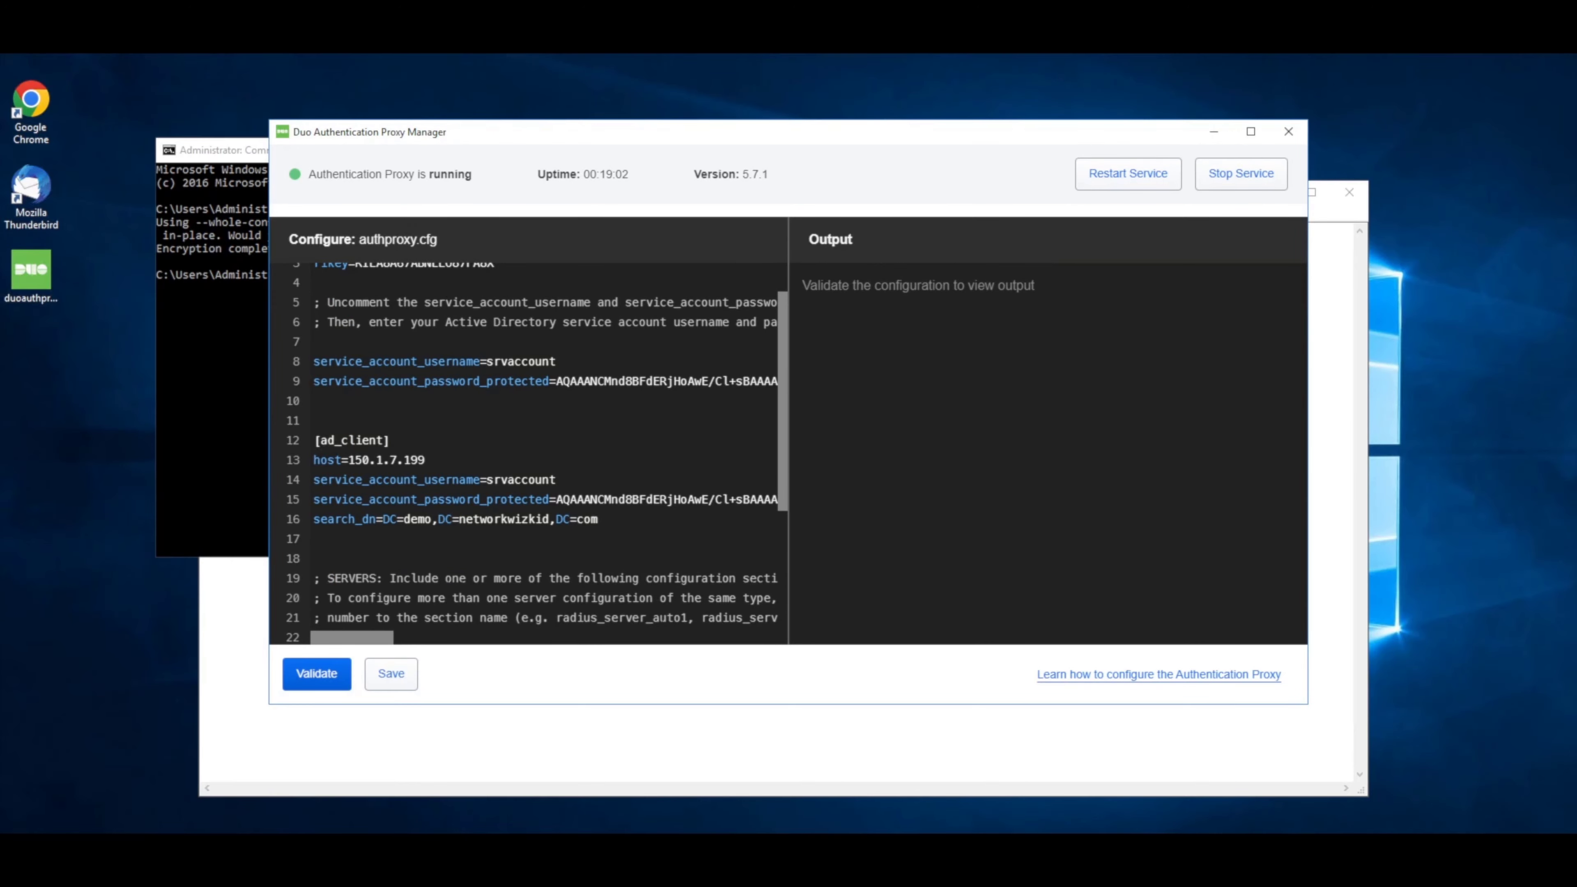
click(1251, 130)
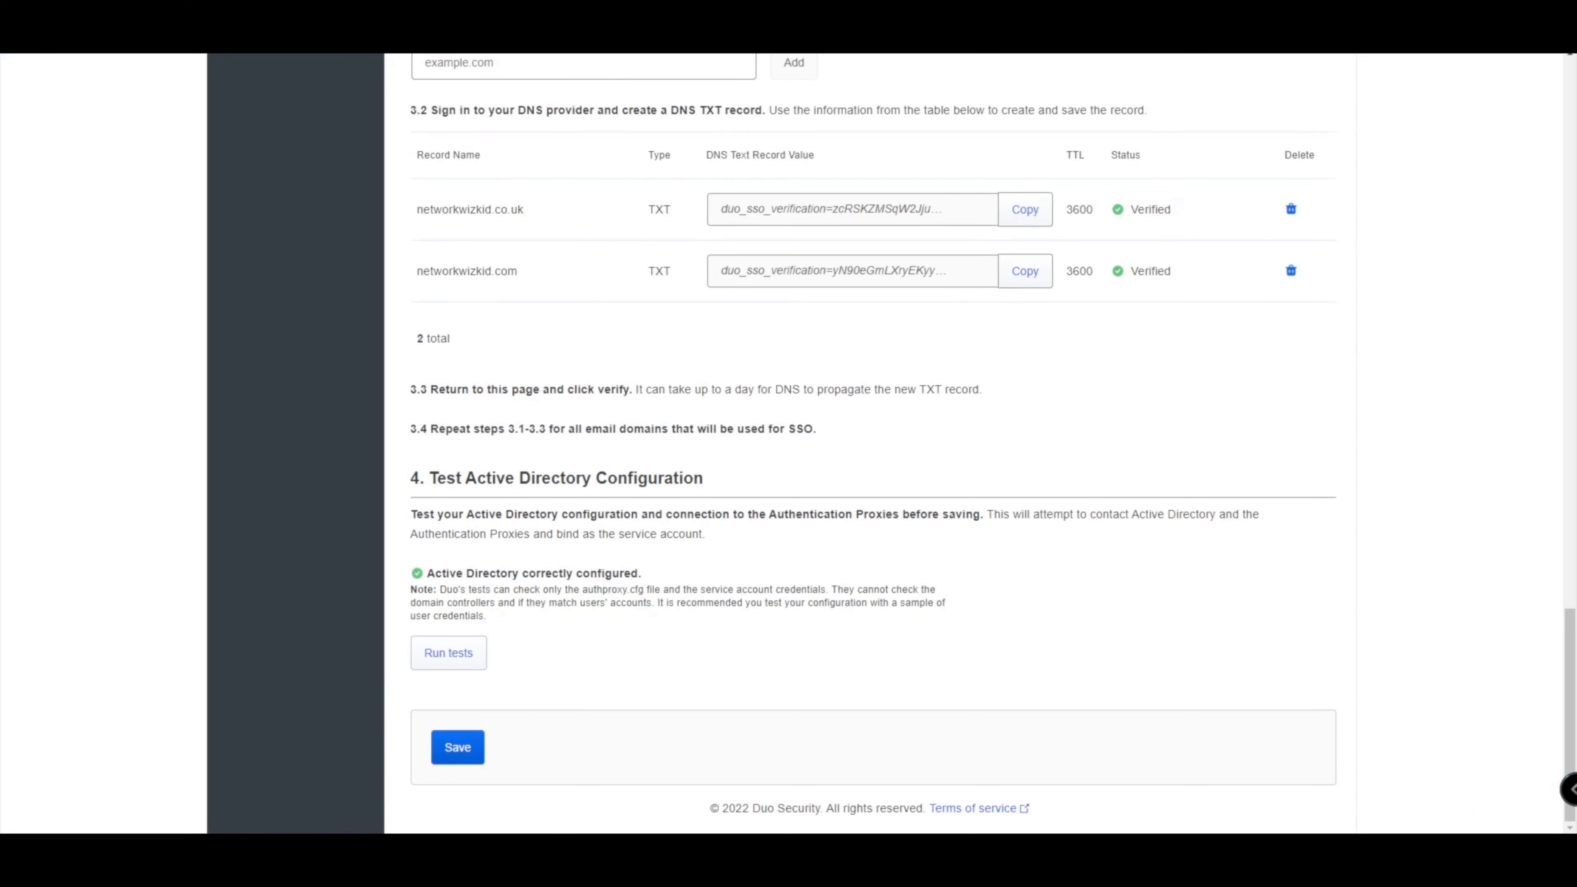
click(448, 653)
Save the Active Directory source and open the custom subdomain form from Single Sign-On.
click(457, 748)
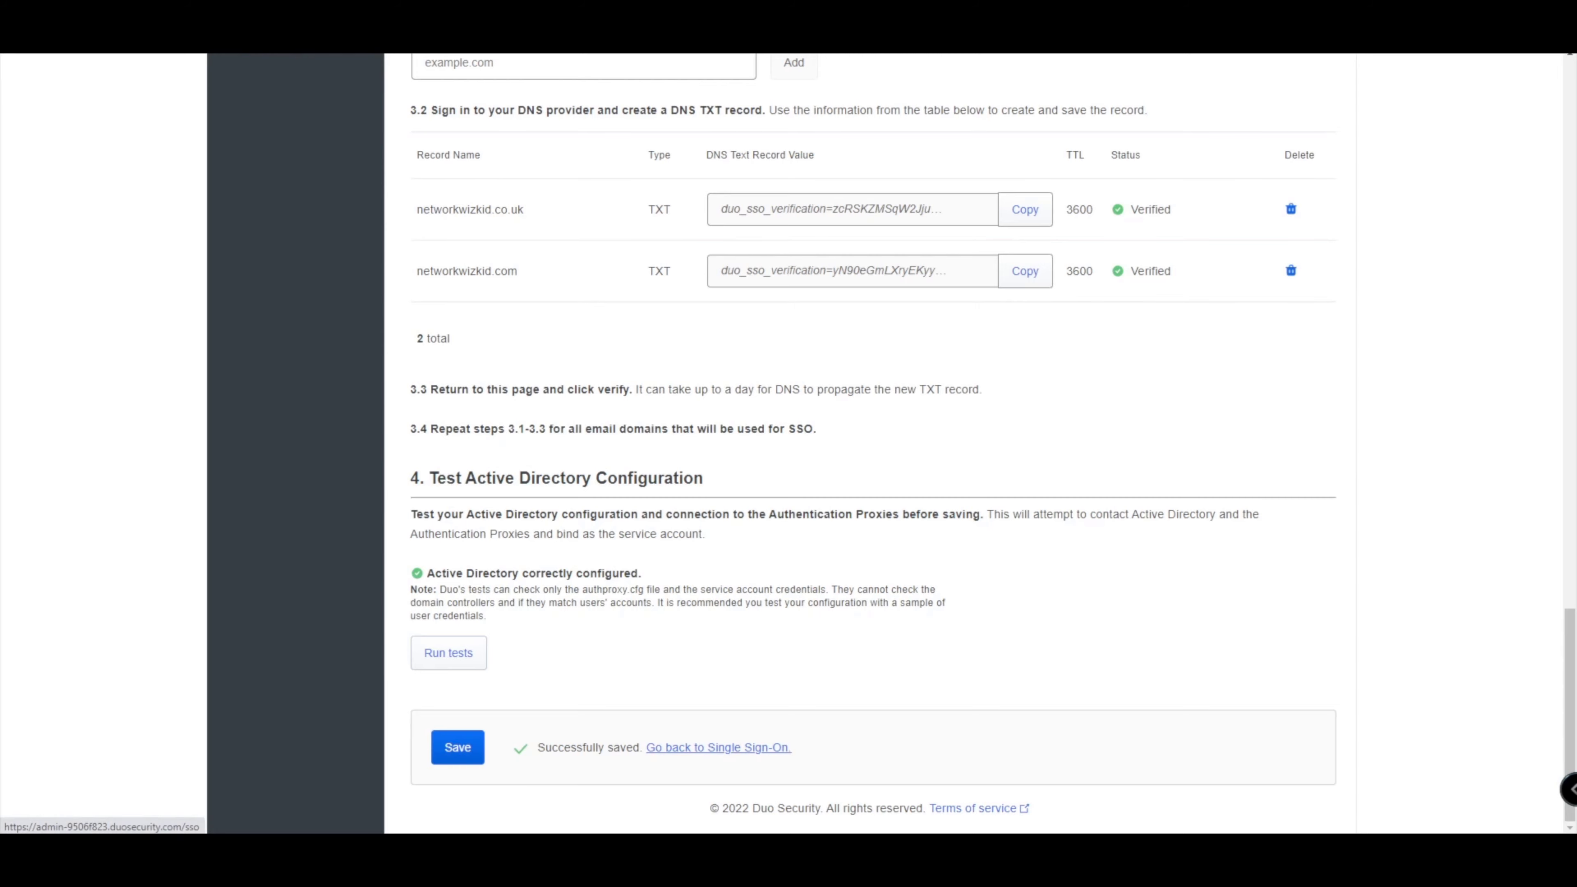
click(718, 747)
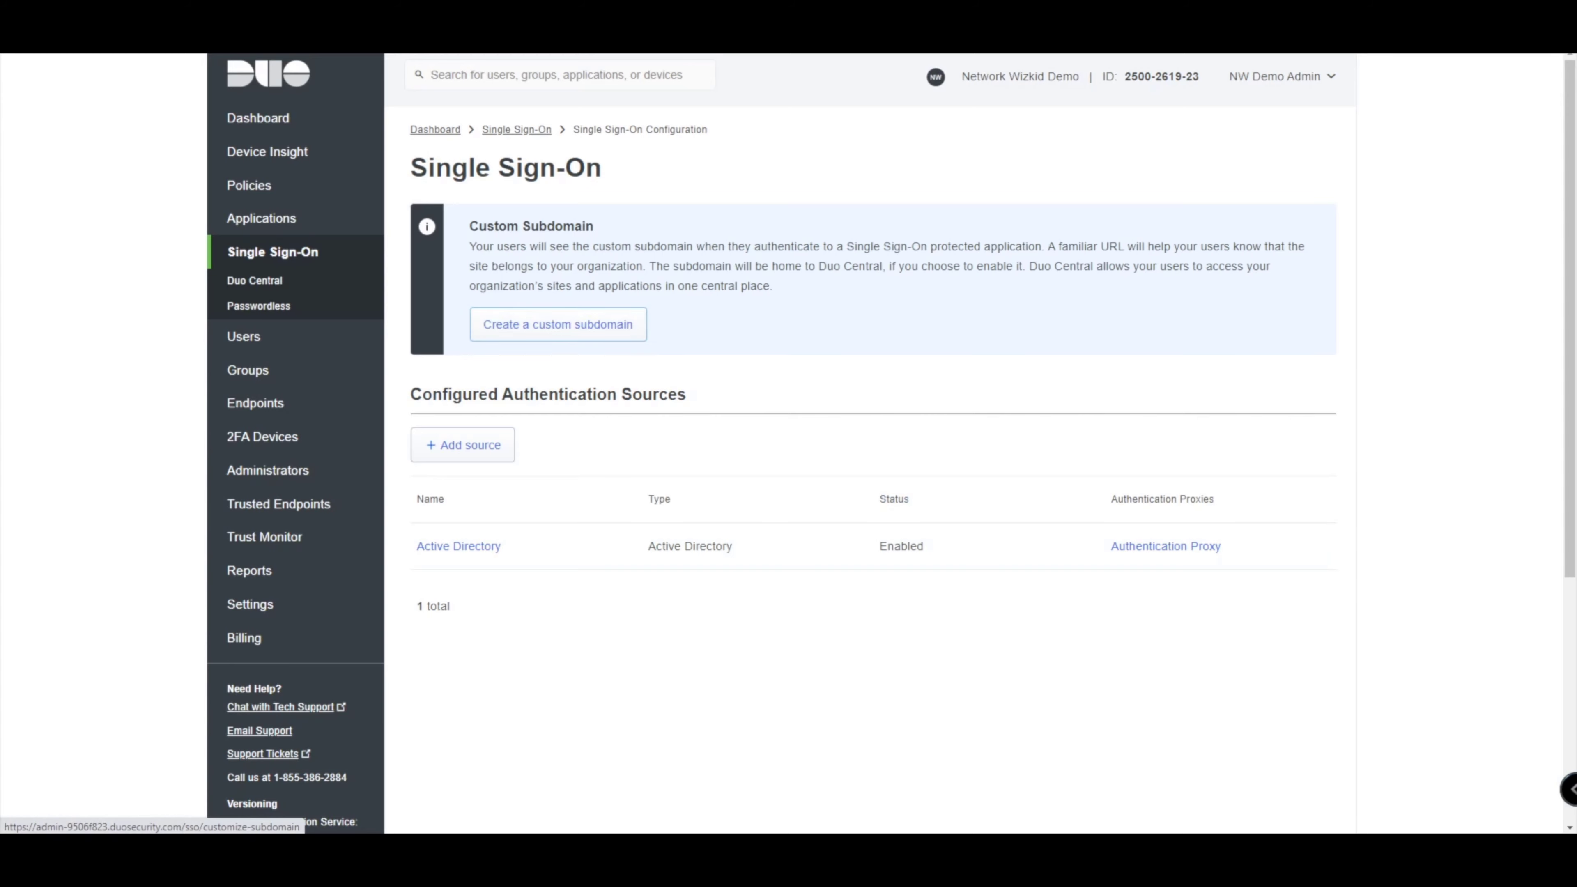
click(558, 324)
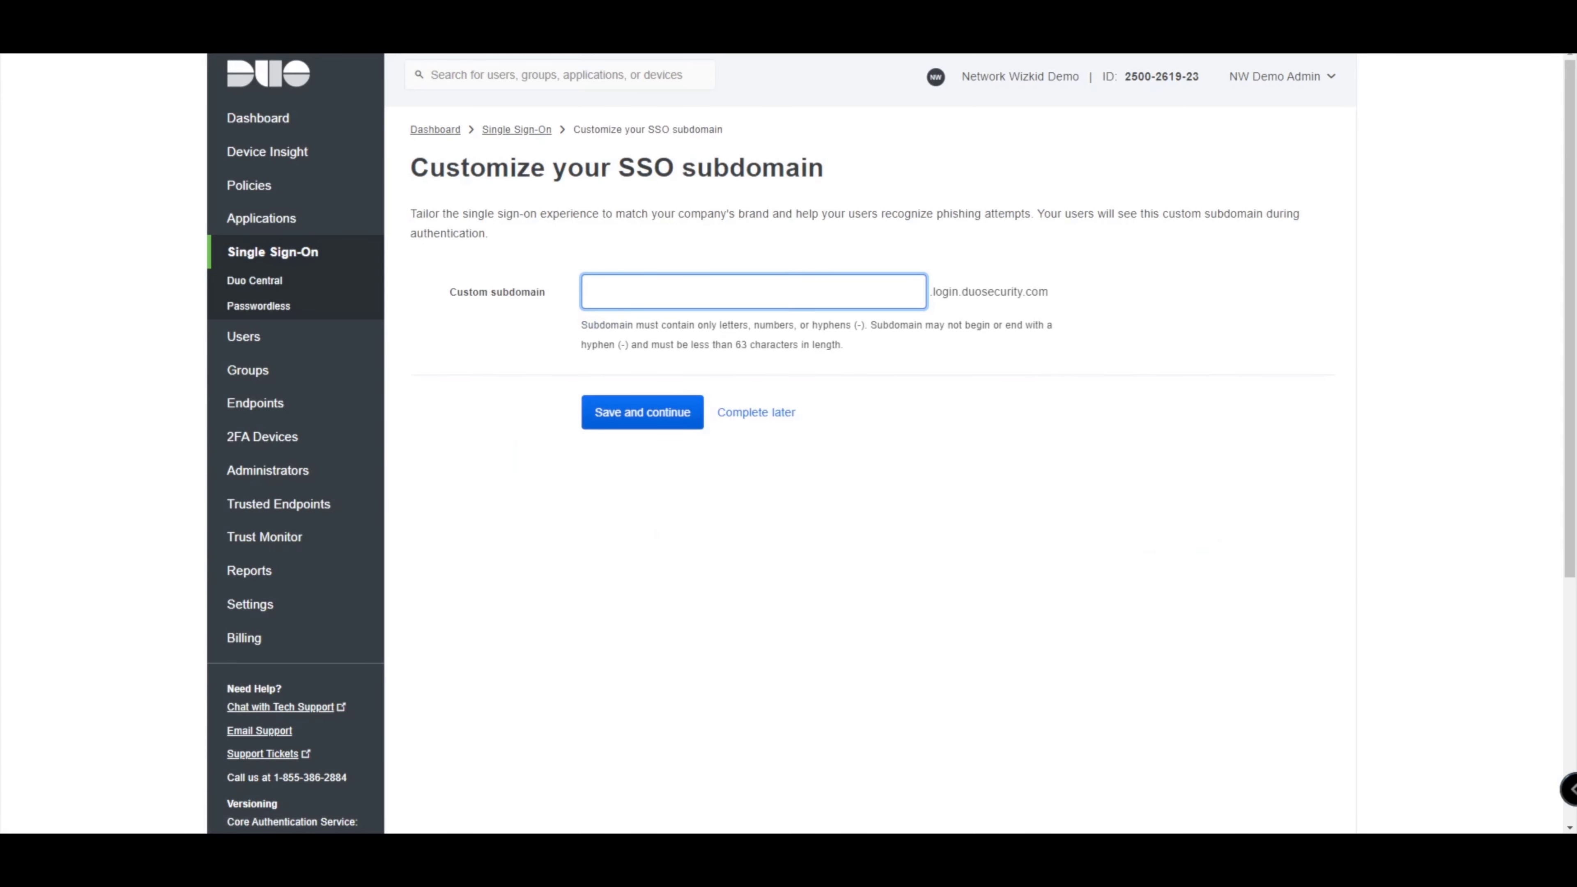
key(Return)
key(alt+Left)
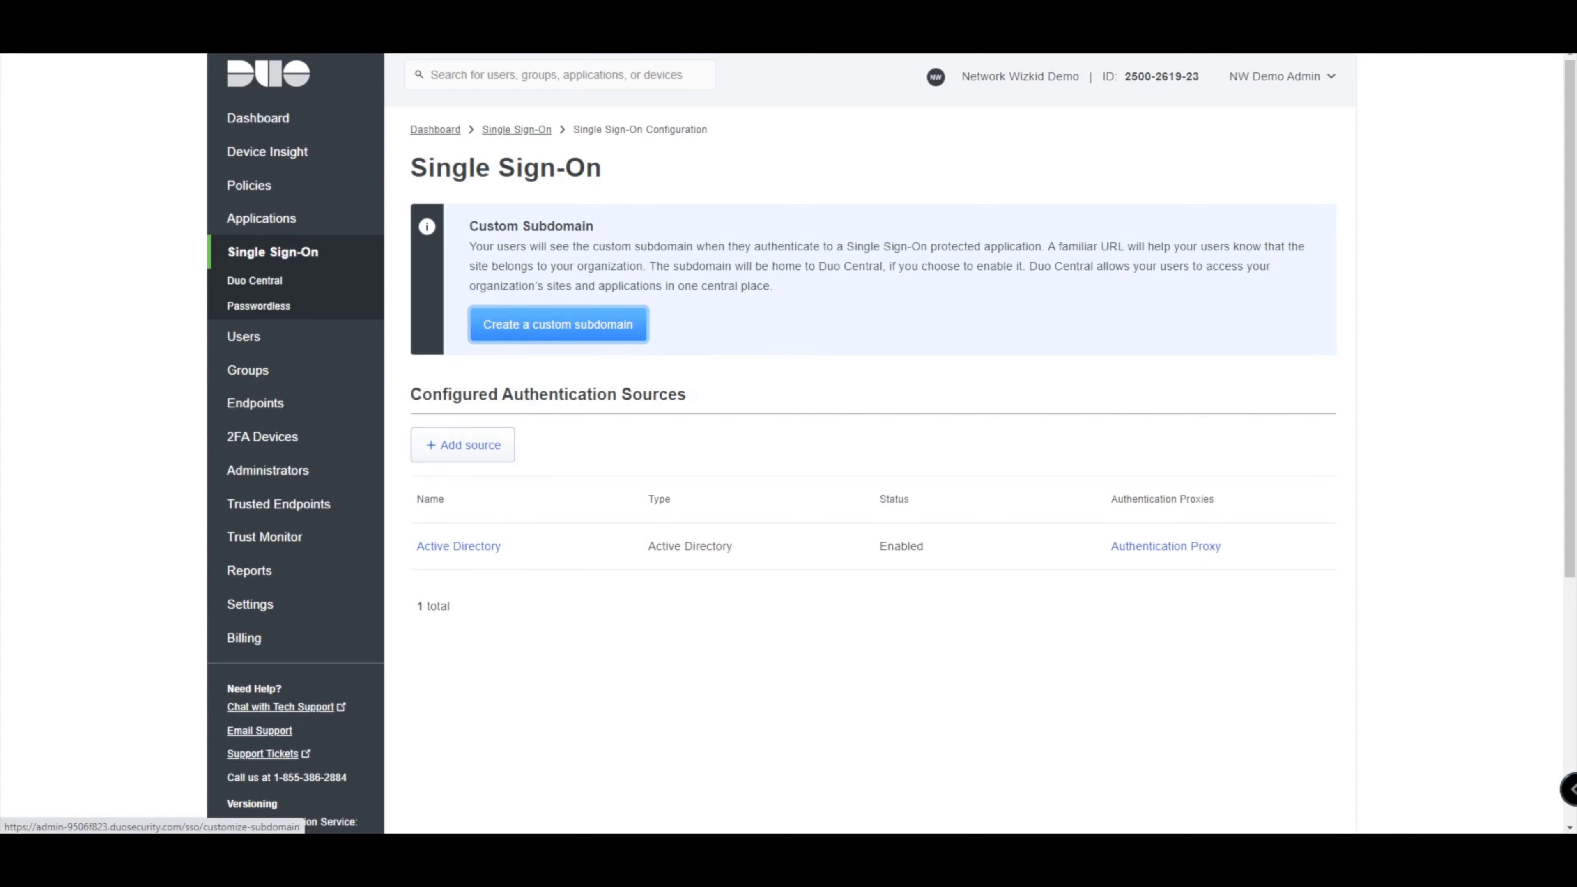
click(558, 324)
key(Return)
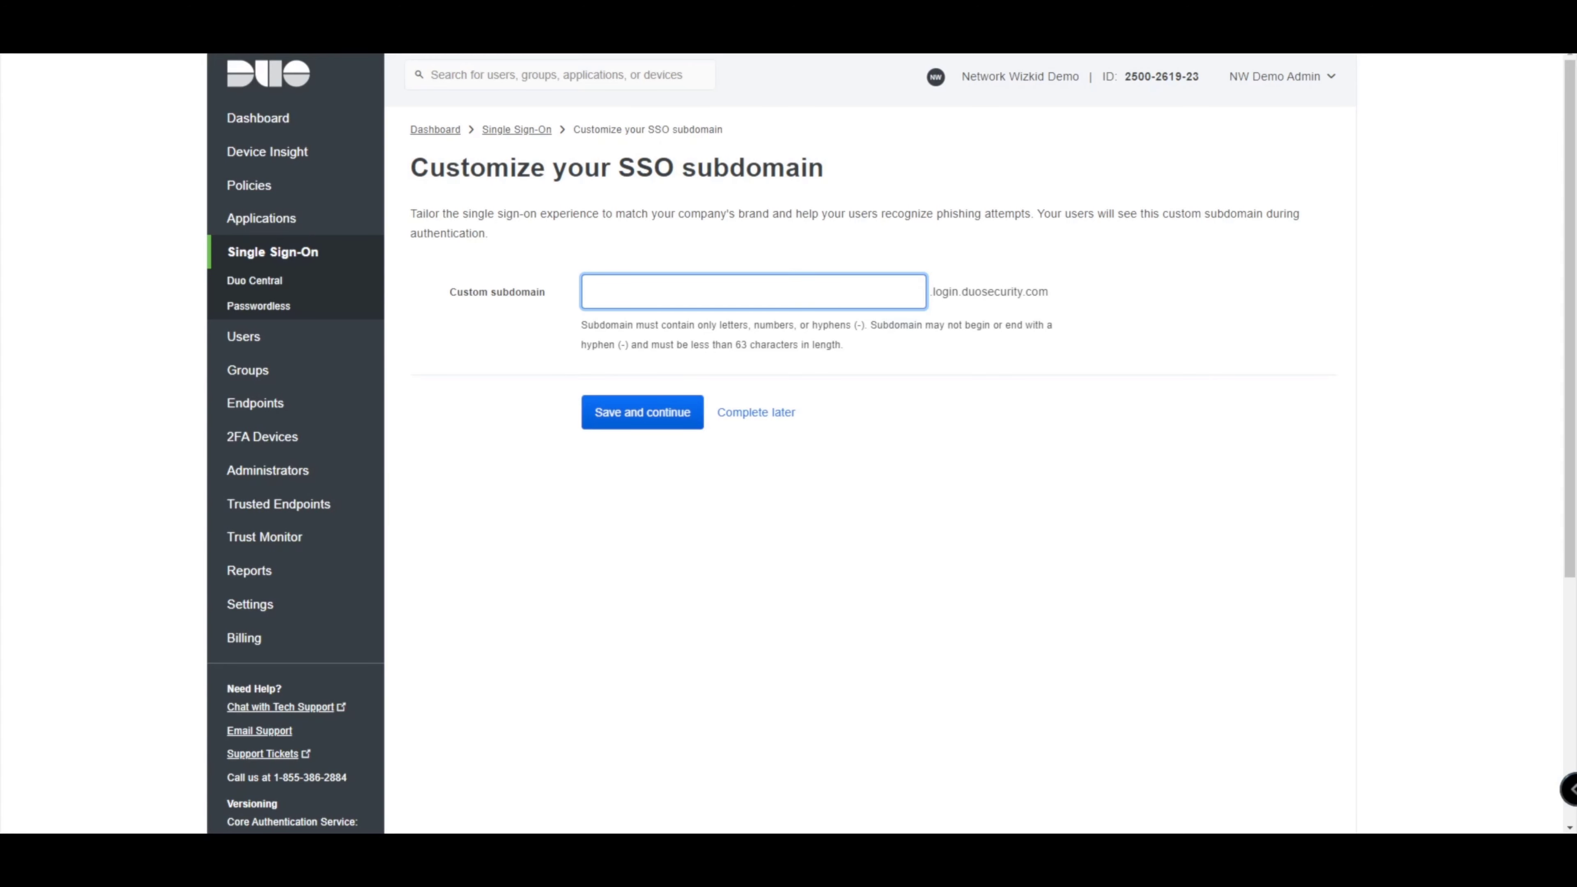
Enter networkwizkiddemo as the custom SSO subdomain, save it and confirm.
text(networkwizkiddemo)
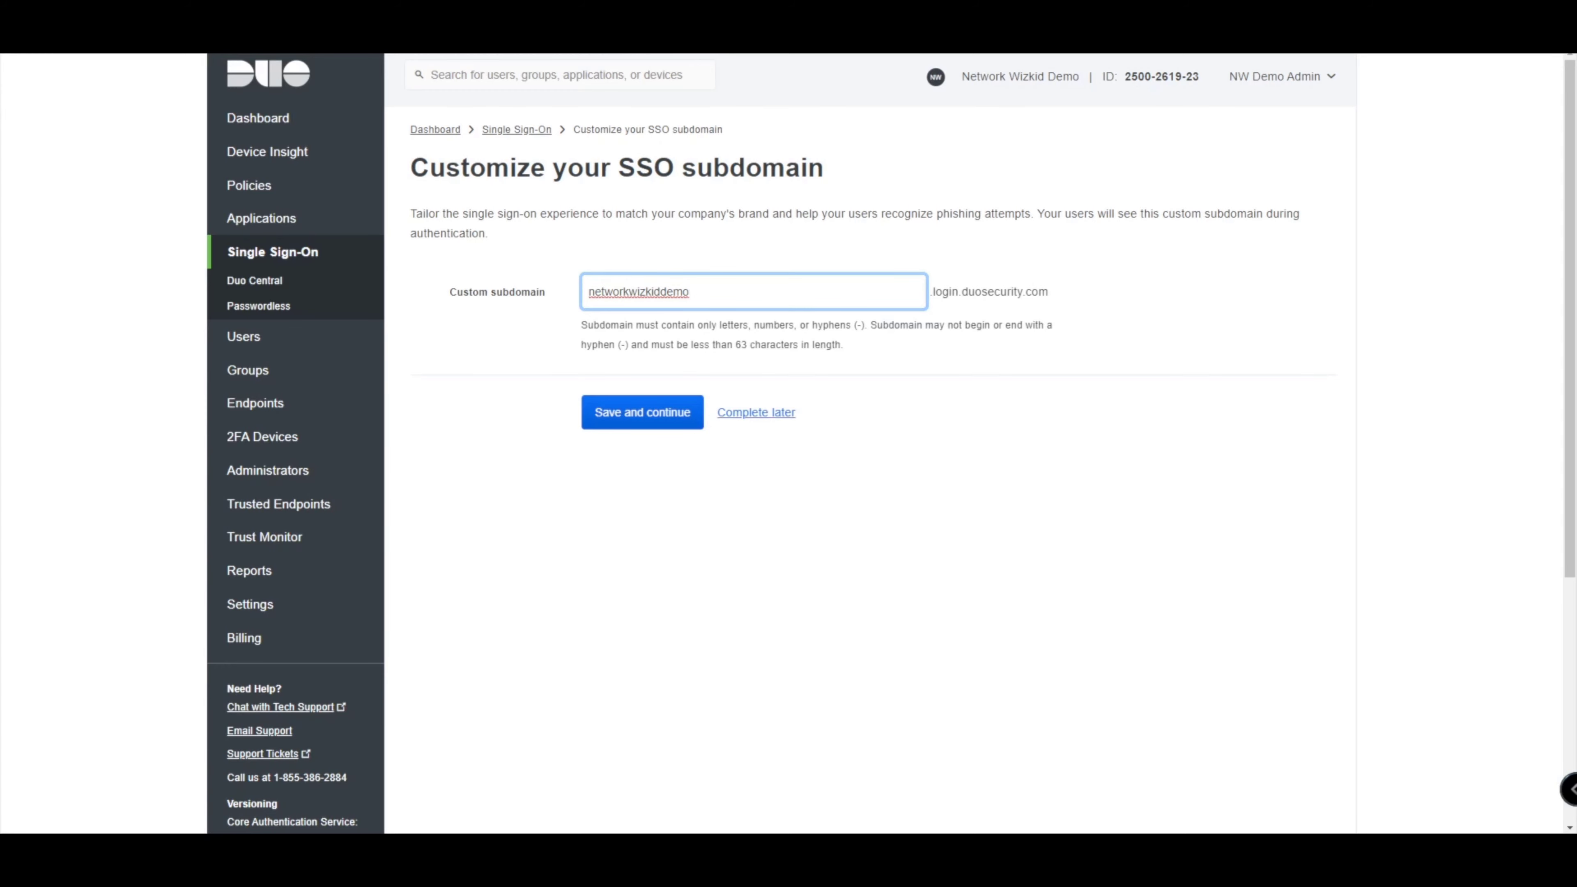
click(642, 412)
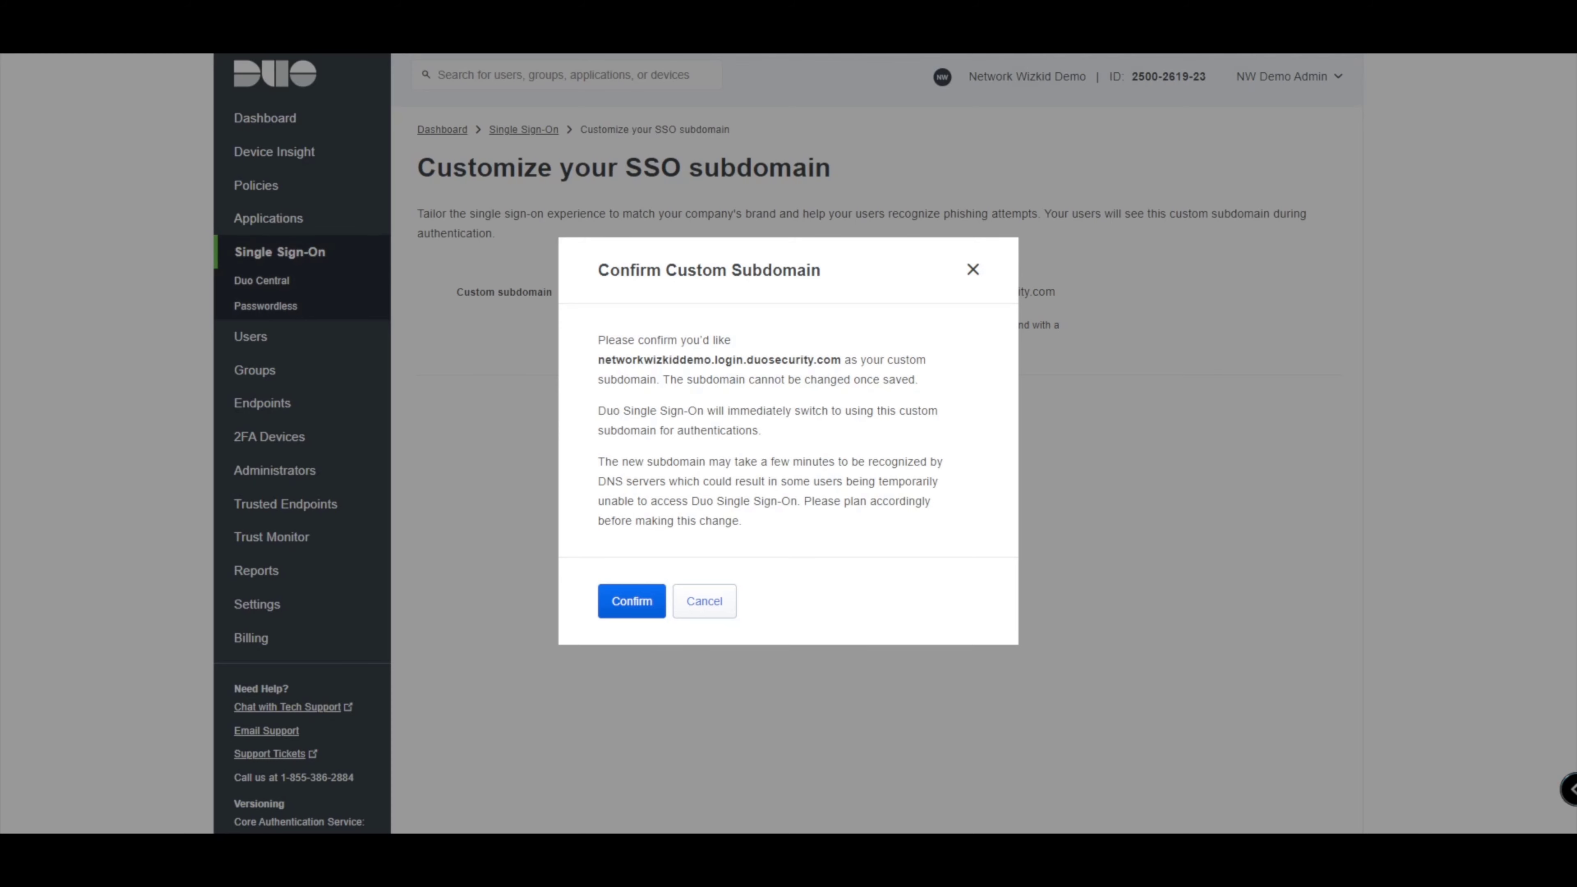
click(632, 600)
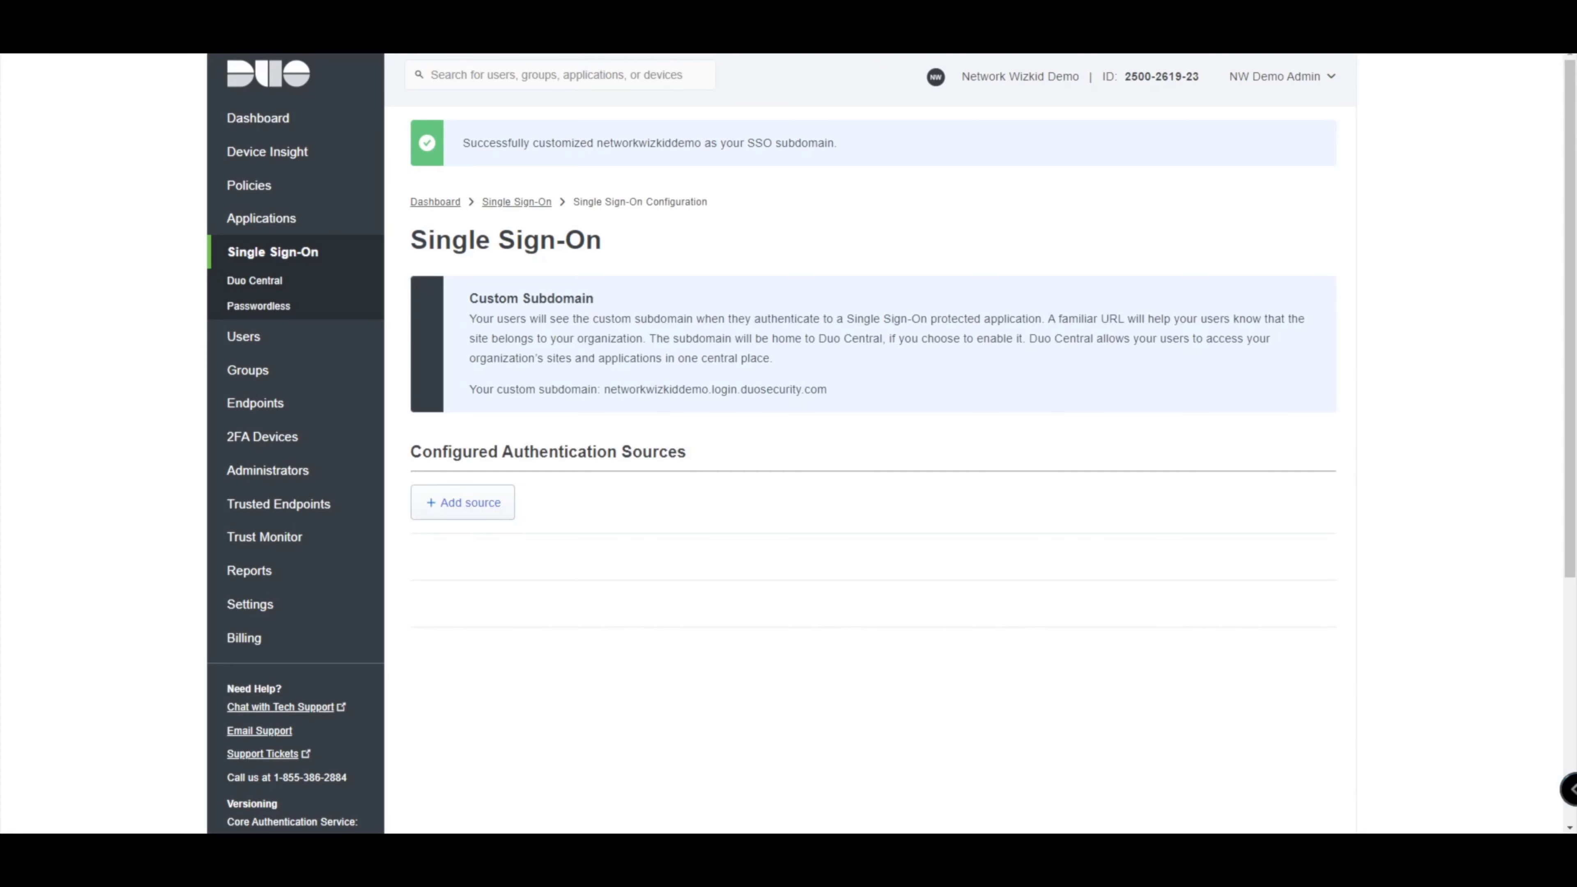
scroll(891, 441, down, 1)
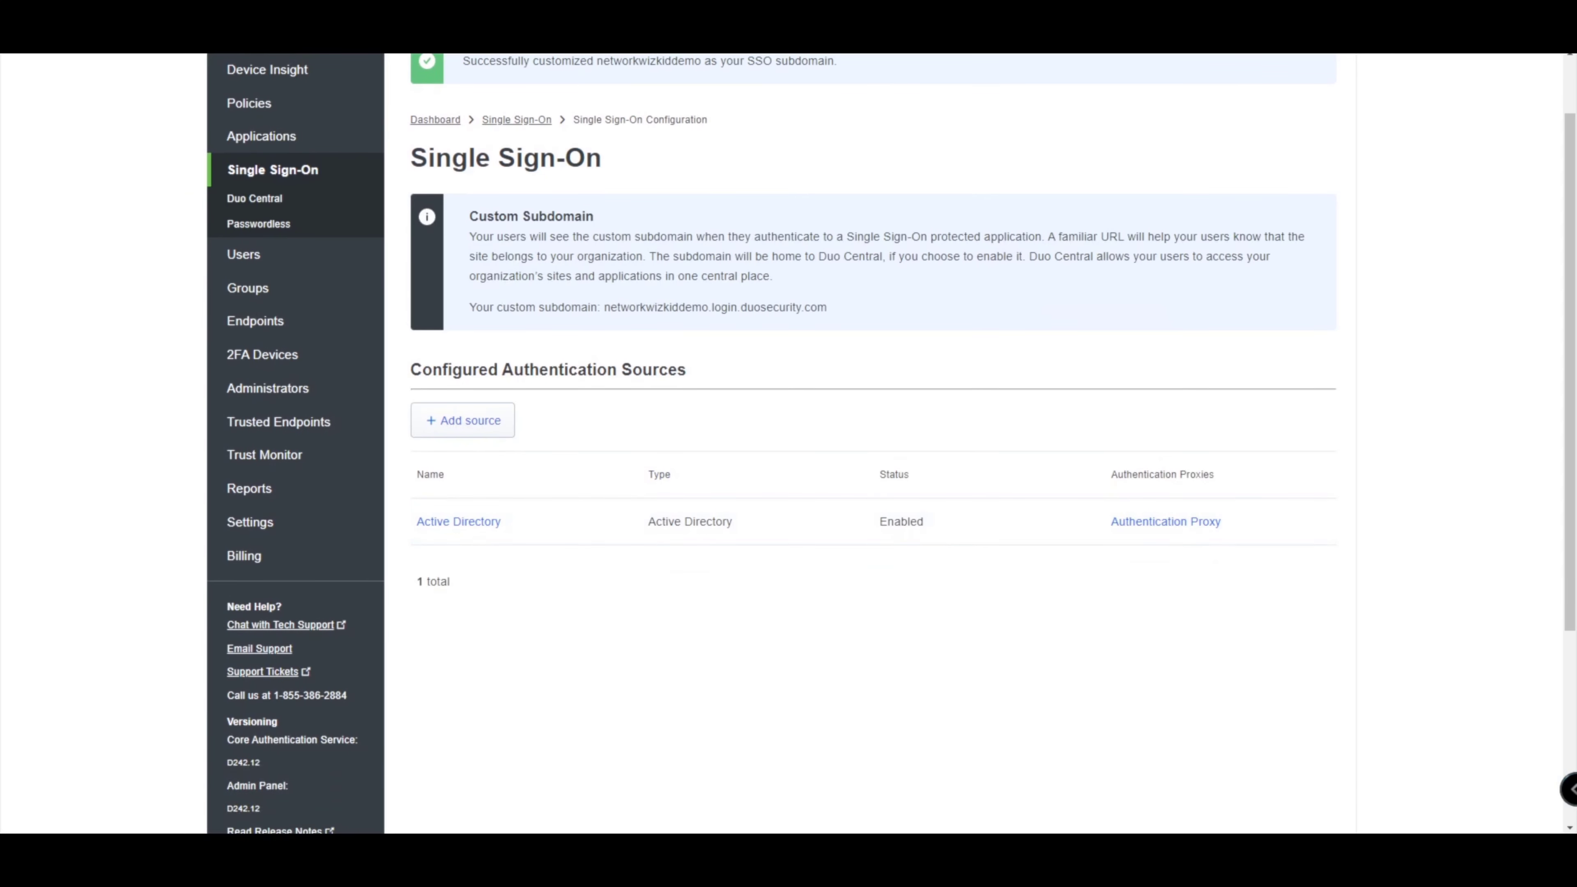